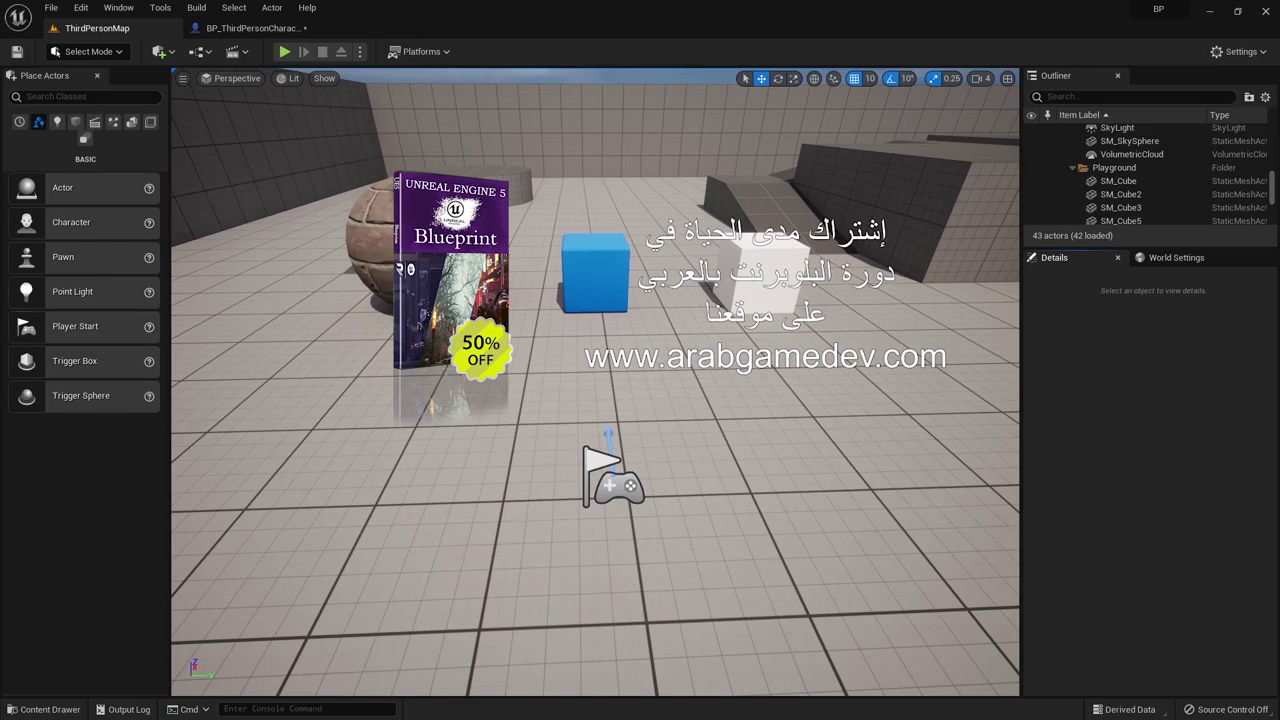
Step: Drop a Trigger Box near the player start, then delete it
{"action": "left_click_drag", "start_coordinate": [595, 371], "coordinate": [592, 368]}
{"action": "right_click", "coordinate": [590, 365]}
{"action": "key", "text": "Escape"}
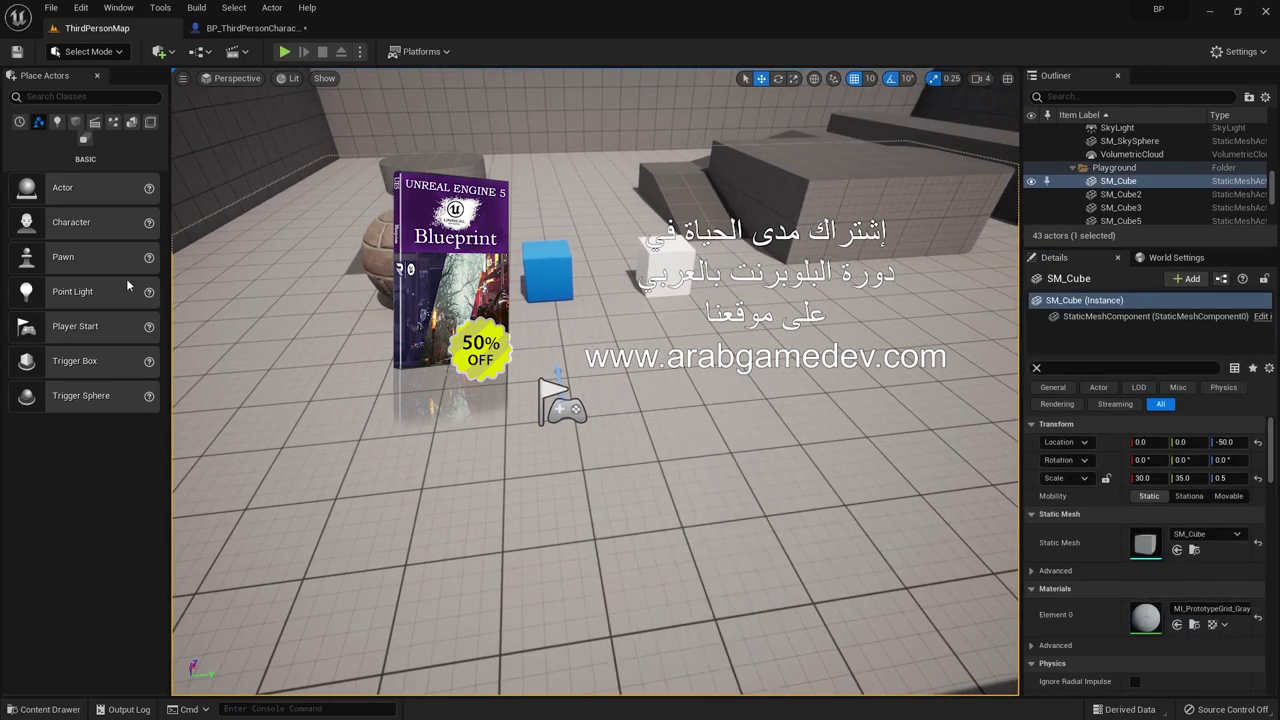
{"action": "left_click_drag", "start_coordinate": [70, 361], "coordinate": [540, 360]}
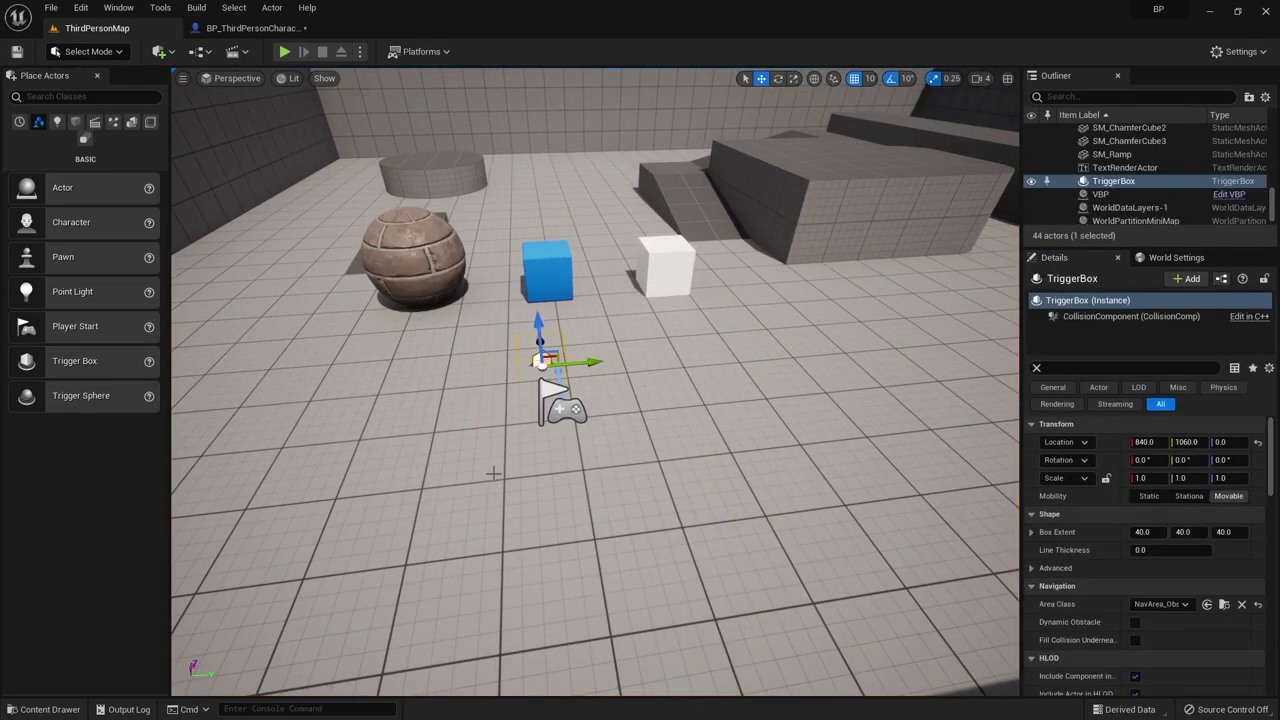
{"action": "key", "text": "Delete"}
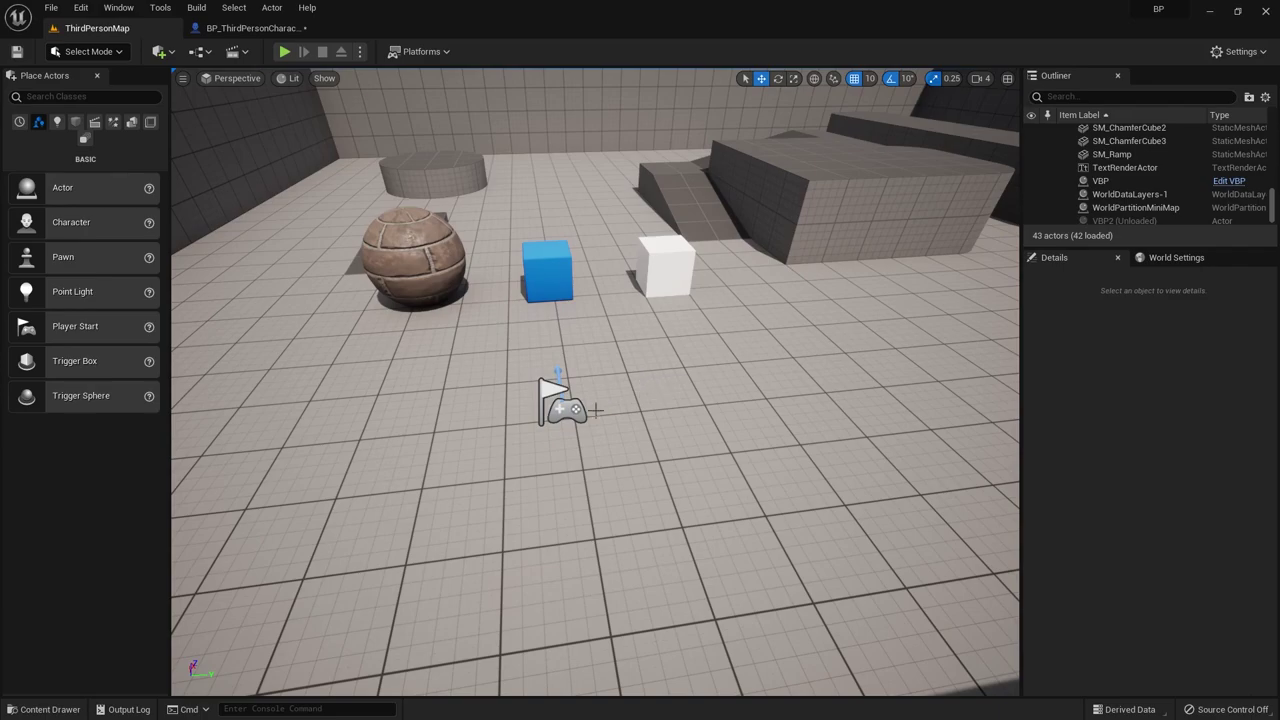
Step: Open the Content Drawer on the BP folder showing the Cube and VBP assets
{"action": "key", "text": "ctrl+space"}
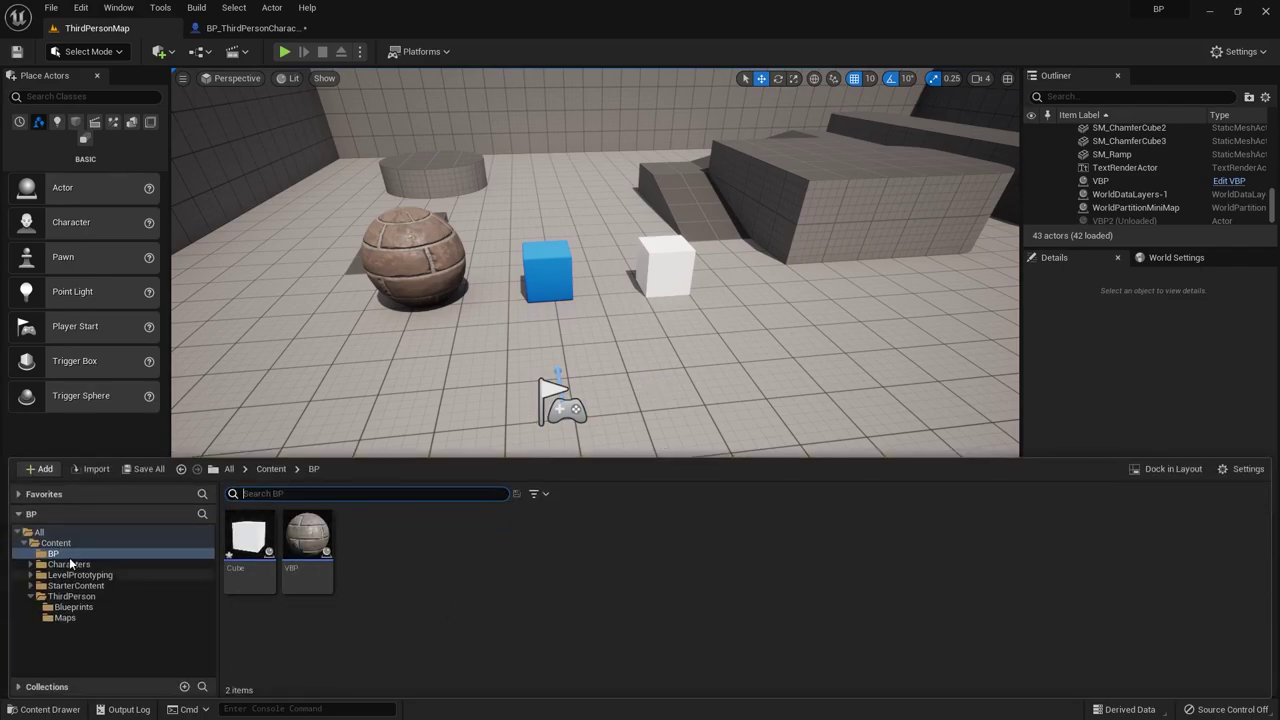
{"action": "left_click", "coordinate": [55, 553]}
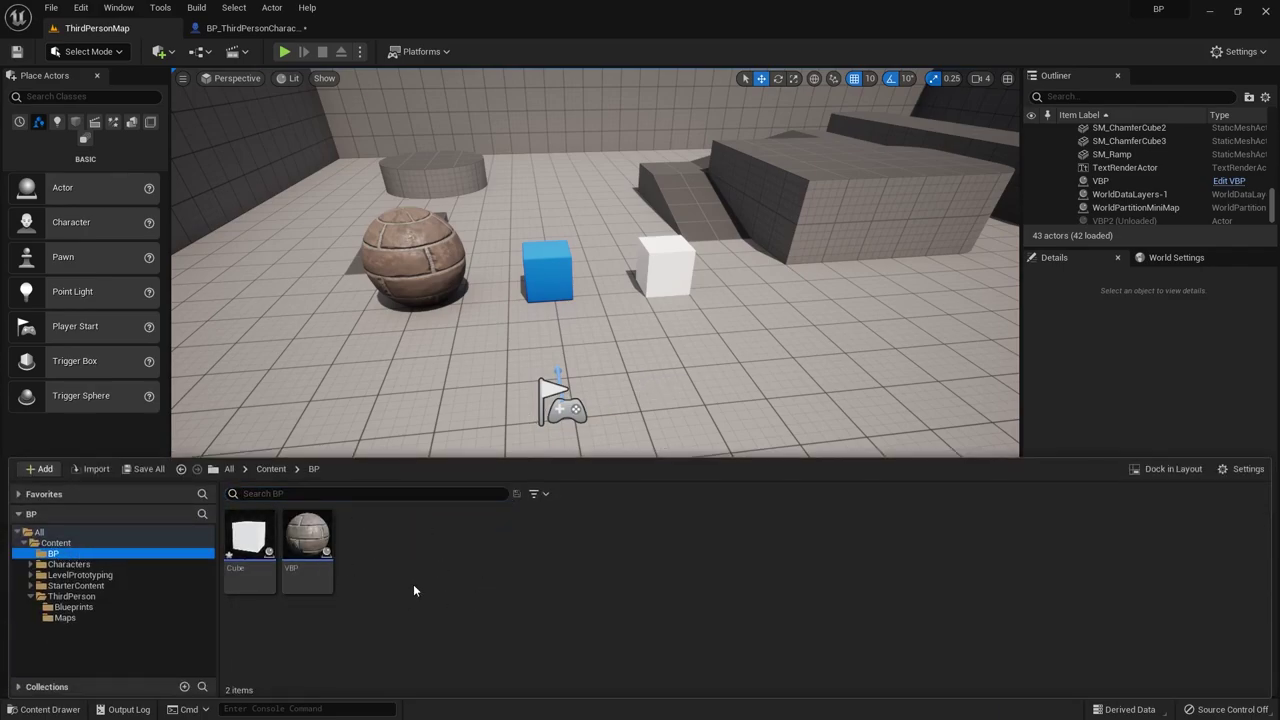
{"action": "left_click", "coordinate": [440, 430]}
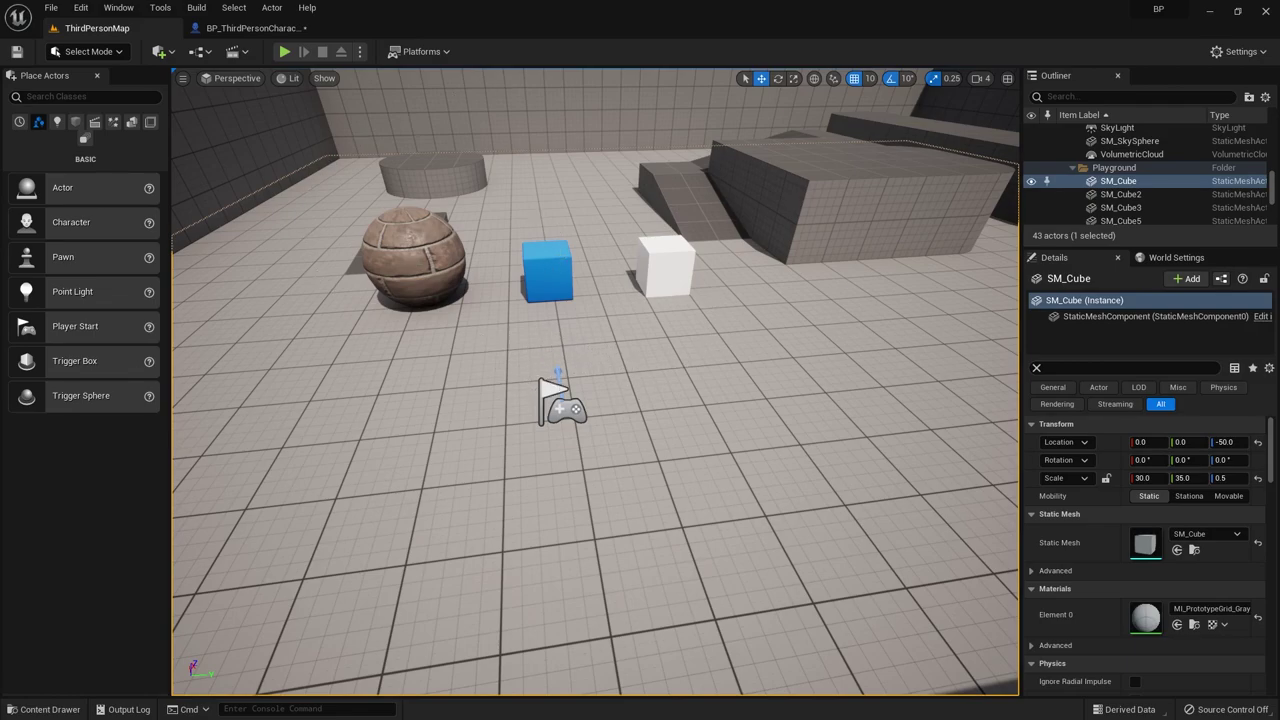
{"action": "left_click", "coordinate": [420, 262]}
{"action": "left_click", "coordinate": [694, 317]}
{"action": "key", "text": "Escape"}
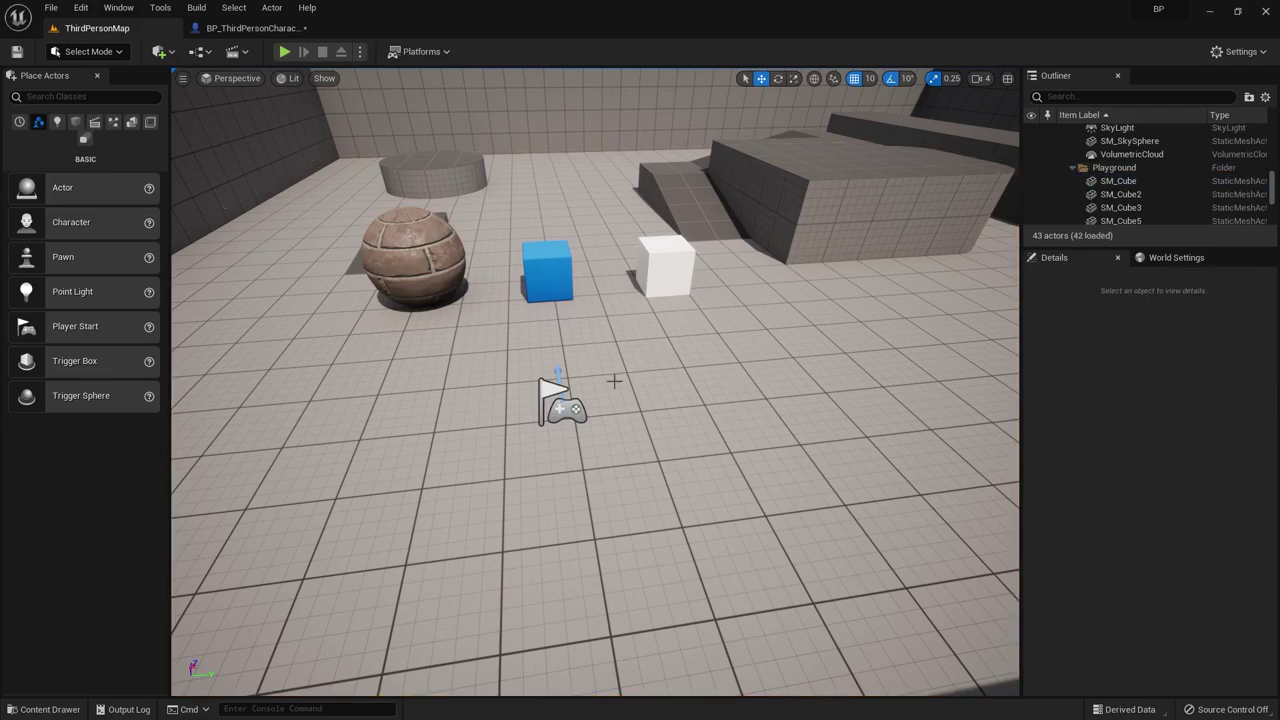
{"action": "key", "text": "ctrl+space"}
{"action": "key", "text": "ctrl+space"}
{"action": "key", "text": "ctrl+space"}
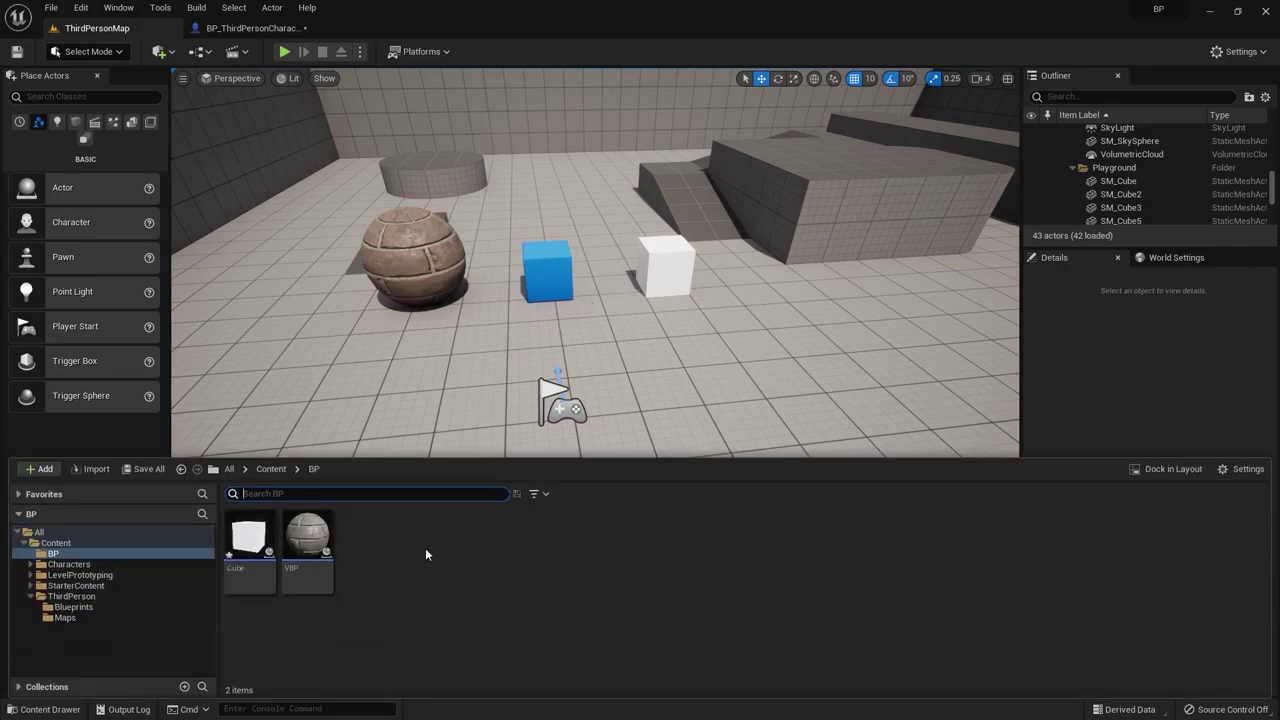
Step: Create a TriggerBox-based Blueprint class named T1 in the BP folder
{"action": "right_click", "coordinate": [412, 546]}
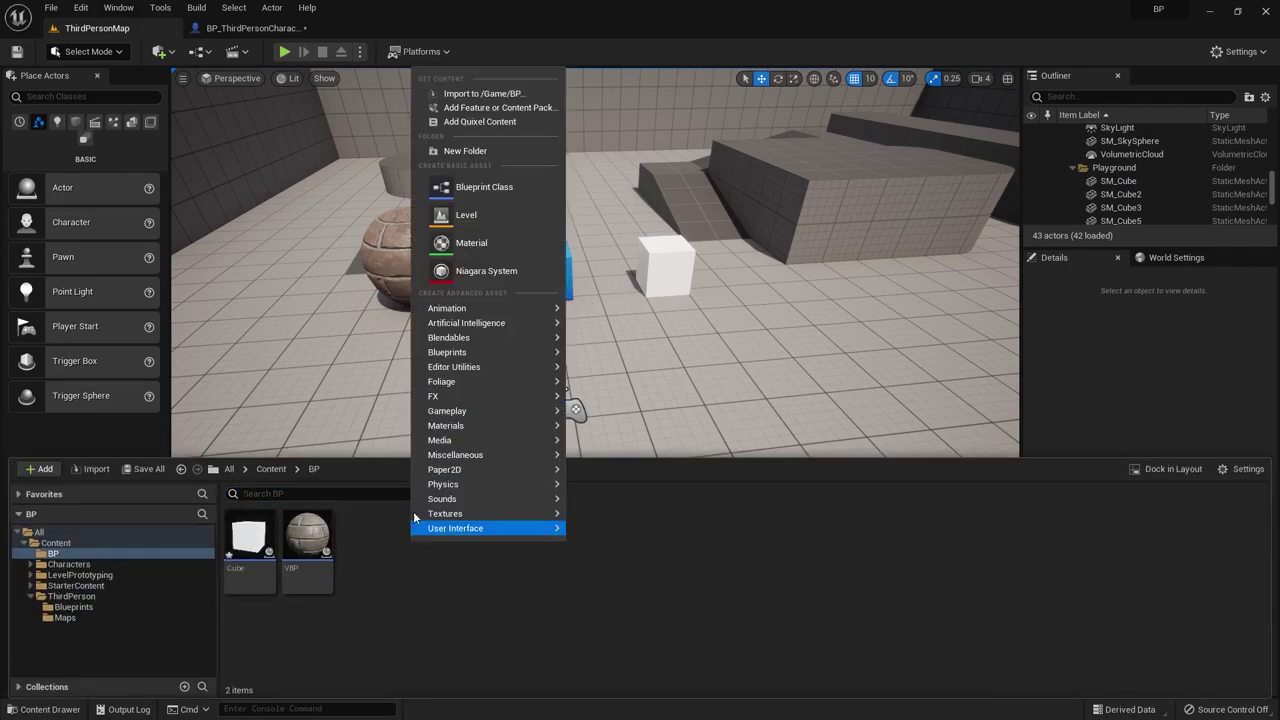
{"action": "left_click", "coordinate": [512, 186]}
{"action": "type", "text": "tr"}
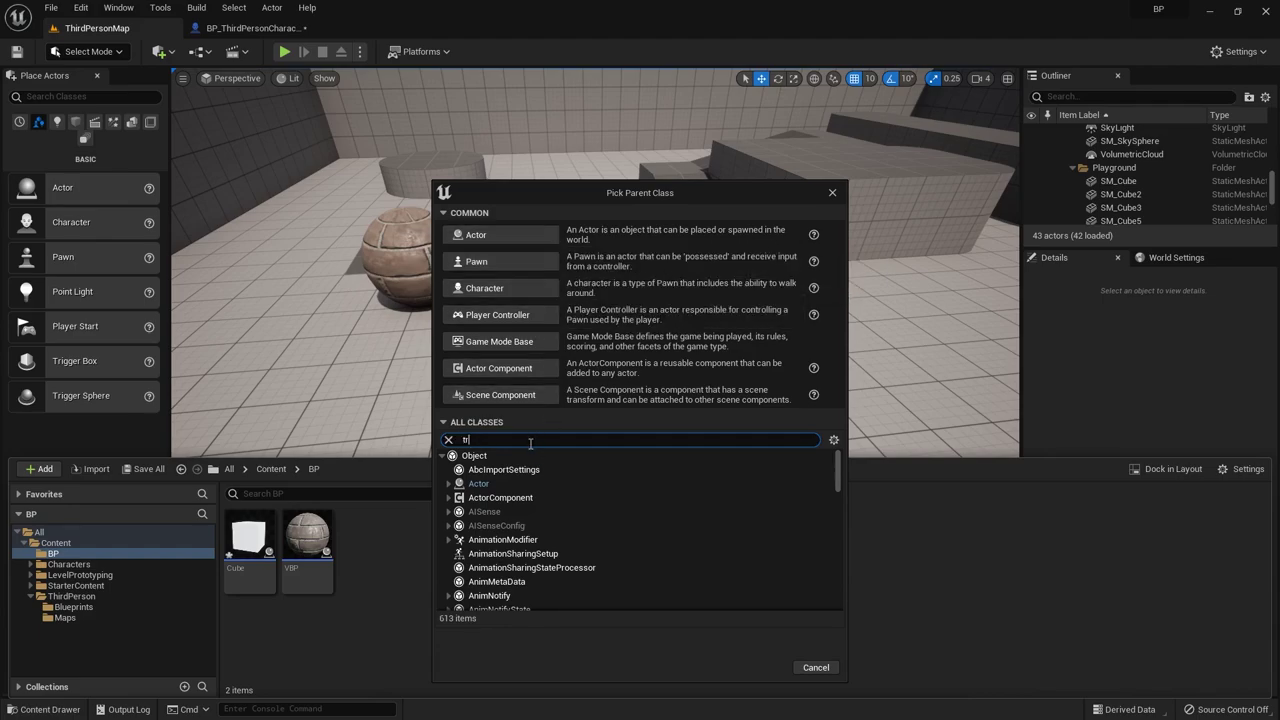
{"action": "type", "text": "igger"}
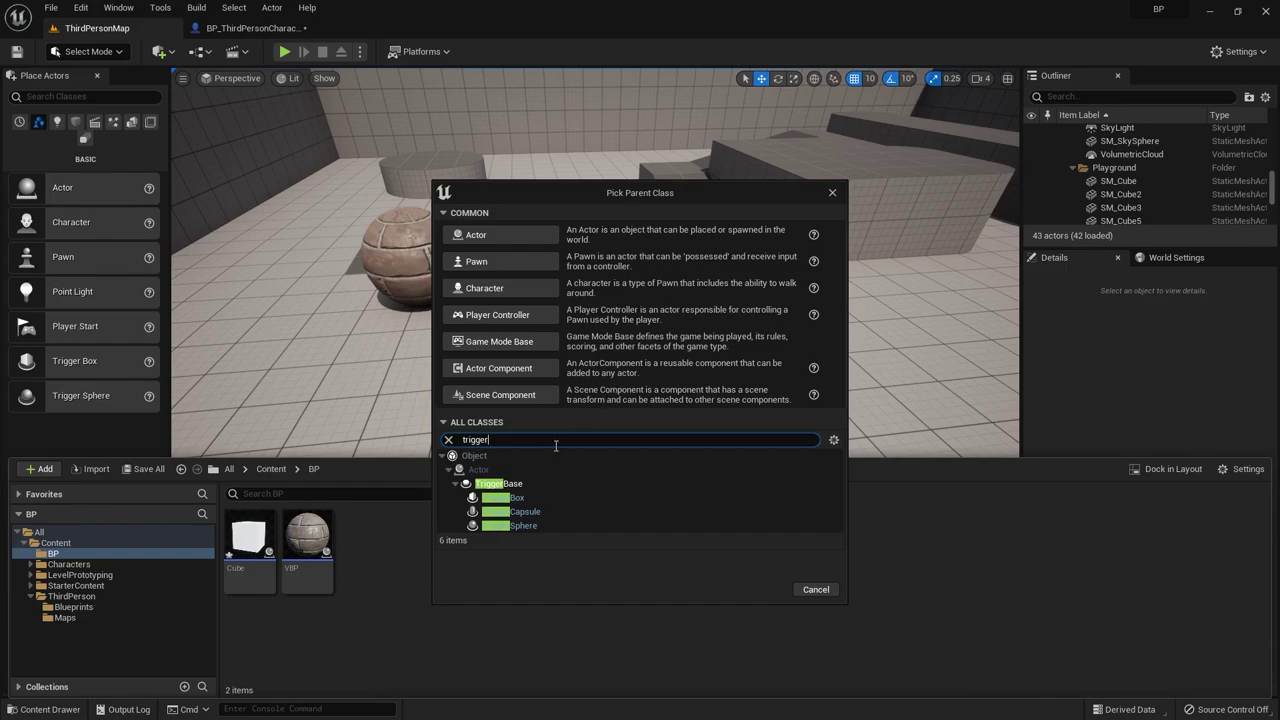
{"action": "left_click", "coordinate": [495, 497]}
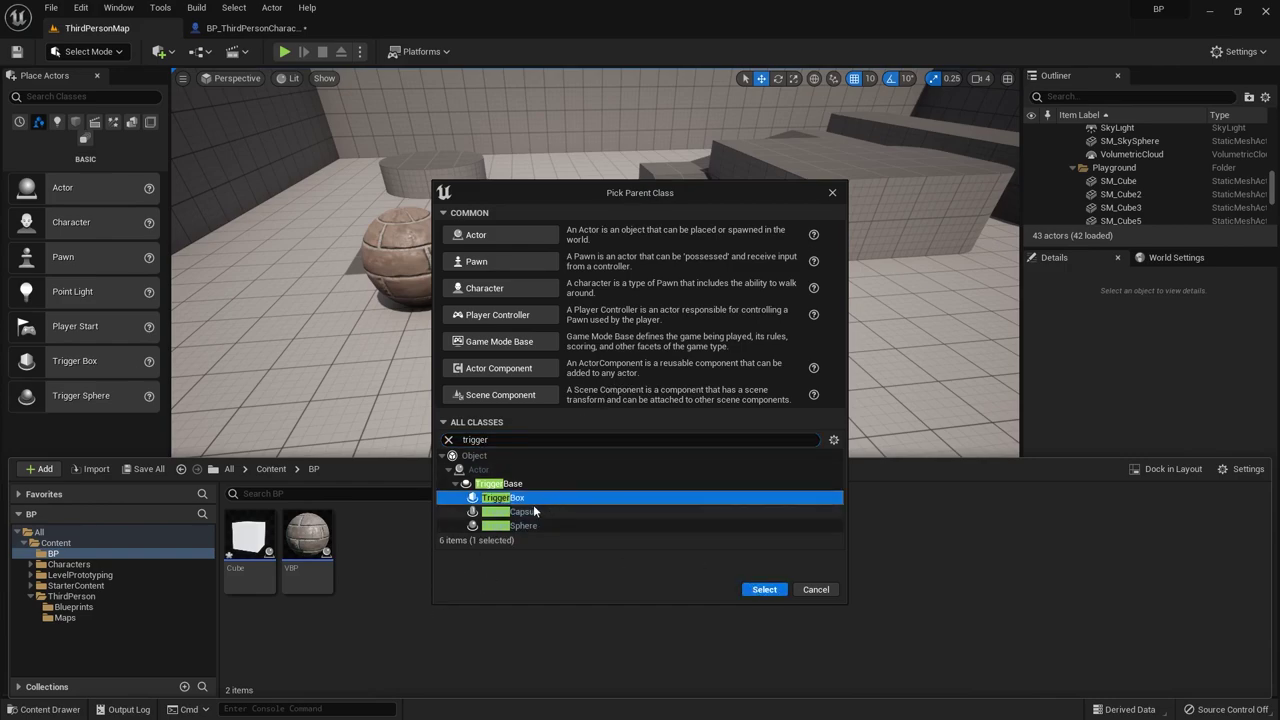
{"action": "left_click", "coordinate": [764, 589]}
{"action": "type", "text": "Tr"}
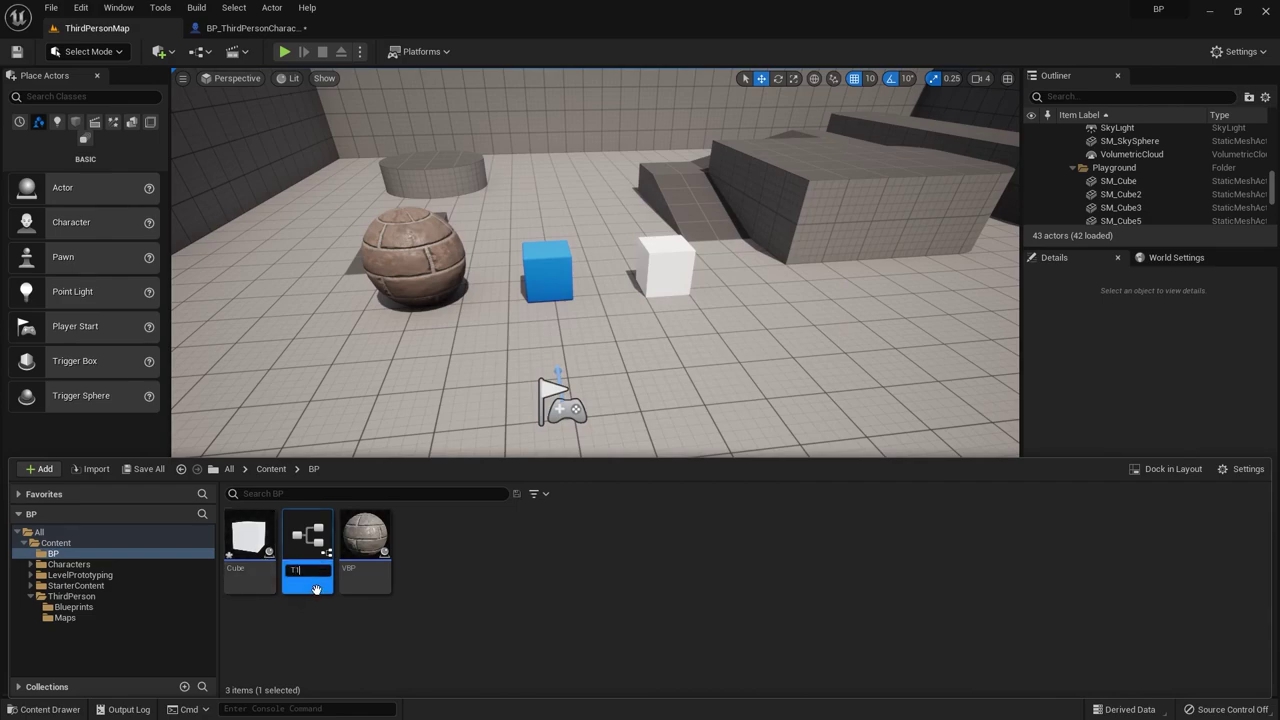
{"action": "key", "text": "Return"}
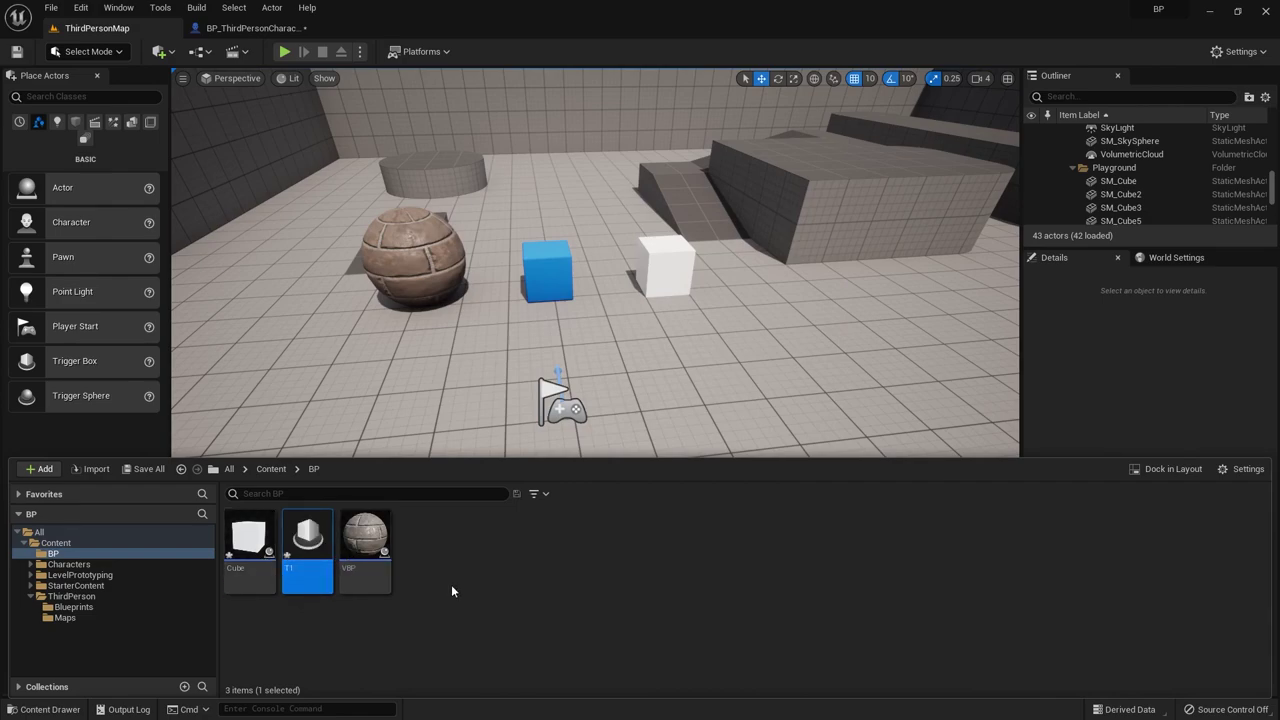
{"action": "left_click", "coordinate": [454, 574]}
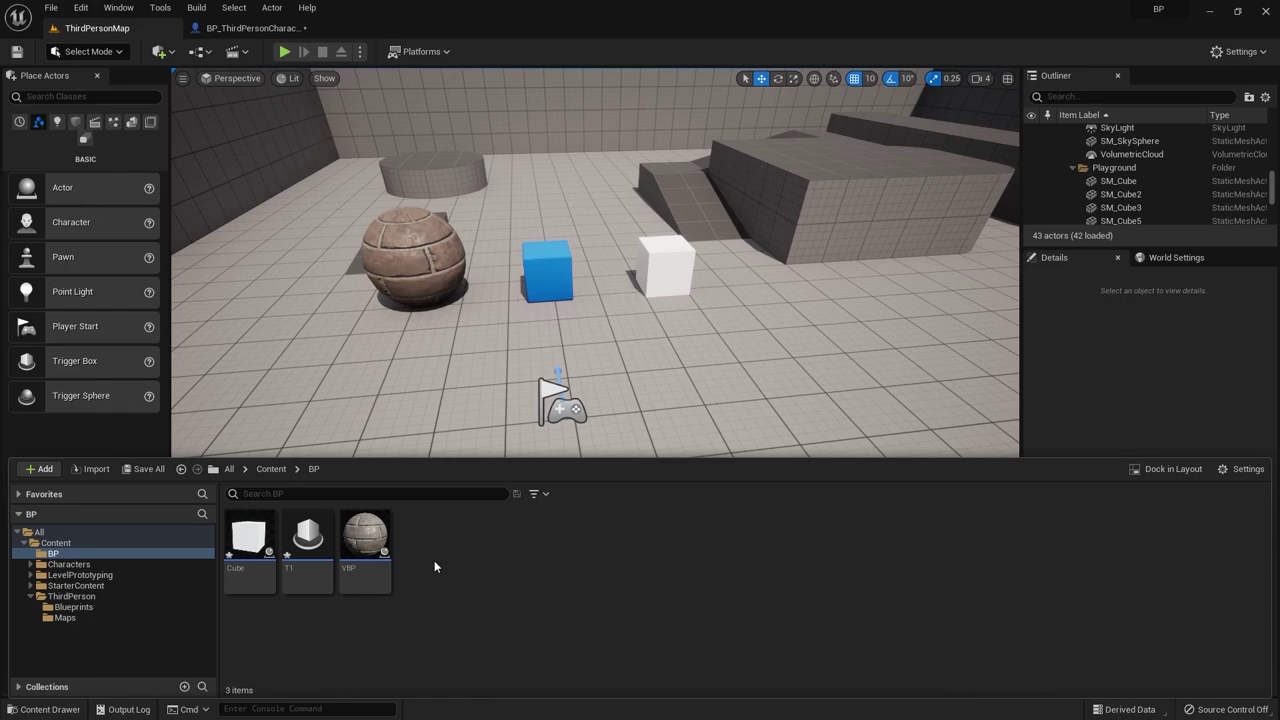
Step: Create a second TriggerBox-based Blueprint class named T2
{"action": "right_click", "coordinate": [442, 565]}
{"action": "left_click", "coordinate": [505, 214]}
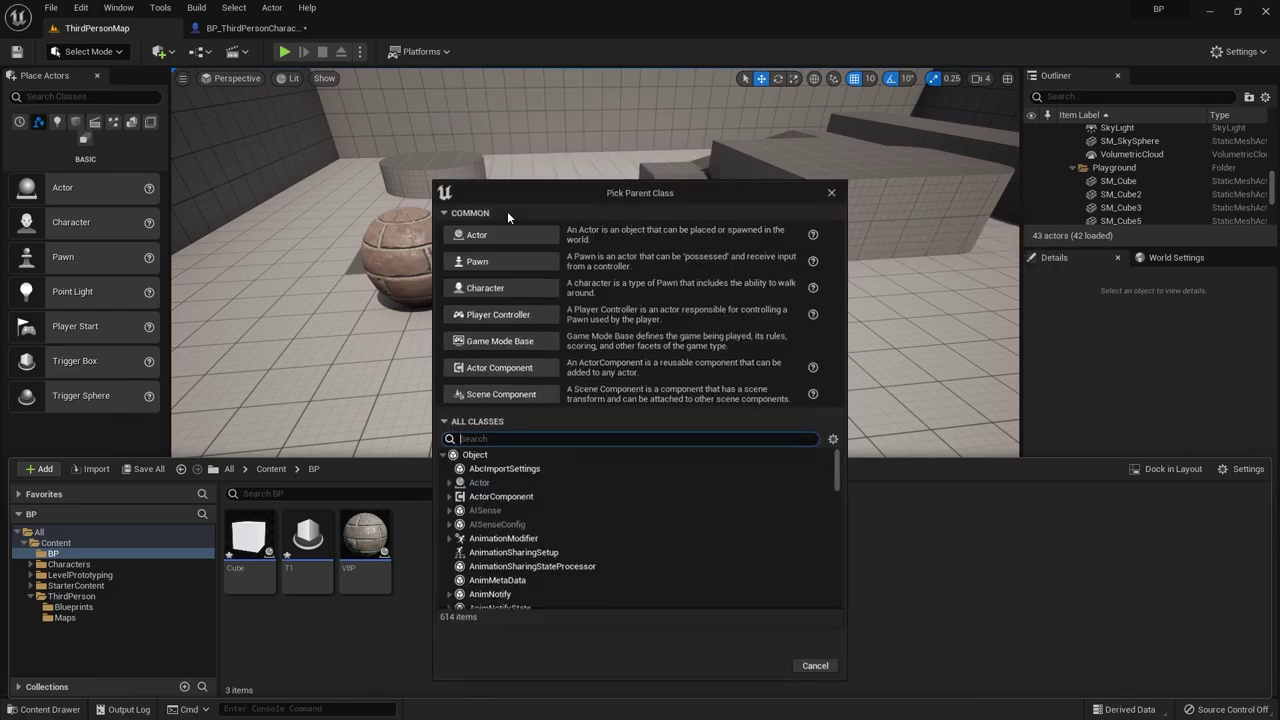
{"action": "type", "text": "T2"}
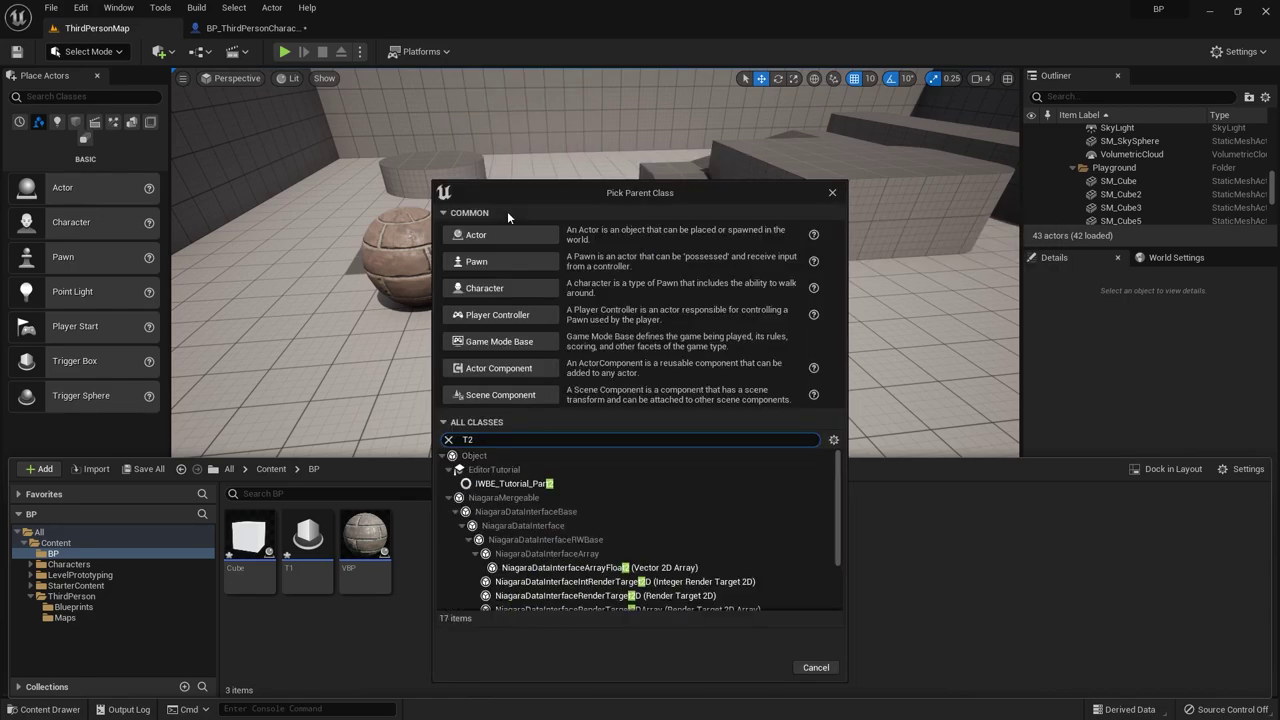
{"action": "type", "text": "trigger"}
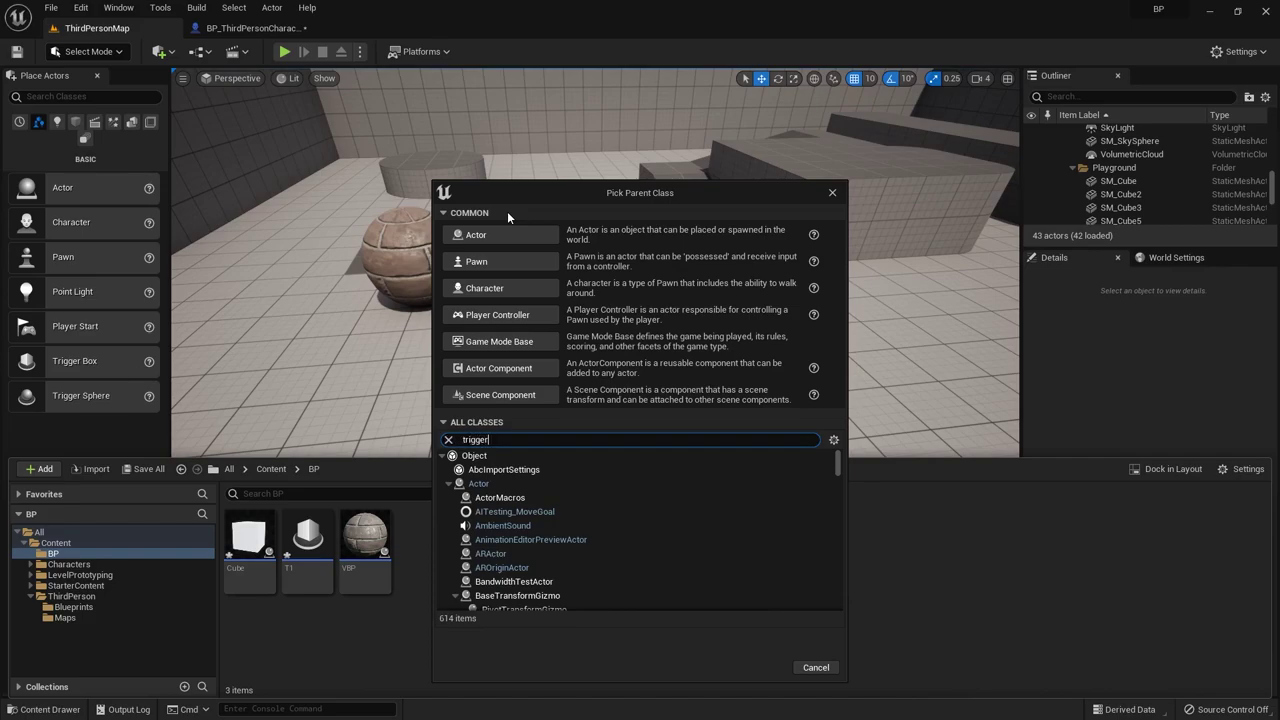
{"action": "left_click", "coordinate": [690, 497]}
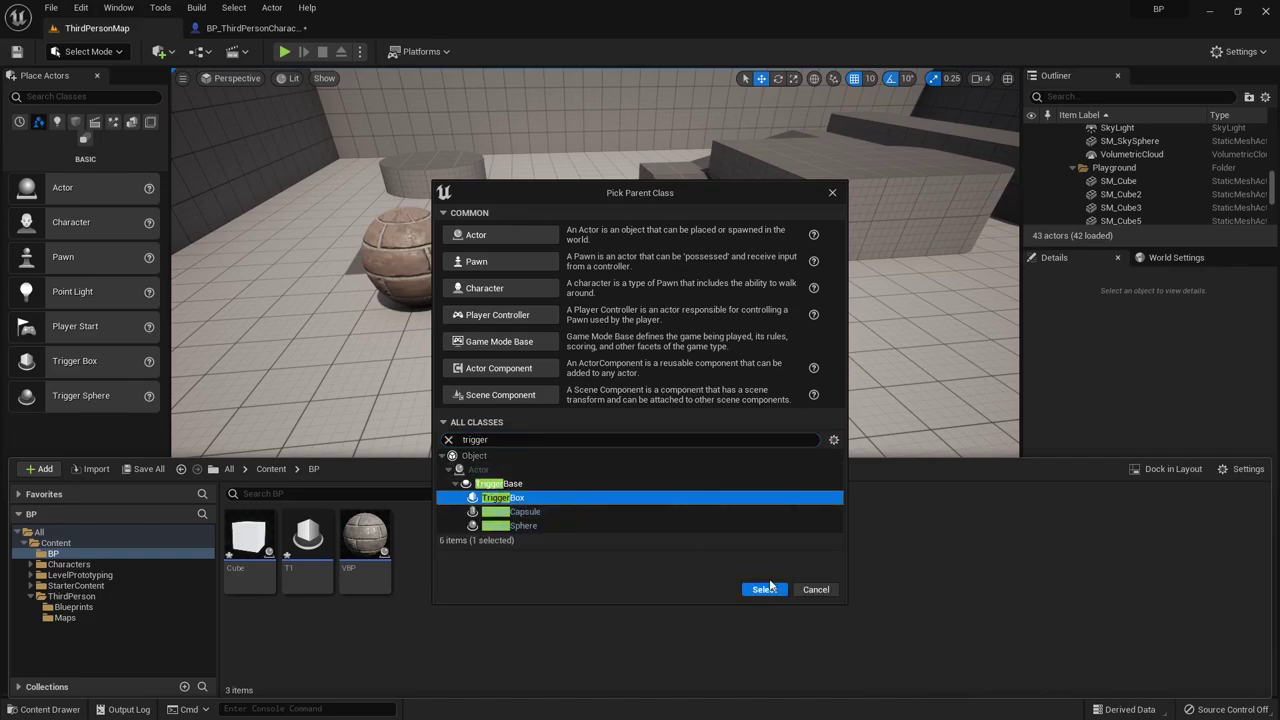
{"action": "left_click", "coordinate": [765, 589]}
{"action": "type", "text": "T2"}
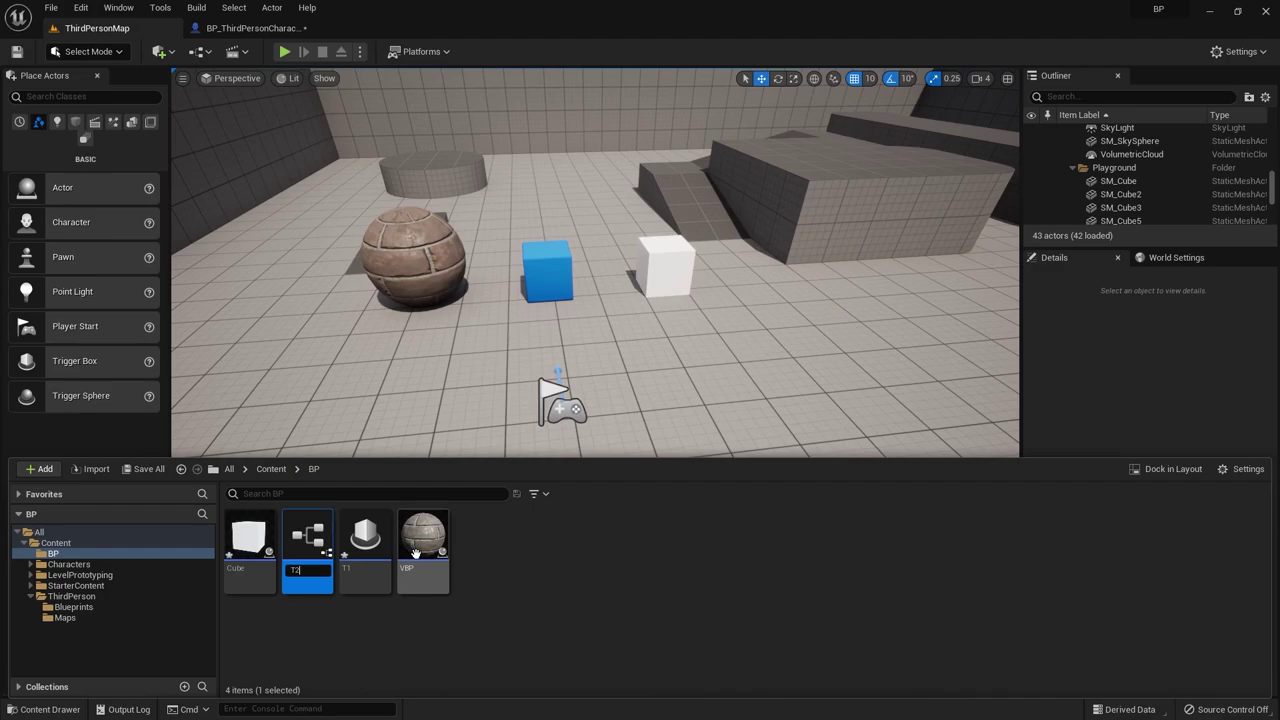
{"action": "key", "text": "Return"}
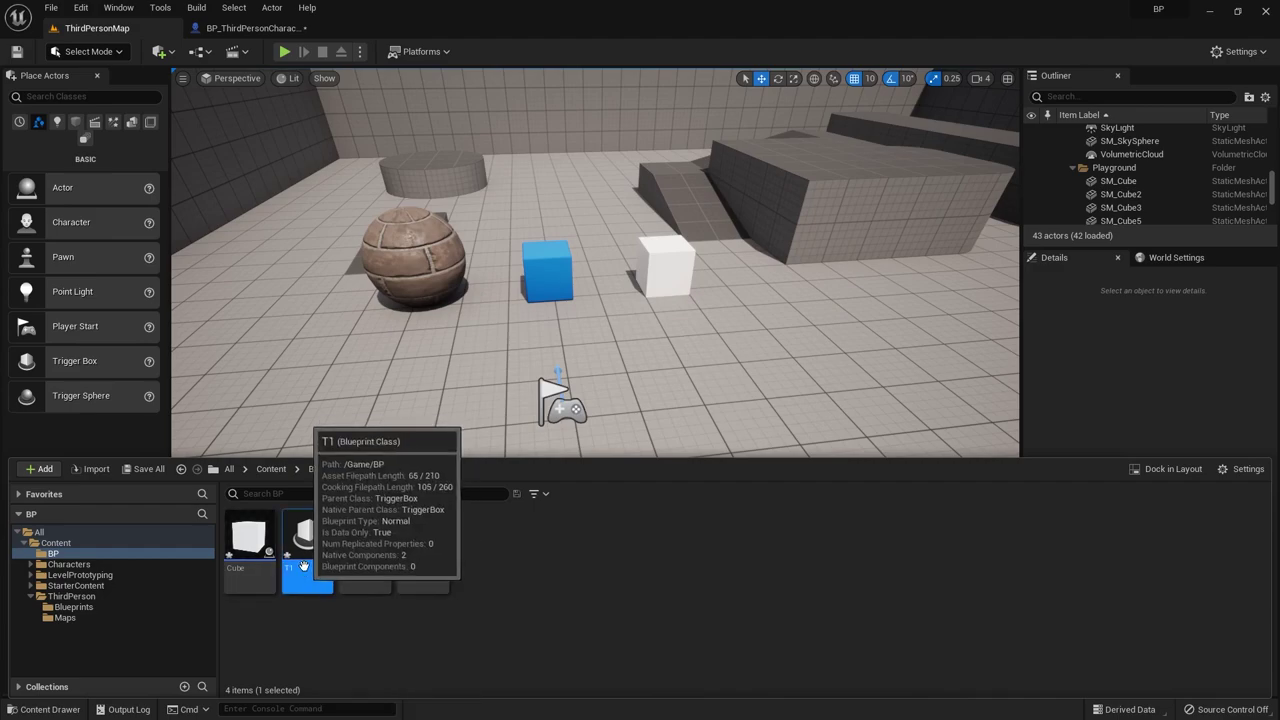
Step: Place a T1 trigger on the floor in front of the blue cube
{"action": "mouse_move", "coordinate": [300, 555]}
{"action": "left_mouse_down"}
{"action": "mouse_move", "coordinate": [558, 308]}
{"action": "mouse_move", "coordinate": [555, 337]}
{"action": "left_mouse_up"}
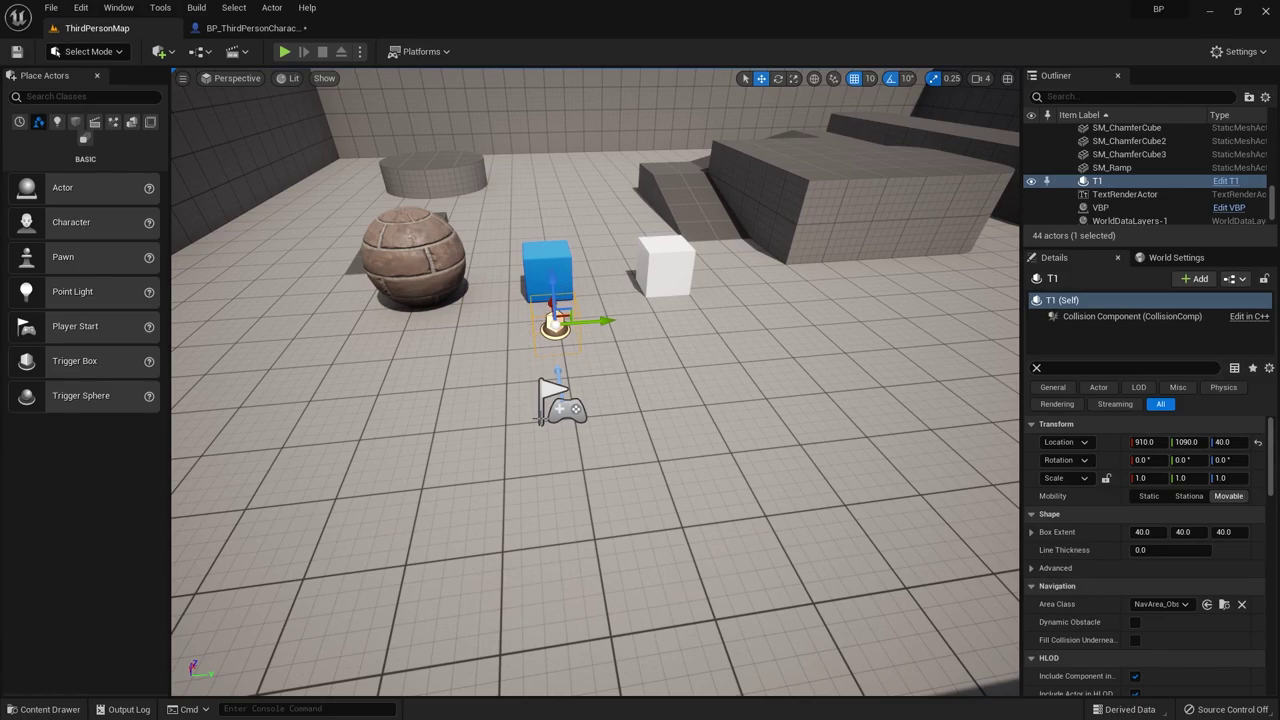
{"action": "left_click", "coordinate": [612, 398]}
{"action": "left_click", "coordinate": [543, 330]}
{"action": "left_click", "coordinate": [612, 420]}
{"action": "right_click_drag", "start_coordinate": [612, 420], "coordinate": [700, 380]}
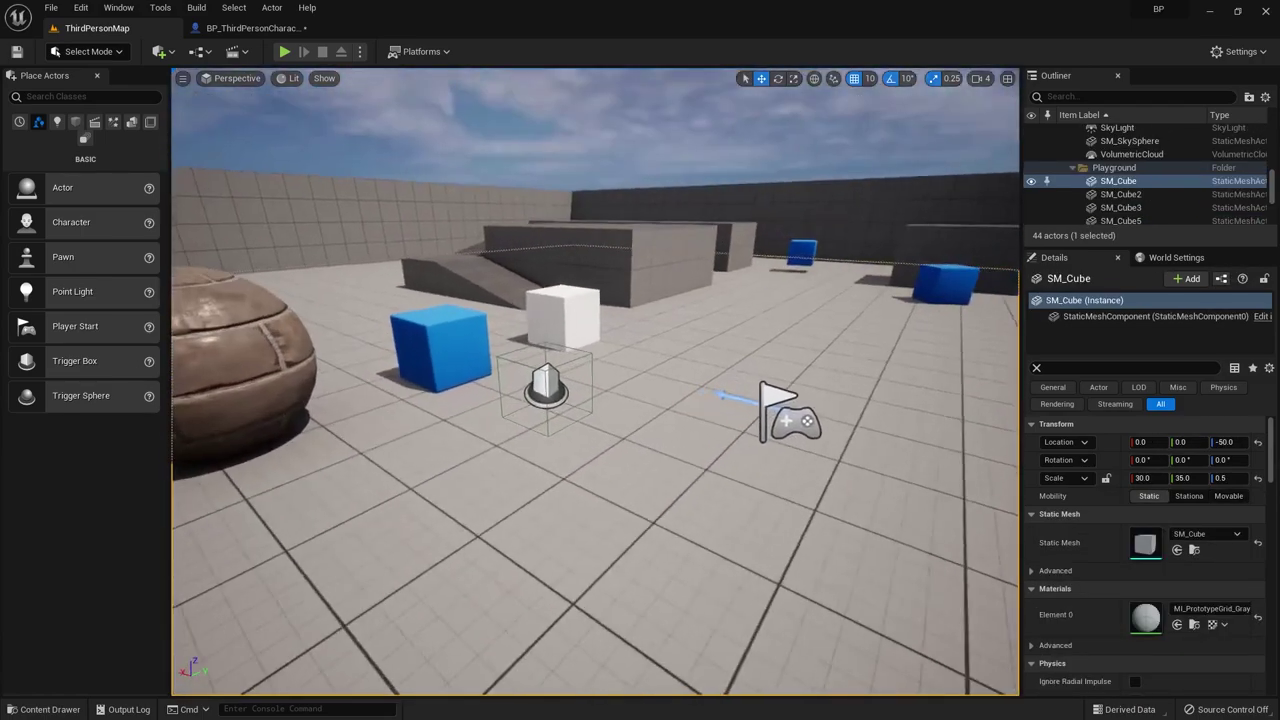
Step: Play-test the level, walking the character around the trigger, then stop
{"action": "left_click", "coordinate": [281, 51]}
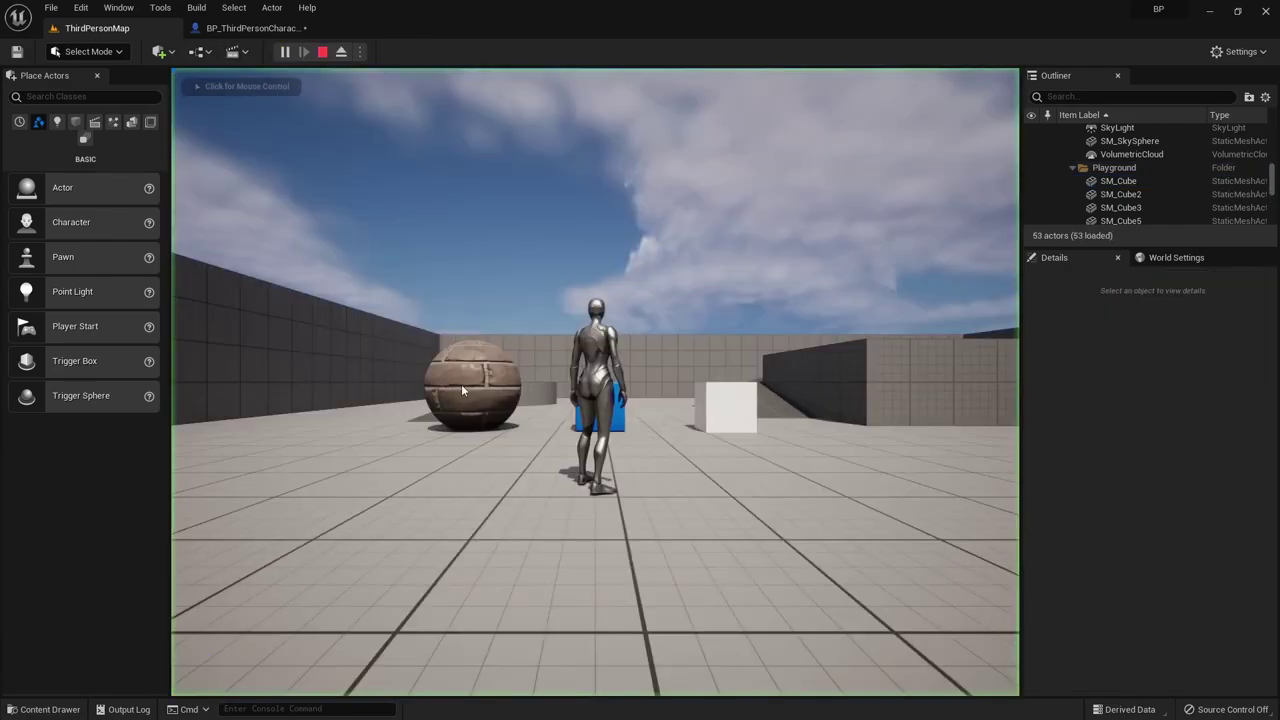
{"action": "key", "text": "w"}
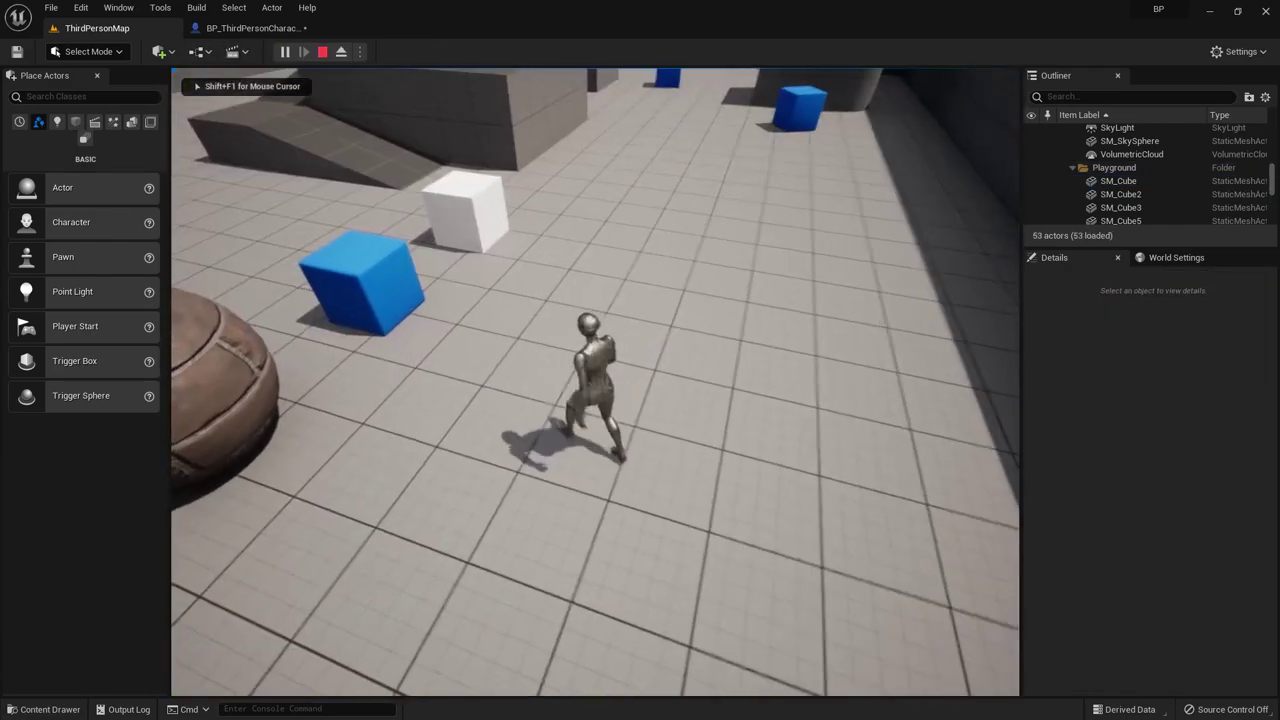
{"action": "key", "text": "s"}
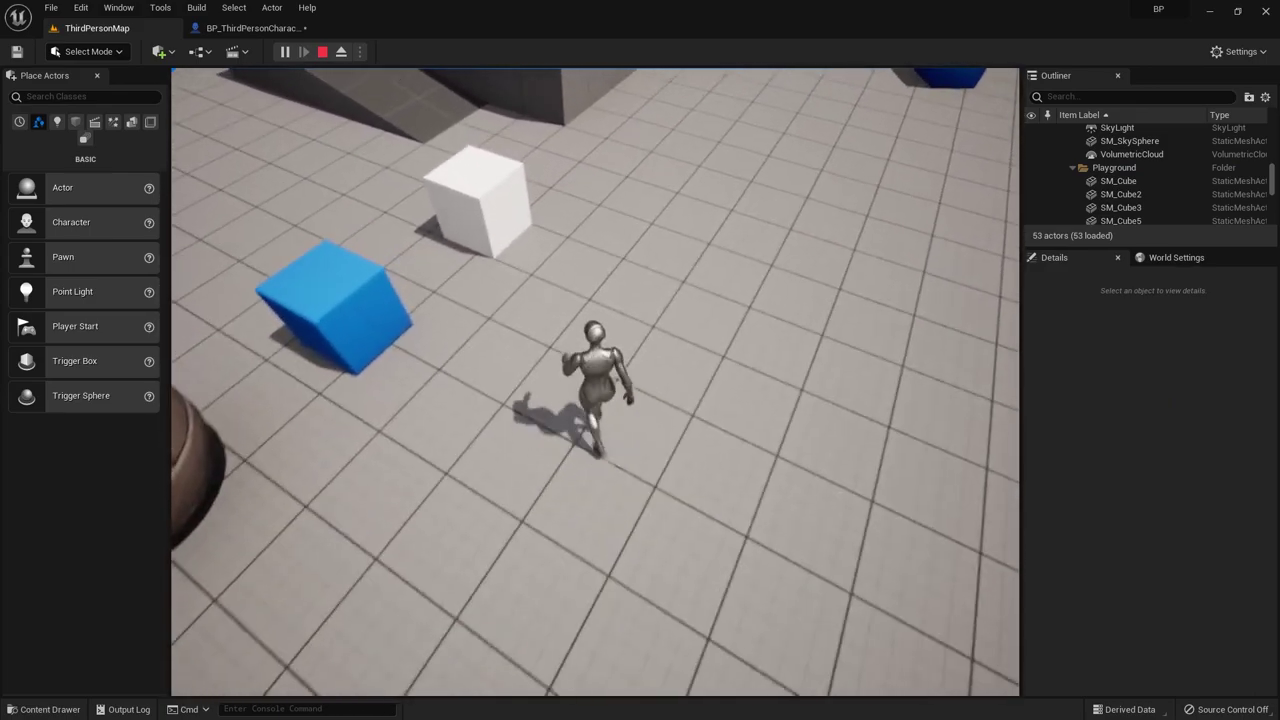
{"action": "key", "text": "Escape"}
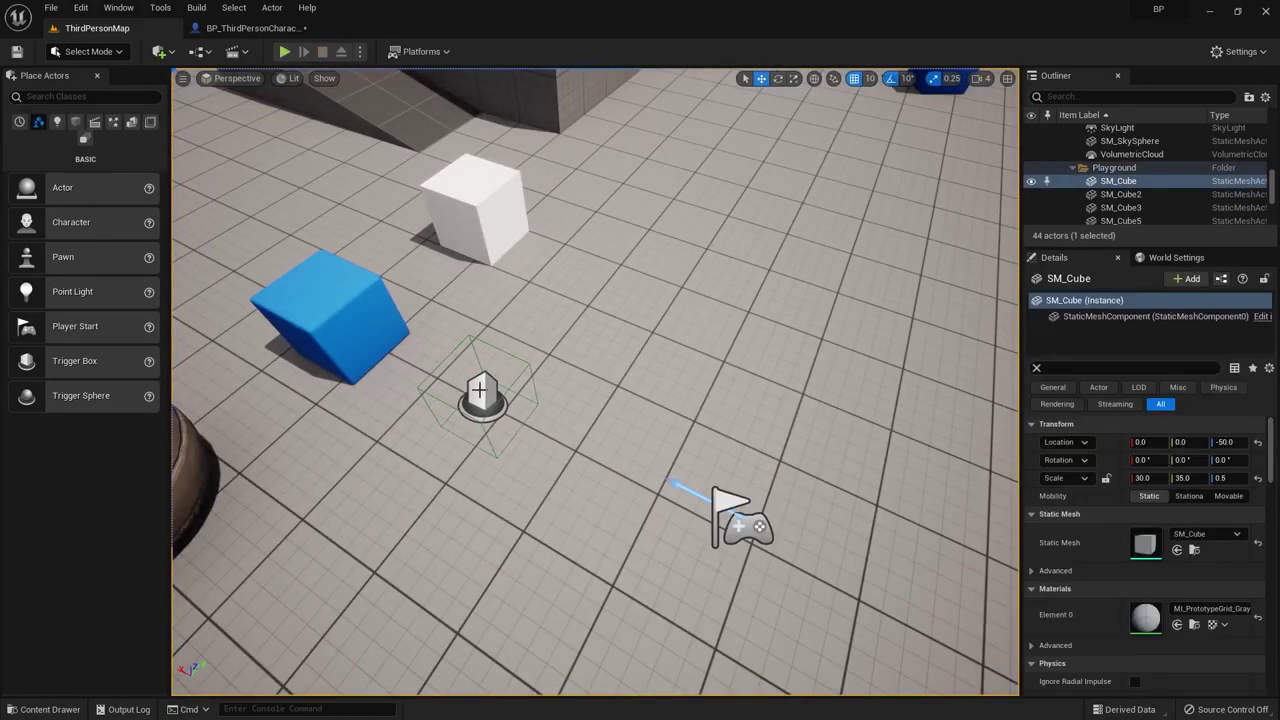
Step: Filter the T1 trigger's Details for 'game' and uncheck Actor Hidden In Game
{"action": "left_click", "coordinate": [480, 392]}
{"action": "scroll", "coordinate": [1138, 556], "scroll_direction": "down", "scroll_amount": 3}
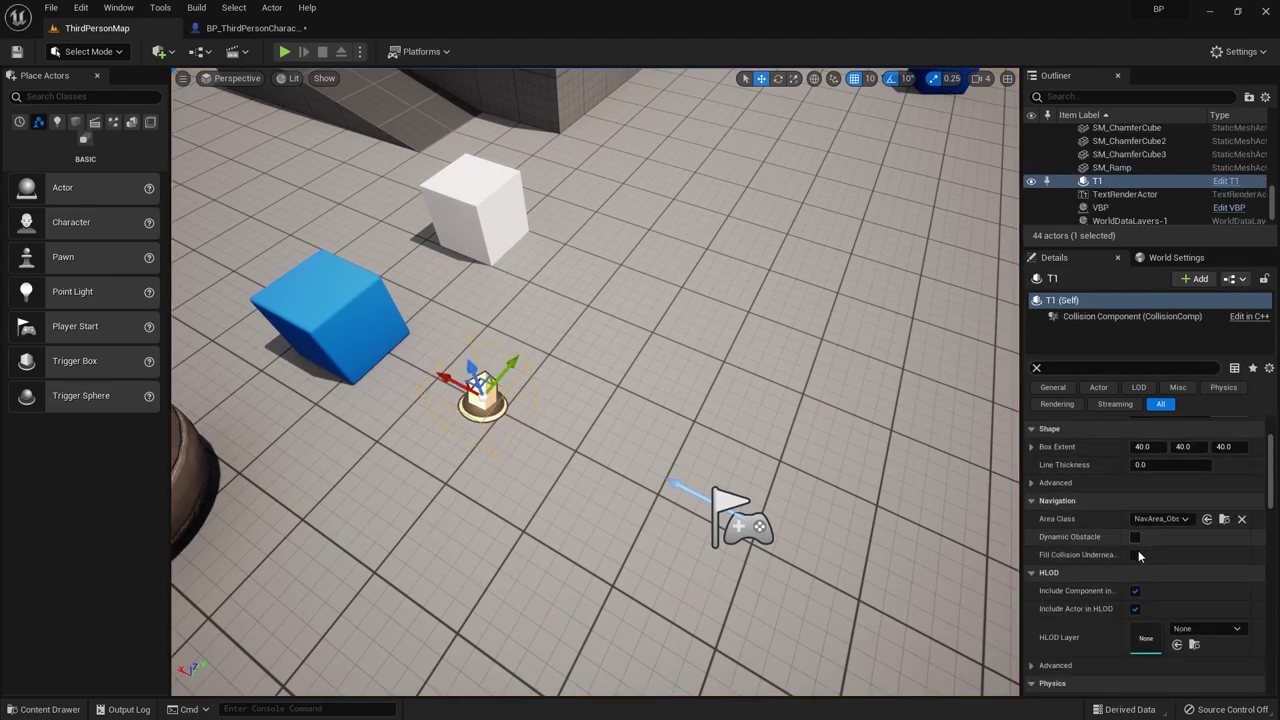
{"action": "scroll", "coordinate": [1138, 556], "scroll_direction": "down", "scroll_amount": 3}
{"action": "scroll", "coordinate": [1134, 563], "scroll_direction": "down", "scroll_amount": 3}
{"action": "scroll", "coordinate": [1121, 574], "scroll_direction": "down", "scroll_amount": 3}
{"action": "scroll", "coordinate": [1114, 580], "scroll_direction": "down", "scroll_amount": 3}
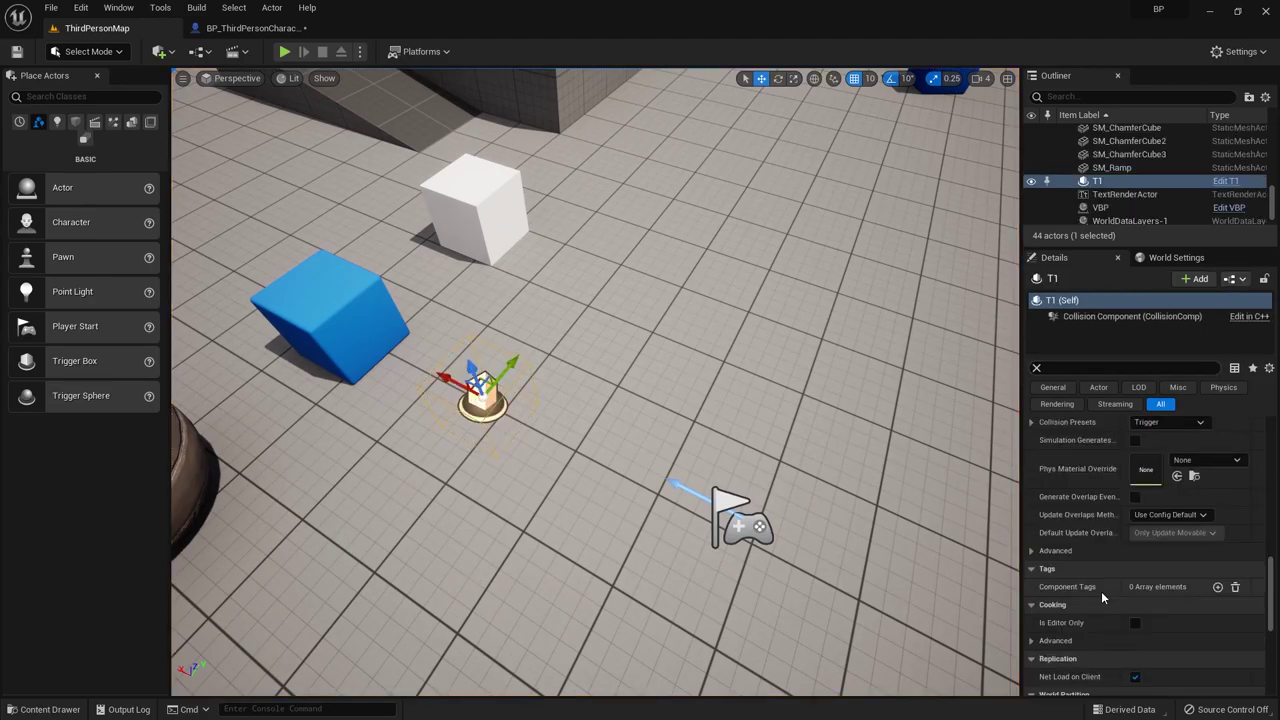
{"action": "scroll", "coordinate": [1098, 594], "scroll_direction": "down", "scroll_amount": 3}
{"action": "scroll", "coordinate": [1078, 570], "scroll_direction": "down", "scroll_amount": 1}
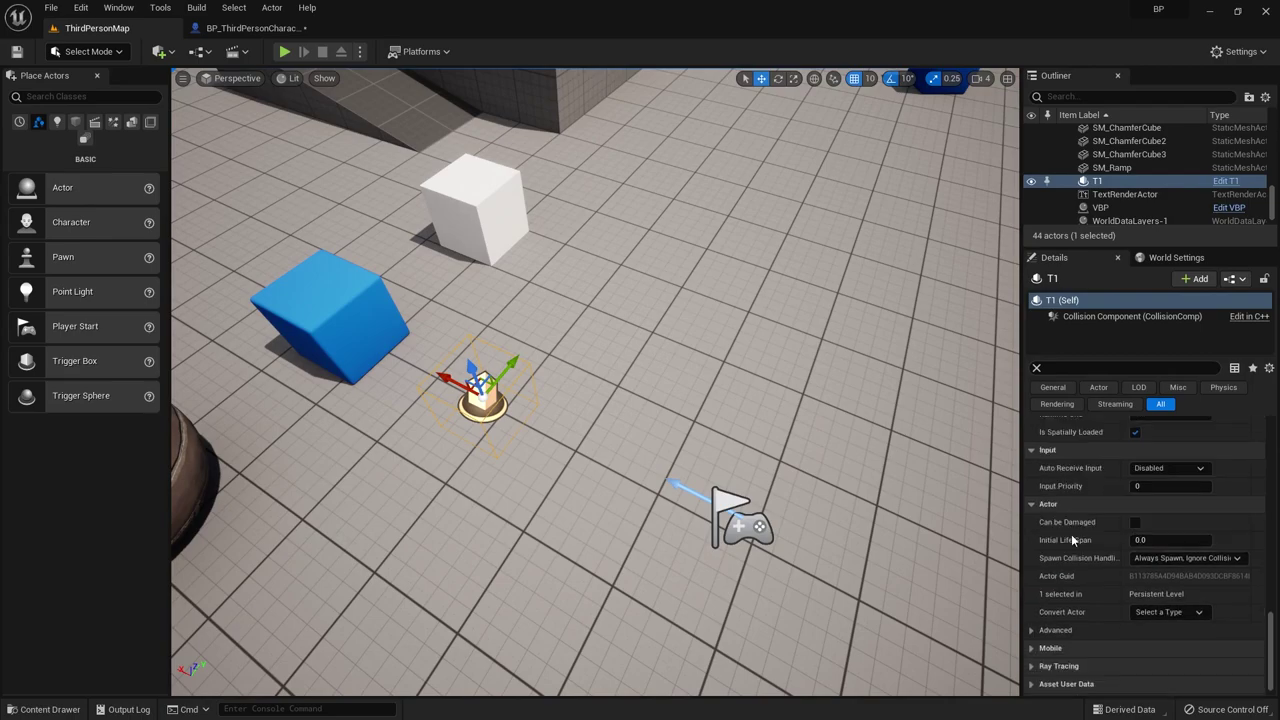
{"action": "scroll", "coordinate": [1092, 533], "scroll_direction": "up", "scroll_amount": 2}
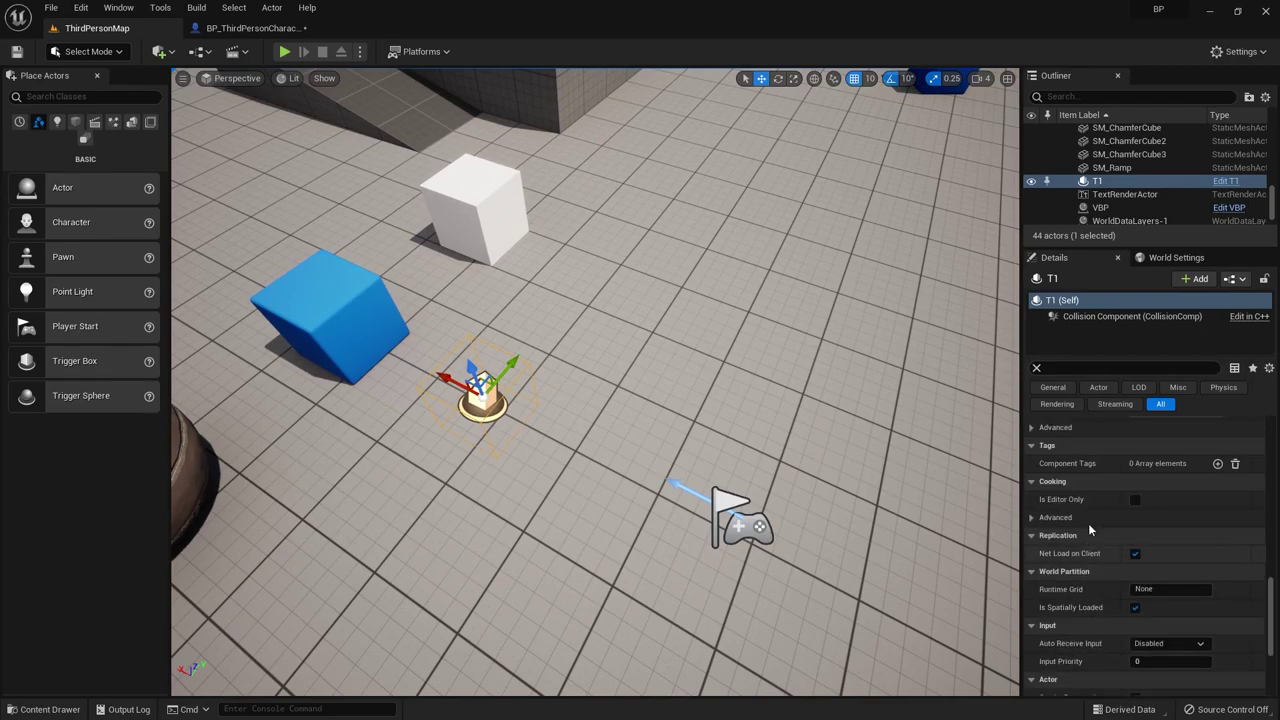
{"action": "left_click", "coordinate": [1082, 367]}
{"action": "type", "text": "g"}
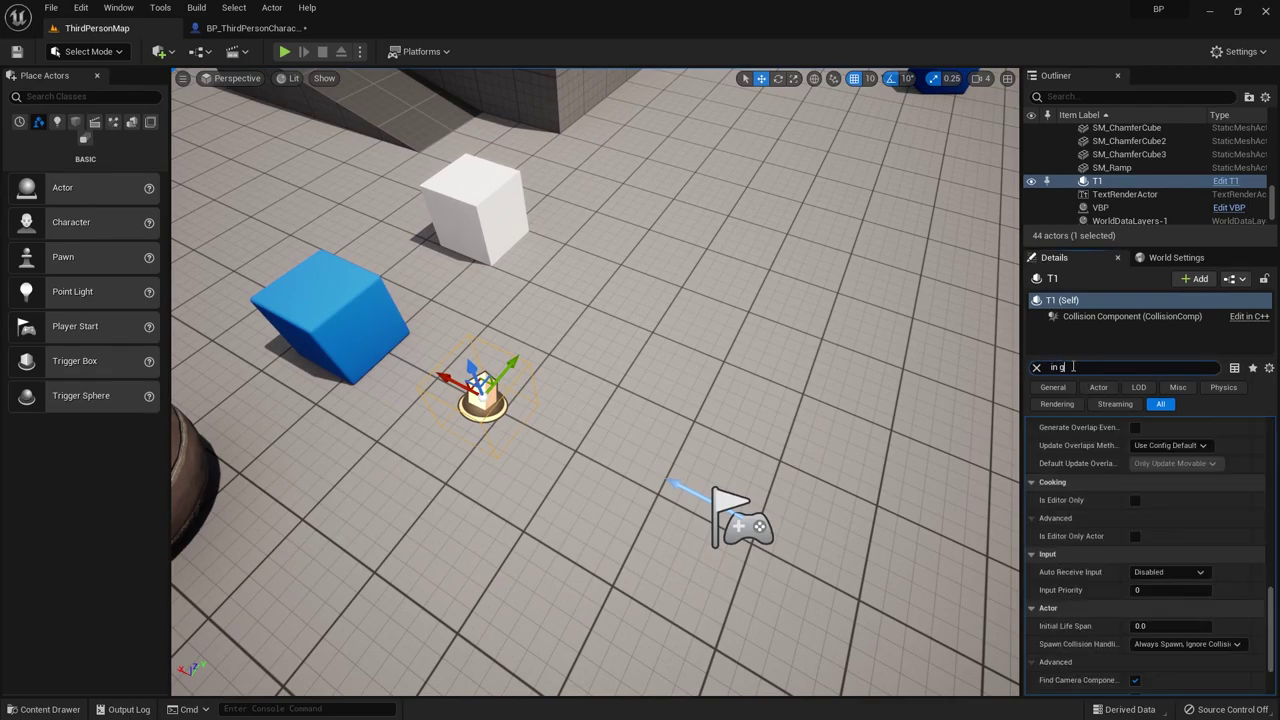
{"action": "type", "text": "ame"}
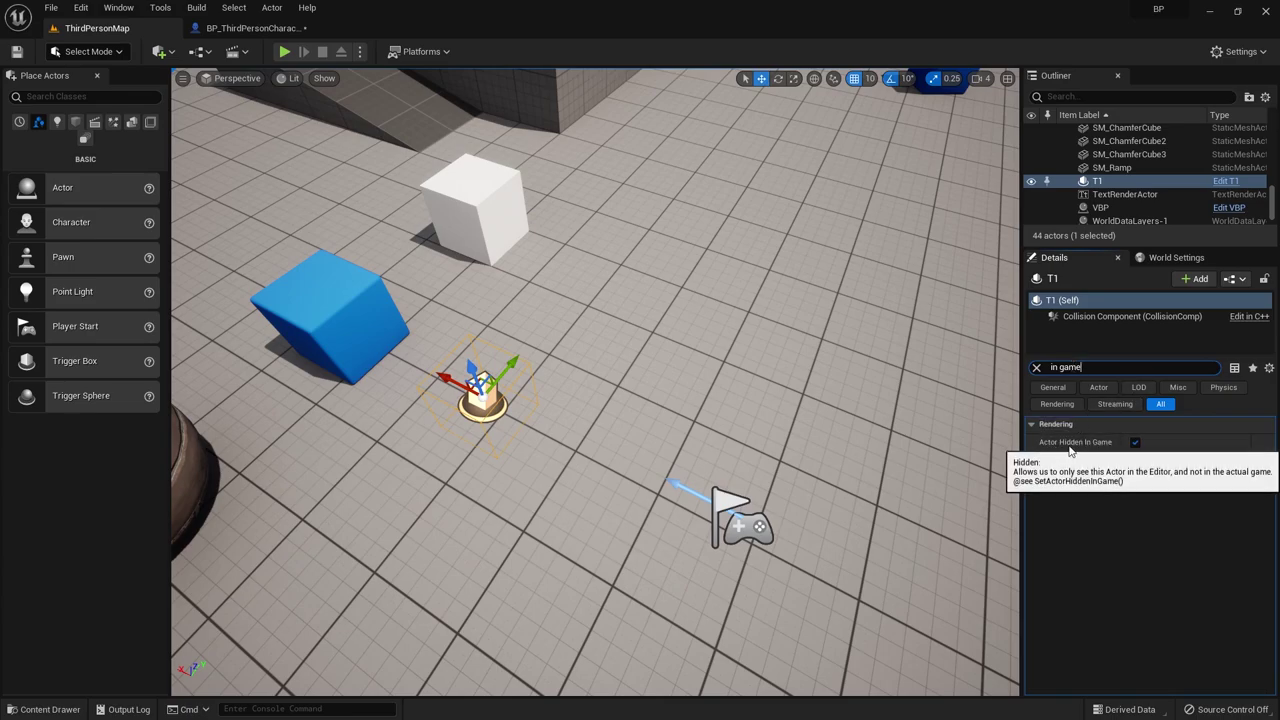
{"action": "left_click", "coordinate": [1135, 442]}
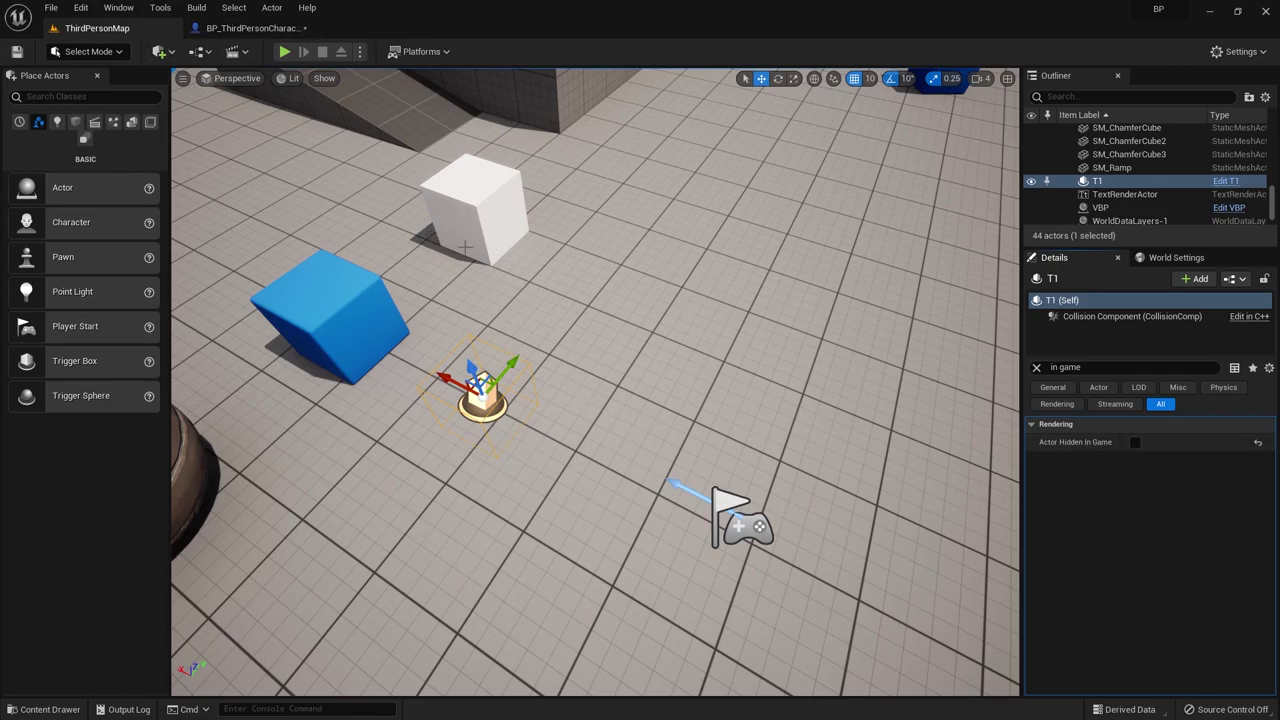
Step: Play-test the level to check the now-visible trigger, then stop
{"action": "left_click", "coordinate": [285, 51]}
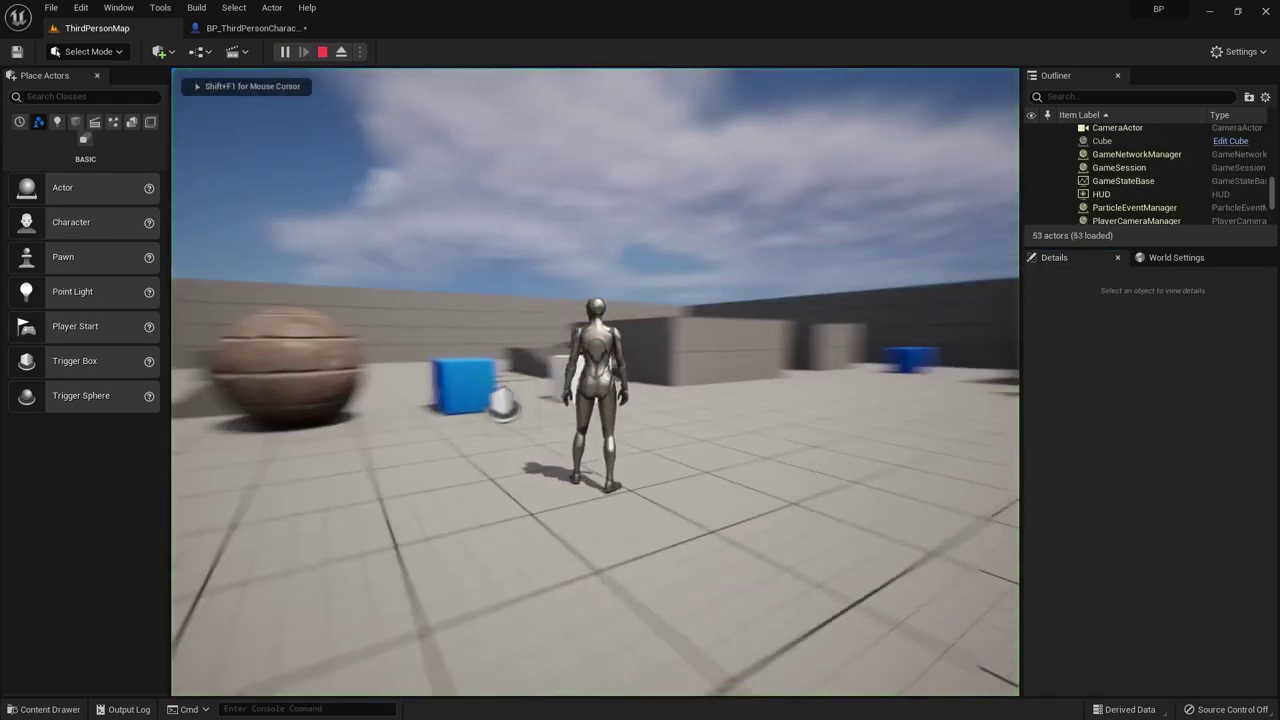
{"action": "key", "text": "w"}
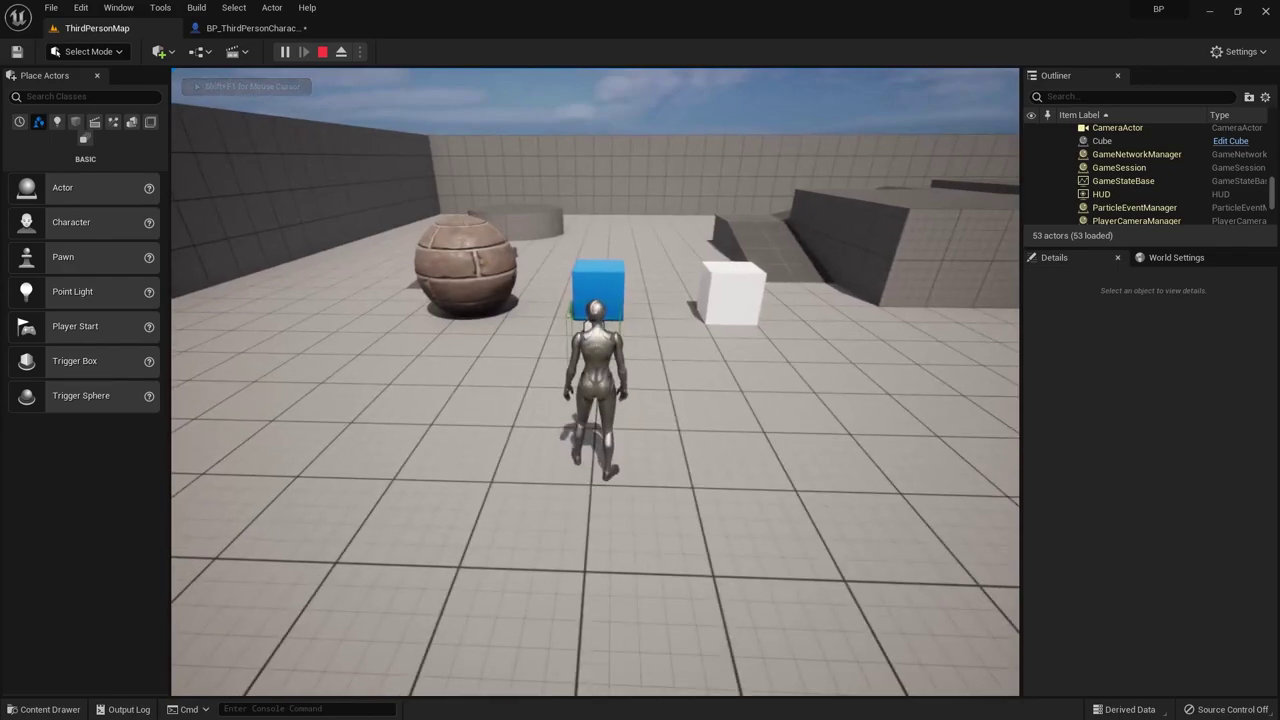
{"action": "key", "text": "Escape"}
{"action": "right_click_drag", "start_coordinate": [433, 405], "coordinate": [433, 360]}
Step: Open the T1 Blueprint from the Content Drawer and dock it in the main editor
{"action": "key", "text": "ctrl+space"}
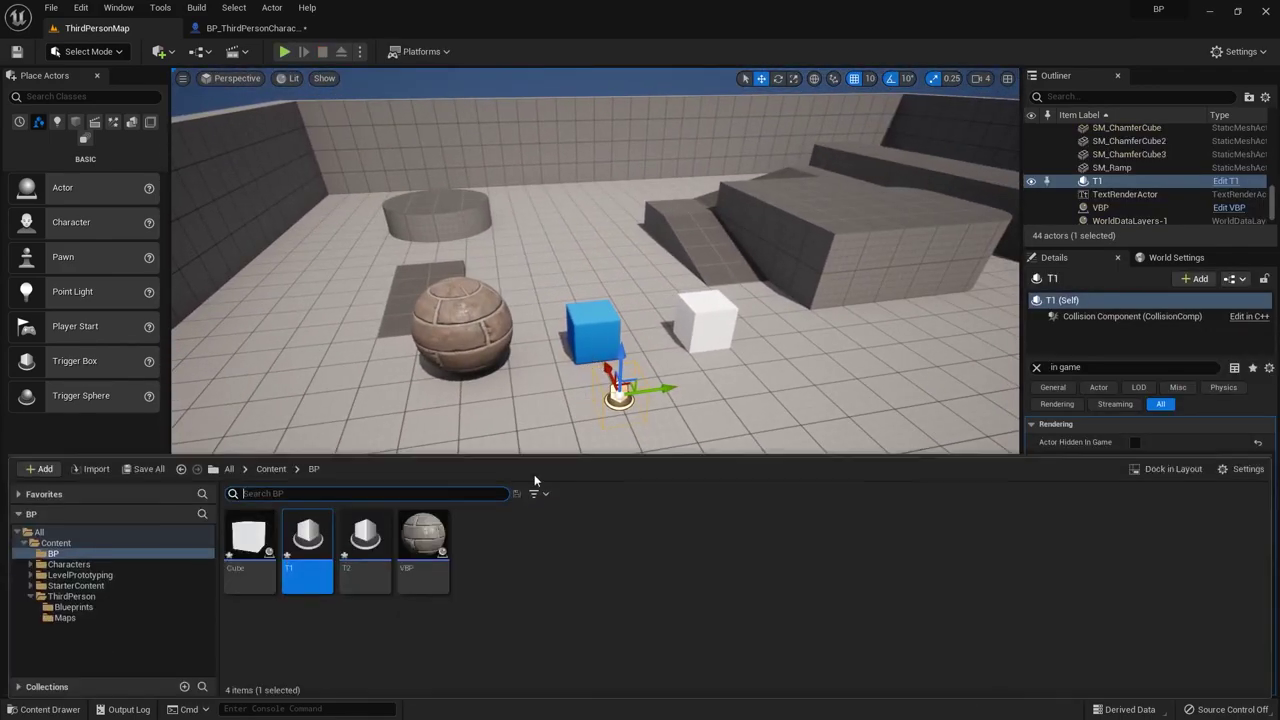
{"action": "double_click", "coordinate": [307, 550]}
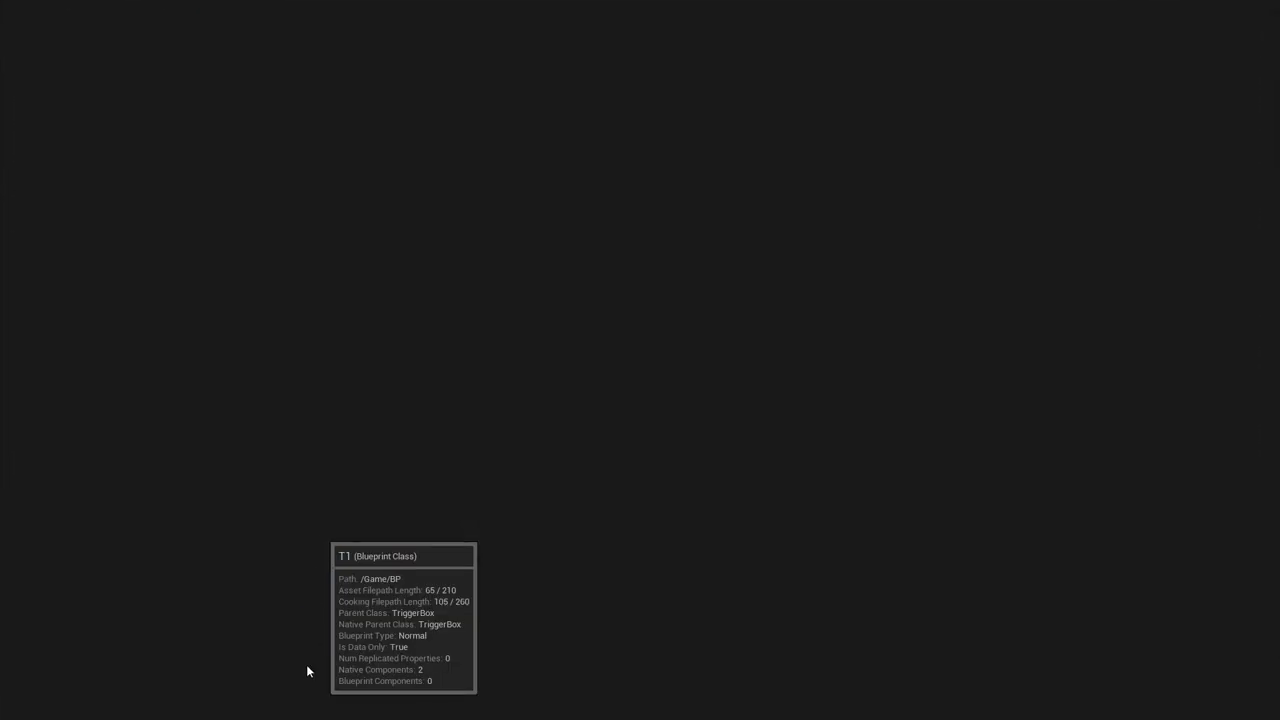
{"action": "left_click_drag", "start_coordinate": [72, 27], "coordinate": [372, 34]}
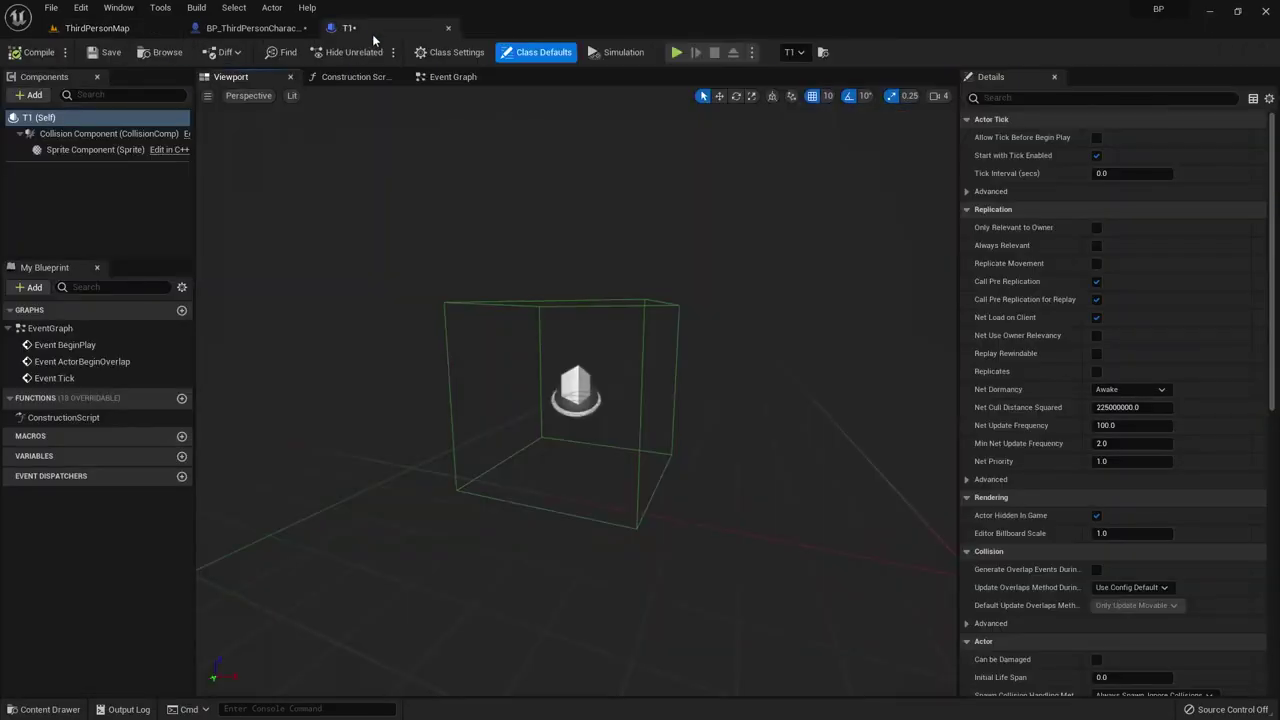
Step: Reposition the Event ActorBeginOverlap node in T1's Event Graph
{"action": "left_click", "coordinate": [453, 77]}
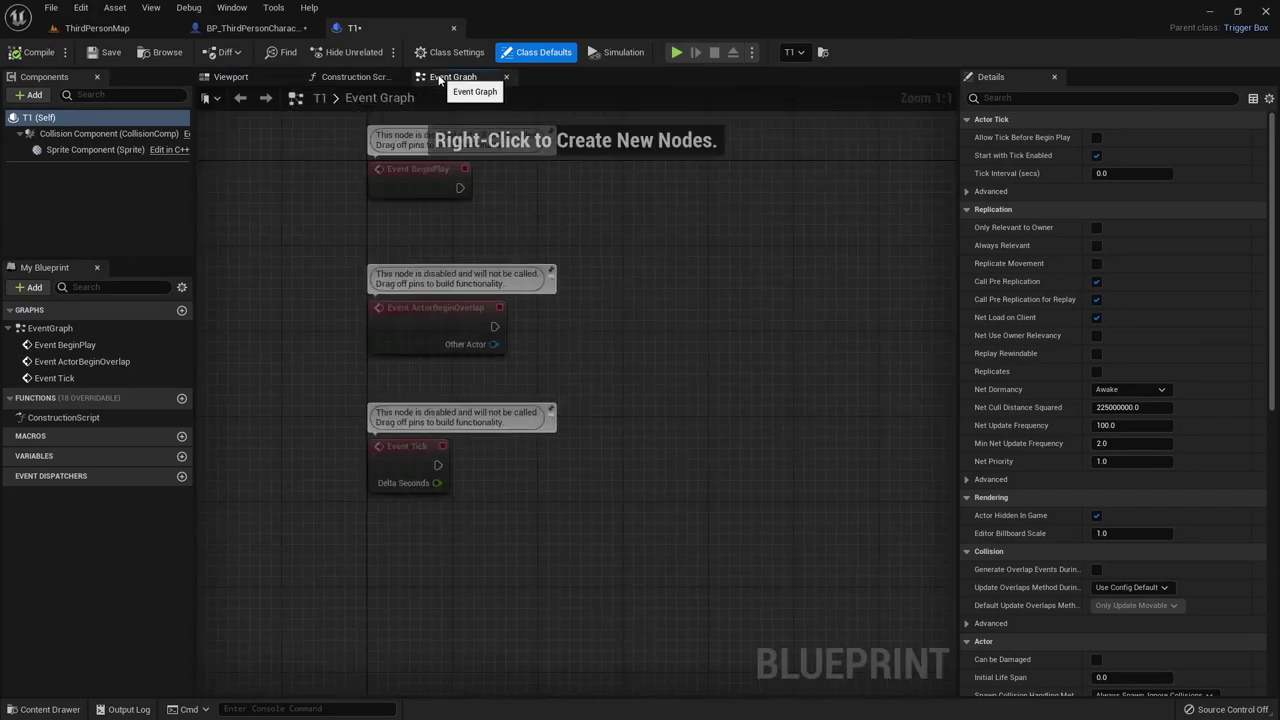
{"action": "left_click_drag", "start_coordinate": [443, 389], "coordinate": [707, 291]}
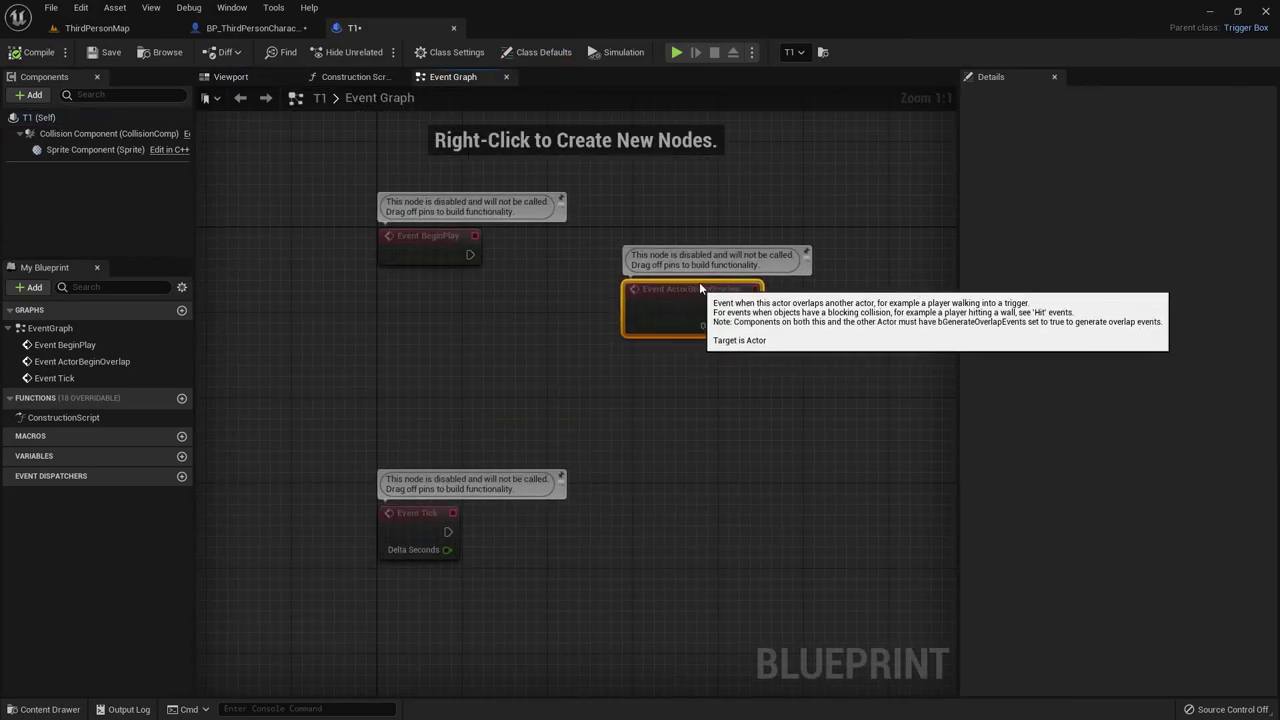
{"action": "right_click_drag", "start_coordinate": [748, 429], "coordinate": [488, 453]}
{"action": "left_click_drag", "start_coordinate": [412, 305], "coordinate": [476, 337]}
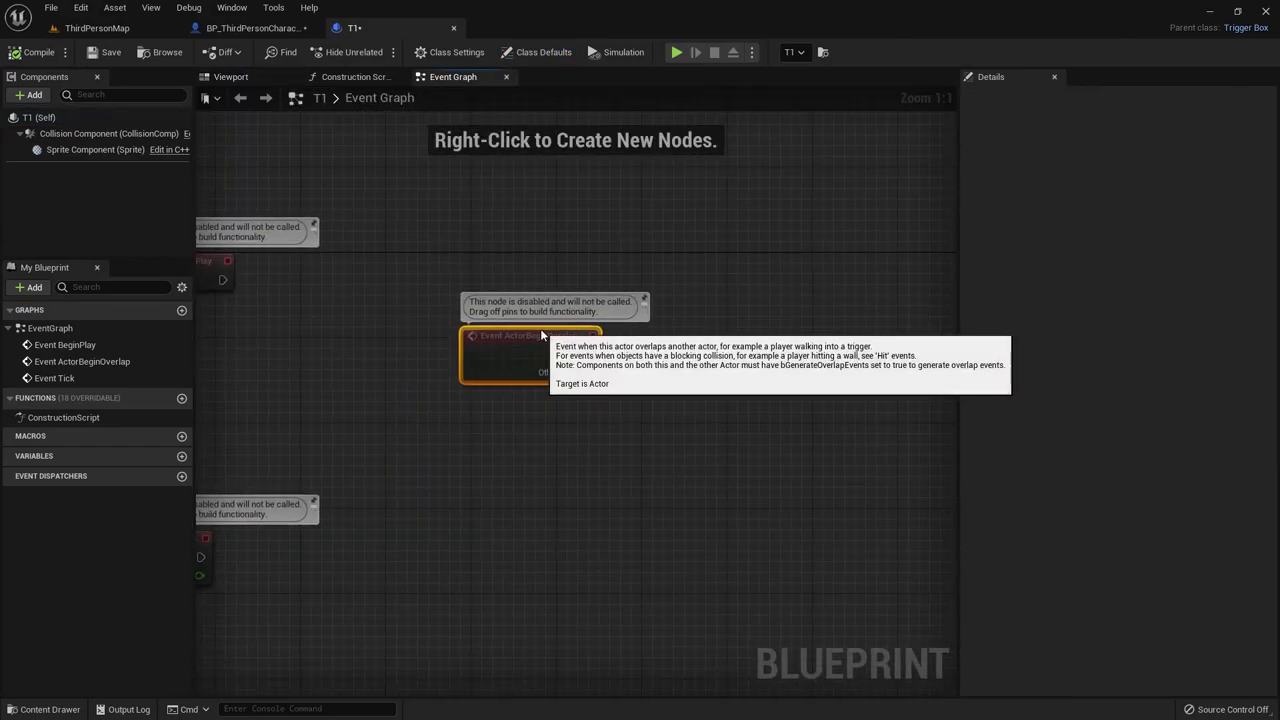
{"action": "left_click", "coordinate": [664, 378]}
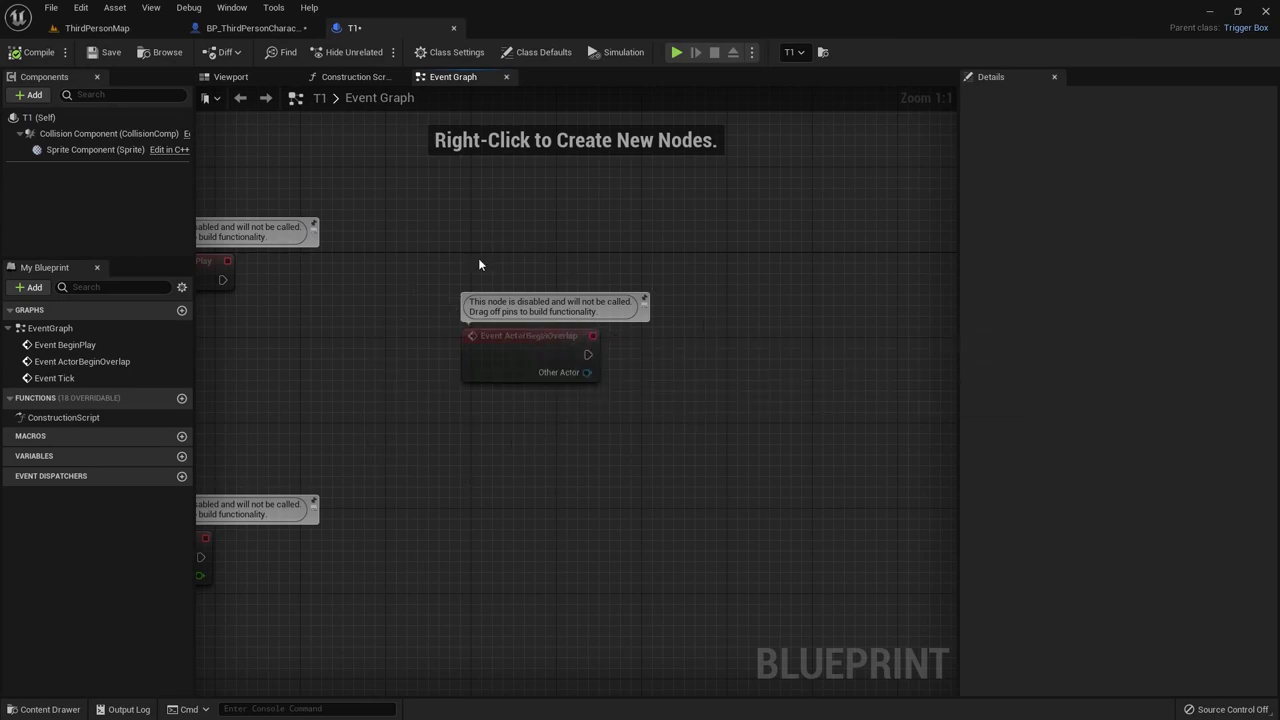
{"action": "right_click_drag", "start_coordinate": [549, 378], "coordinate": [444, 363]}
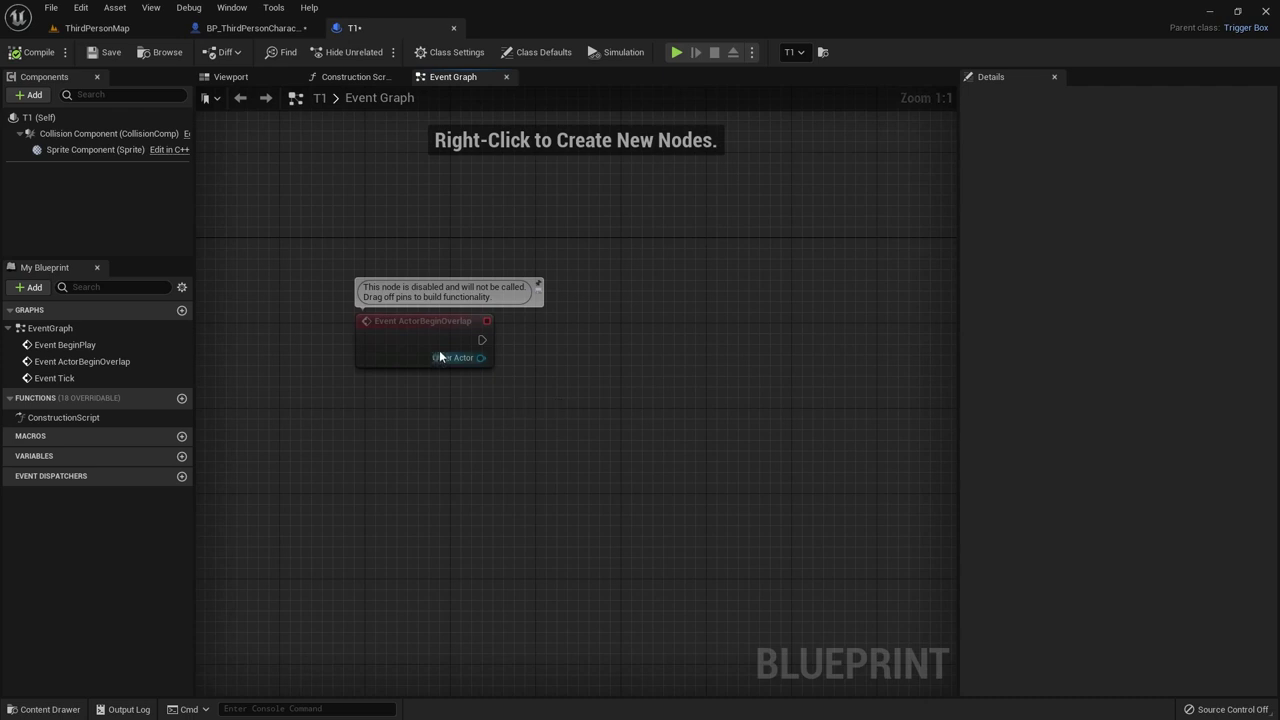
{"action": "left_click", "coordinate": [382, 321]}
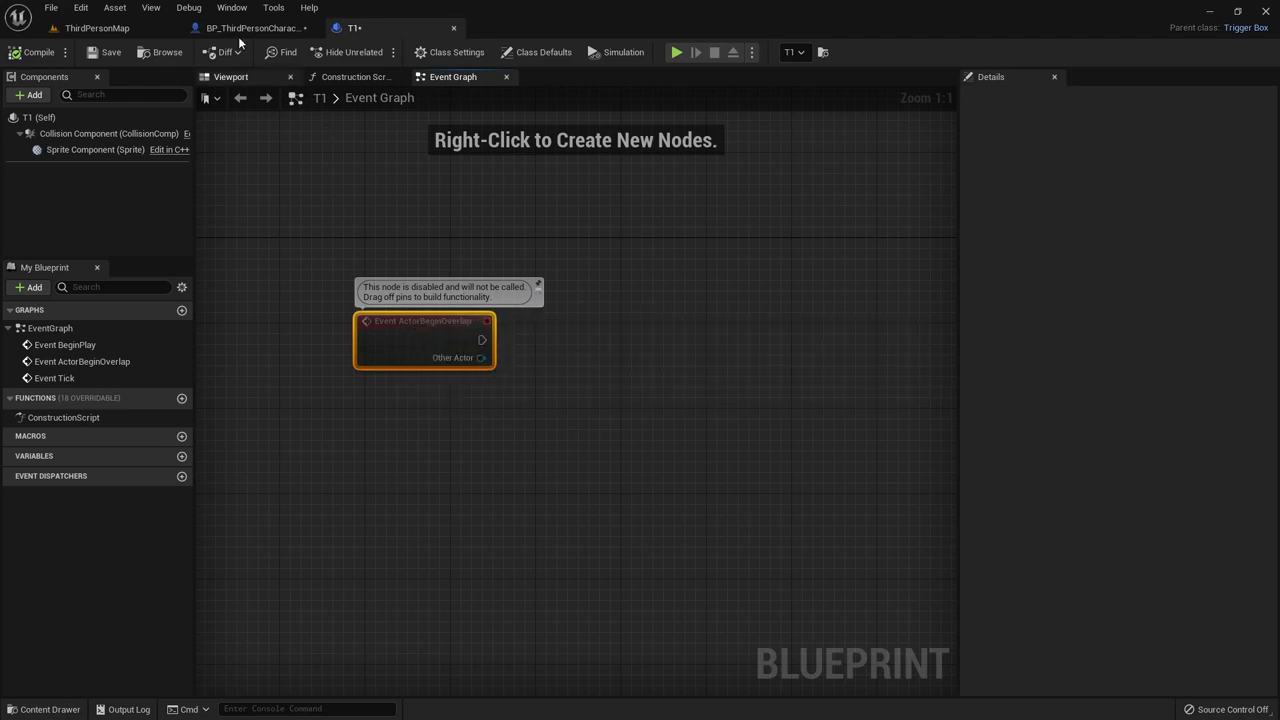
Step: Switch between the ThirdPersonMap, BP_ThirdPersonCharacter and T1 tabs, ending on T1's graph
{"action": "left_click", "coordinate": [134, 24]}
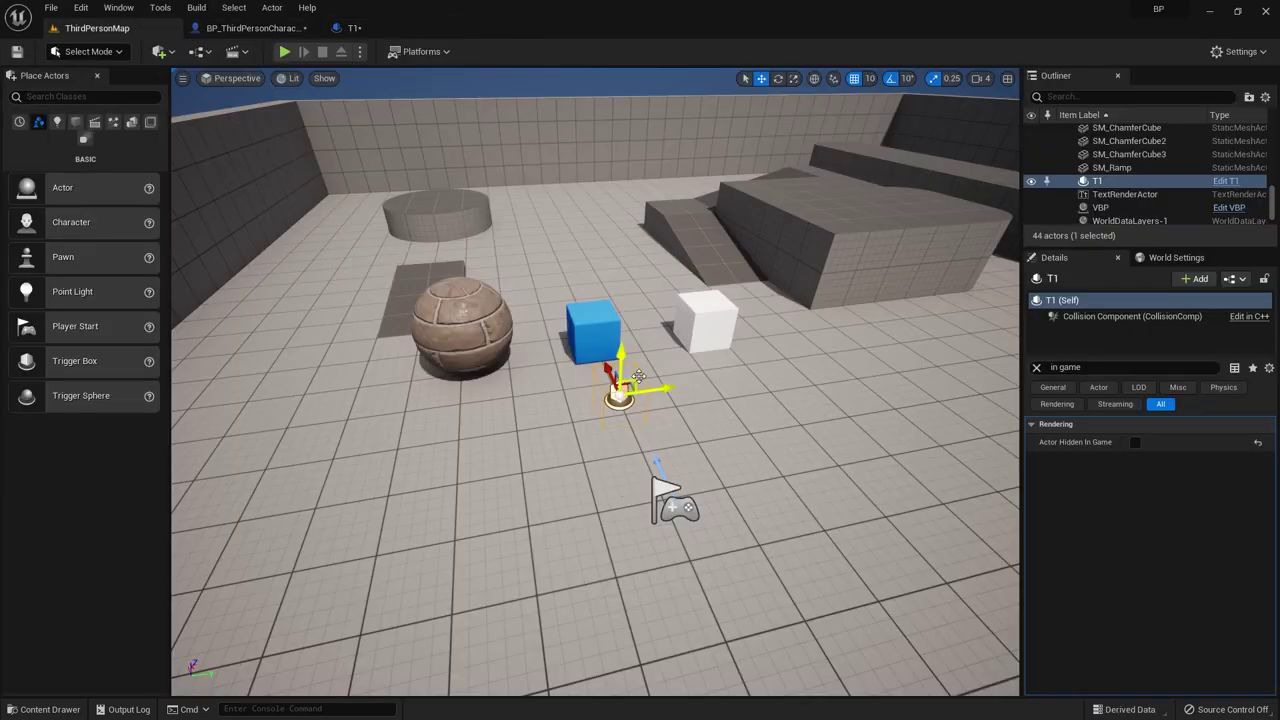
{"action": "left_click", "coordinate": [355, 28]}
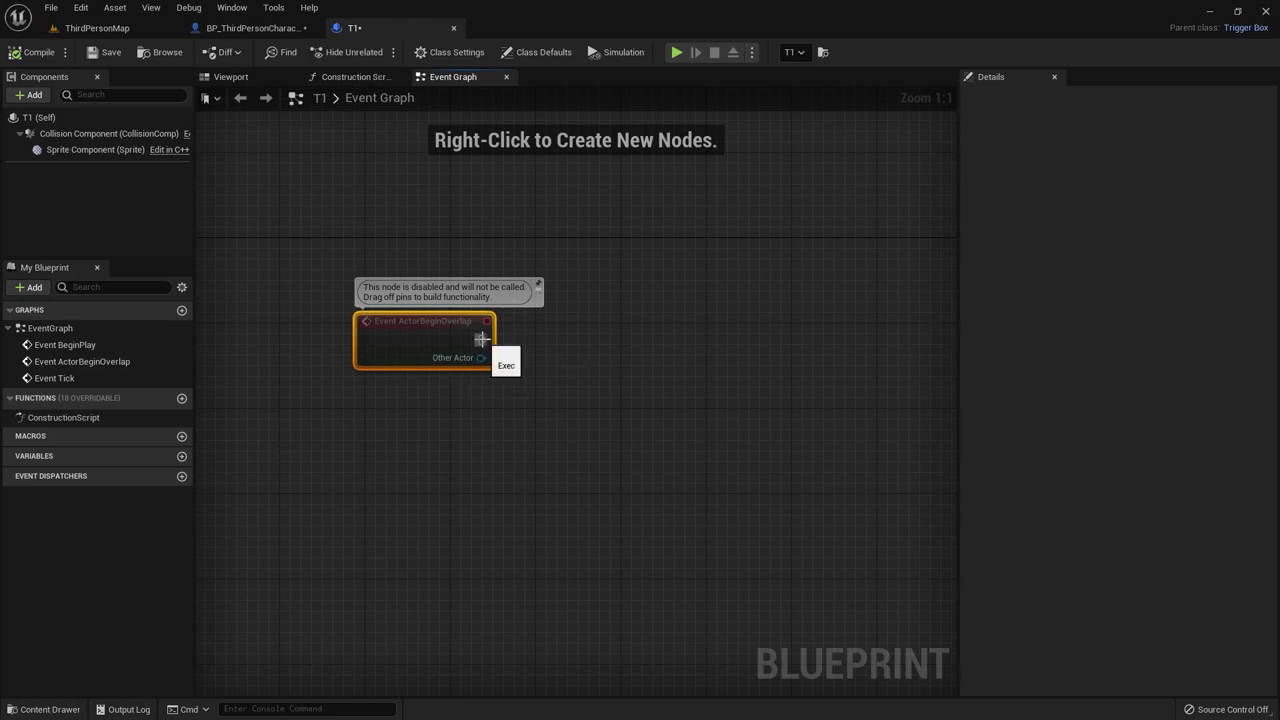
{"action": "left_click", "coordinate": [122, 28]}
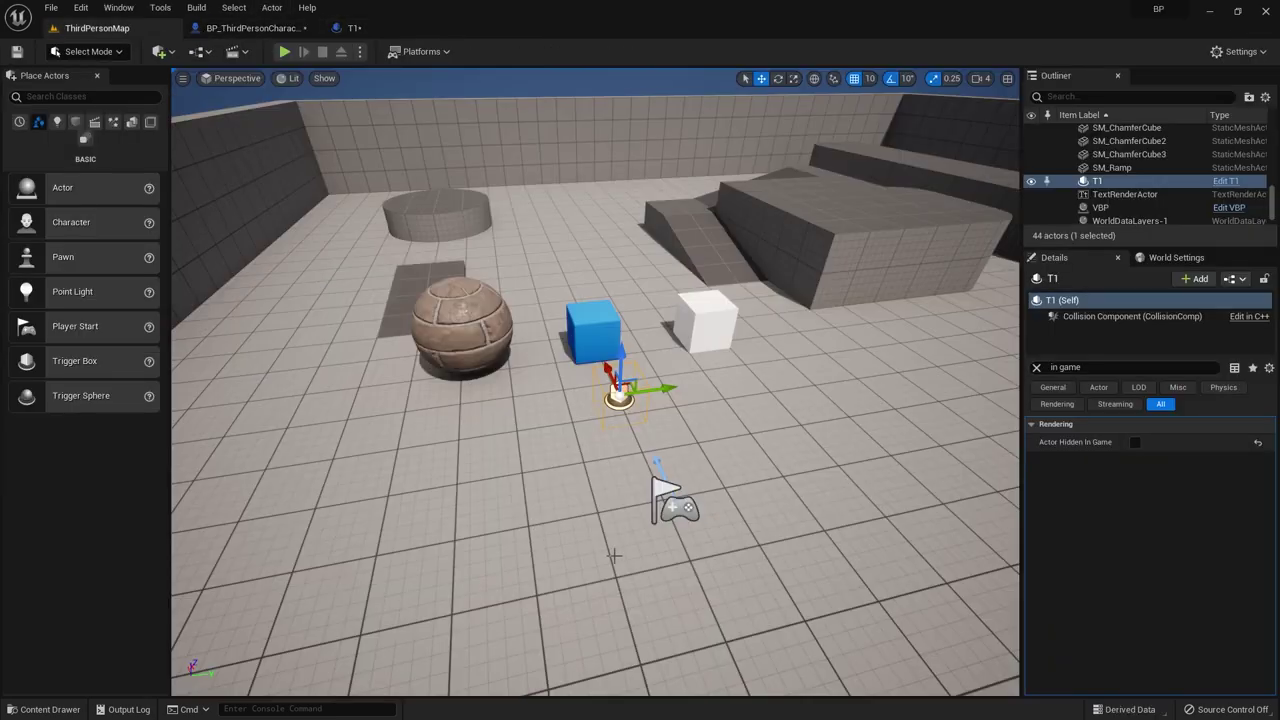
{"action": "left_click", "coordinate": [222, 30]}
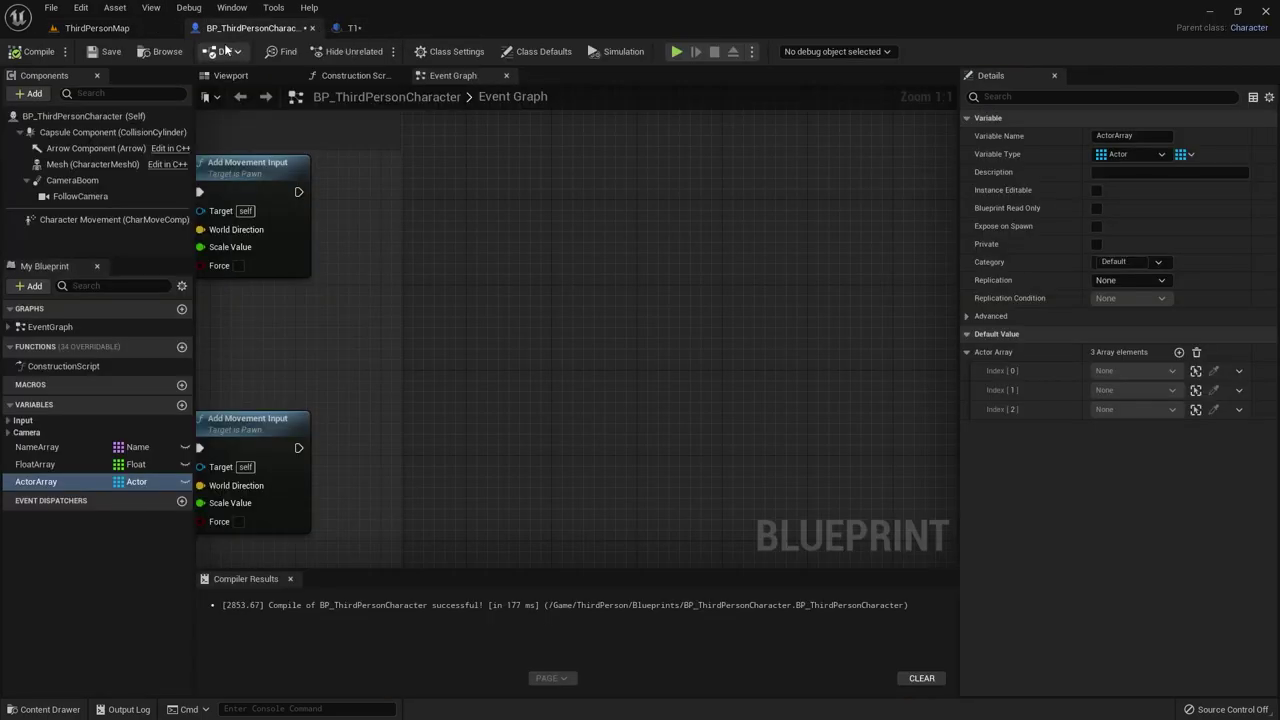
{"action": "left_click", "coordinate": [354, 30]}
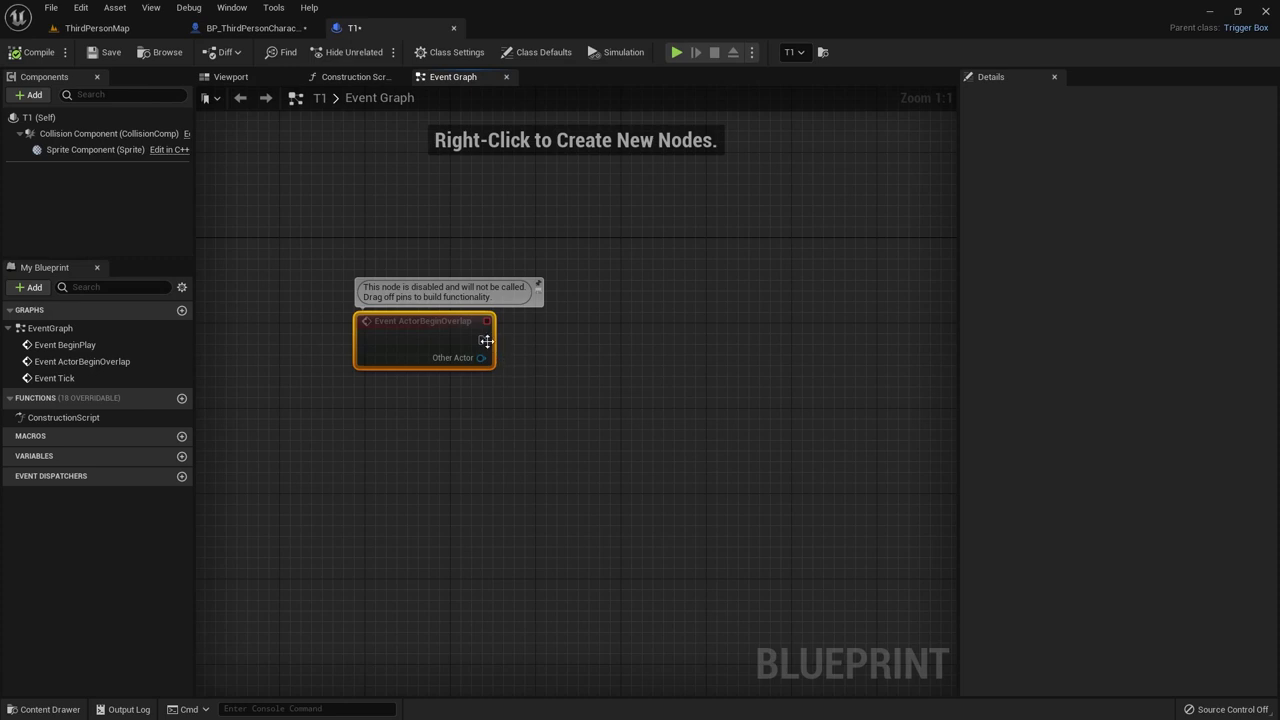
Step: Add a Cast To BP_ThirdPersonCharacter node after the overlap event, wiring Other Actor to Object
{"action": "right_click_drag", "start_coordinate": [530, 338], "coordinate": [436, 337]}
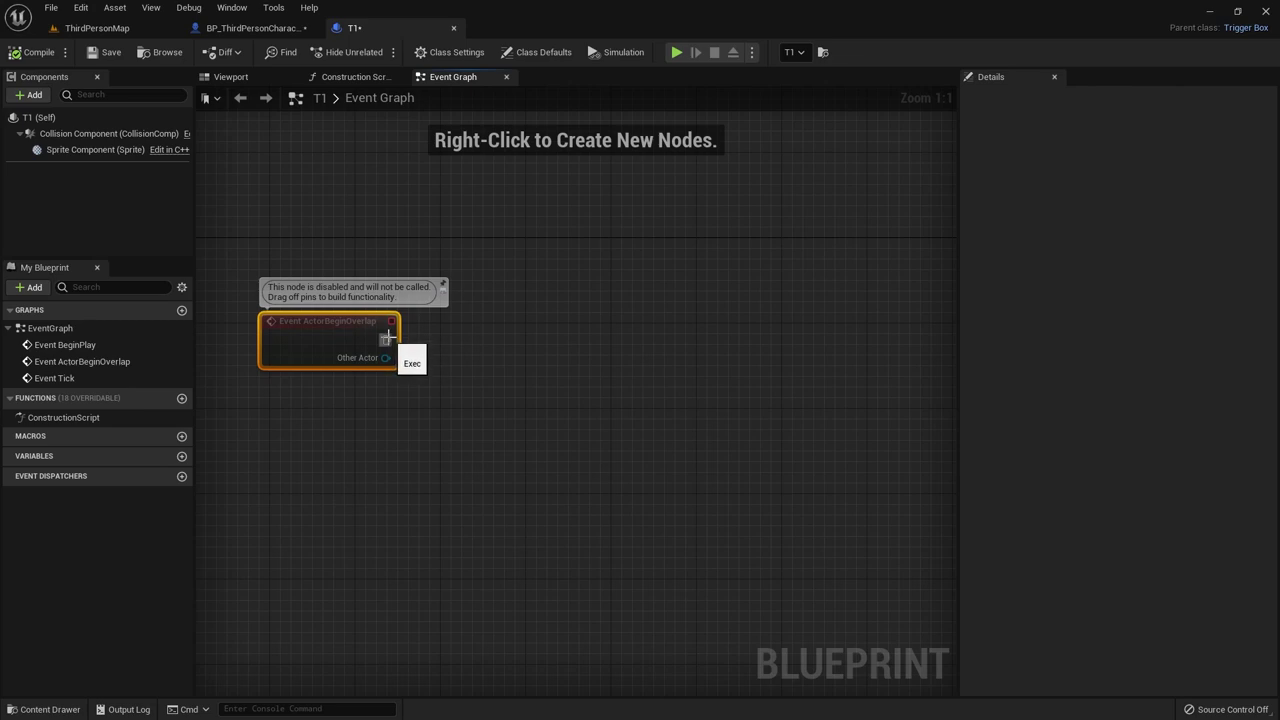
{"action": "left_click_drag", "start_coordinate": [388, 340], "coordinate": [471, 345]}
{"action": "left_click_drag", "start_coordinate": [470, 339], "coordinate": [470, 340]}
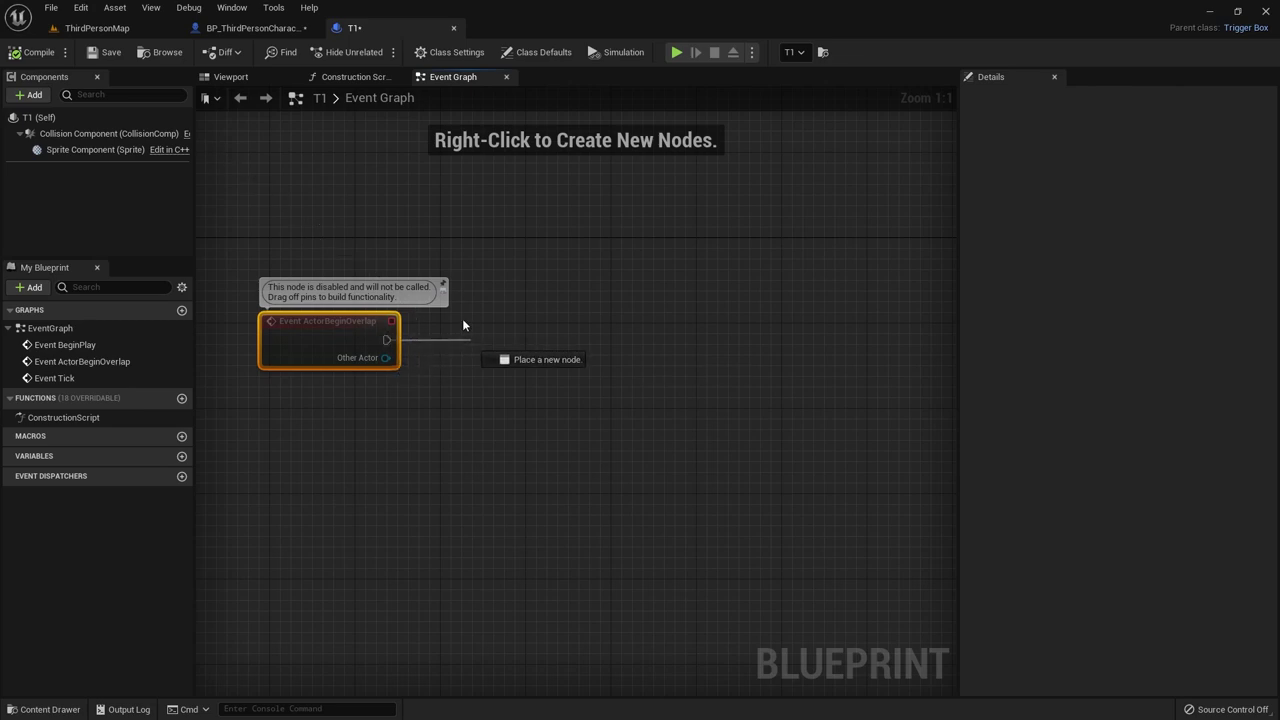
{"action": "type", "text": "cast to "}
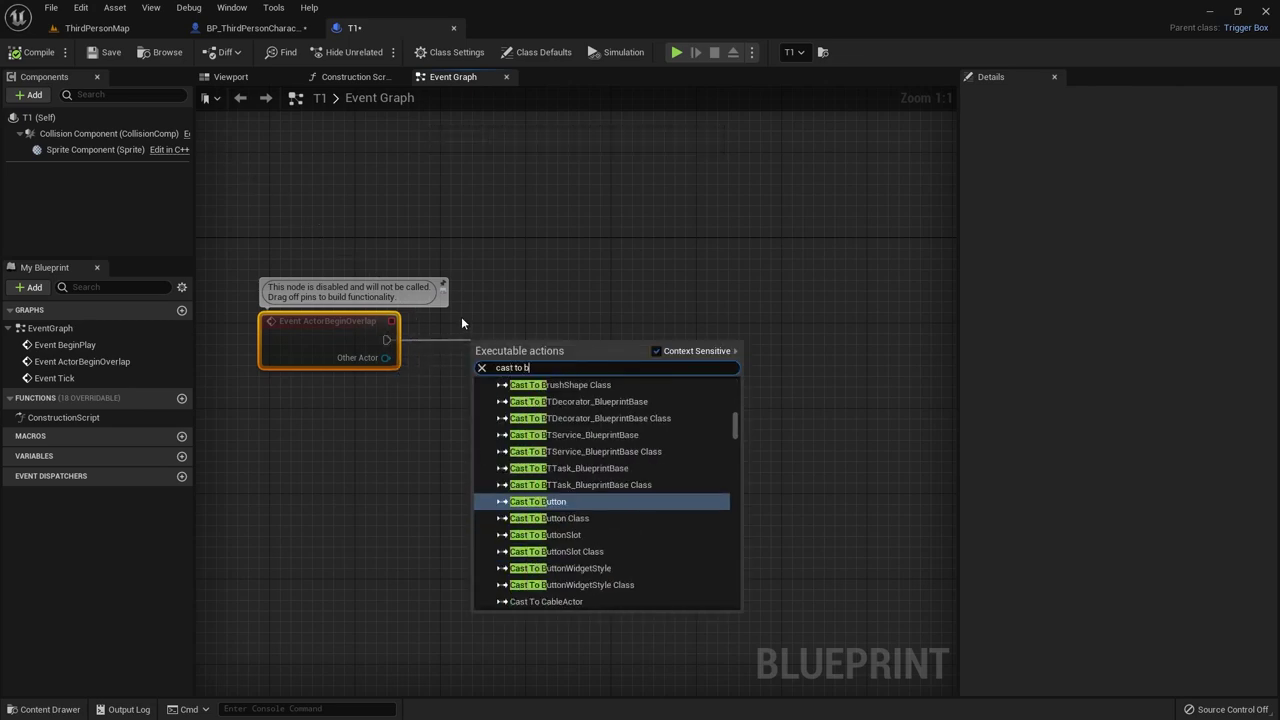
{"action": "type", "text": "bp"}
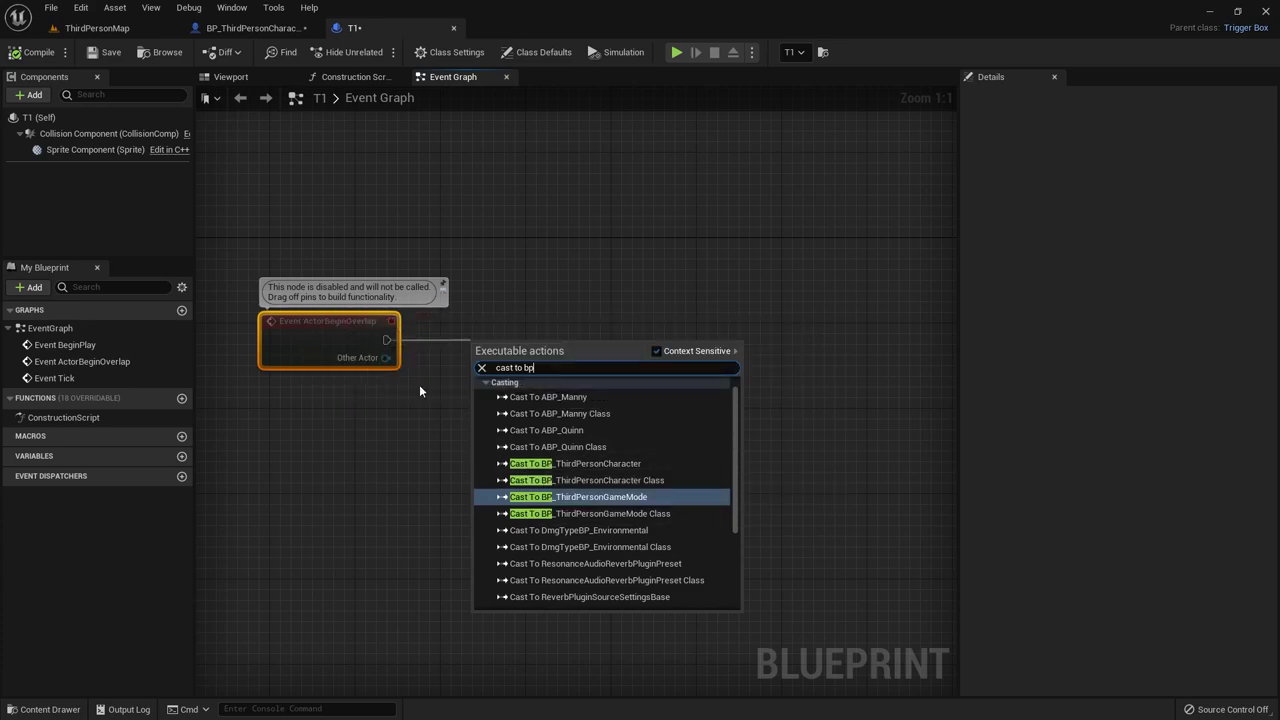
{"action": "left_click", "coordinate": [573, 464]}
{"action": "left_click_drag", "start_coordinate": [556, 413], "coordinate": [546, 381]}
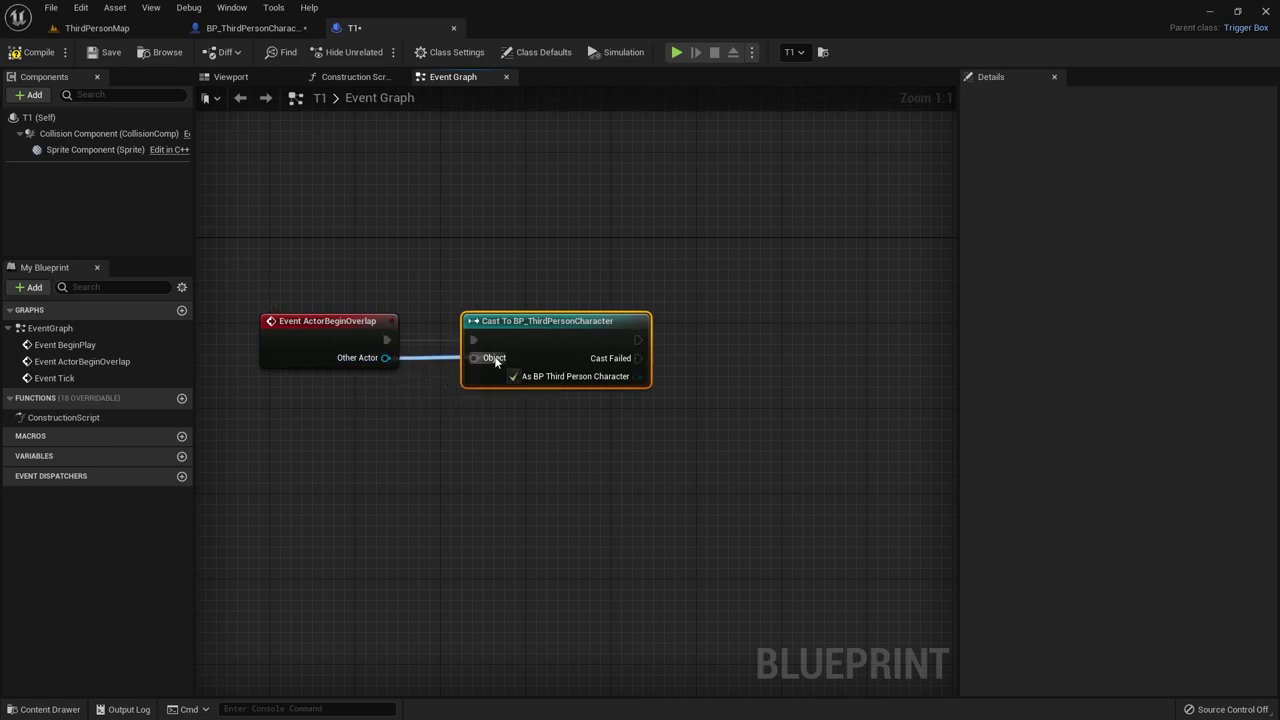
{"action": "left_click_drag", "start_coordinate": [385, 357], "coordinate": [474, 357]}
Step: Add a Set Actor Location node from the cast's success output
{"action": "left_click", "coordinate": [341, 344]}
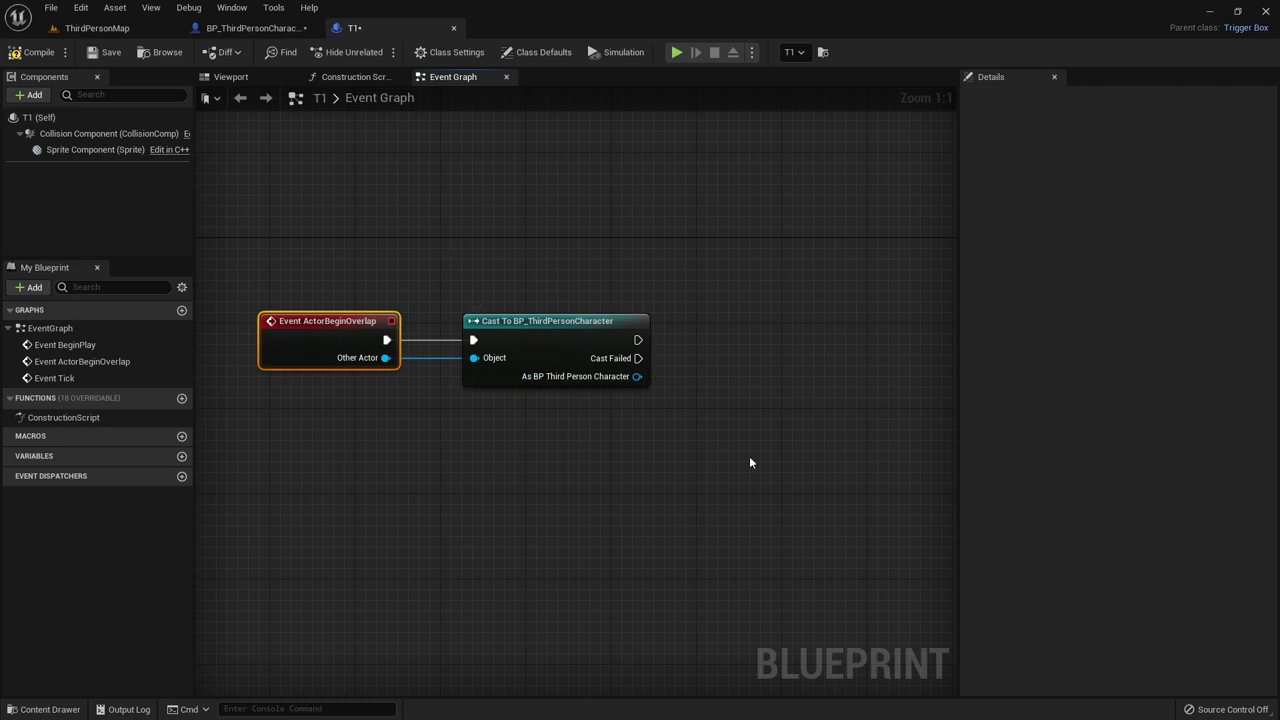
{"action": "right_click_drag", "start_coordinate": [742, 429], "coordinate": [693, 437]}
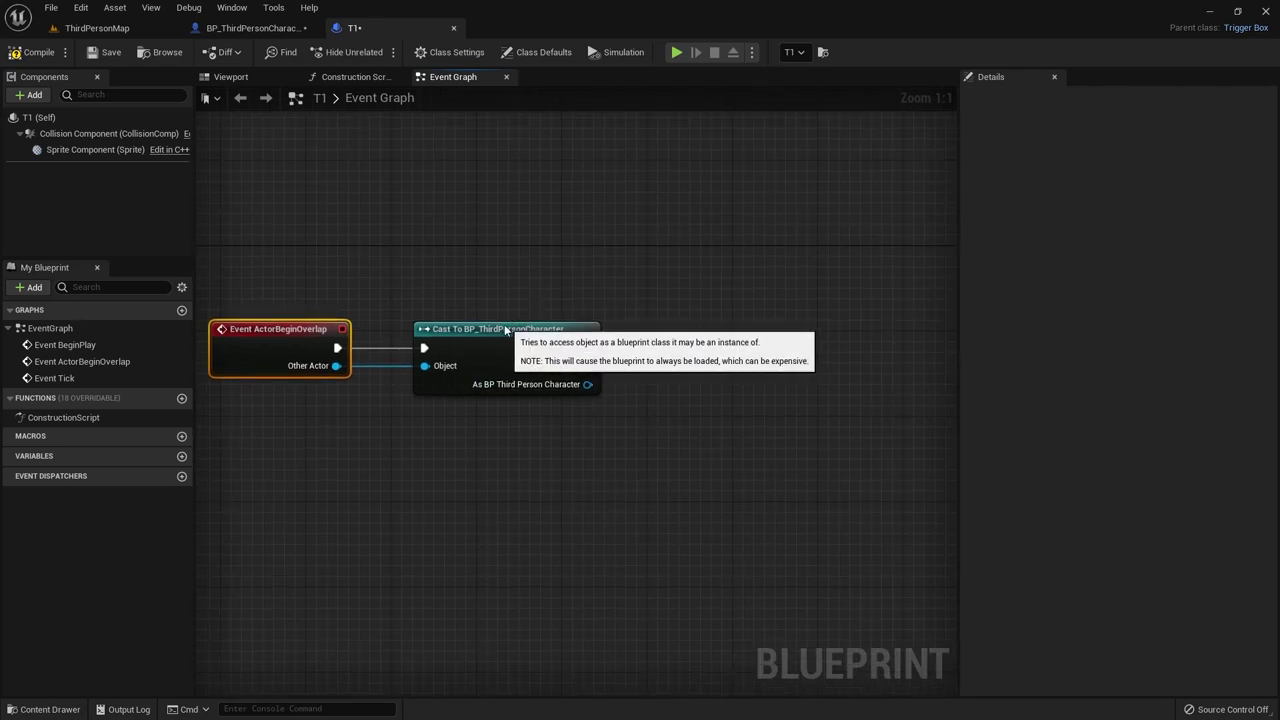
{"action": "left_click_drag", "start_coordinate": [505, 330], "coordinate": [481, 330]}
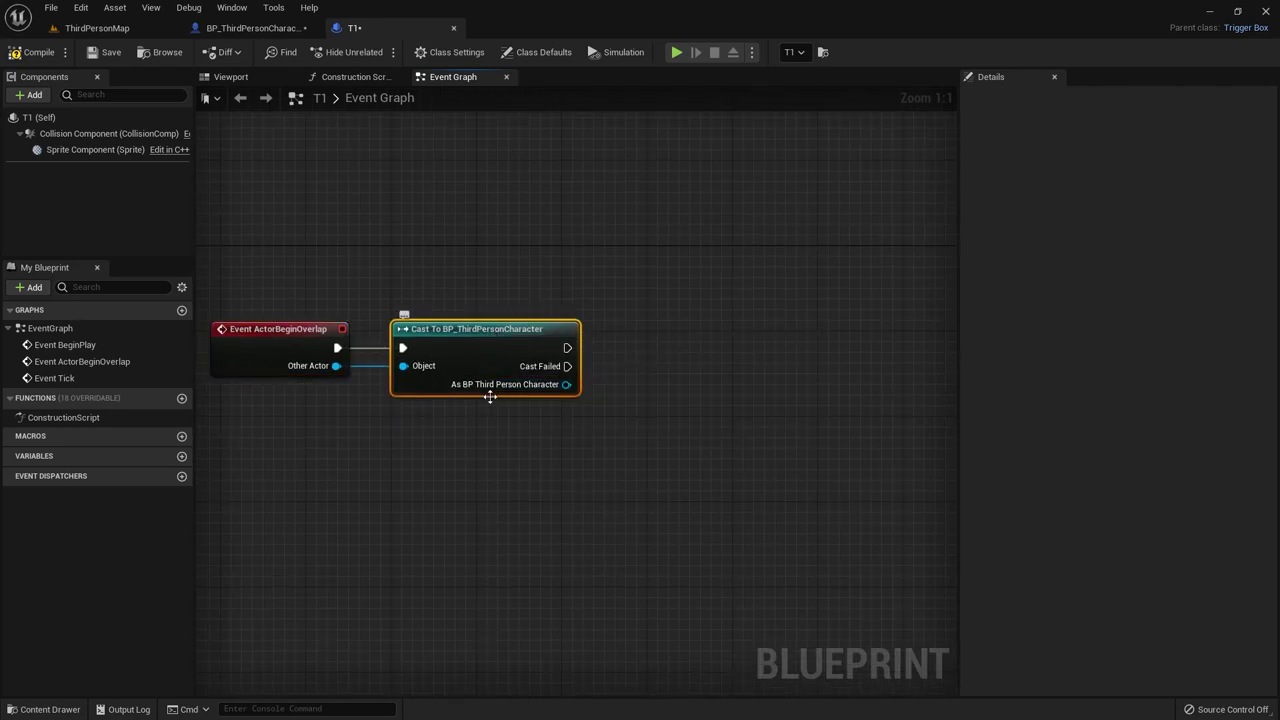
{"action": "left_click_drag", "start_coordinate": [567, 348], "coordinate": [715, 354]}
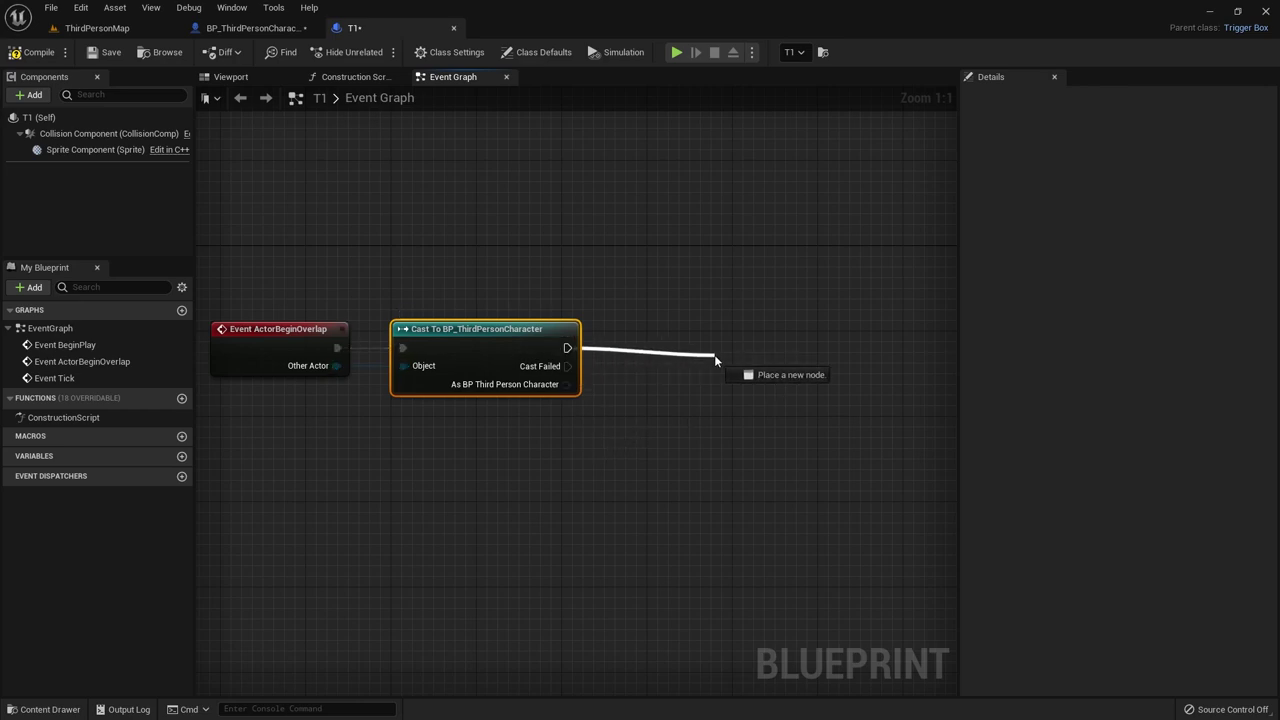
{"action": "type", "text": "set"}
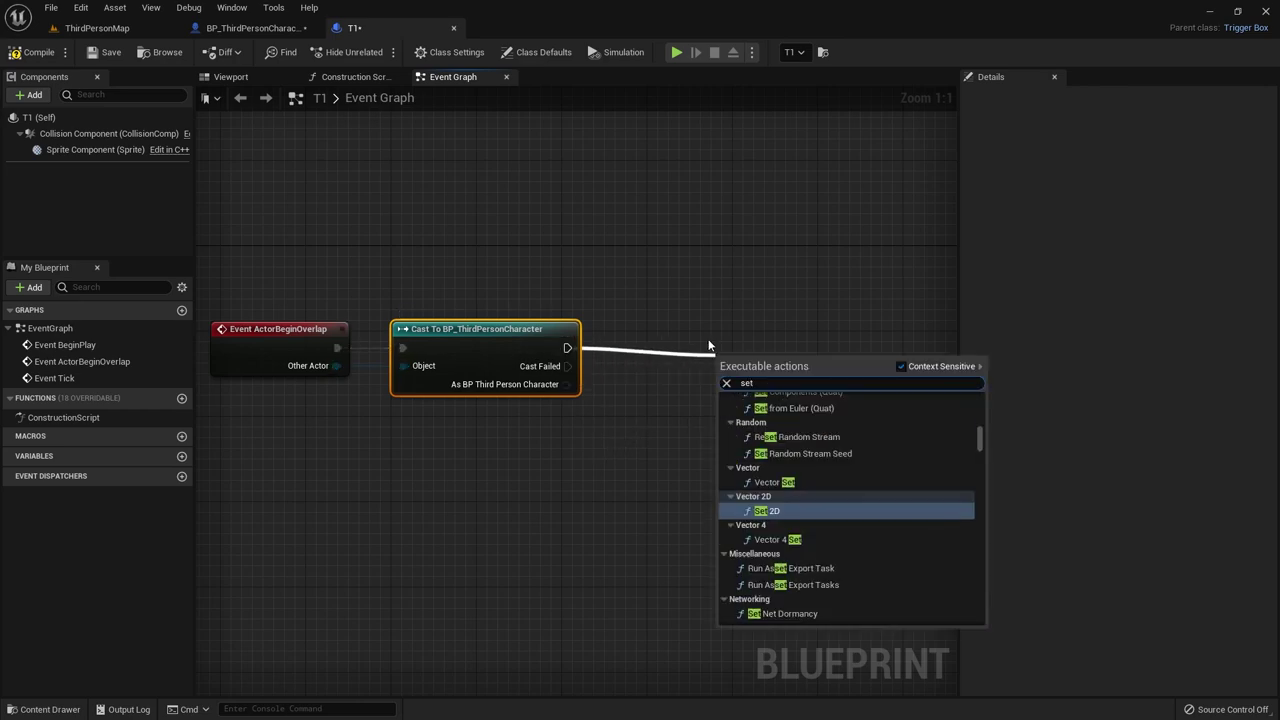
{"action": "type", "text": " actor loca"}
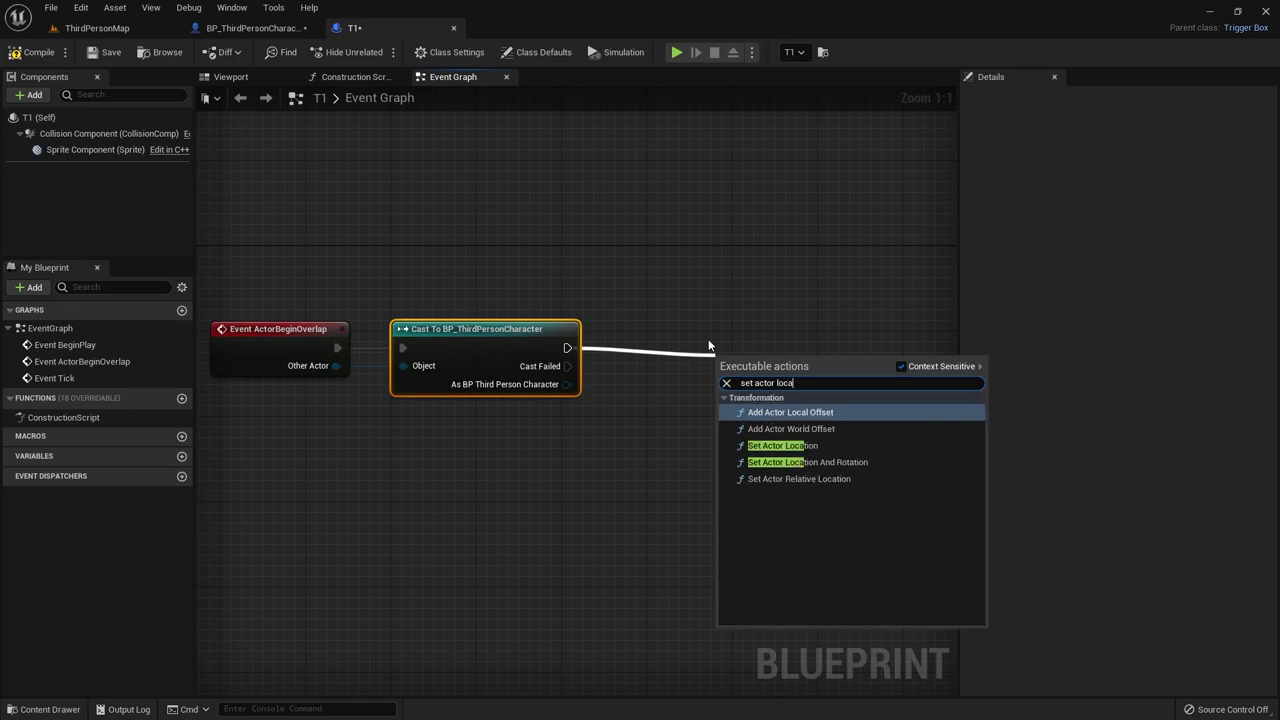
{"action": "left_click", "coordinate": [778, 446]}
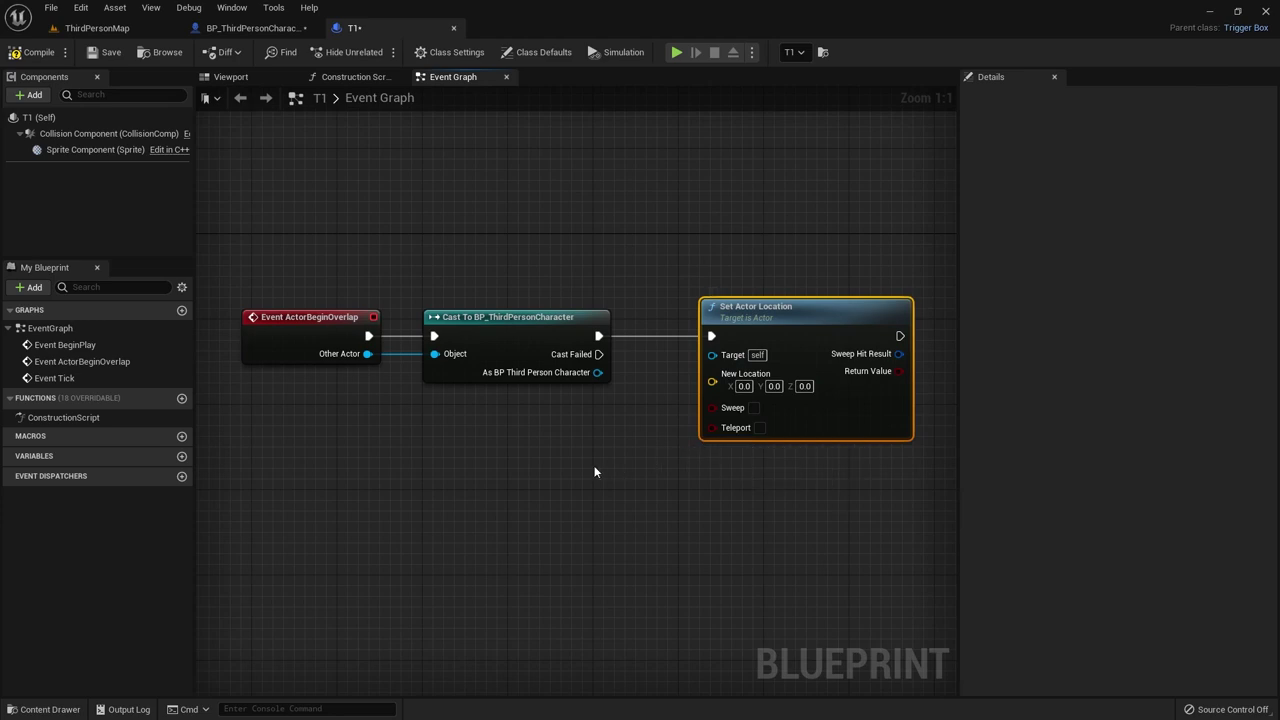
Step: Add a variable named ObjectMoving of type Actor object reference
{"action": "left_click", "coordinate": [181, 458]}
{"action": "type", "text": "ObjectMoving"}
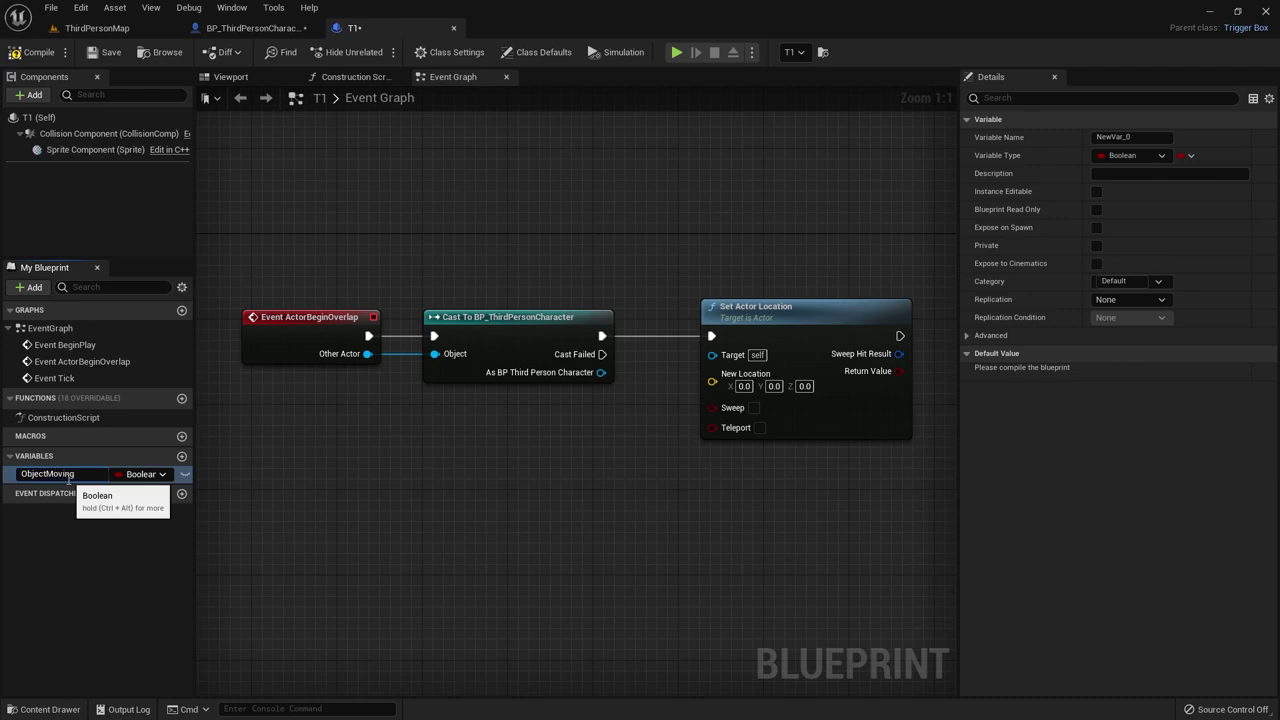
{"action": "key", "text": "Return"}
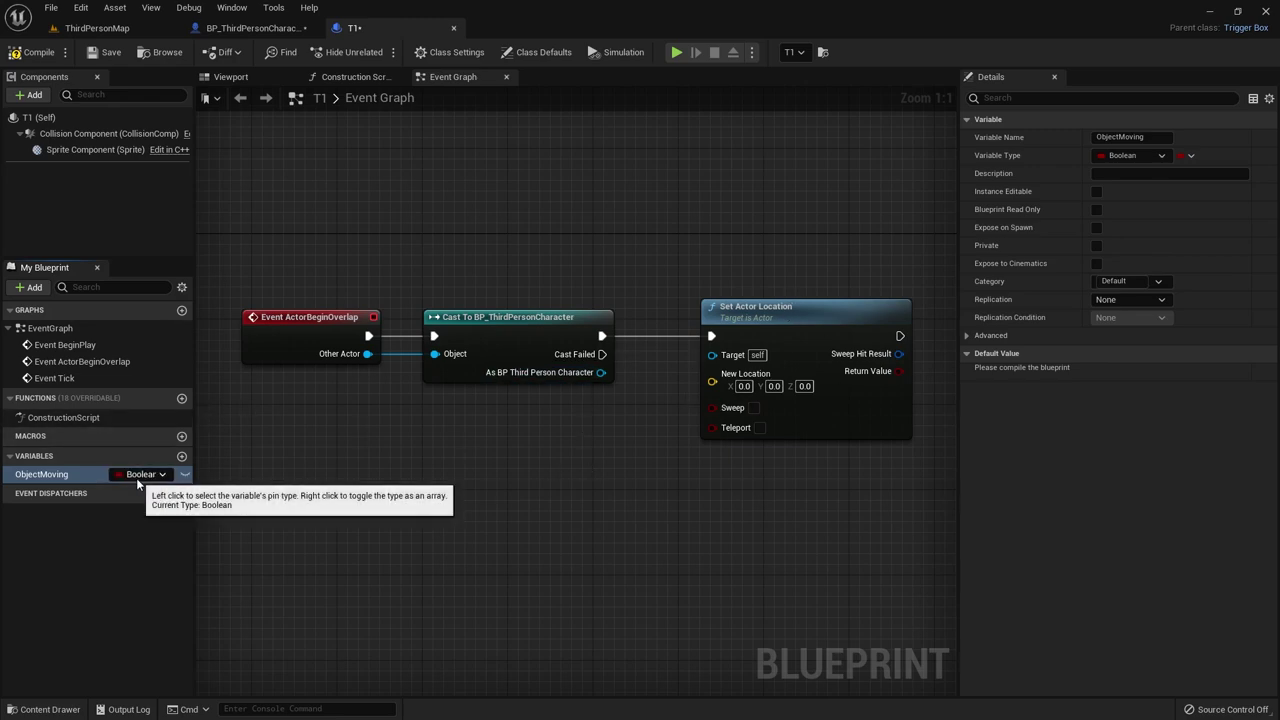
{"action": "left_click", "coordinate": [140, 474]}
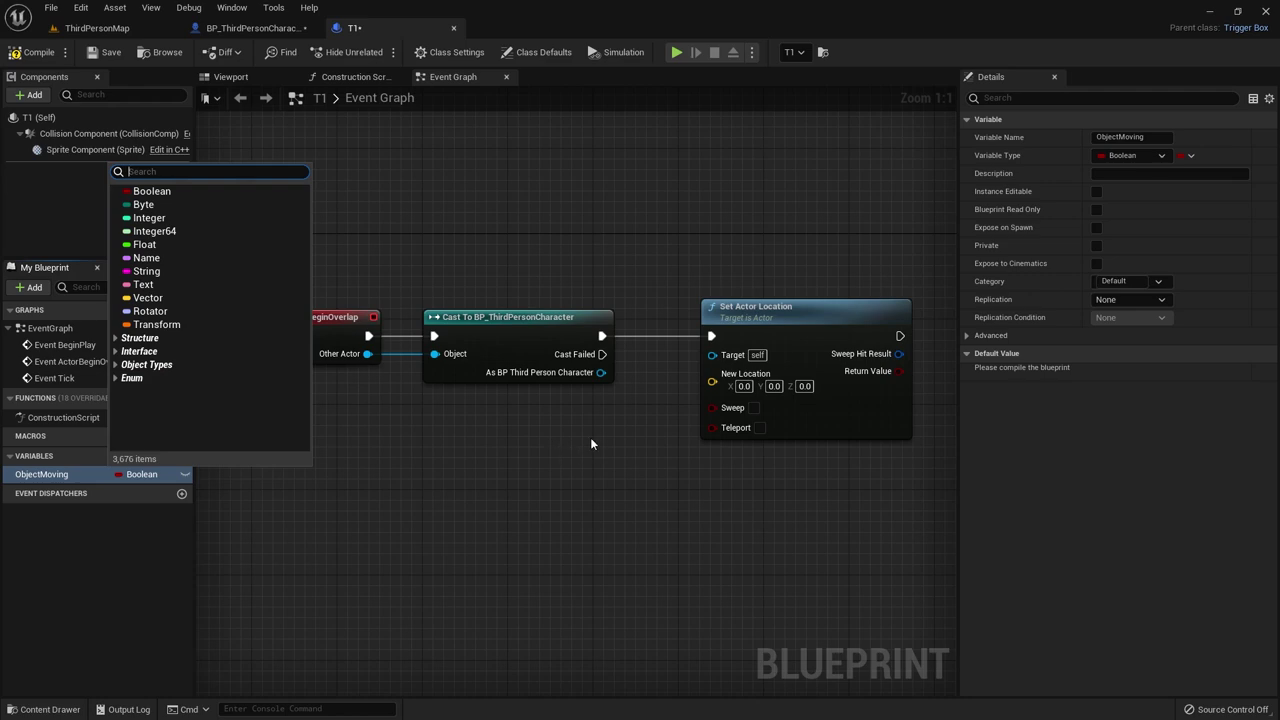
{"action": "type", "text": "actor"}
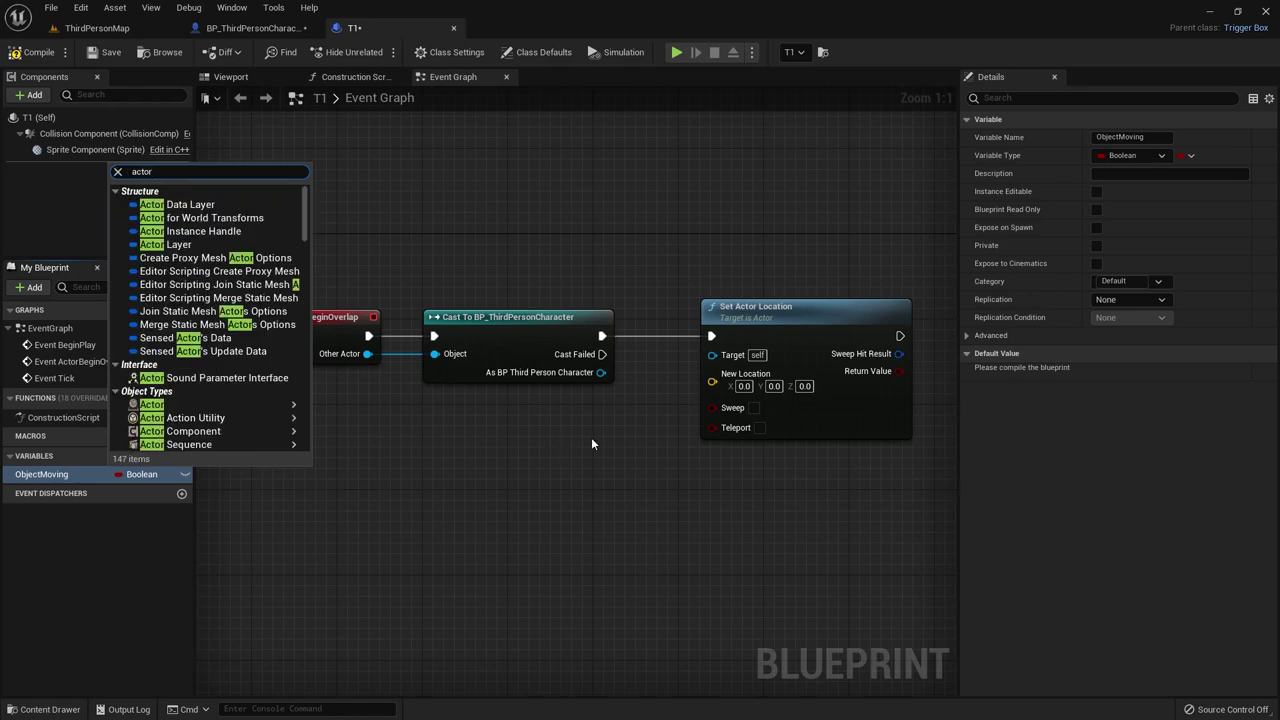
{"action": "mouse_move", "coordinate": [245, 405]}
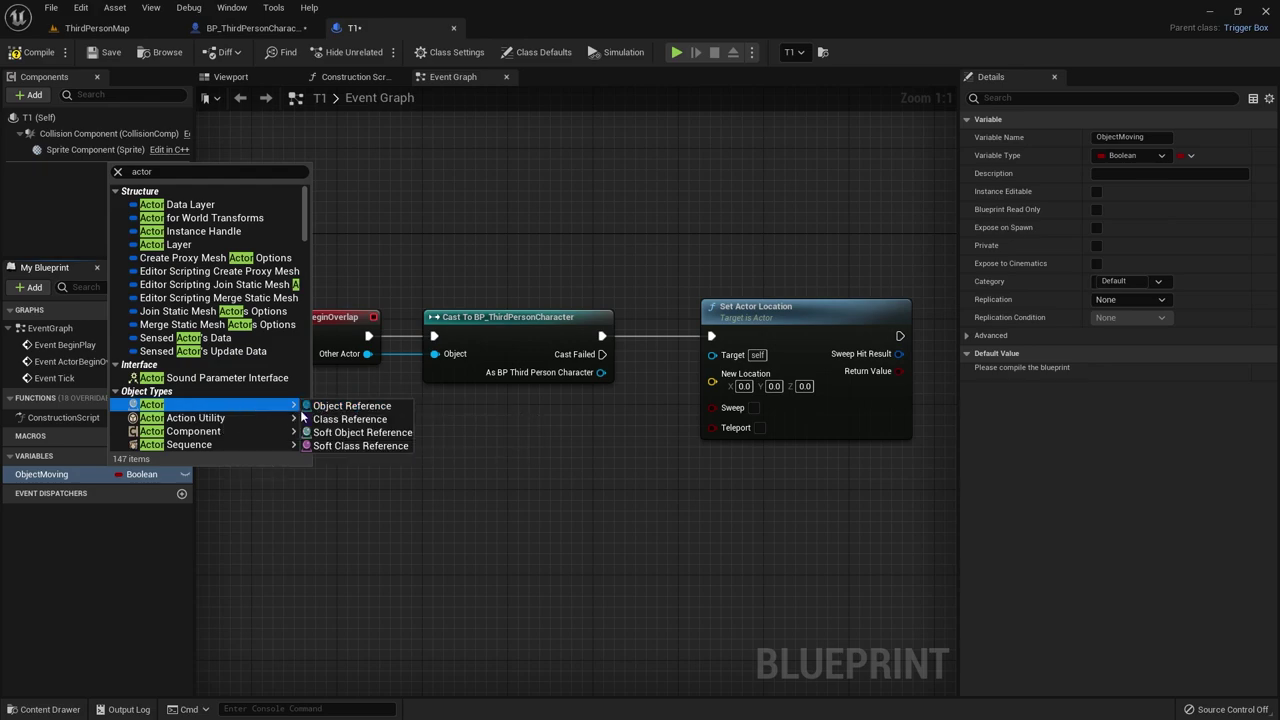
{"action": "left_click", "coordinate": [358, 405]}
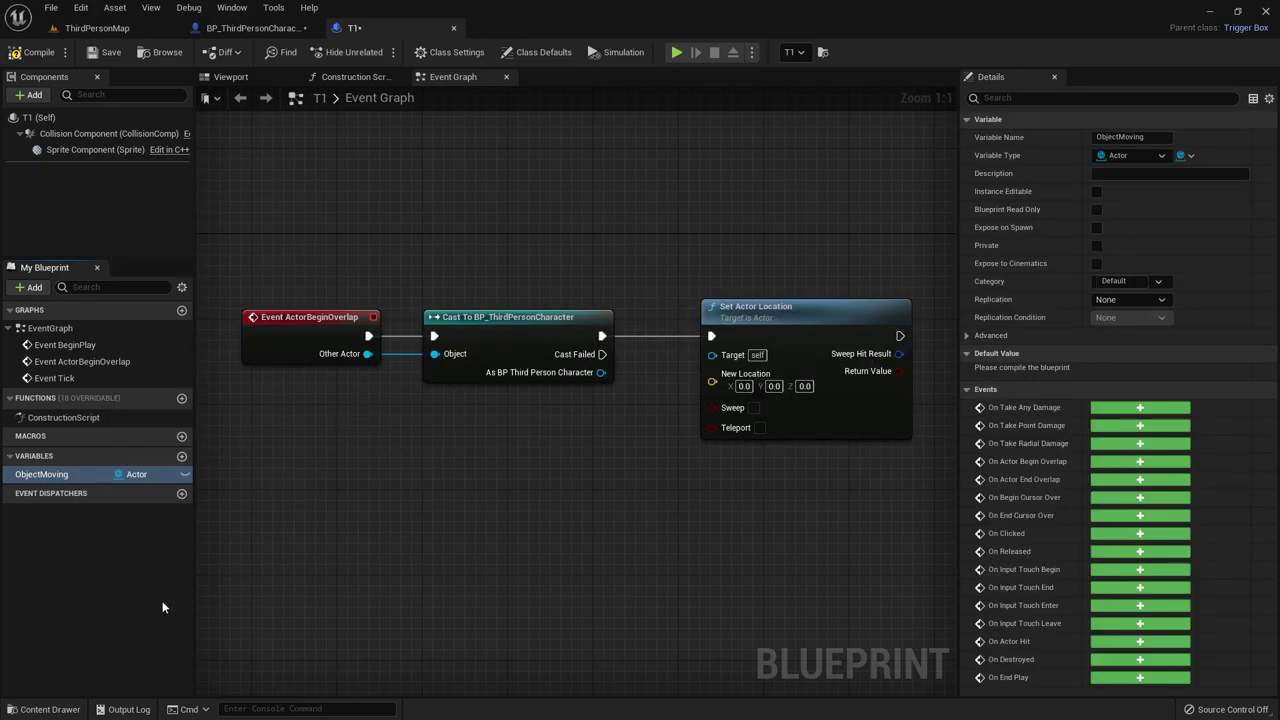
{"action": "left_click", "coordinate": [73, 582]}
{"action": "left_click", "coordinate": [70, 476]}
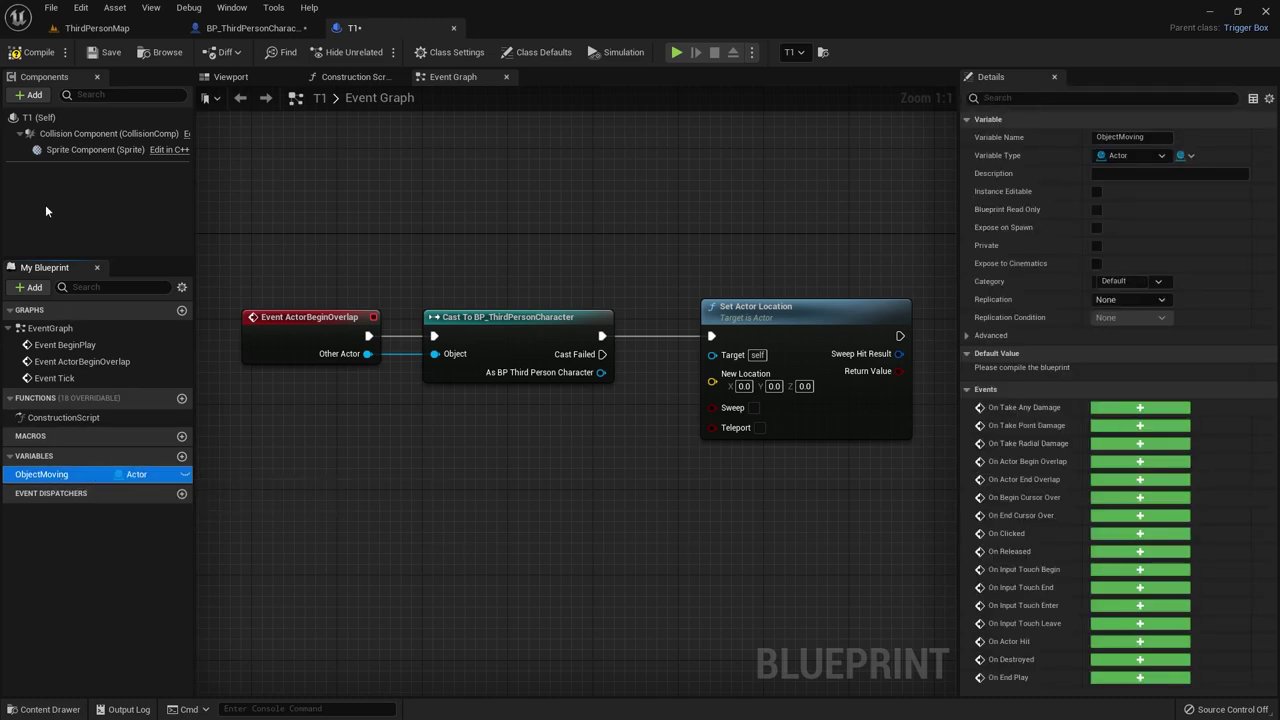
Step: Compile T1 and make ObjectMoving instance editable
{"action": "left_click", "coordinate": [31, 58]}
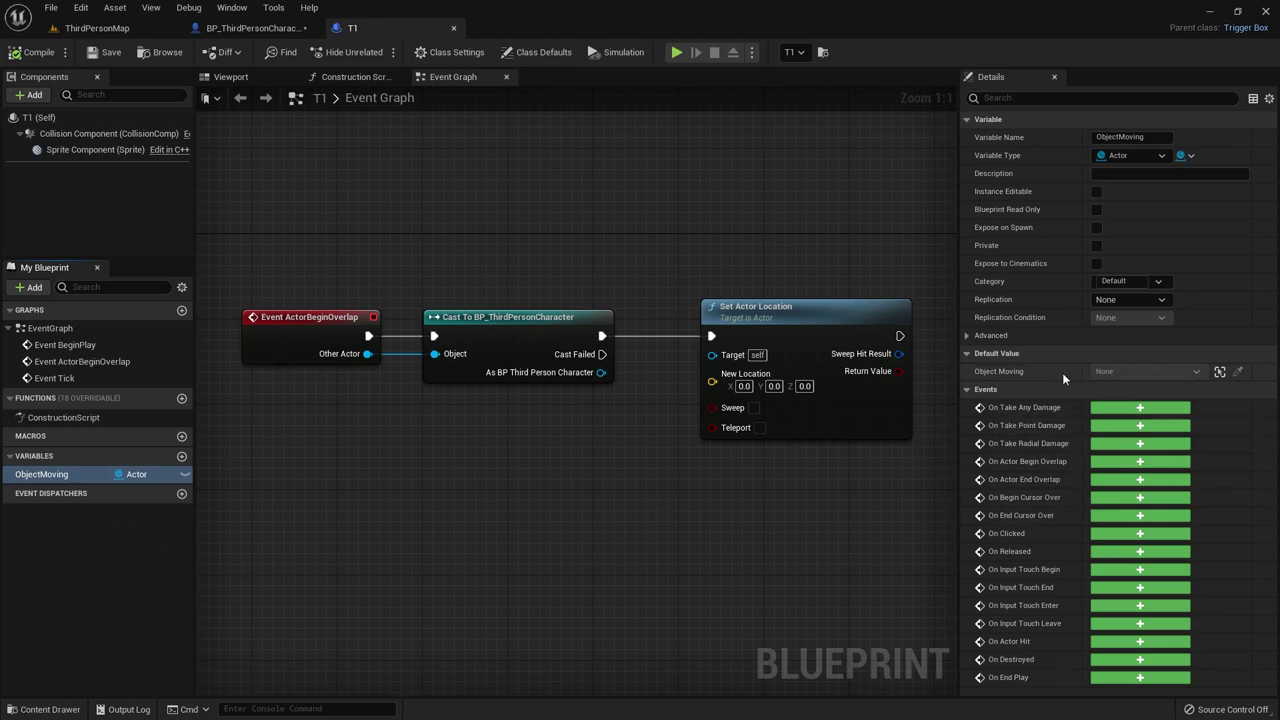
{"action": "left_click", "coordinate": [125, 28]}
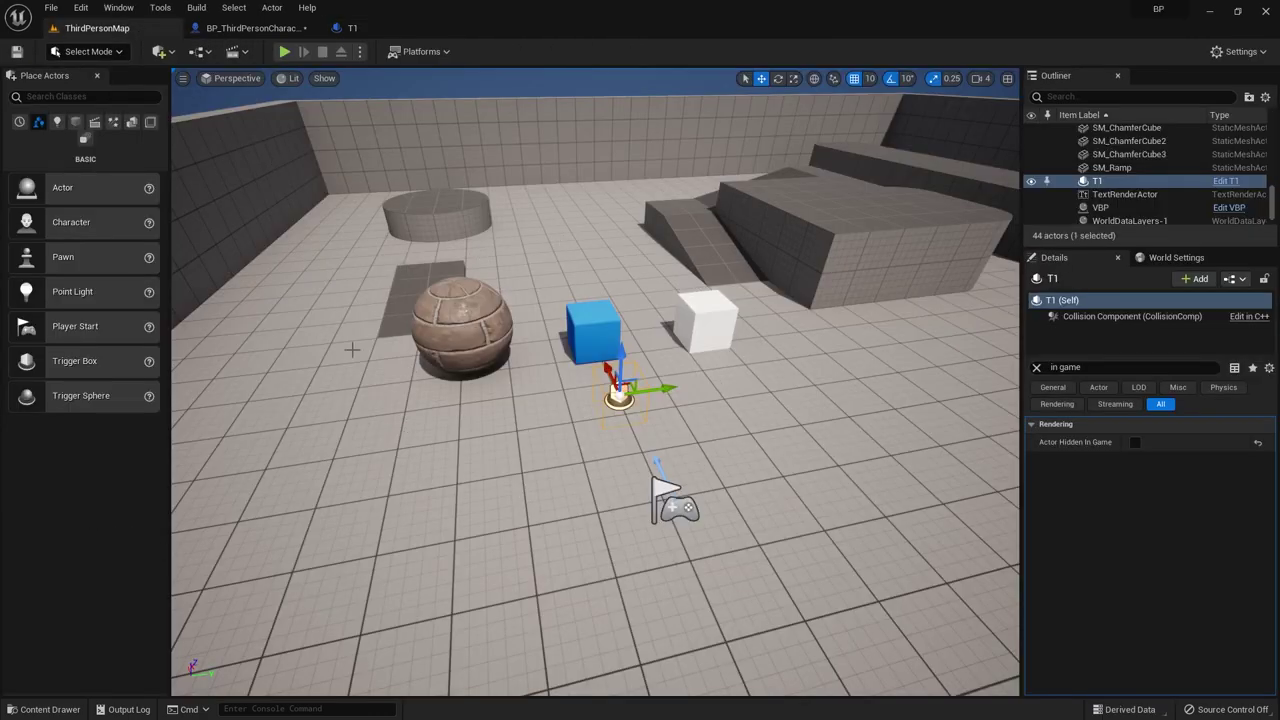
{"action": "left_click", "coordinate": [352, 28]}
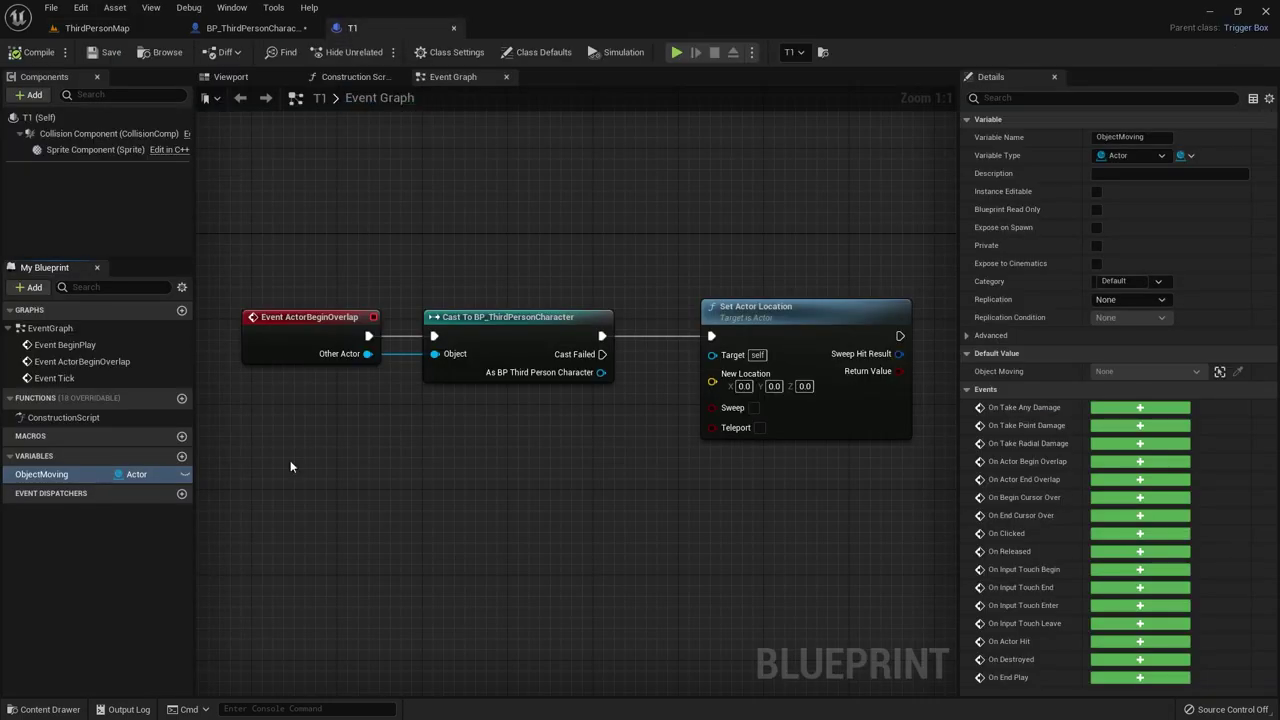
{"action": "left_click", "coordinate": [184, 476]}
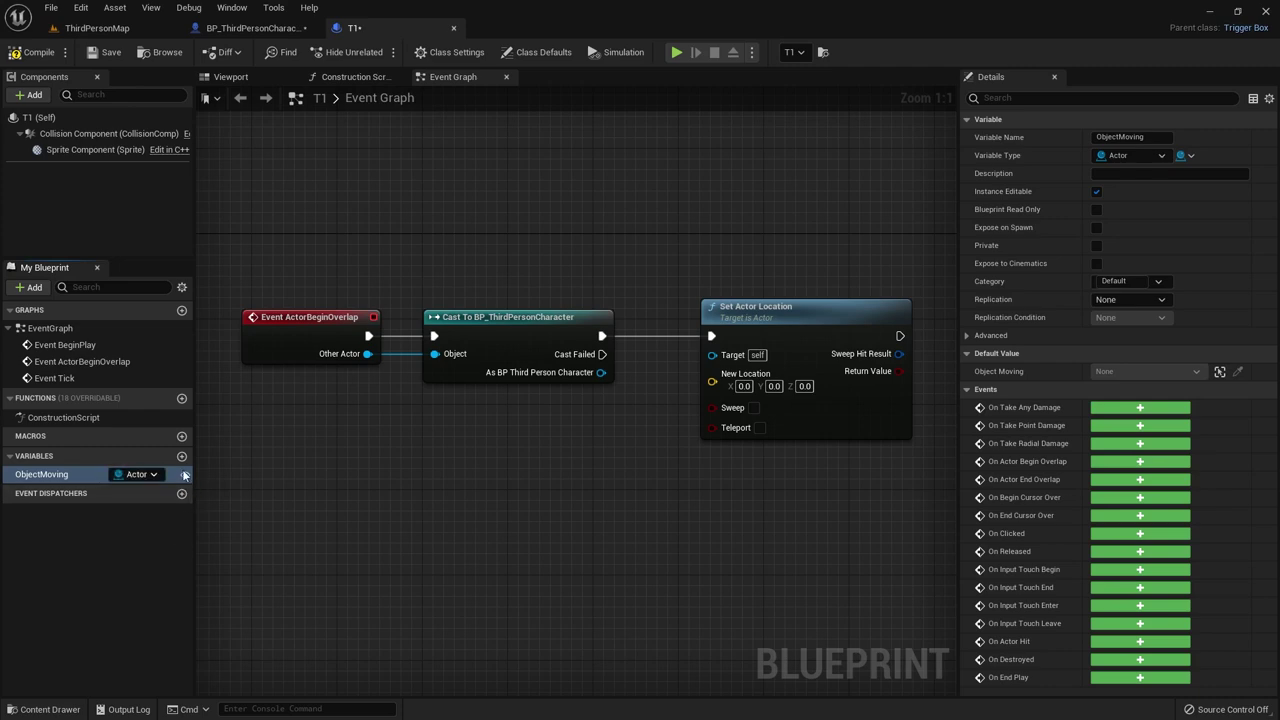
Step: Clear the trigger's Details filter and compile the T1 Blueprint
{"action": "left_click", "coordinate": [96, 28]}
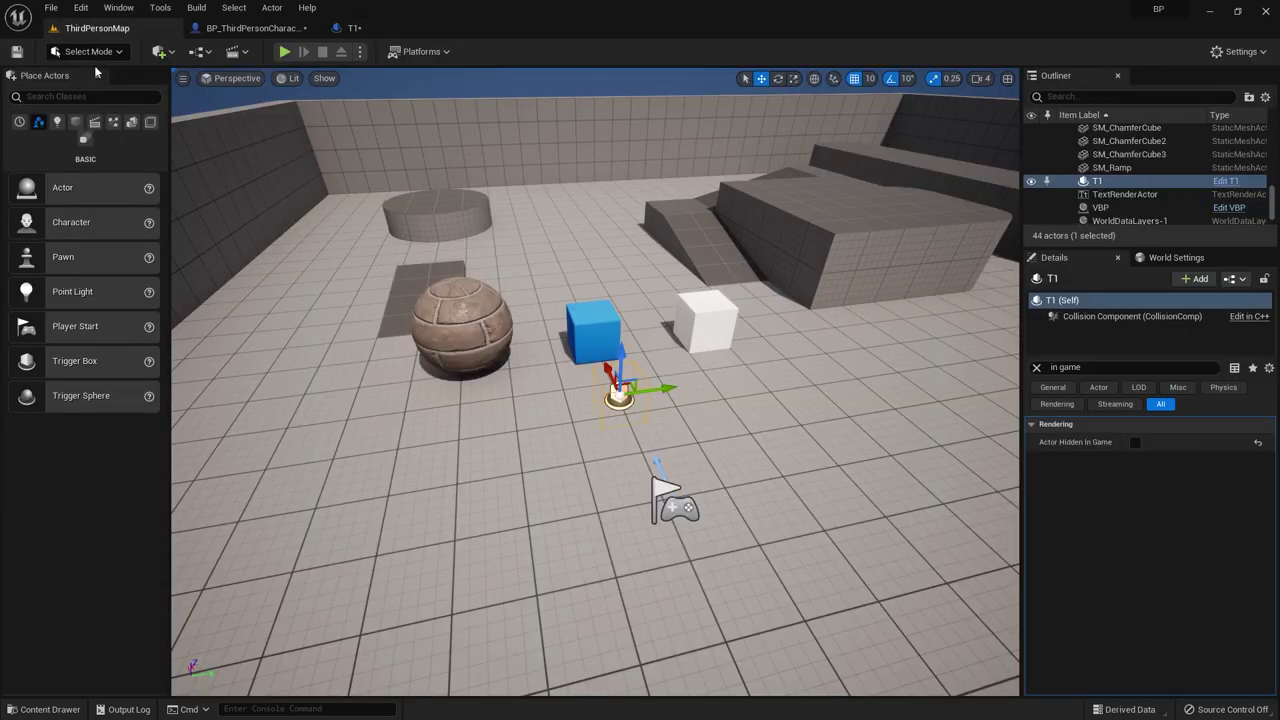
{"action": "left_click", "coordinate": [1036, 368]}
{"action": "type", "text": "moving"}
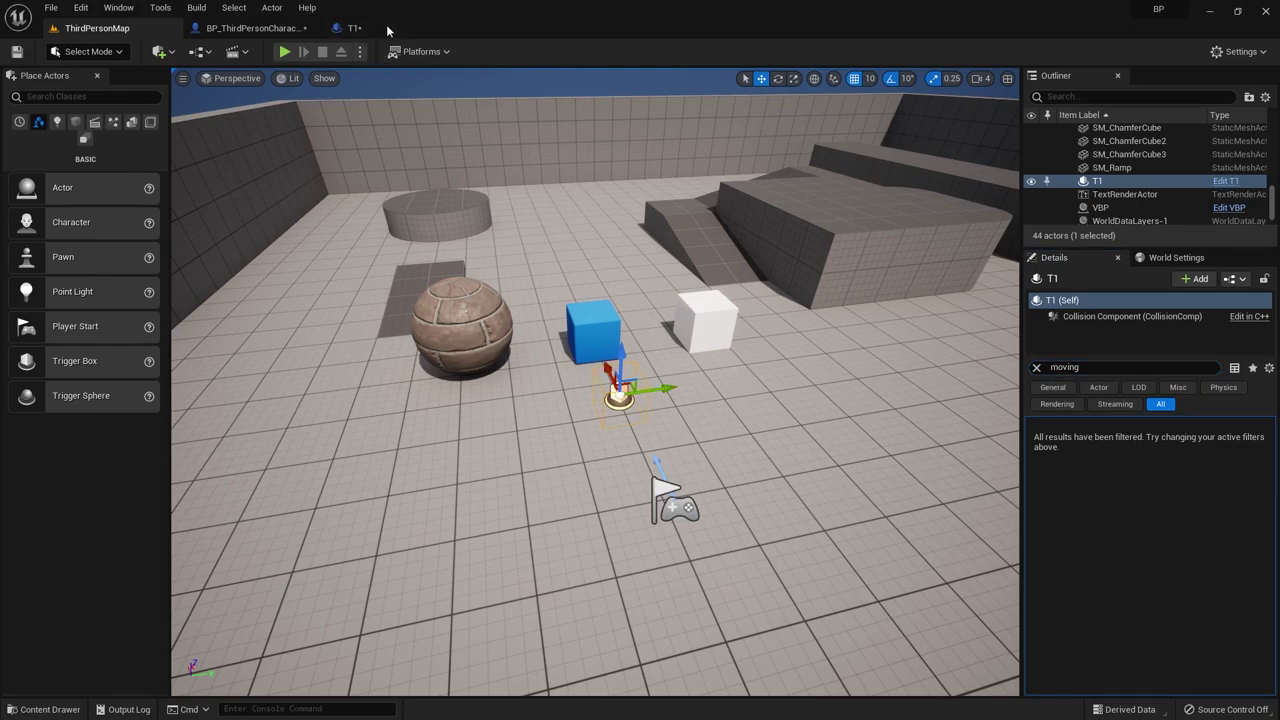
{"action": "left_click", "coordinate": [354, 28]}
{"action": "left_click", "coordinate": [45, 50]}
{"action": "left_click", "coordinate": [121, 35]}
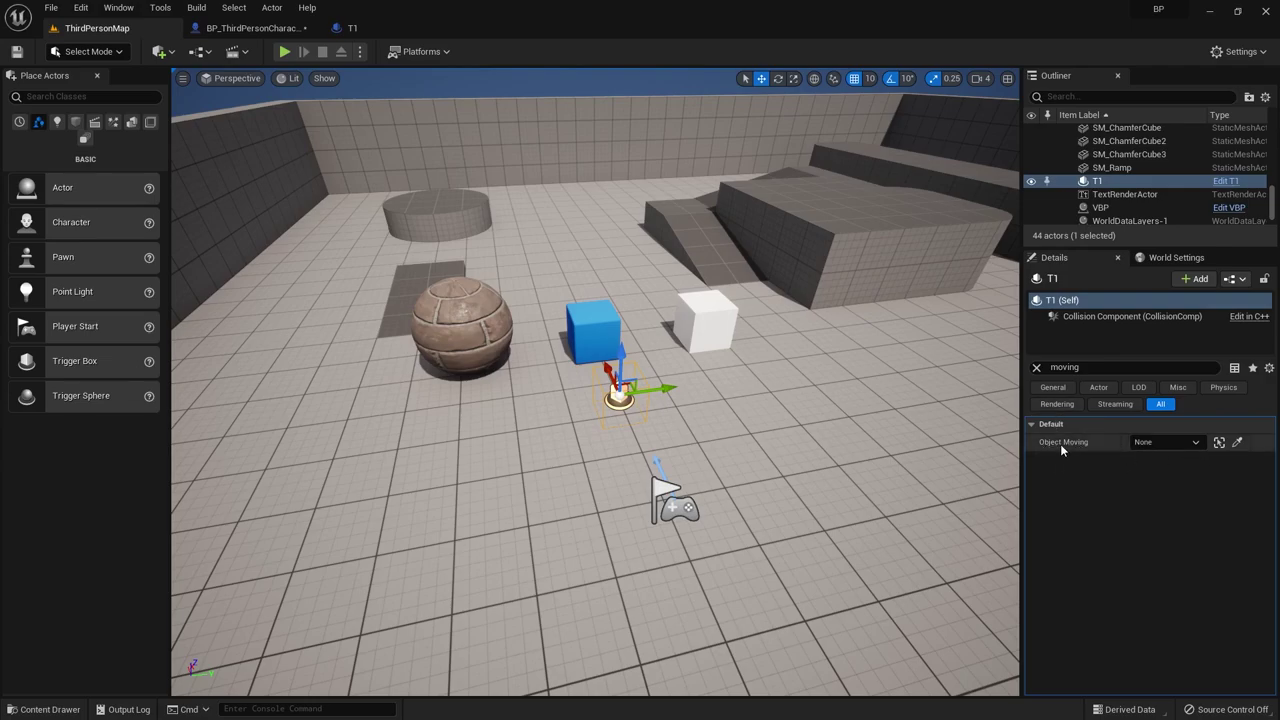
Step: Set the trigger's Object Moving to the blue cube with the eyedropper, then play-test
{"action": "left_click", "coordinate": [1238, 443]}
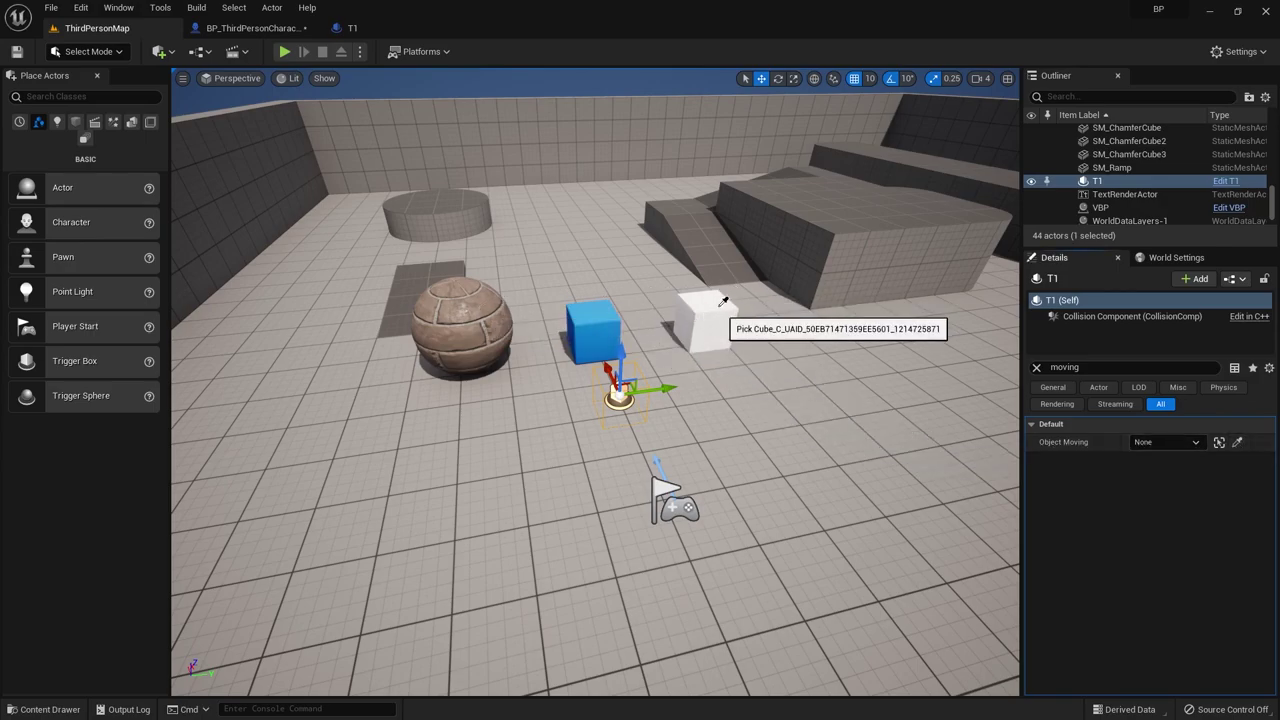
{"action": "left_click", "coordinate": [598, 319]}
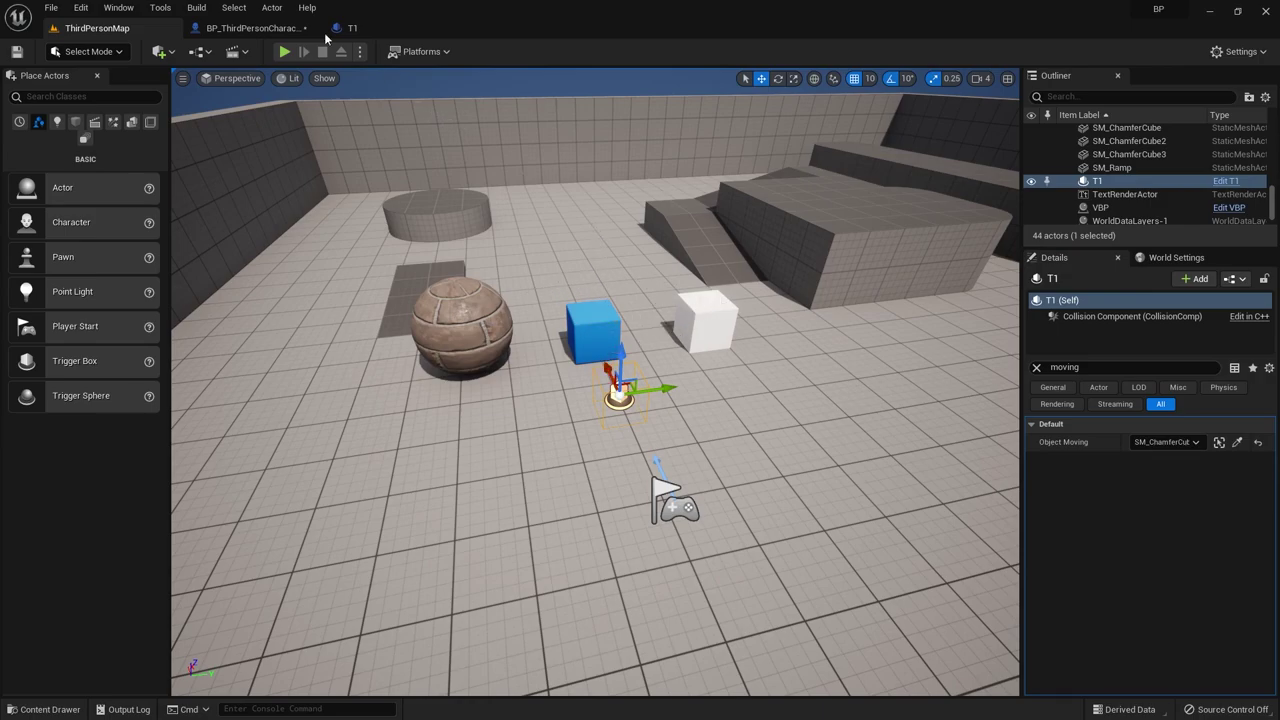
{"action": "left_click", "coordinate": [285, 51]}
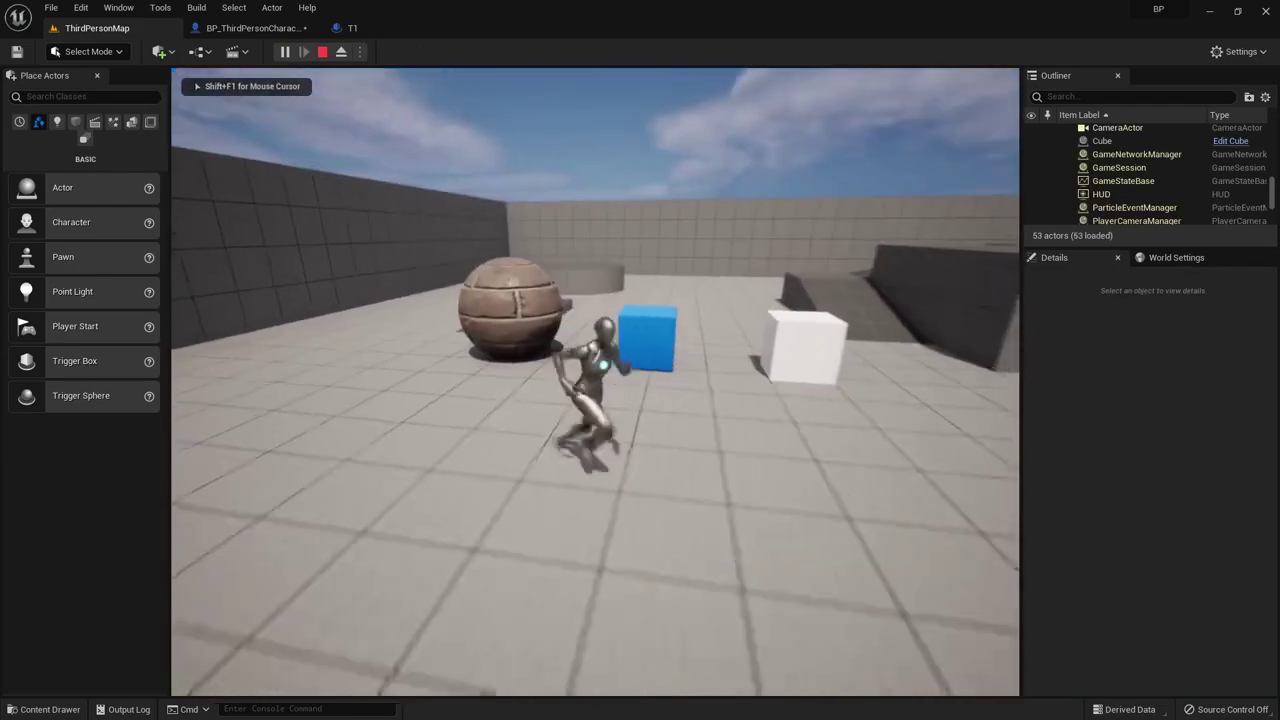
{"action": "key", "text": "Escape"}
{"action": "left_click", "coordinate": [360, 28]}
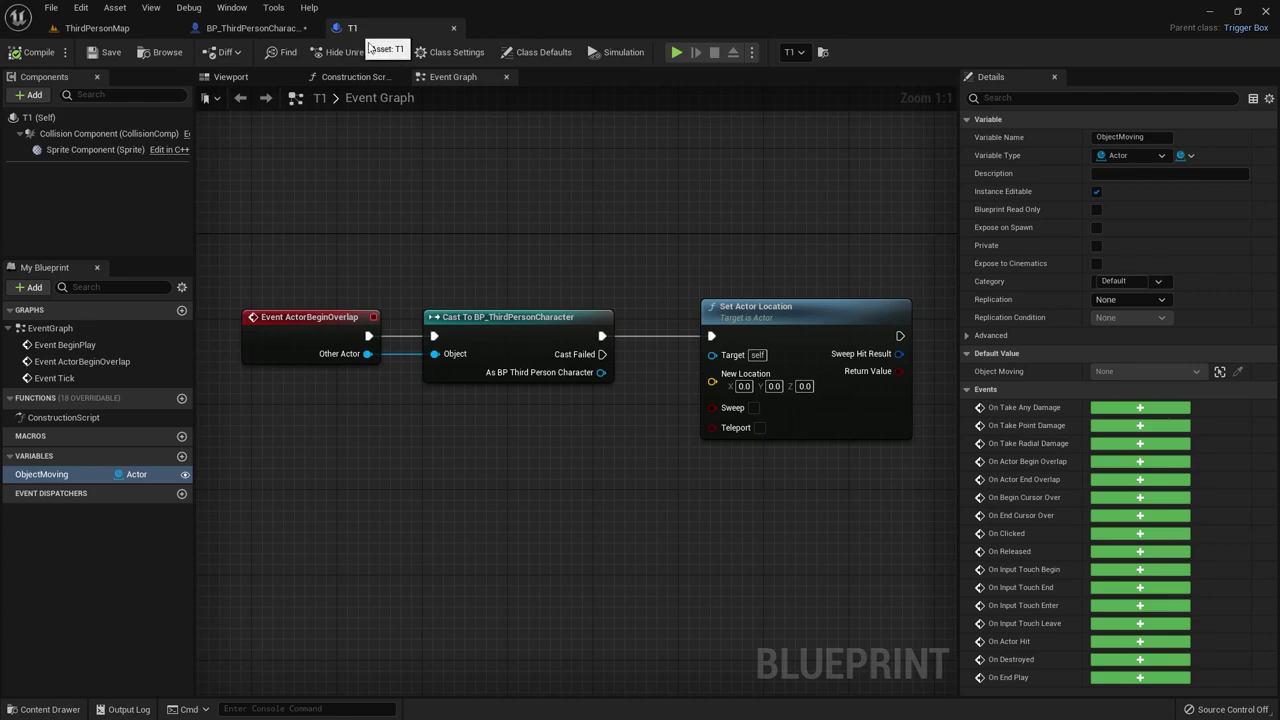
{"action": "right_click_drag", "start_coordinate": [658, 514], "coordinate": [606, 471]}
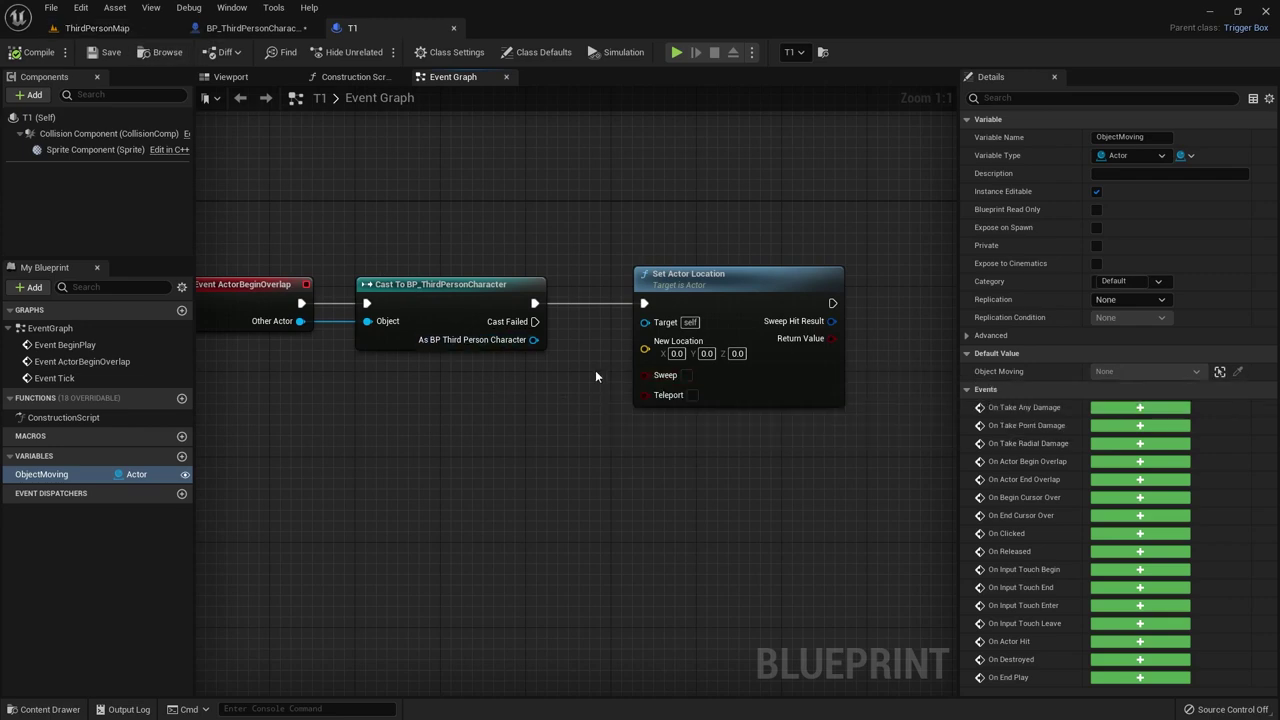
{"action": "left_click_drag", "start_coordinate": [60, 474], "coordinate": [530, 408]}
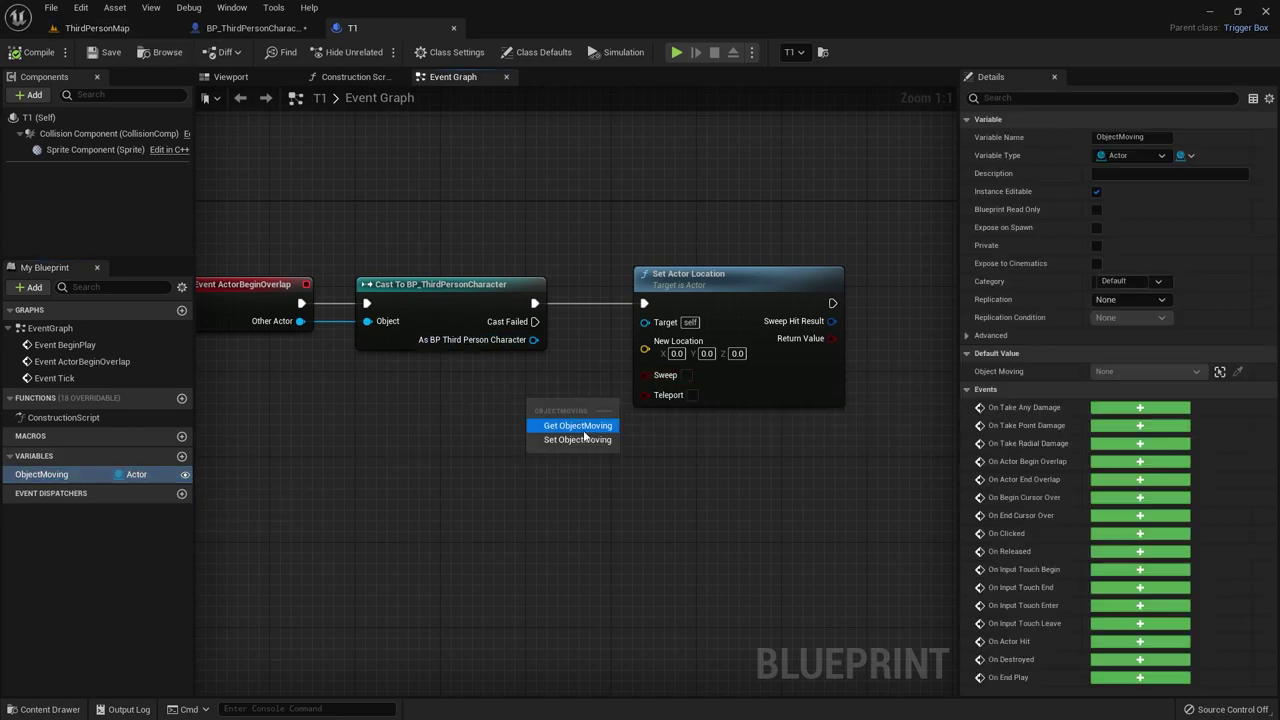
{"action": "left_click", "coordinate": [568, 426]}
{"action": "mouse_move", "coordinate": [622, 404]}
{"action": "left_mouse_down"}
{"action": "mouse_move", "coordinate": [573, 403]}
{"action": "mouse_move", "coordinate": [644, 321]}
{"action": "left_mouse_up"}
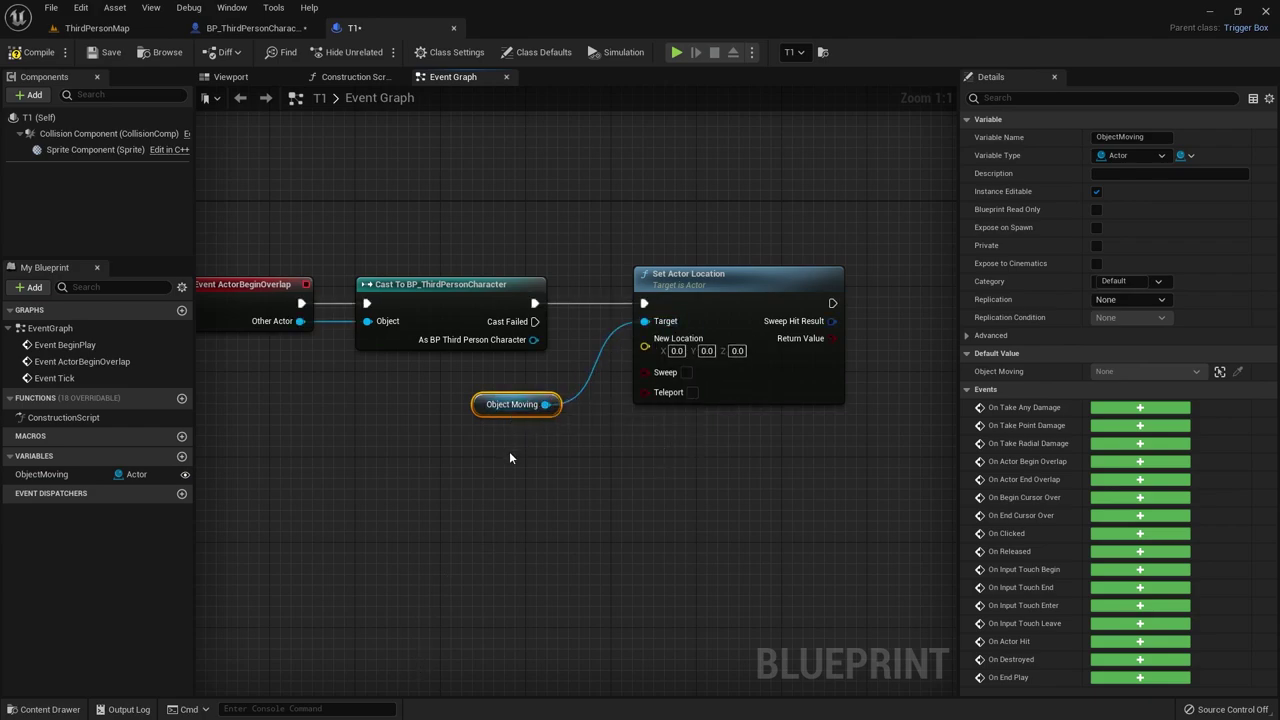
{"action": "key", "text": "Delete"}
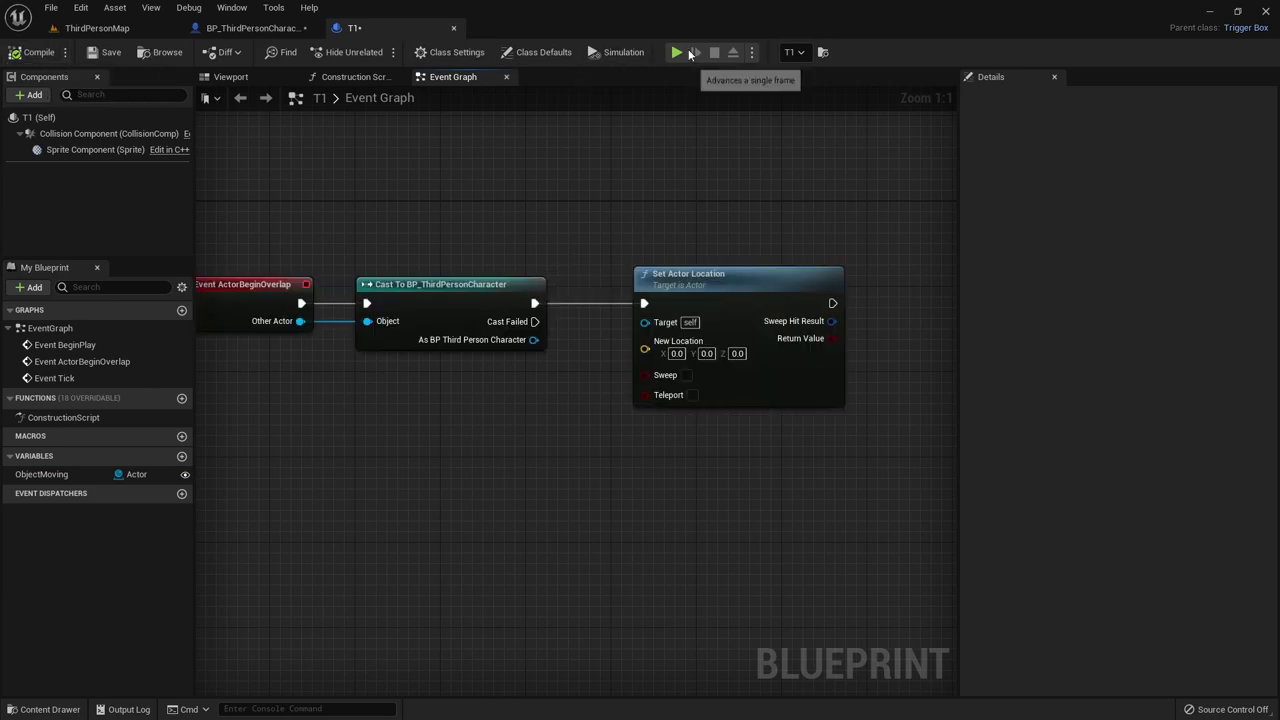
Step: Play-test the level in a preview window, running the character around
{"action": "left_click", "coordinate": [676, 52]}
{"action": "left_click", "coordinate": [584, 371]}
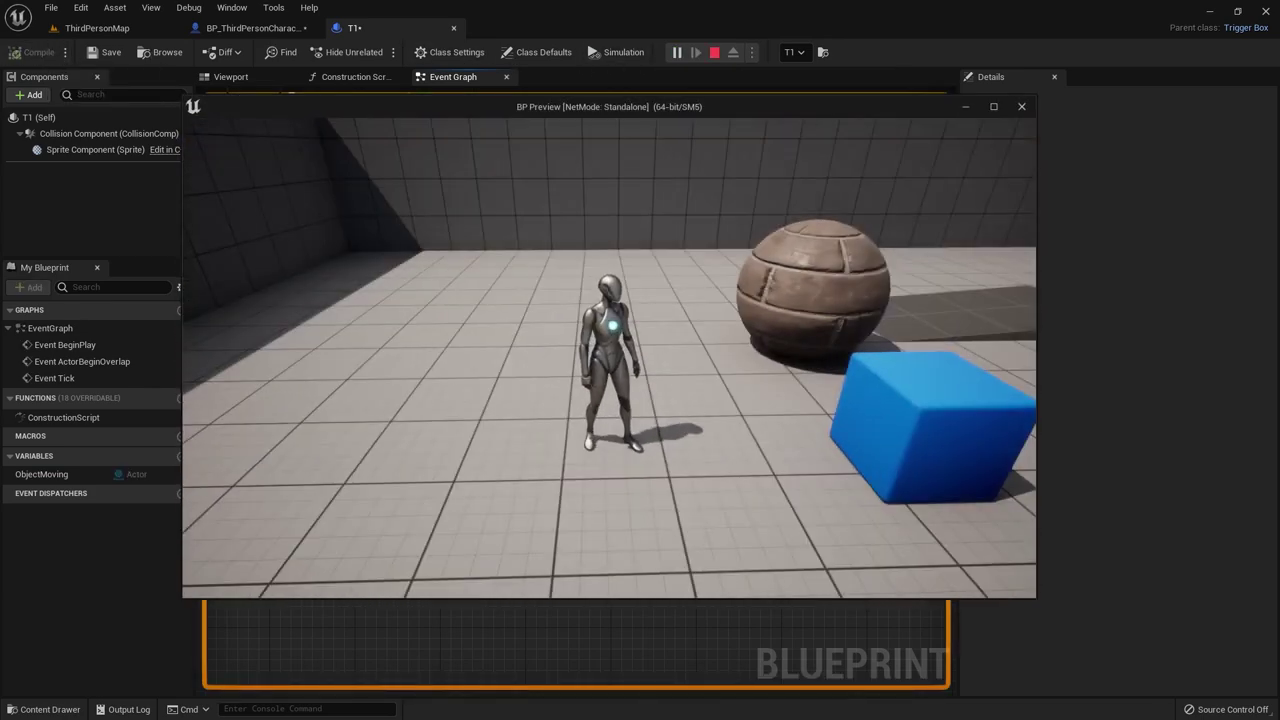
{"action": "key", "text": "w"}
{"action": "key", "text": "a"}
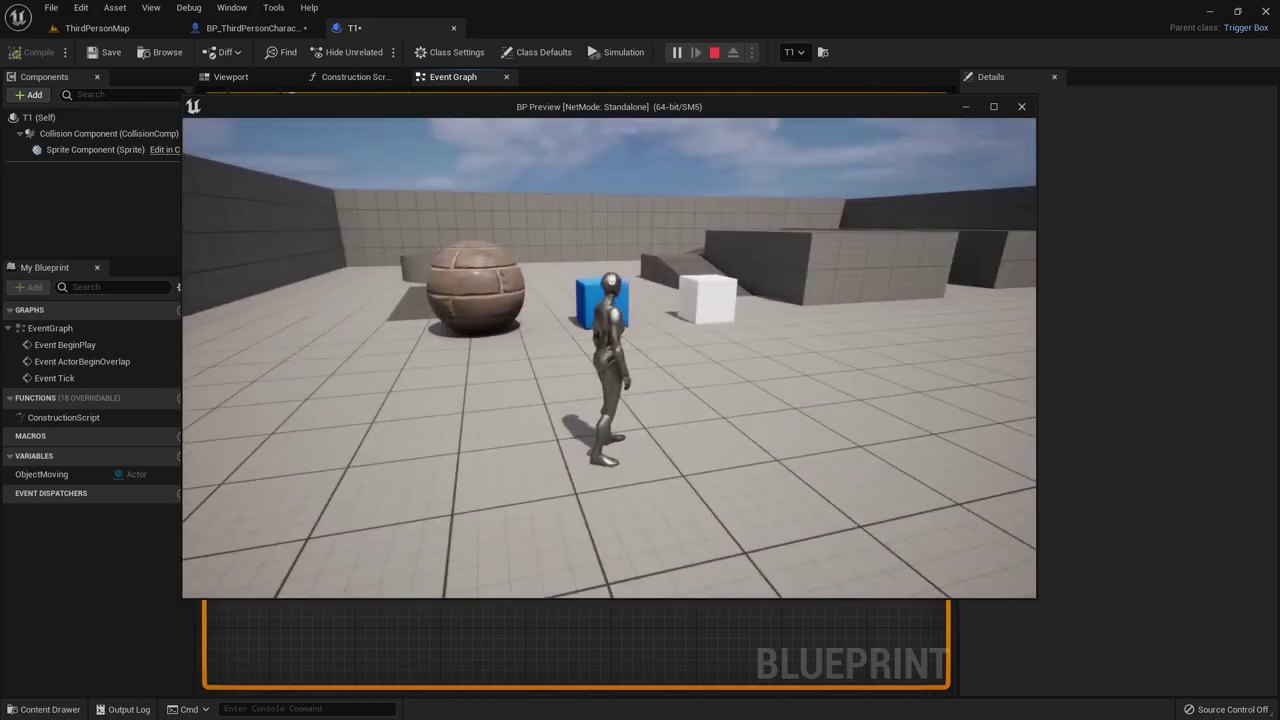
{"action": "key", "text": "Escape"}
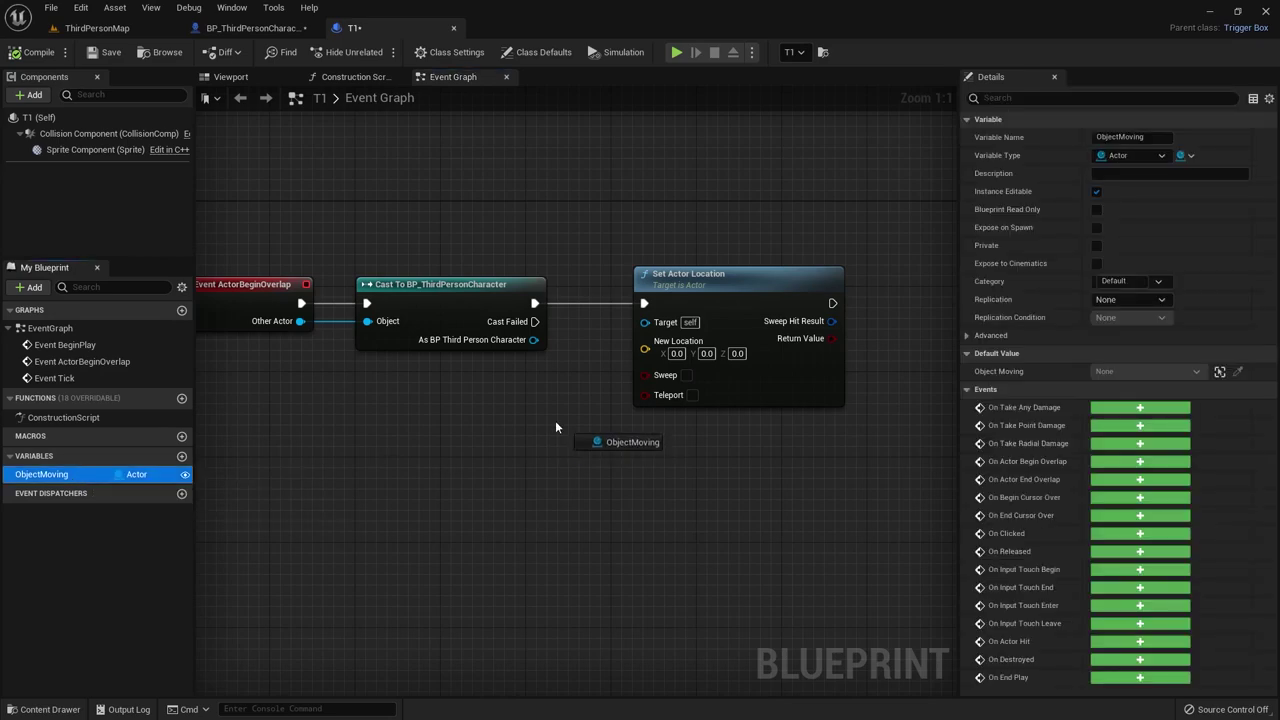
Step: Add an Object Moving getter, compile, and play-test by walking onto the trigger and jumping
{"action": "mouse_move", "coordinate": [85, 476]}
{"action": "left_mouse_down"}
{"action": "mouse_move", "coordinate": [555, 420]}
{"action": "mouse_move", "coordinate": [527, 402]}
{"action": "mouse_move", "coordinate": [645, 321]}
{"action": "left_mouse_up"}
{"action": "left_click", "coordinate": [575, 443]}
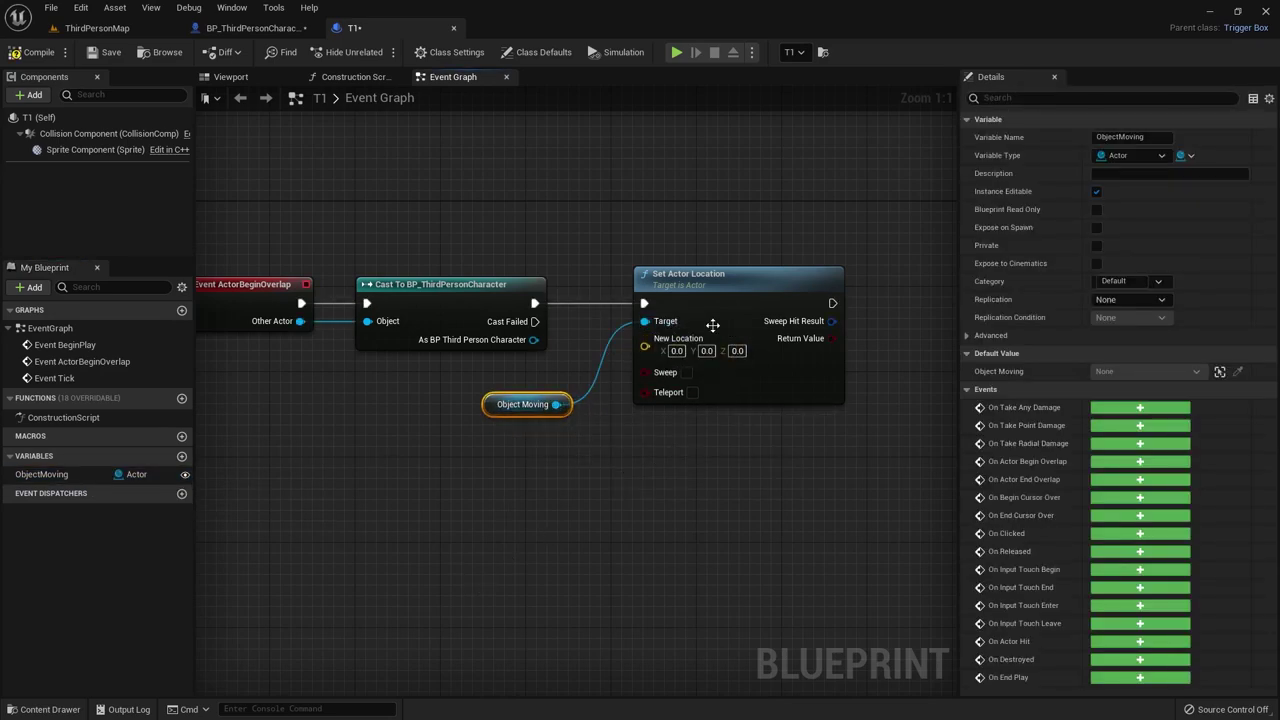
{"action": "left_click", "coordinate": [39, 52]}
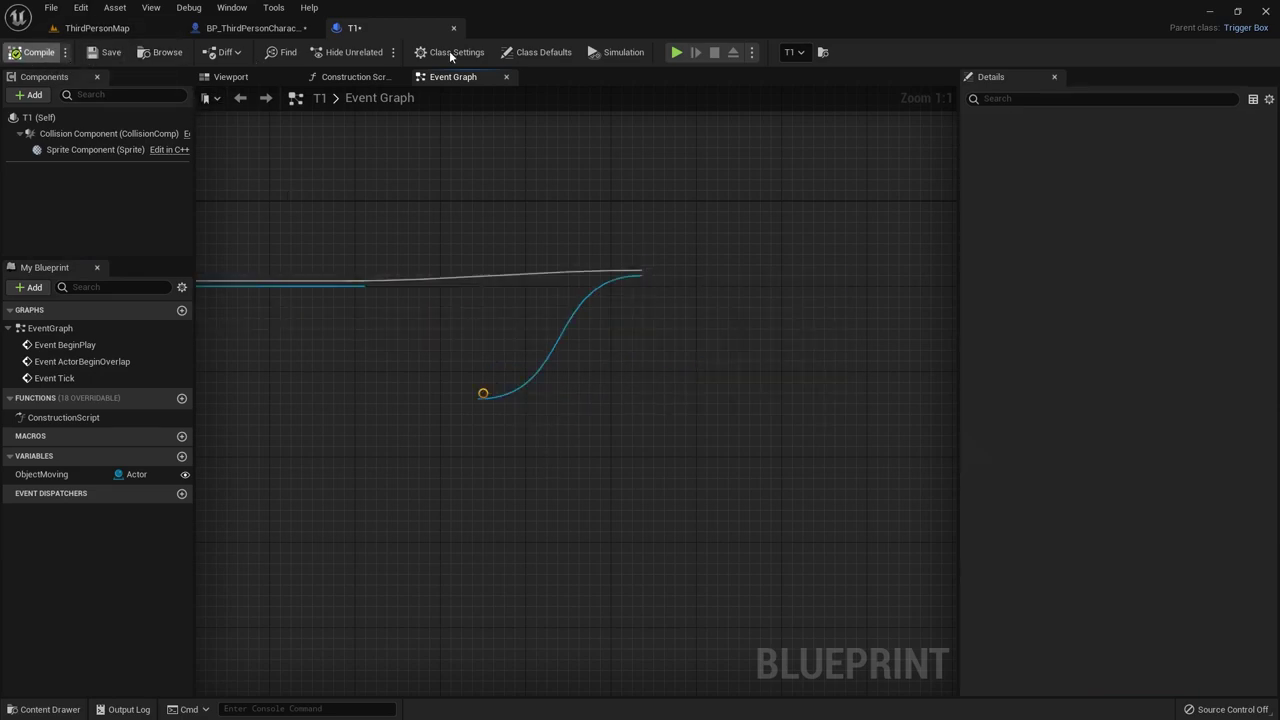
{"action": "left_click", "coordinate": [676, 52]}
{"action": "key", "text": "w"}
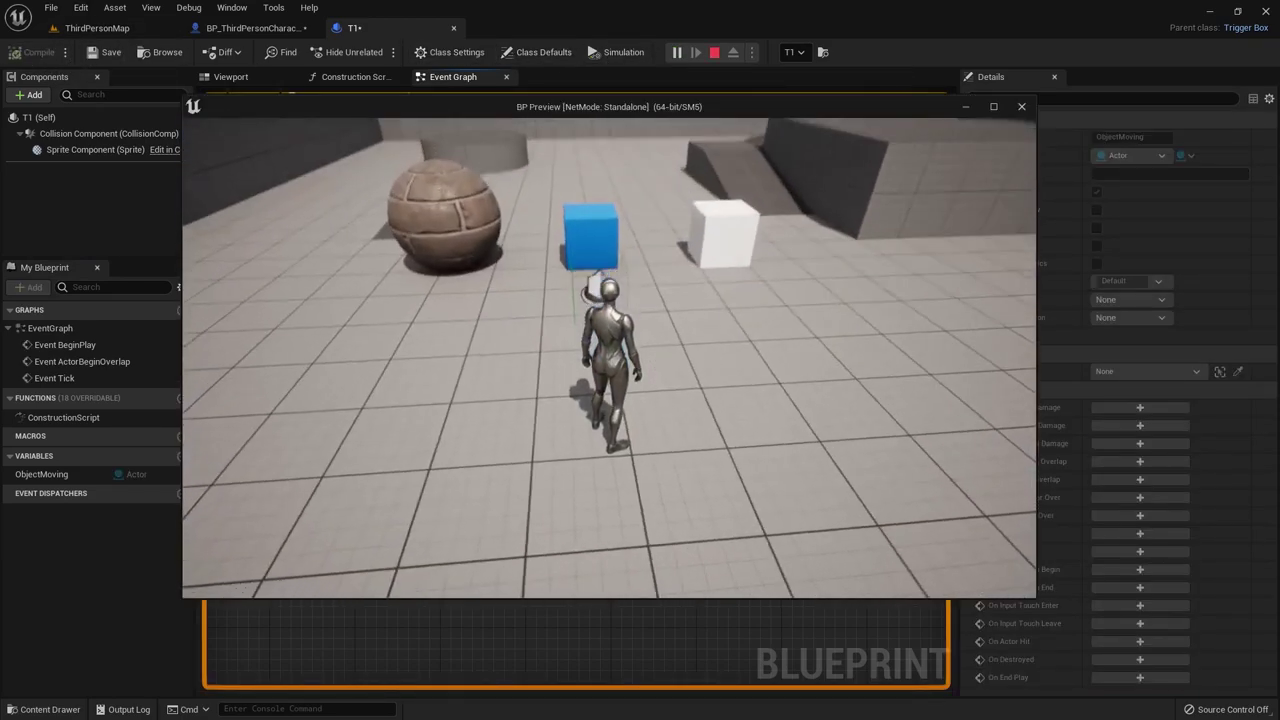
{"action": "key", "text": "w"}
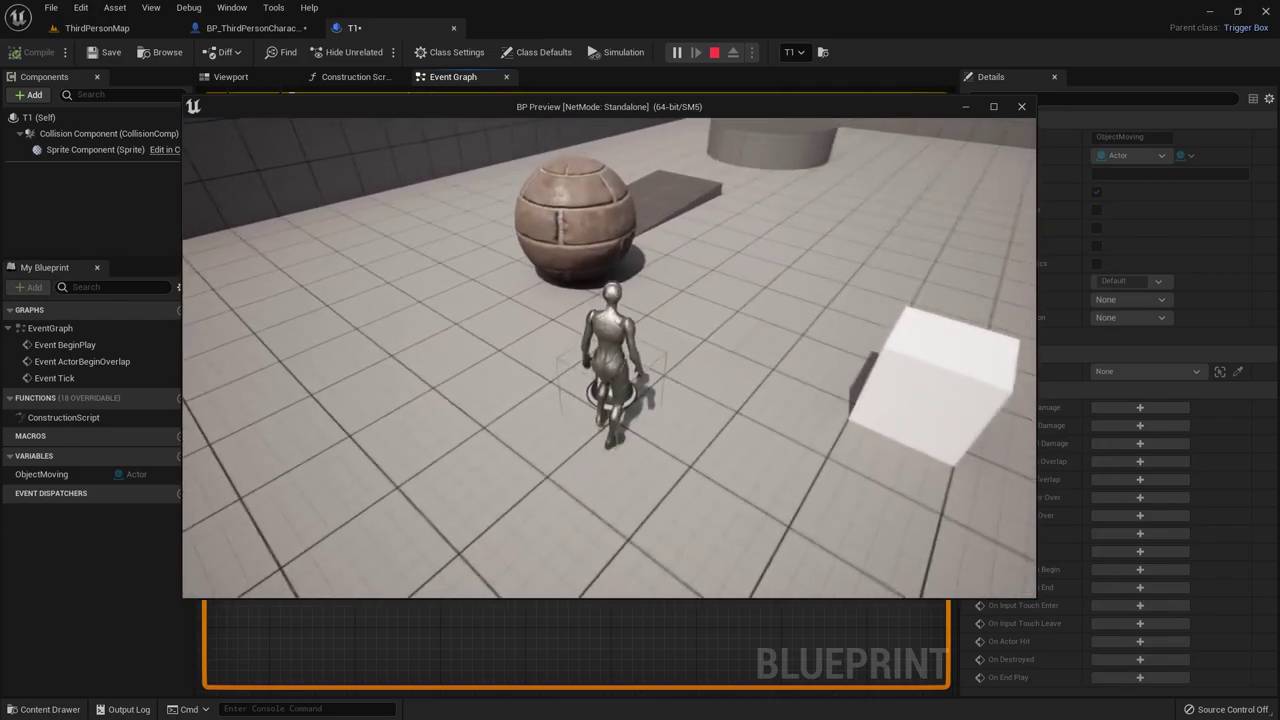
{"action": "key", "text": "space"}
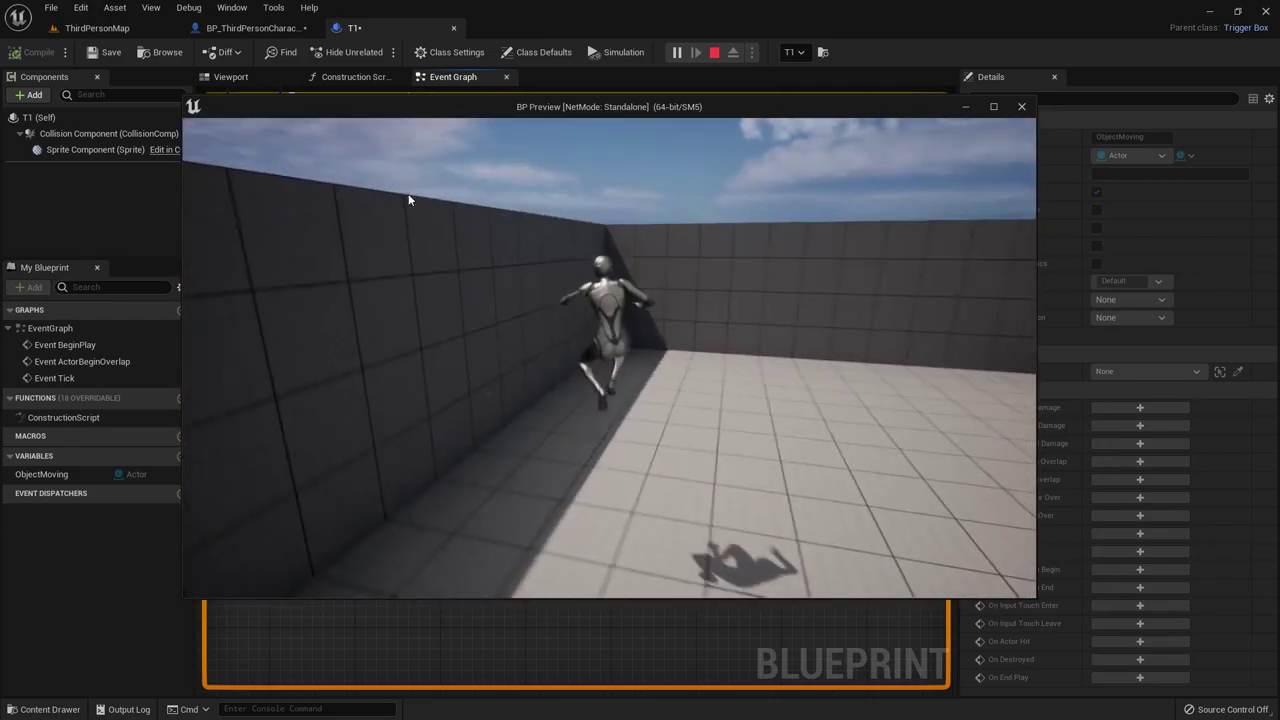
{"action": "key", "text": "Escape"}
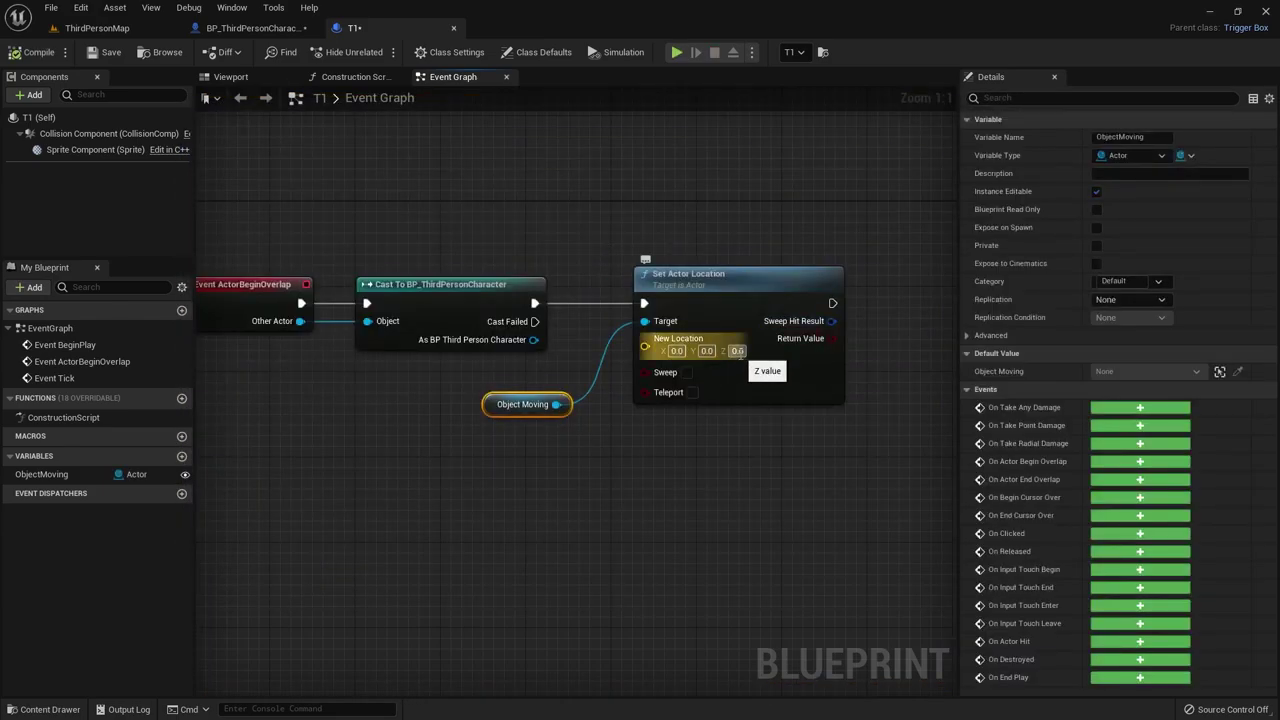
Step: Add a Get Actor Location node reading from Object Moving
{"action": "left_click_drag", "start_coordinate": [515, 400], "coordinate": [440, 379]}
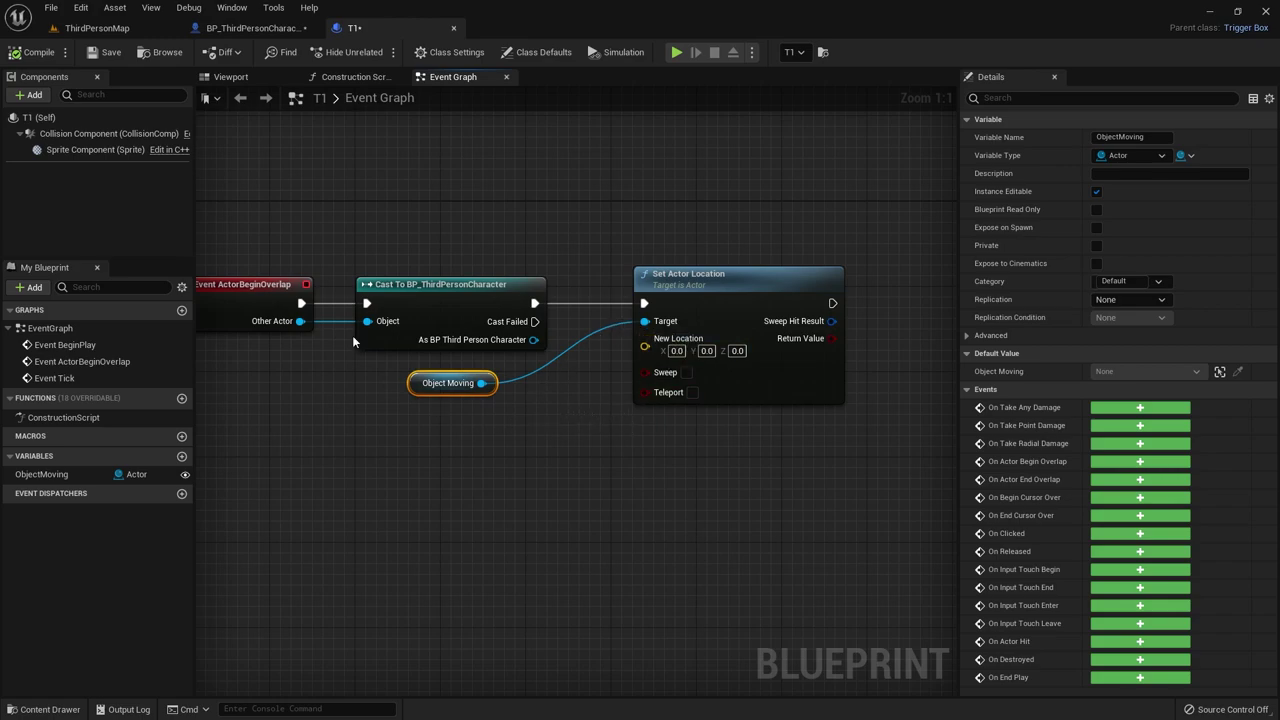
{"action": "mouse_move", "coordinate": [429, 392]}
{"action": "left_mouse_down"}
{"action": "mouse_move", "coordinate": [312, 402]}
{"action": "mouse_move", "coordinate": [373, 455]}
{"action": "mouse_move", "coordinate": [363, 460]}
{"action": "left_mouse_up"}
{"action": "type", "text": "get acct"}
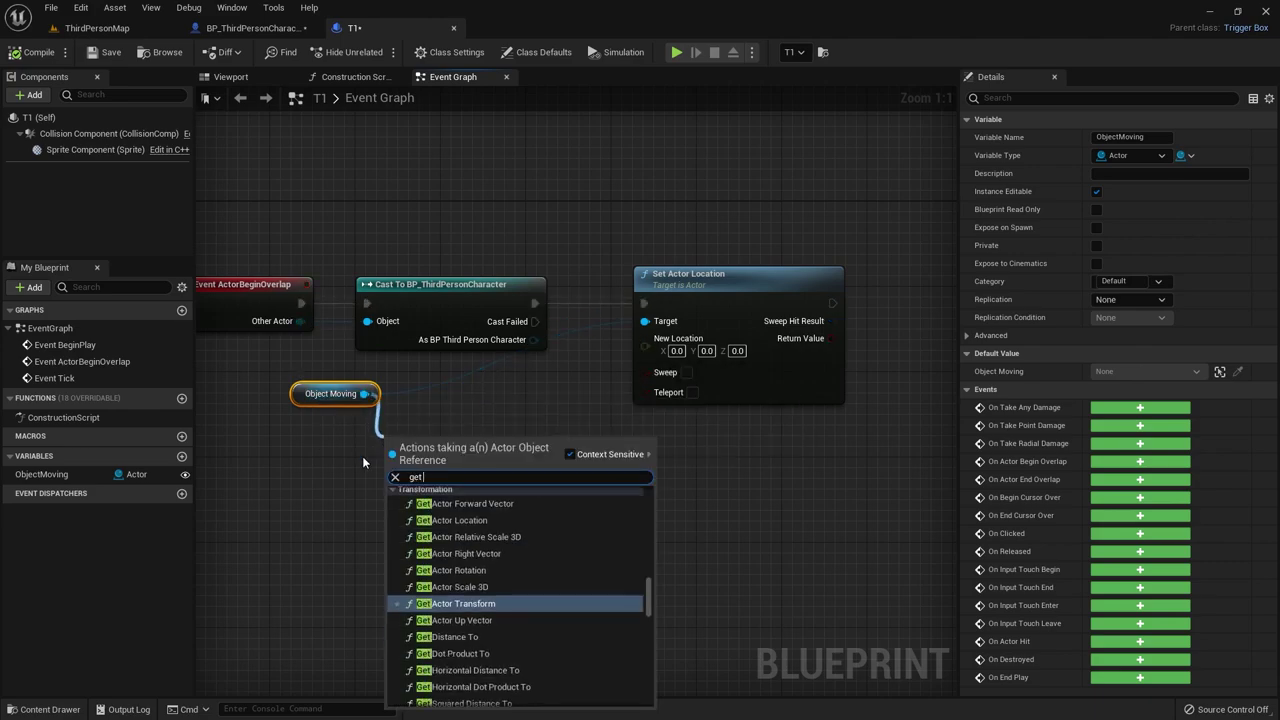
{"action": "key", "text": "BackSpace"}
{"action": "key", "text": "BackSpace"}
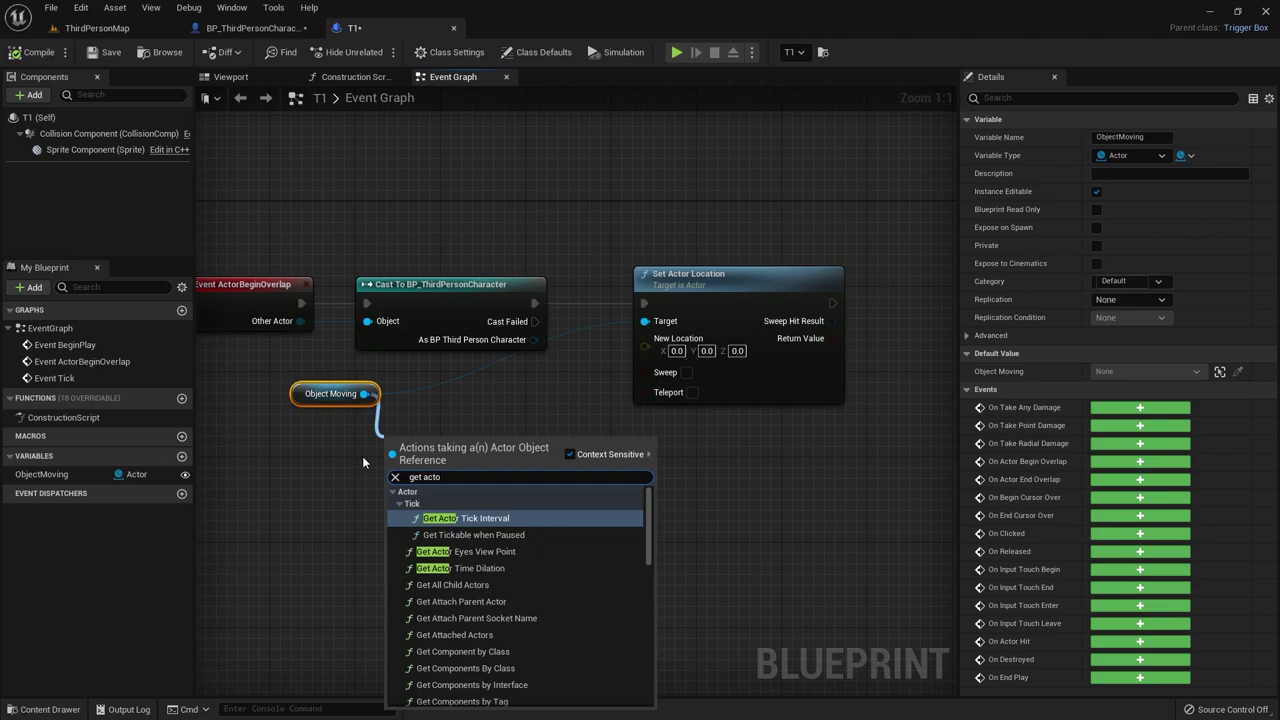
{"action": "type", "text": "tor ;"}
{"action": "key", "text": "BackSpace"}
{"action": "type", "text": "location"}
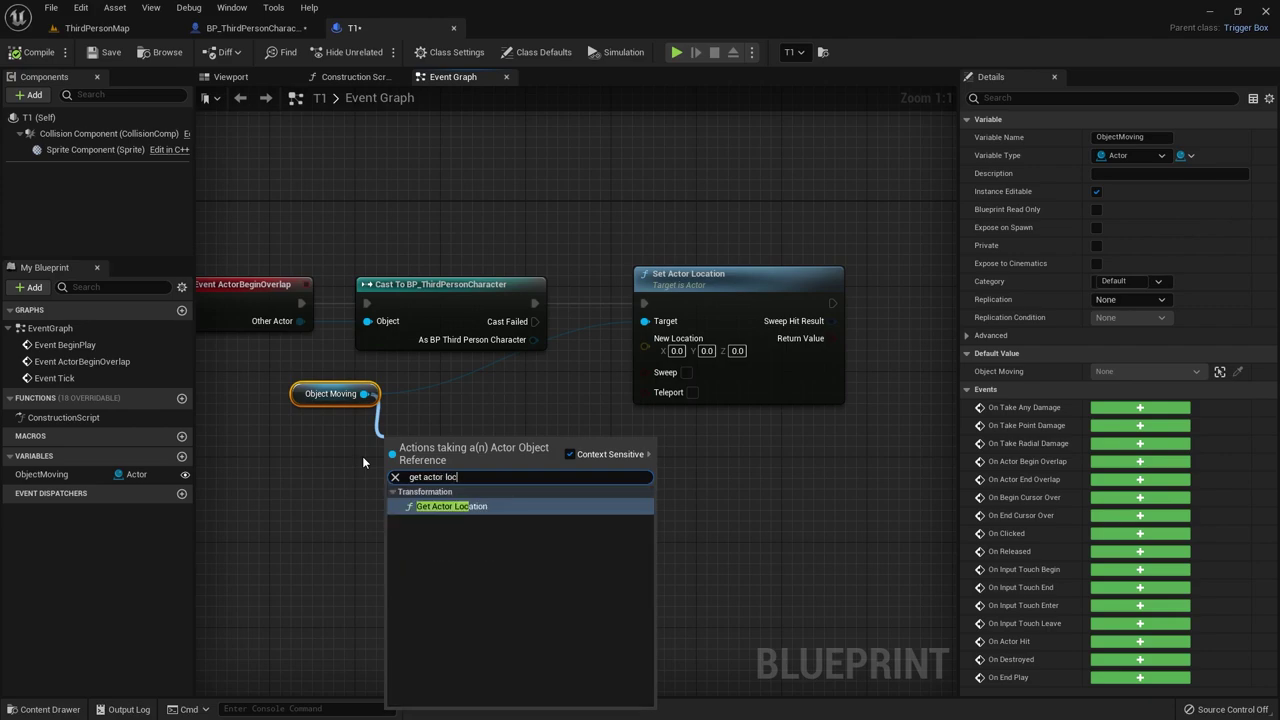
{"action": "key", "text": "Escape"}
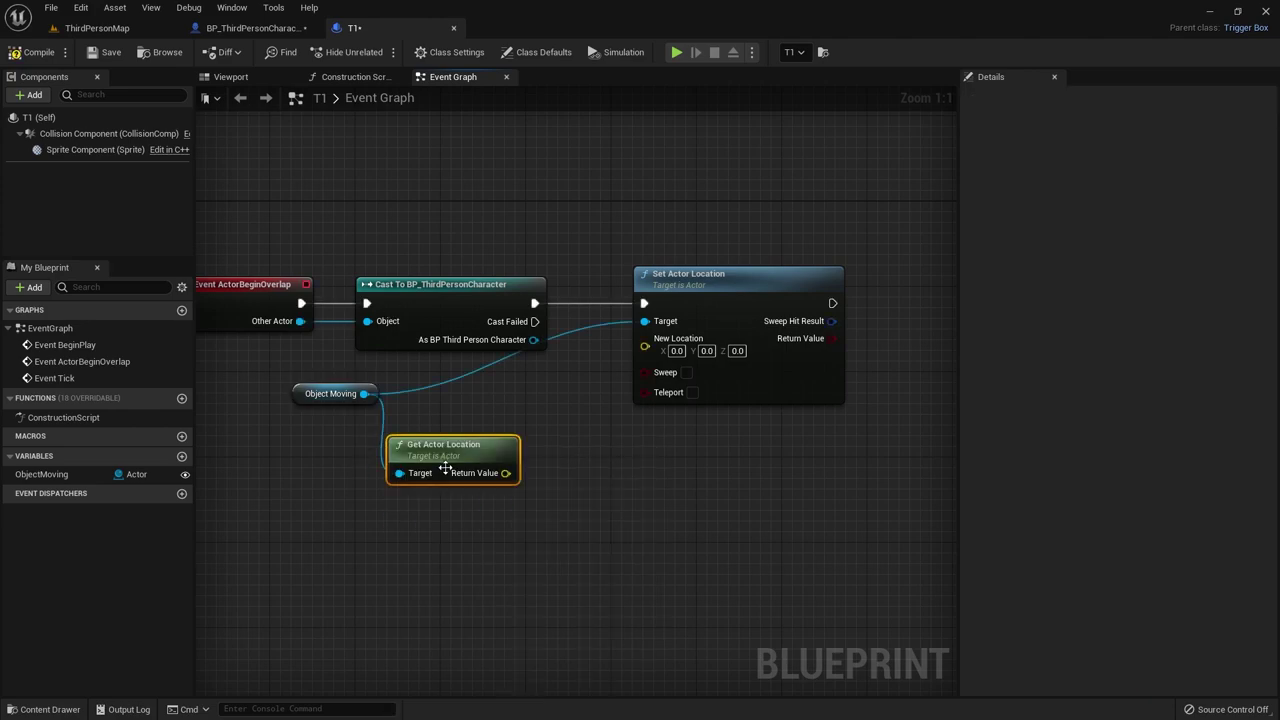
{"action": "mouse_move", "coordinate": [510, 473]}
{"action": "left_mouse_down"}
{"action": "mouse_move", "coordinate": [425, 473]}
{"action": "mouse_move", "coordinate": [457, 490]}
{"action": "left_mouse_up"}
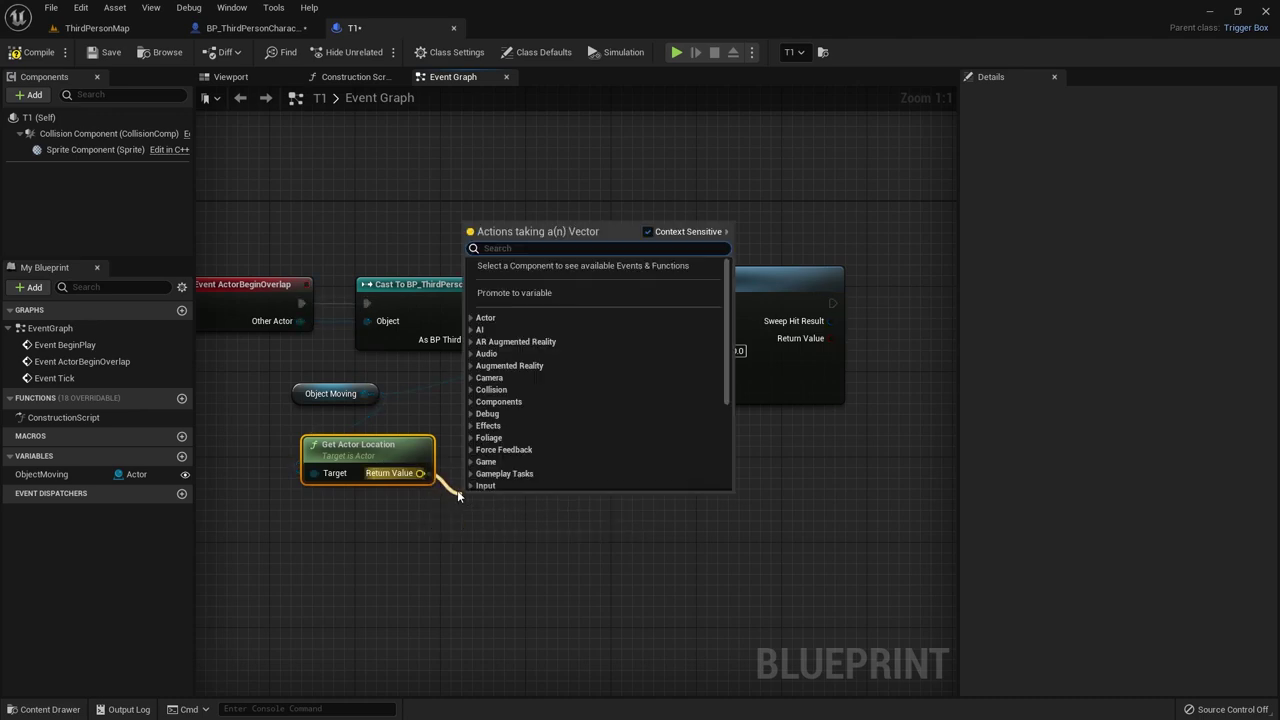
Step: Add a vector '+' node after Get Actor Location's Return Value
{"action": "type", "text": "+"}
{"action": "left_click", "coordinate": [510, 290]}
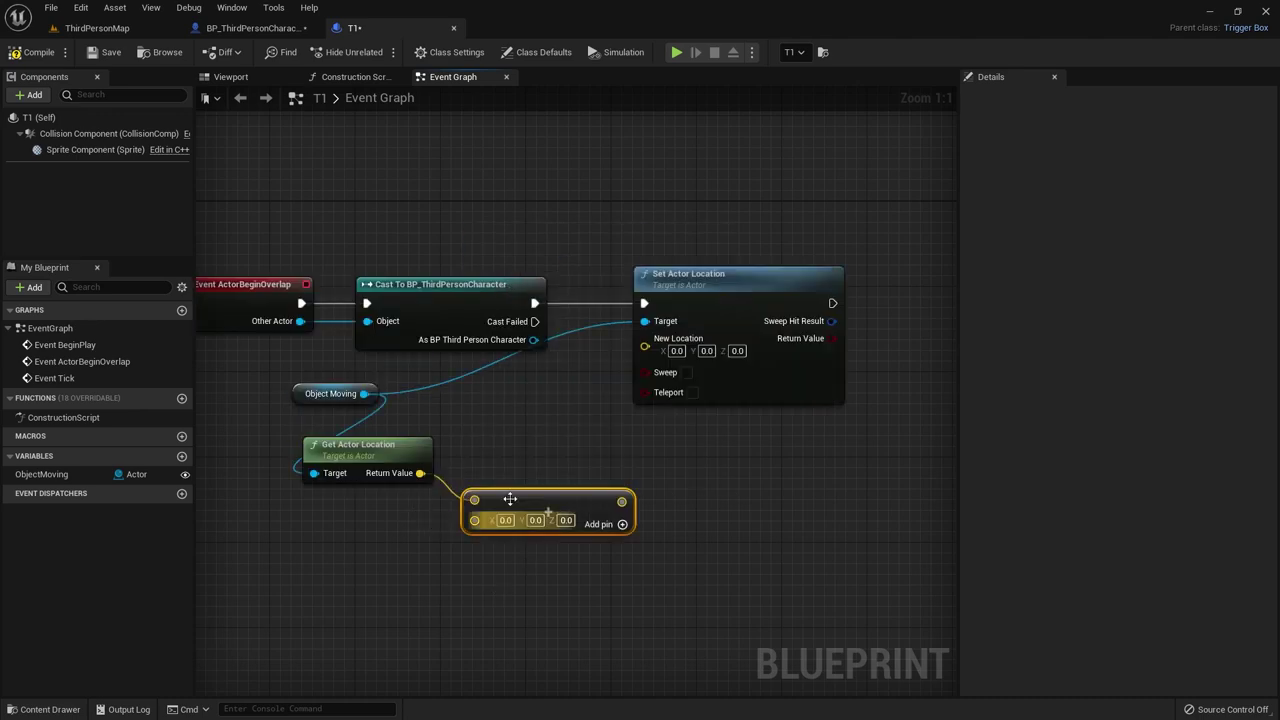
{"action": "left_click_drag", "start_coordinate": [388, 447], "coordinate": [430, 447]}
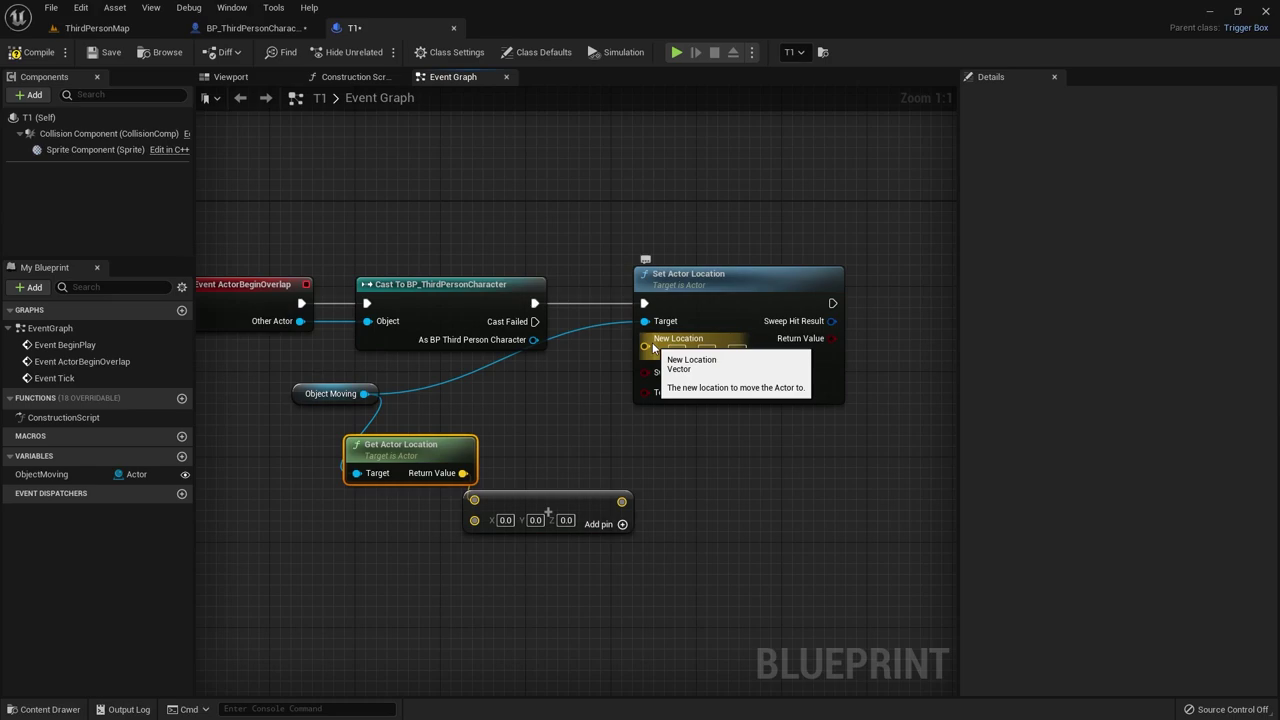
{"action": "left_click", "coordinate": [97, 27]}
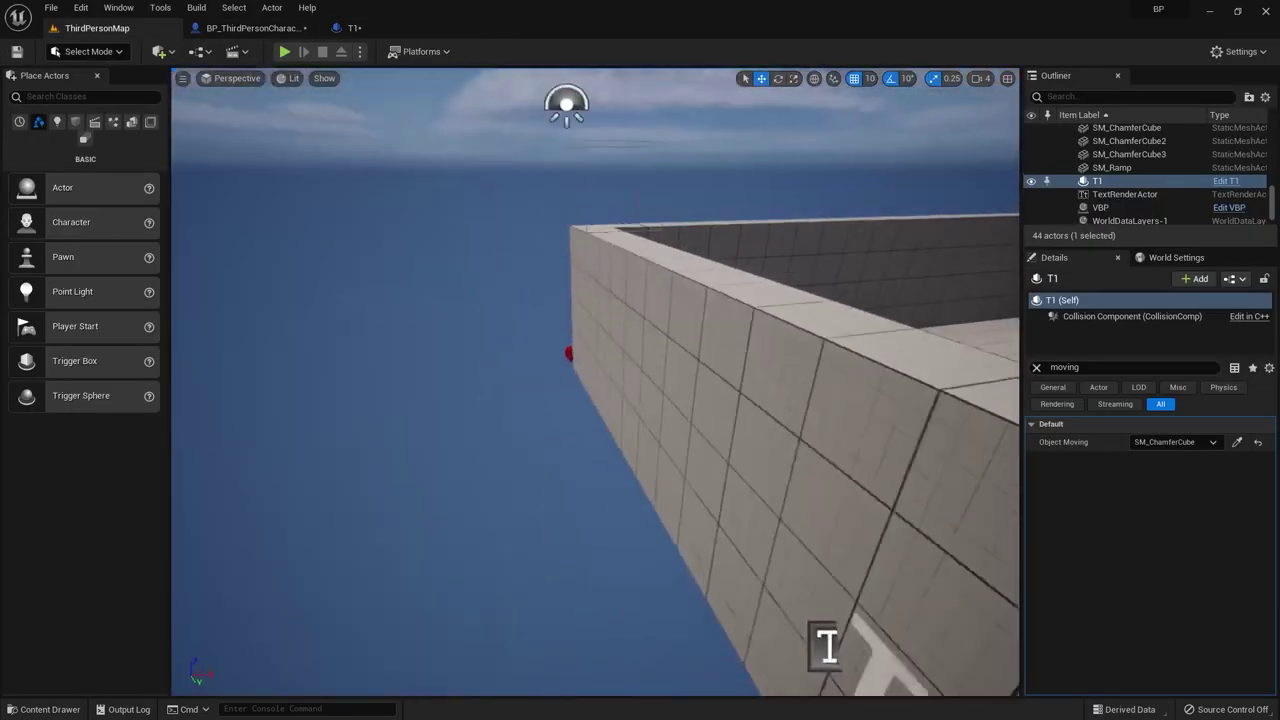
Step: Use the eyedropper to set the placed T1 trigger's Object Moving to the ball (VBP)
{"action": "right_click_drag", "start_coordinate": [491, 360], "coordinate": [491, 360]}
{"action": "key", "text": "f"}
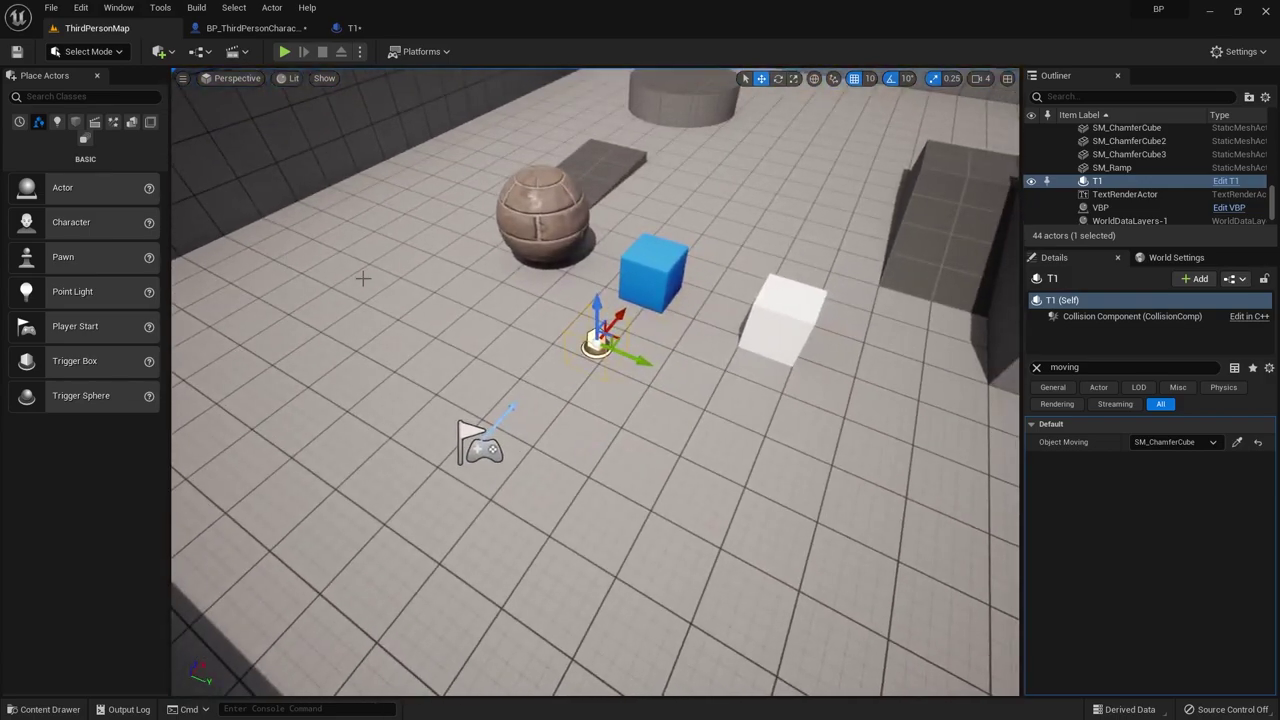
{"action": "right_click_drag", "start_coordinate": [363, 278], "coordinate": [363, 278]}
{"action": "left_click", "coordinate": [1237, 442]}
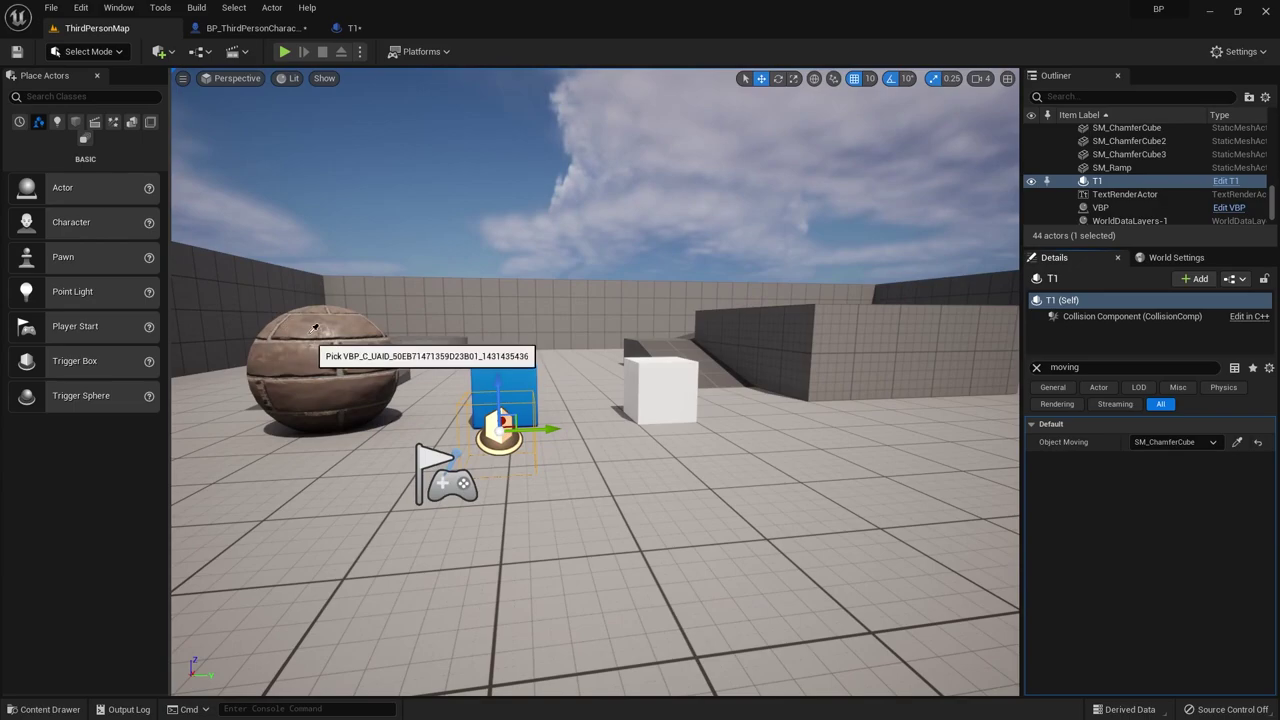
{"action": "left_click", "coordinate": [505, 390]}
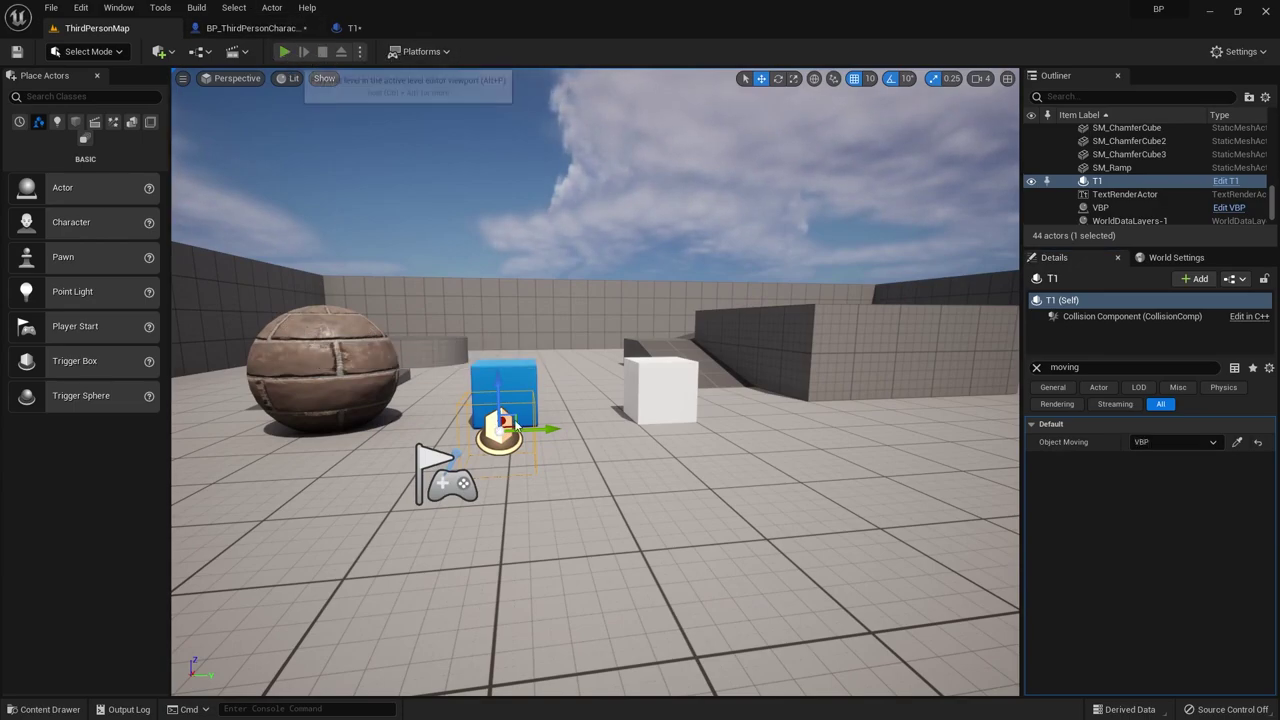
Step: Play-test by walking onto the trigger, then stop and go back to the T1 graph
{"action": "left_click", "coordinate": [284, 52]}
{"action": "key", "text": "w"}
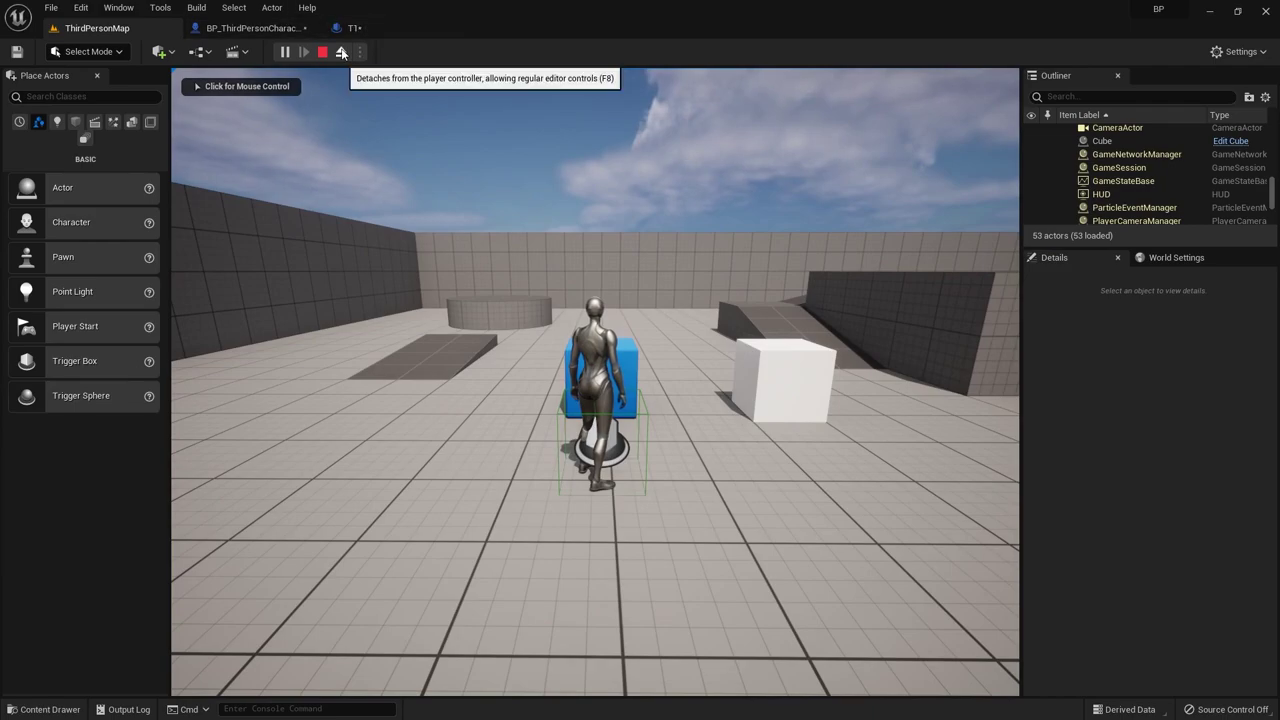
{"action": "left_click", "coordinate": [342, 52]}
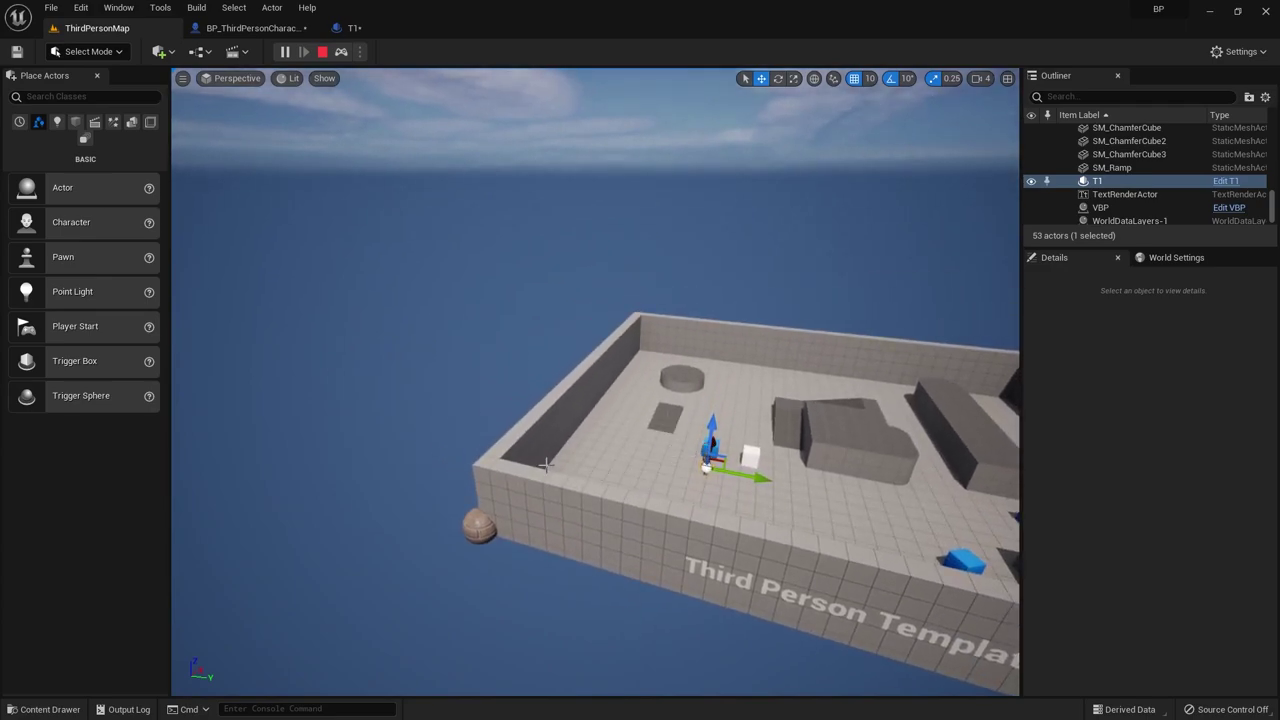
{"action": "key", "text": "Escape"}
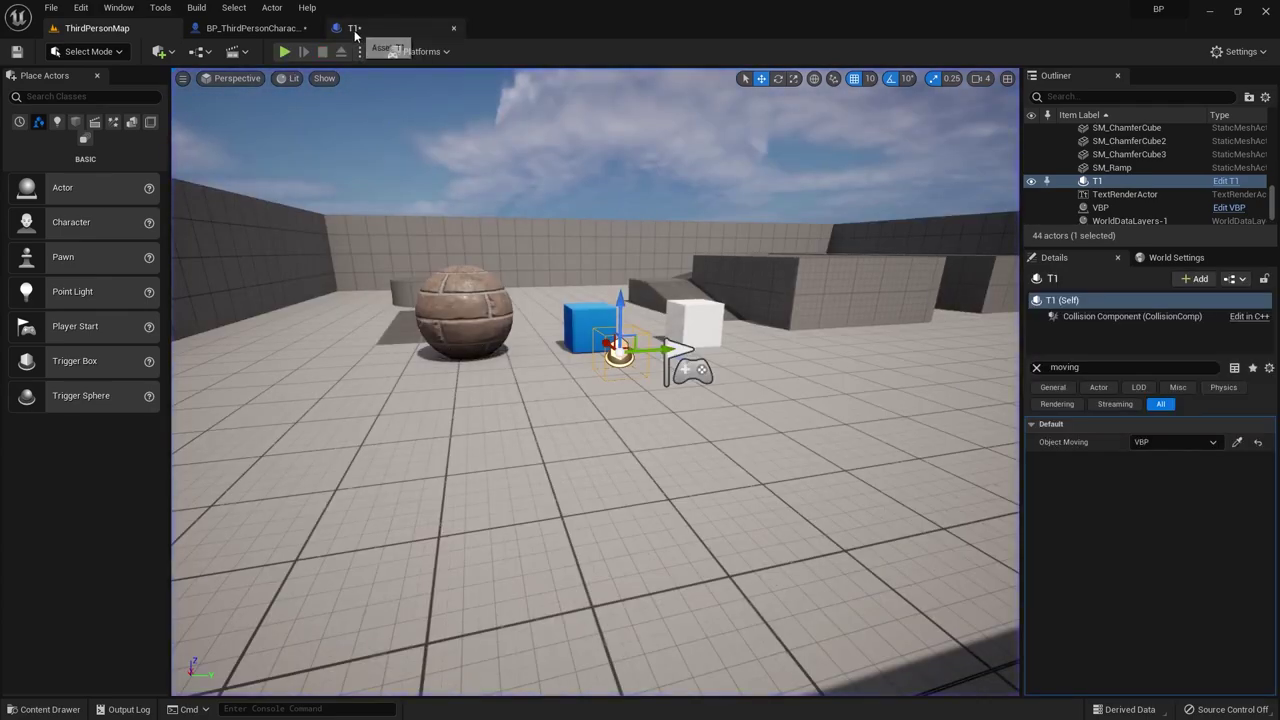
{"action": "left_click", "coordinate": [354, 29]}
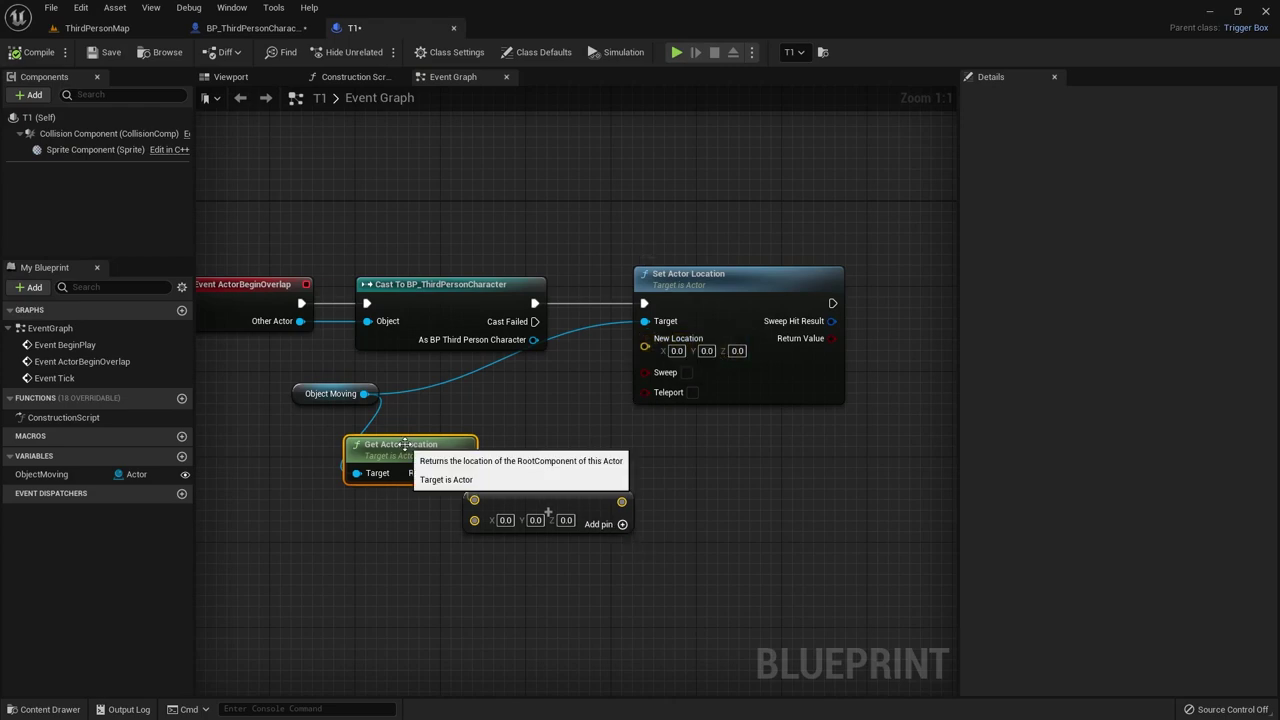
Step: Set the Add node's Z to 150, wire it into New Location, and play-test the ball lifting
{"action": "left_click", "coordinate": [310, 393]}
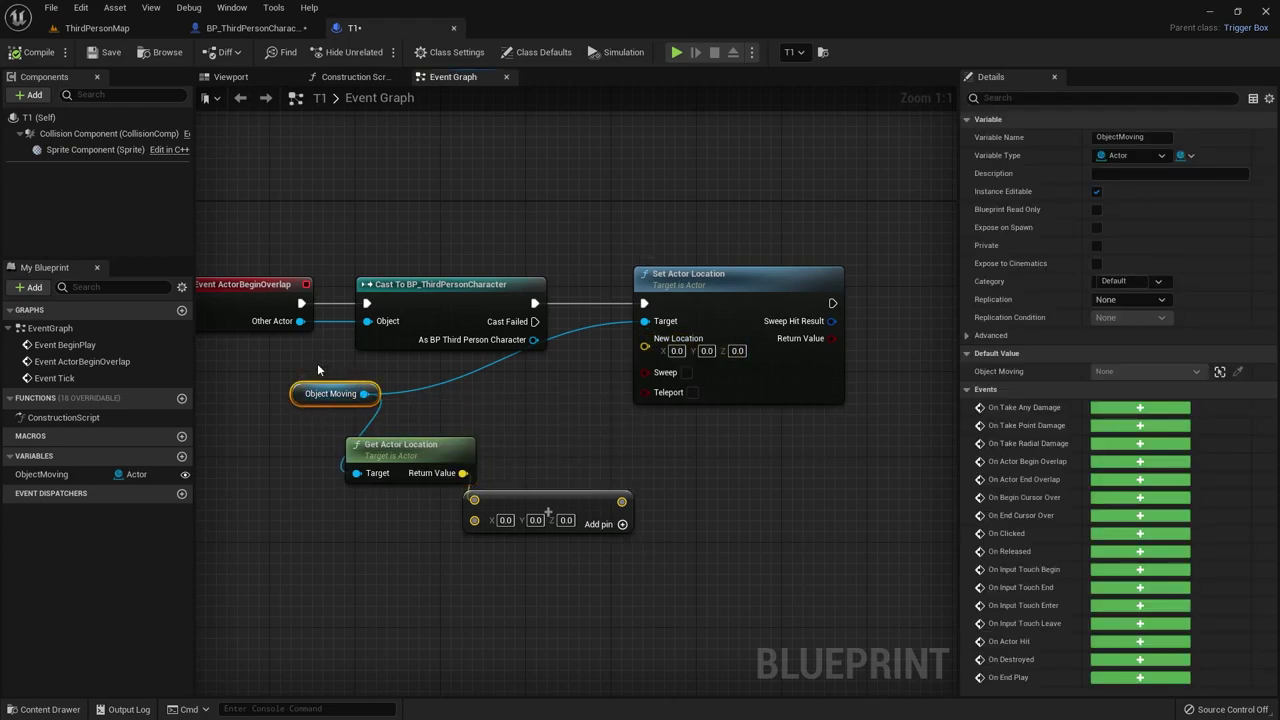
{"action": "left_click", "coordinate": [100, 28]}
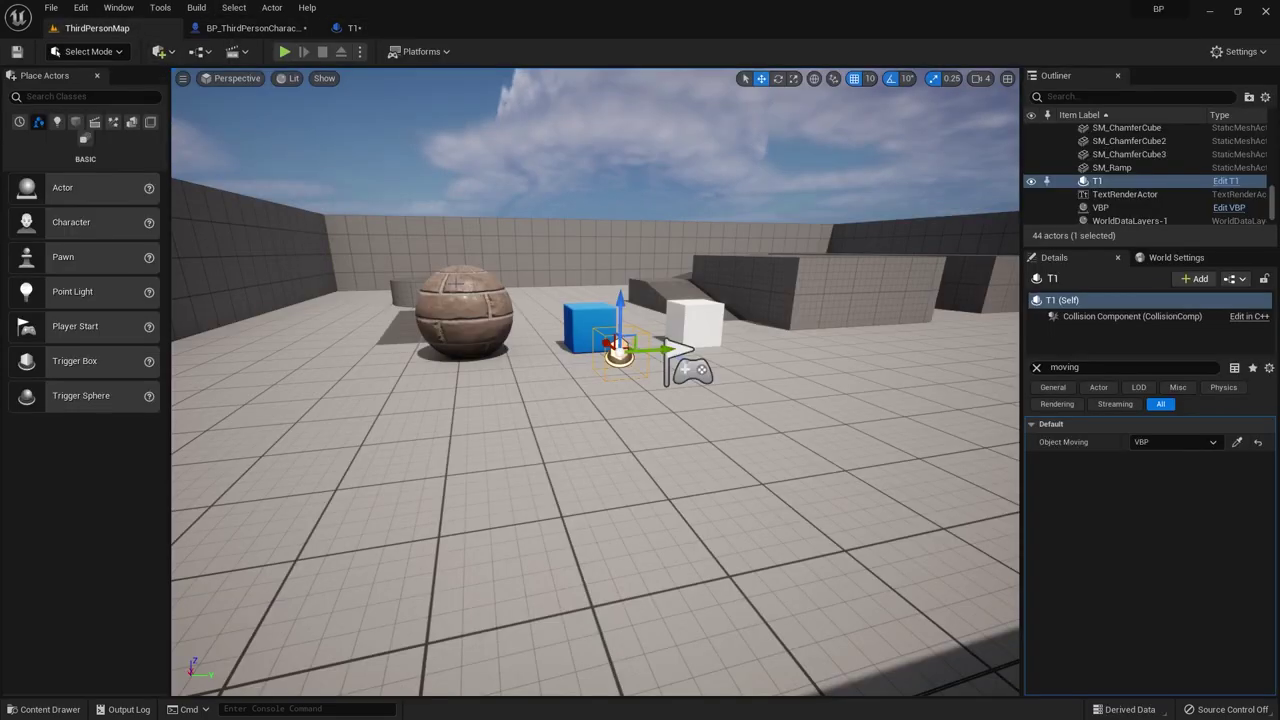
{"action": "left_click", "coordinate": [354, 28]}
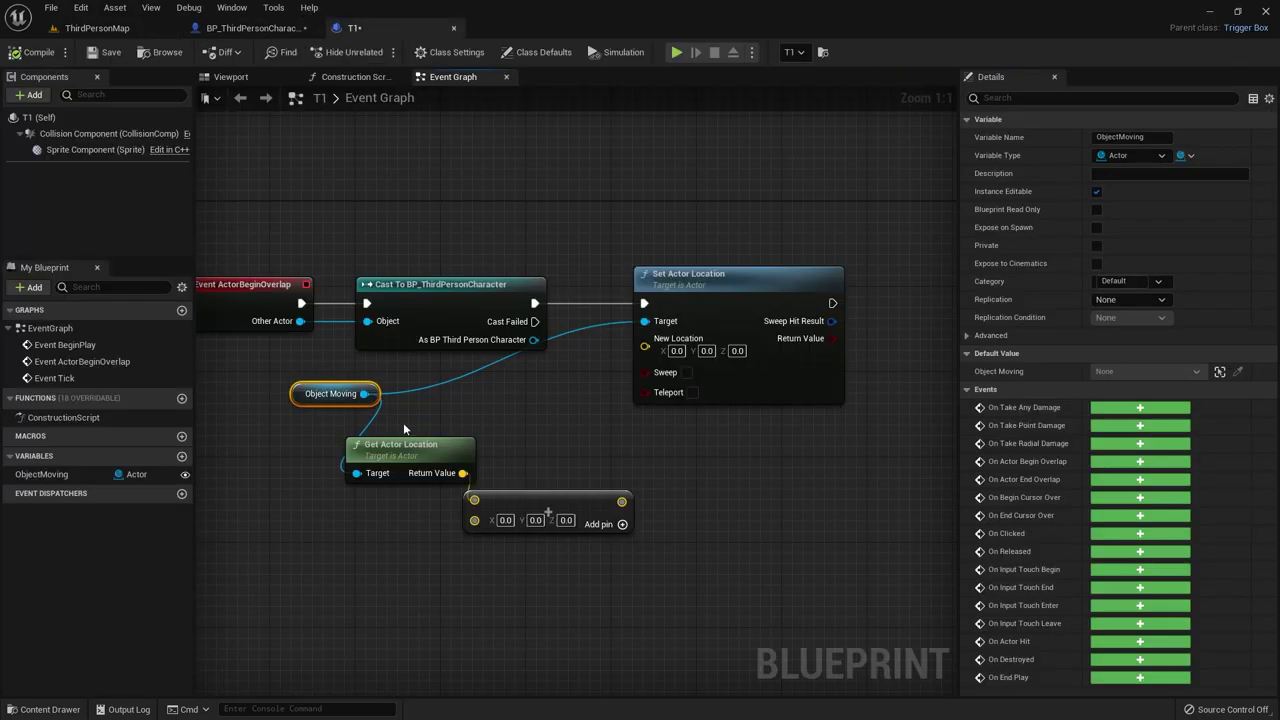
{"action": "left_click", "coordinate": [410, 446]}
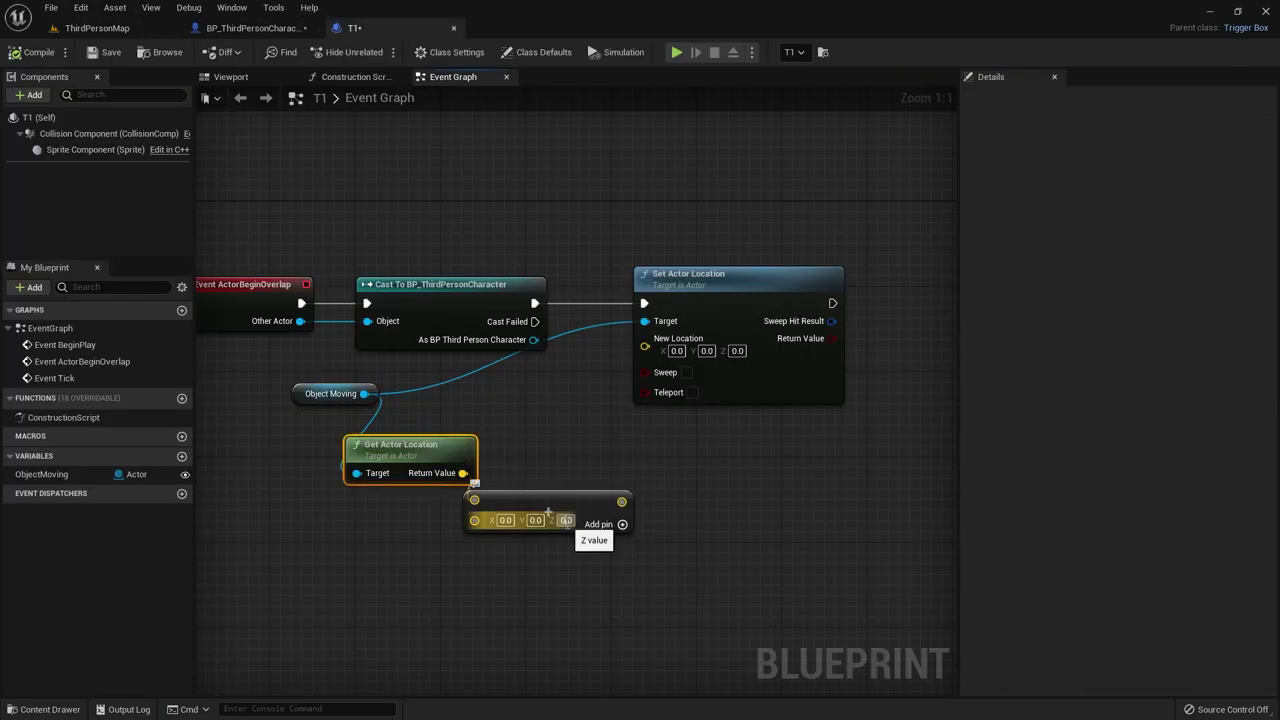
{"action": "type", "text": "150"}
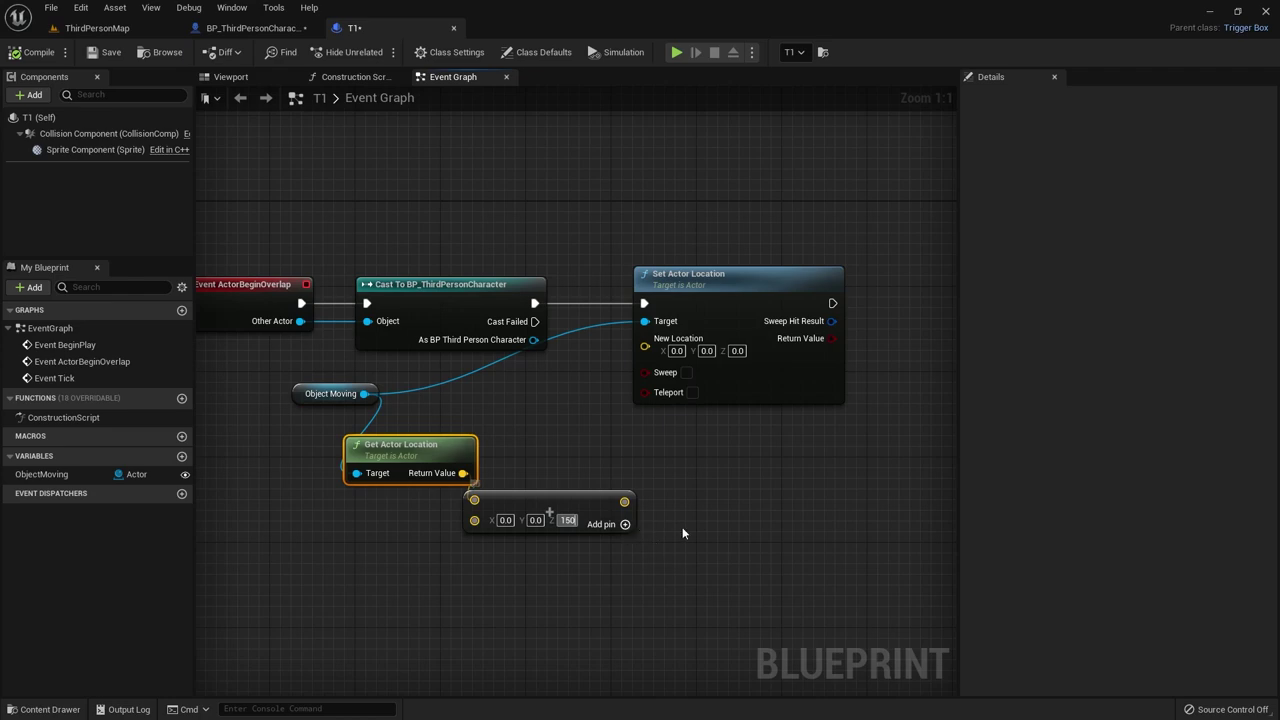
{"action": "left_click_drag", "start_coordinate": [625, 501], "coordinate": [645, 345]}
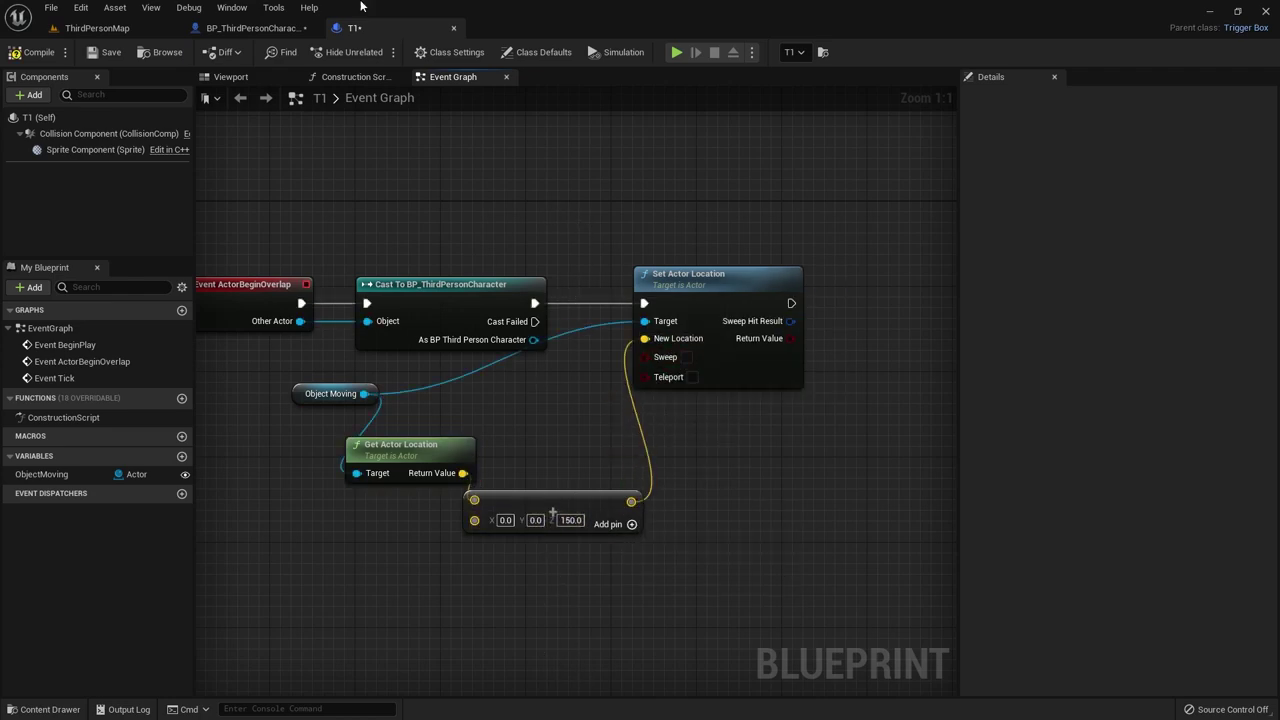
{"action": "left_click", "coordinate": [673, 55]}
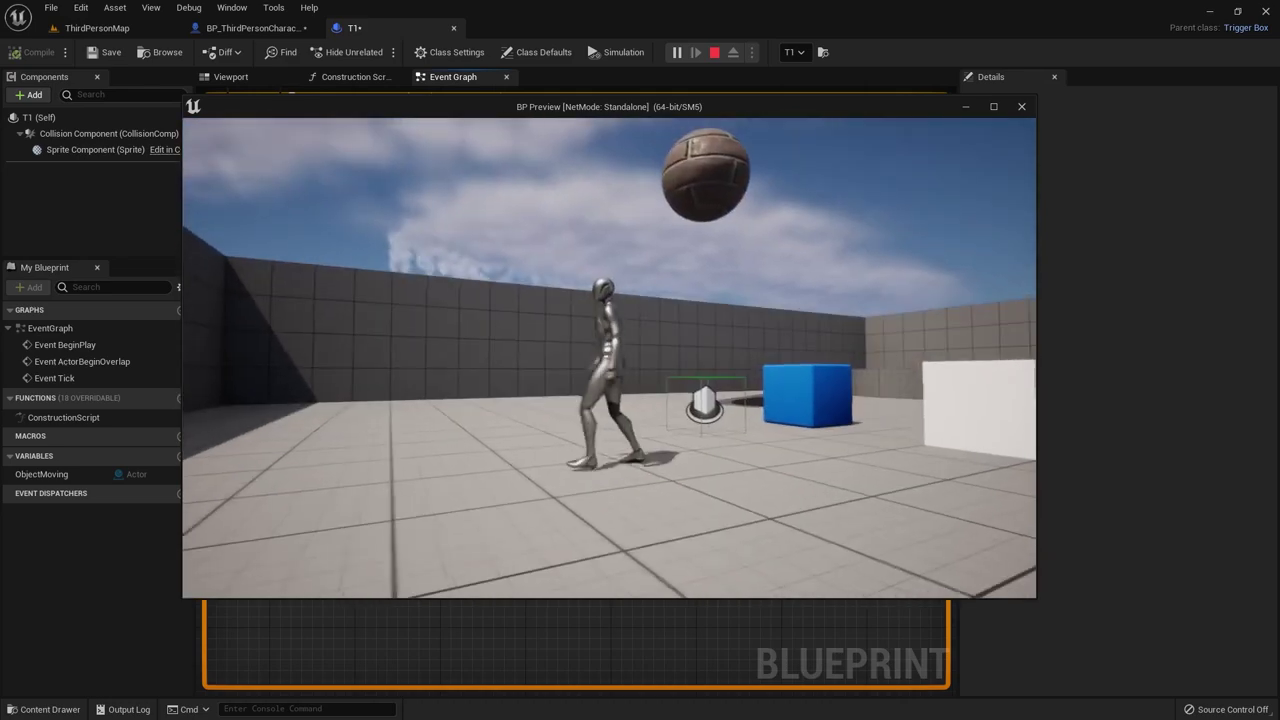
{"action": "key", "text": "Escape"}
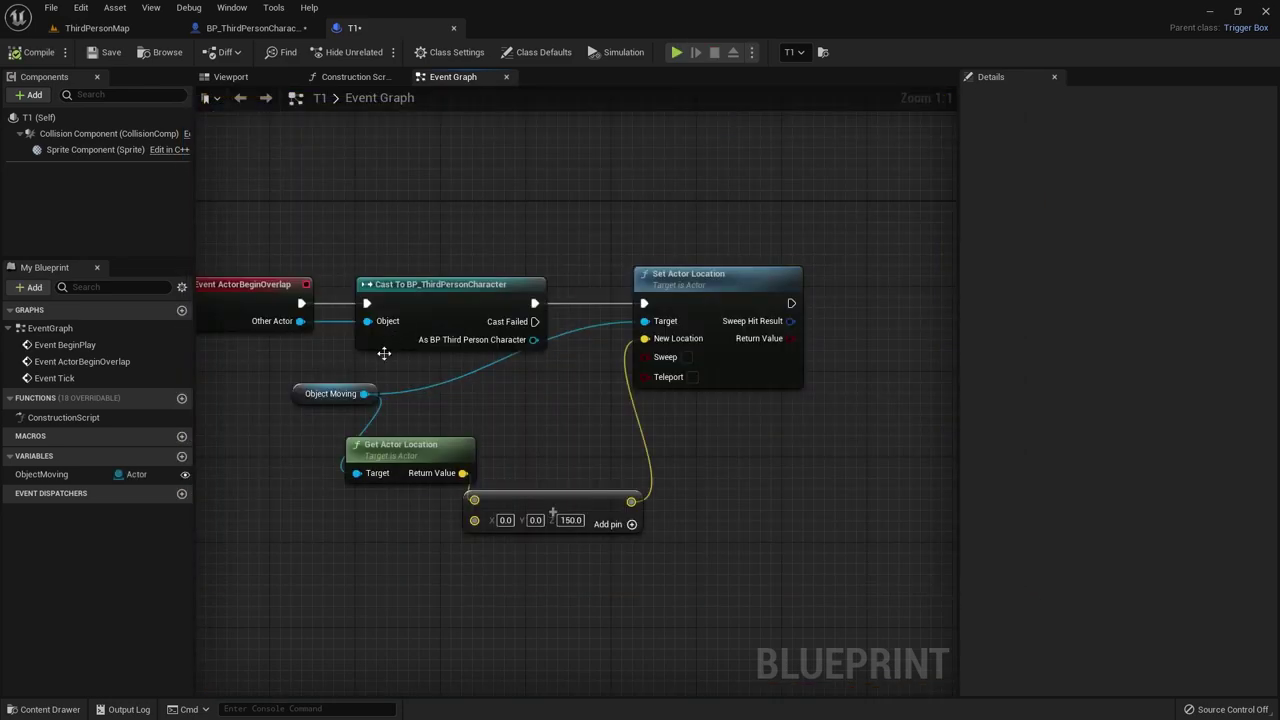
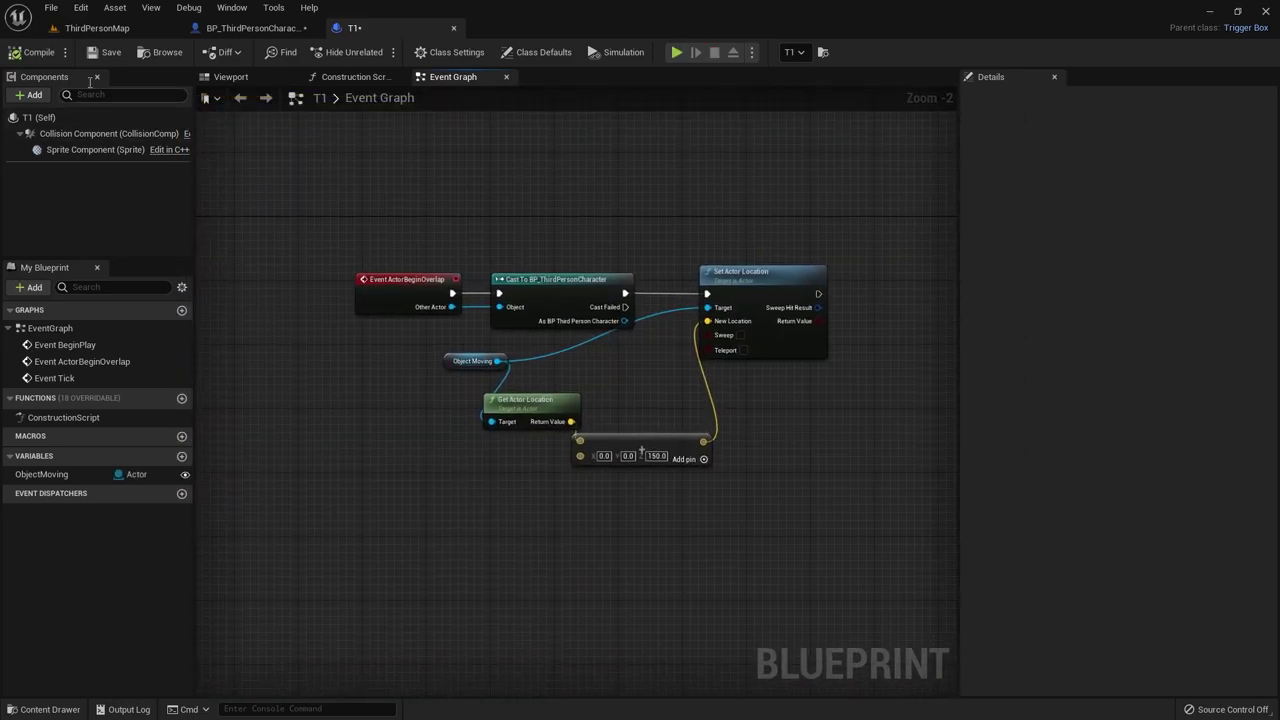
Step: Play-test the level, running the character past the T1 trigger, then stop
{"action": "left_click", "coordinate": [97, 28]}
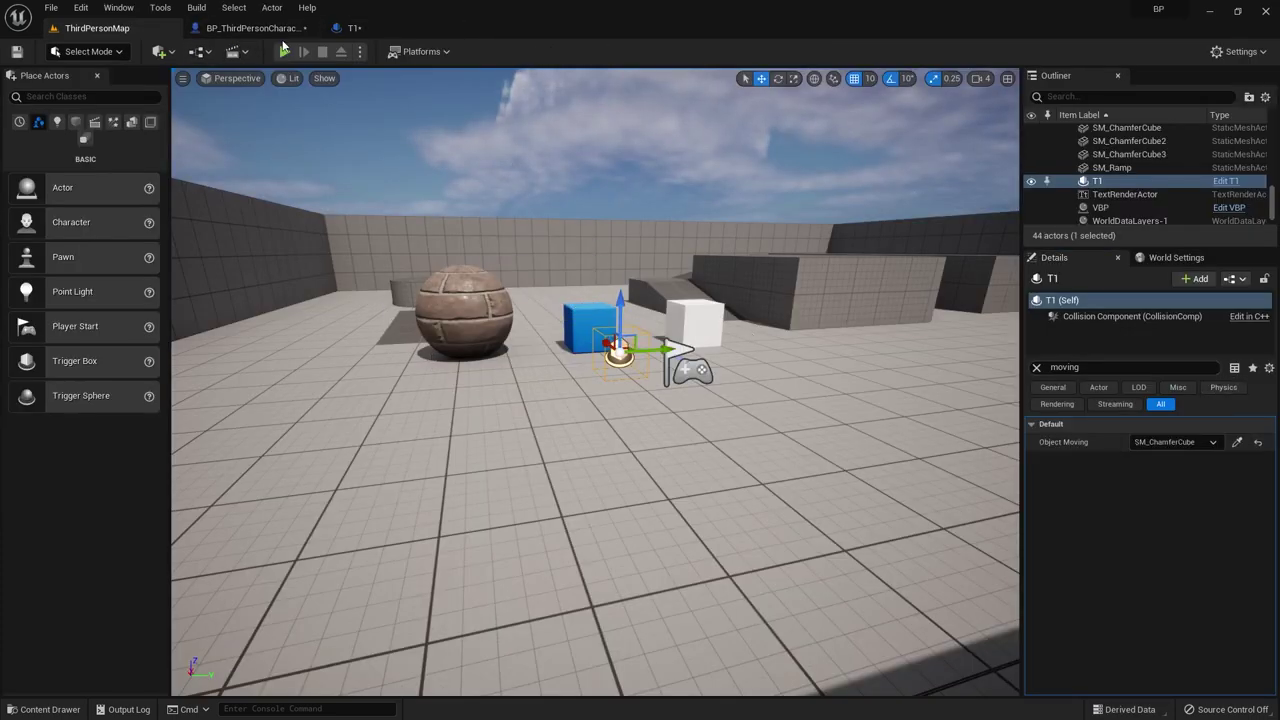
{"action": "left_click", "coordinate": [284, 51]}
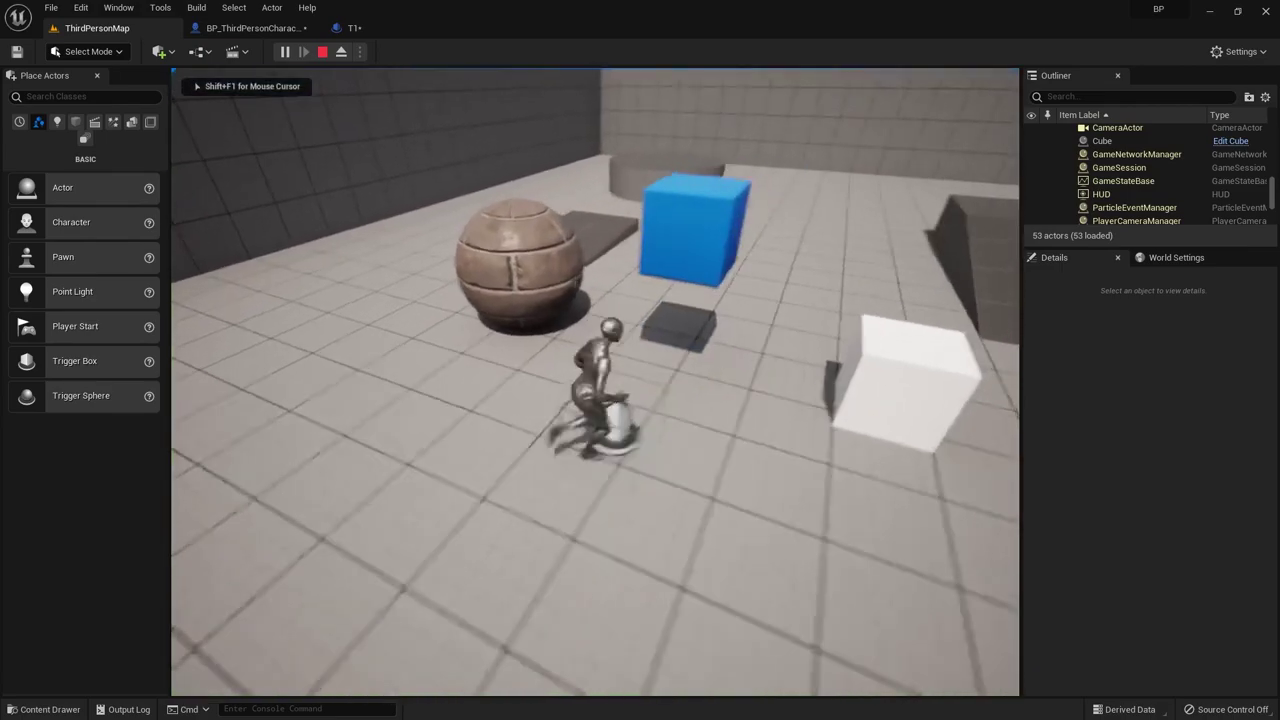
{"action": "key", "text": "w"}
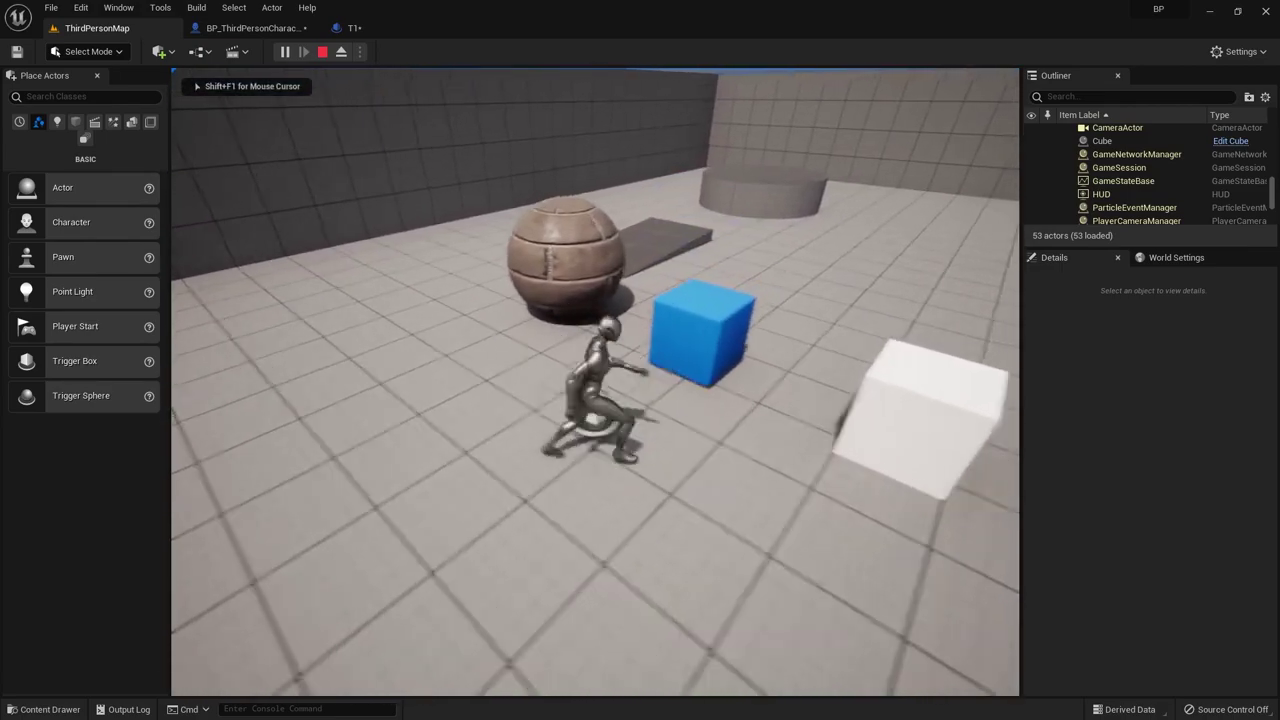
{"action": "key", "text": "w"}
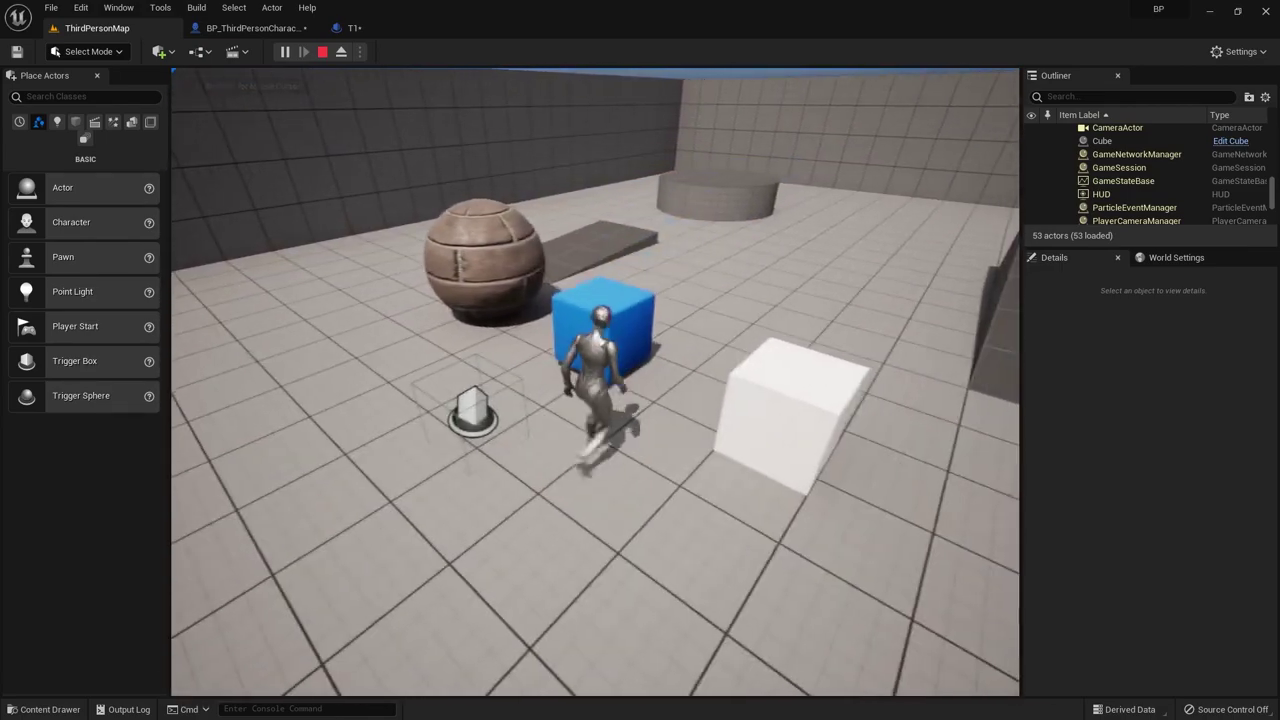
{"action": "key", "text": "w"}
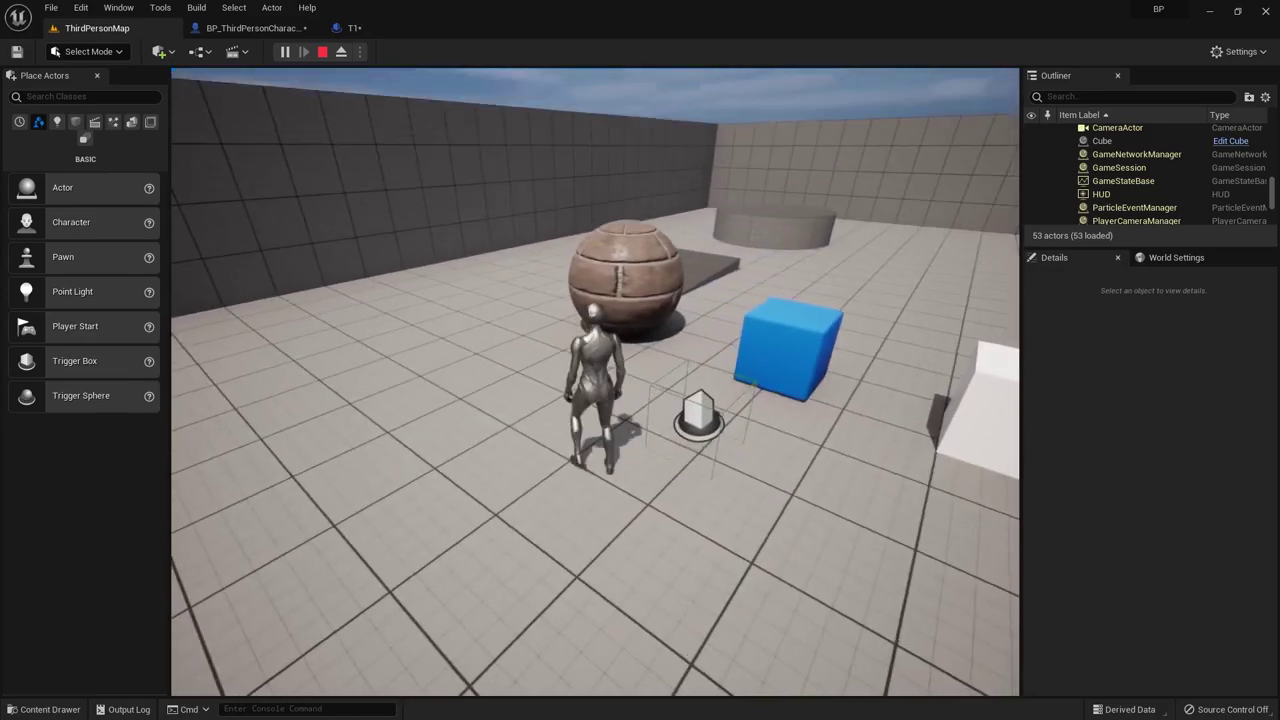
{"action": "key", "text": "Escape"}
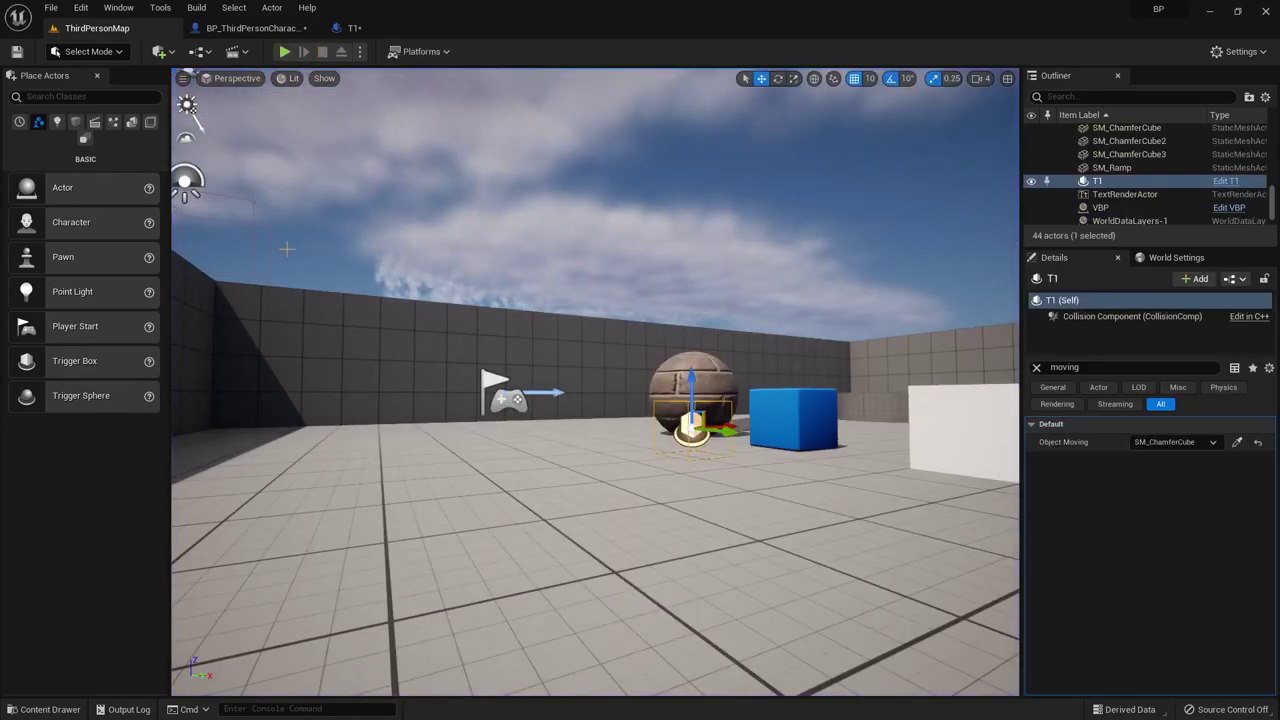
Step: In T1's graph, select the Cast, Get and Set Actor Location nodes after the overlap event
{"action": "left_click", "coordinate": [354, 29]}
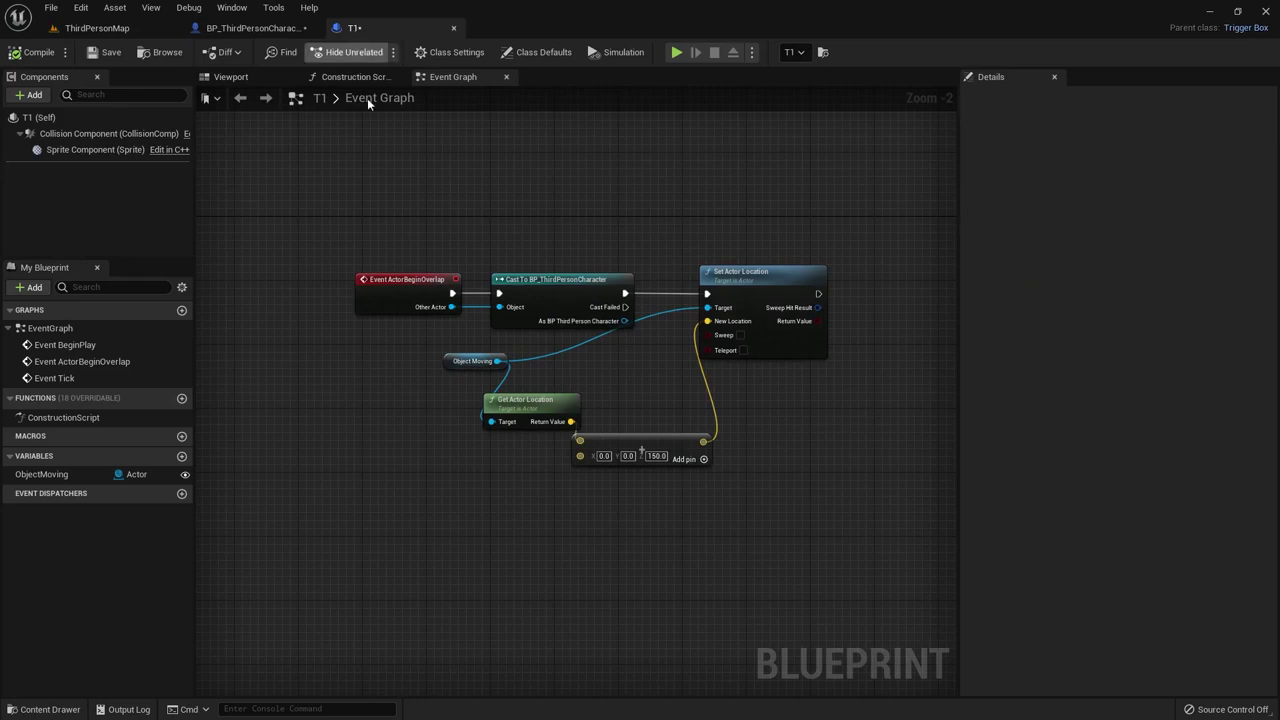
{"action": "scroll", "coordinate": [457, 467], "scroll_direction": "up", "scroll_amount": 2}
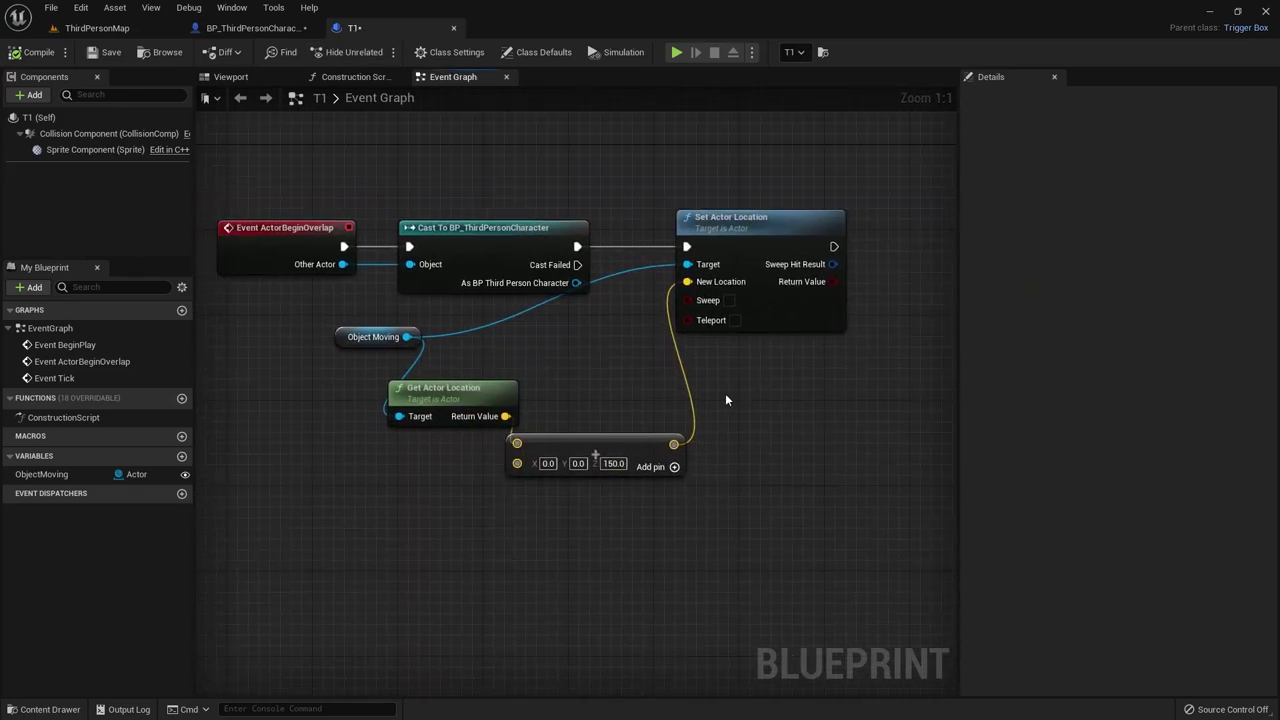
{"action": "left_click_drag", "start_coordinate": [584, 450], "coordinate": [627, 408]}
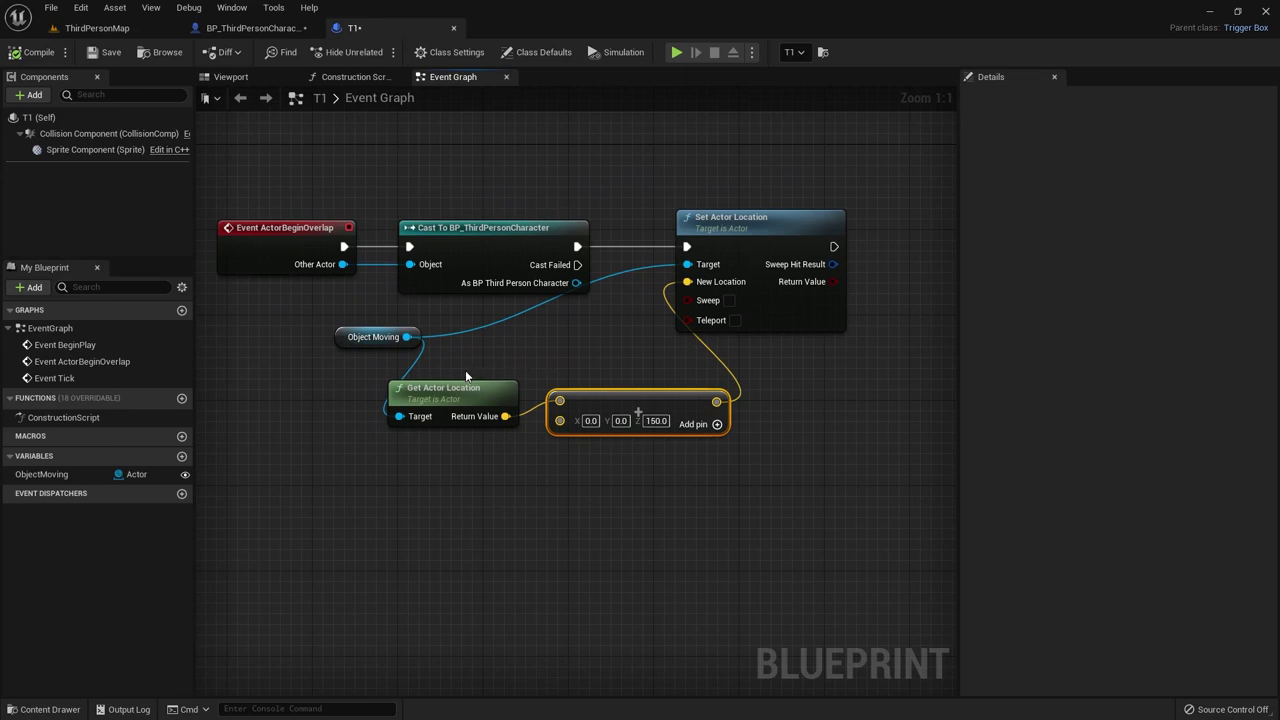
{"action": "left_click_drag", "start_coordinate": [257, 149], "coordinate": [750, 490]}
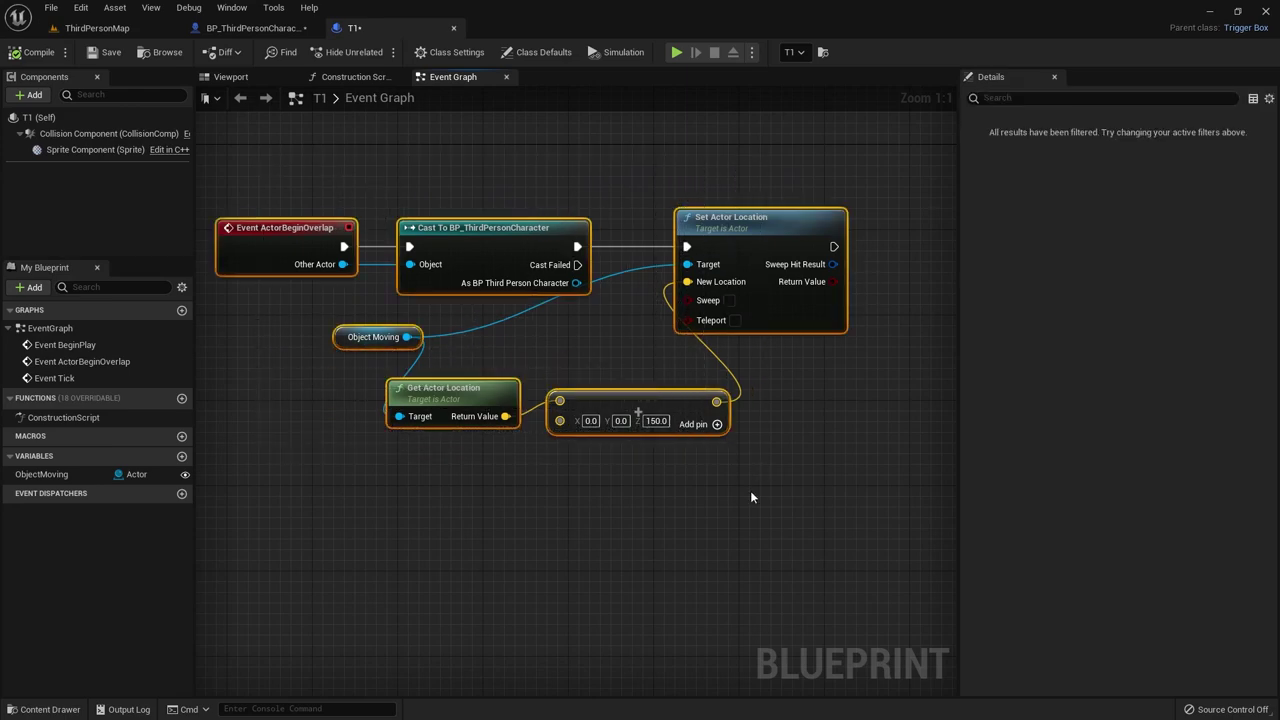
{"action": "left_click_drag", "start_coordinate": [402, 148], "coordinate": [801, 478]}
{"action": "right_click_drag", "start_coordinate": [572, 569], "coordinate": [499, 481]}
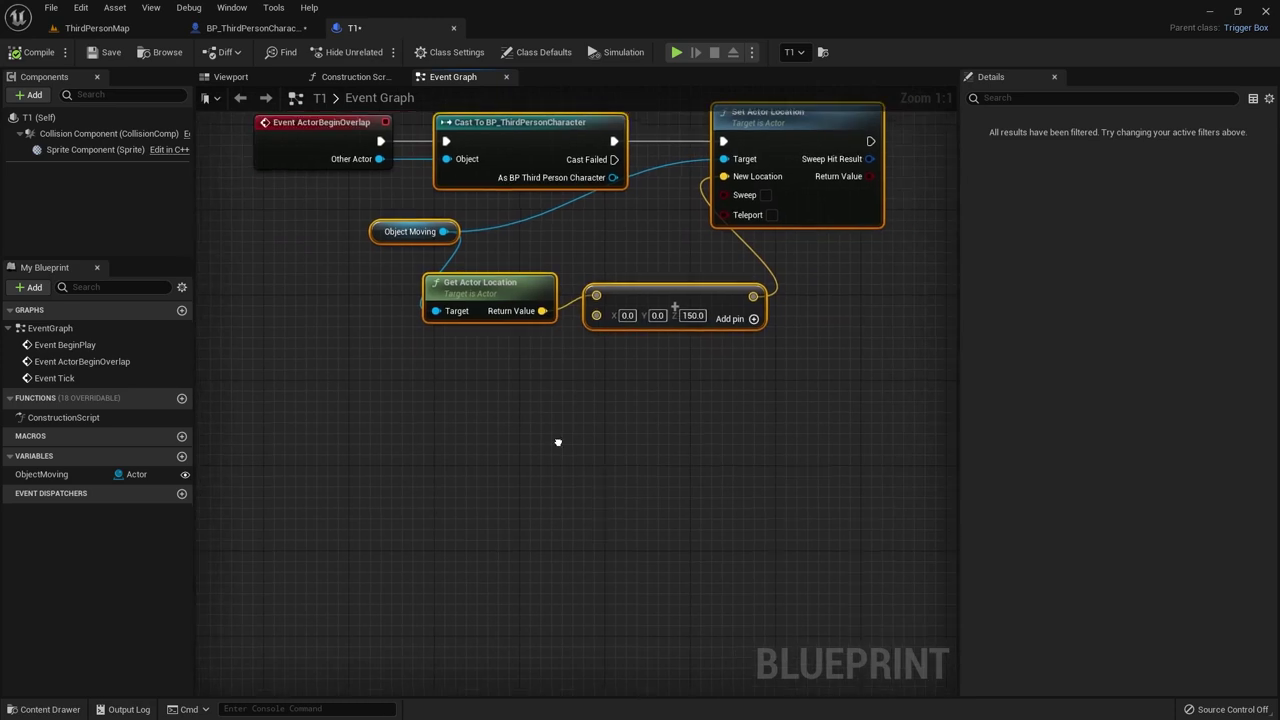
Step: Duplicate the node chain below the original and set the copy's Z offset to -150.0
{"action": "key", "text": "ctrl+c"}
{"action": "key", "text": "ctrl+v"}
{"action": "left_click_drag", "start_coordinate": [450, 404], "coordinate": [558, 414]}
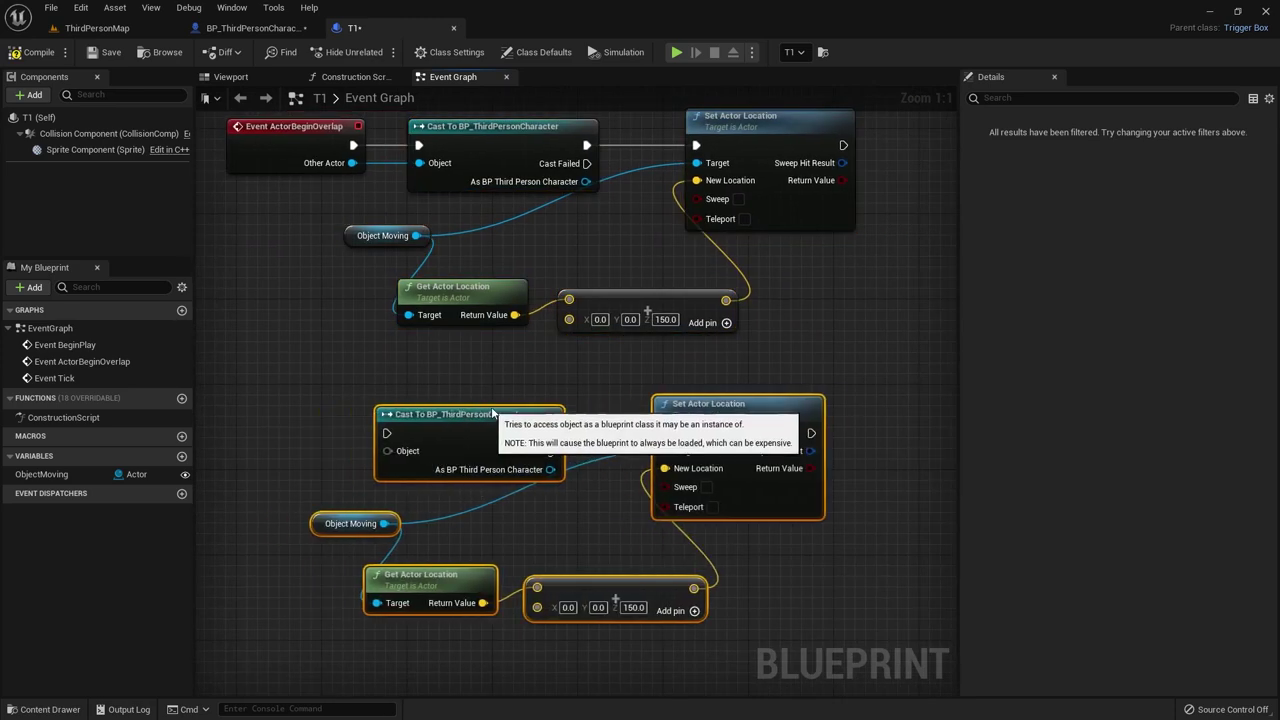
{"action": "left_click", "coordinate": [362, 470]}
{"action": "right_click_drag", "start_coordinate": [632, 635], "coordinate": [715, 639]}
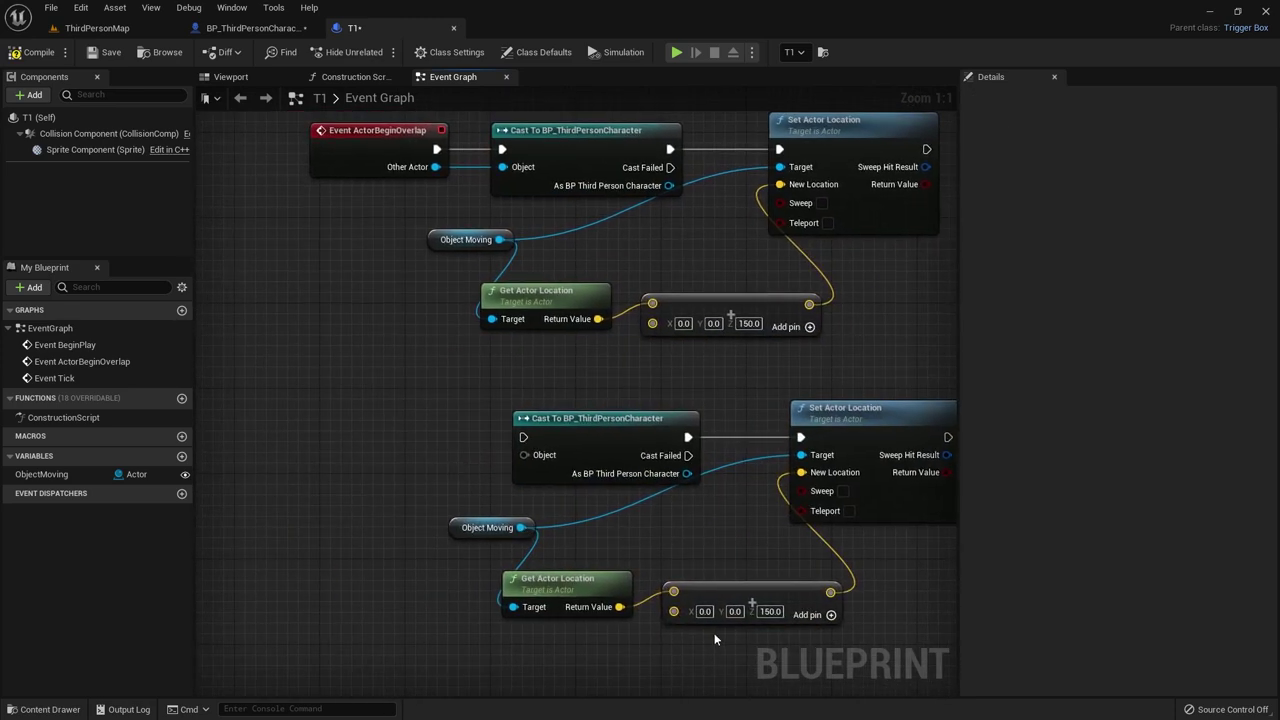
{"action": "left_click", "coordinate": [768, 611]}
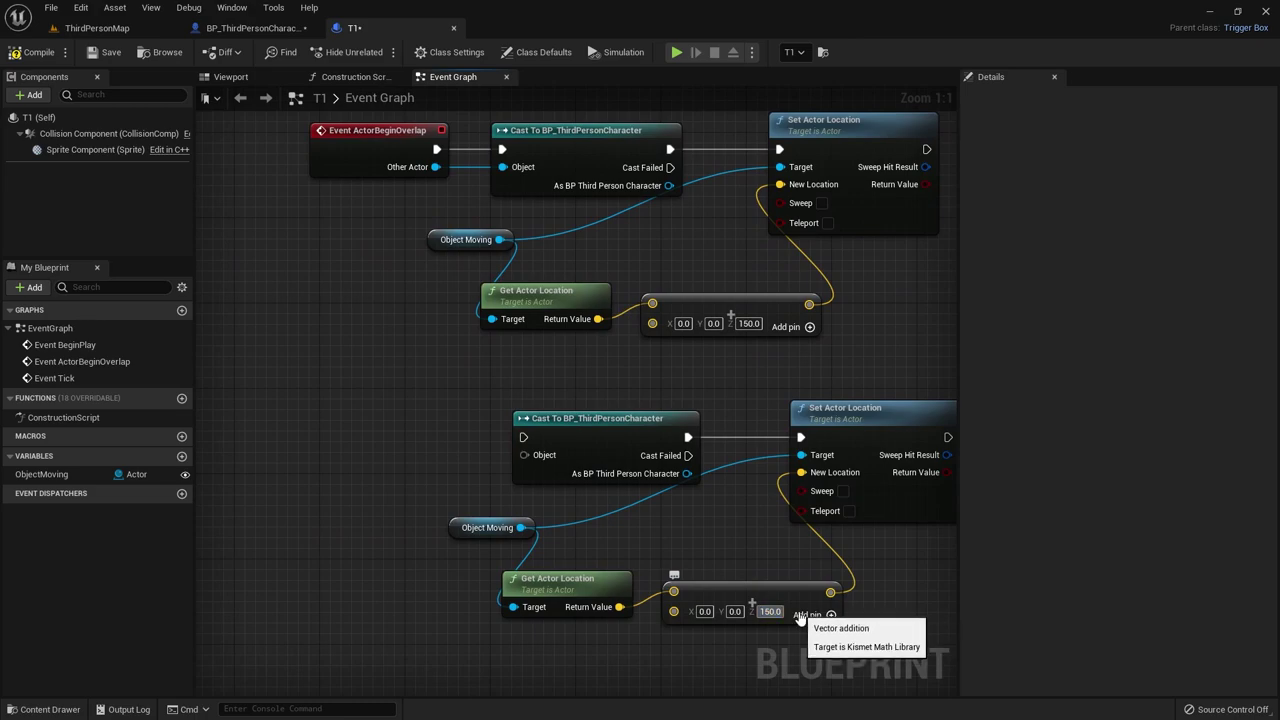
{"action": "type", "text": "-150"}
{"action": "key", "text": "Return"}
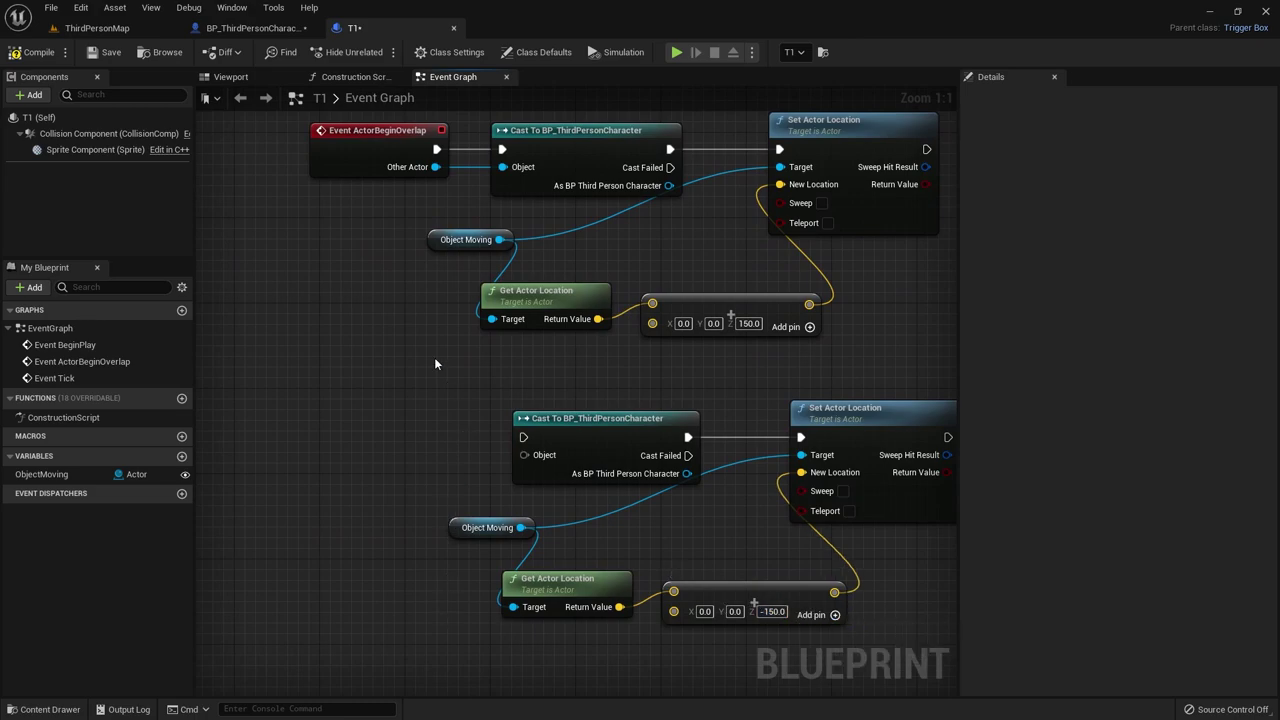
Step: Look over the T1 trigger in the level, then go back to T1's event graph
{"action": "left_click", "coordinate": [379, 151]}
{"action": "right_click_drag", "start_coordinate": [357, 297], "coordinate": [318, 314]}
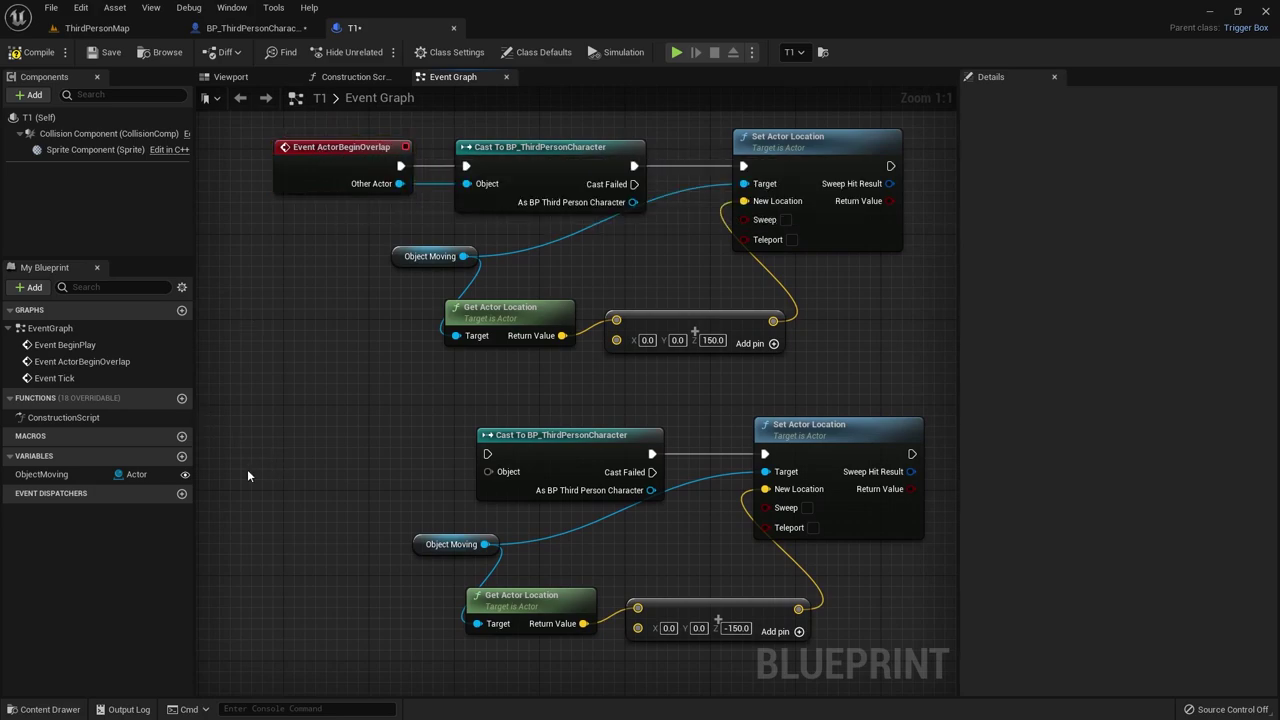
{"action": "left_click", "coordinate": [97, 28]}
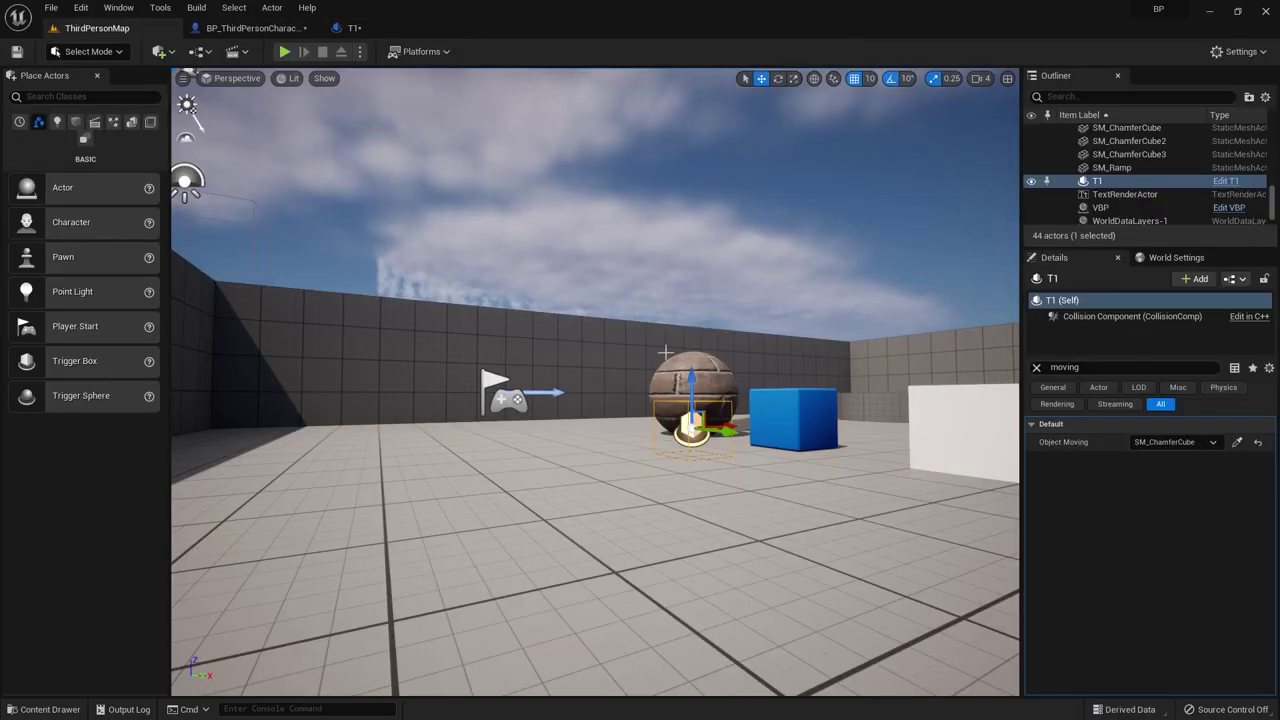
{"action": "left_click_drag", "start_coordinate": [672, 420], "coordinate": [434, 500], "text": "alt"}
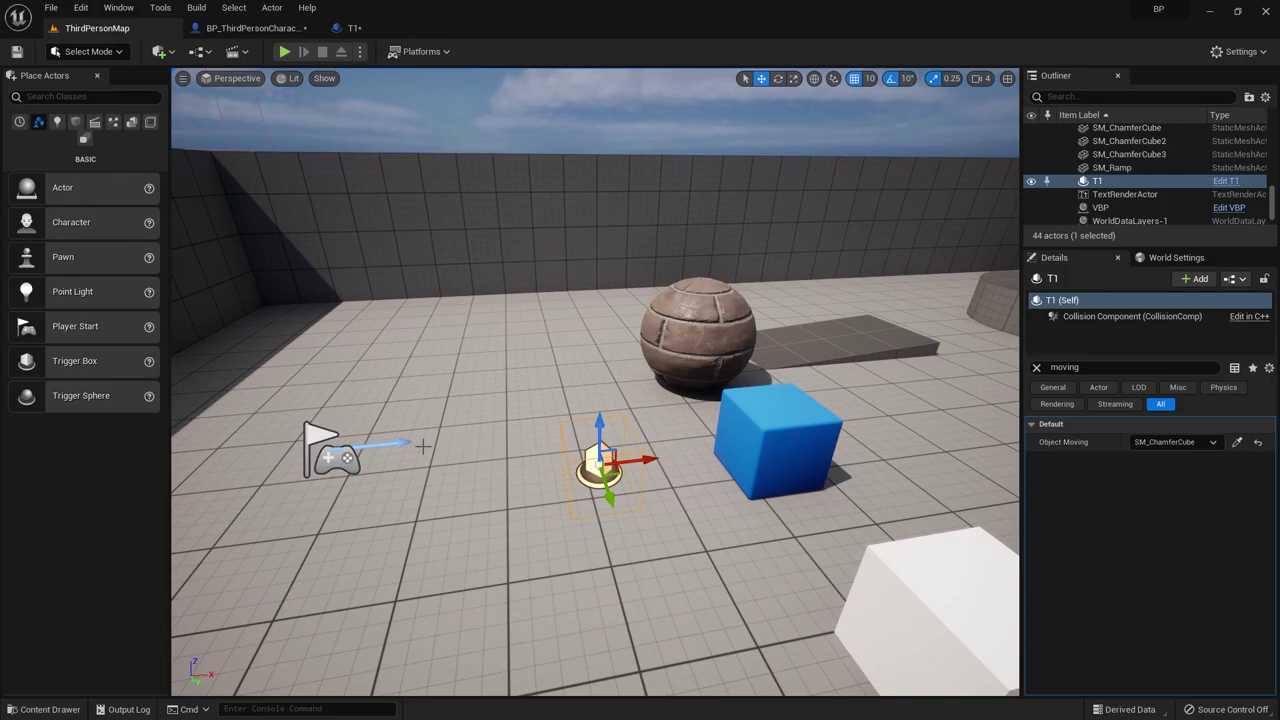
{"action": "left_click", "coordinate": [354, 28]}
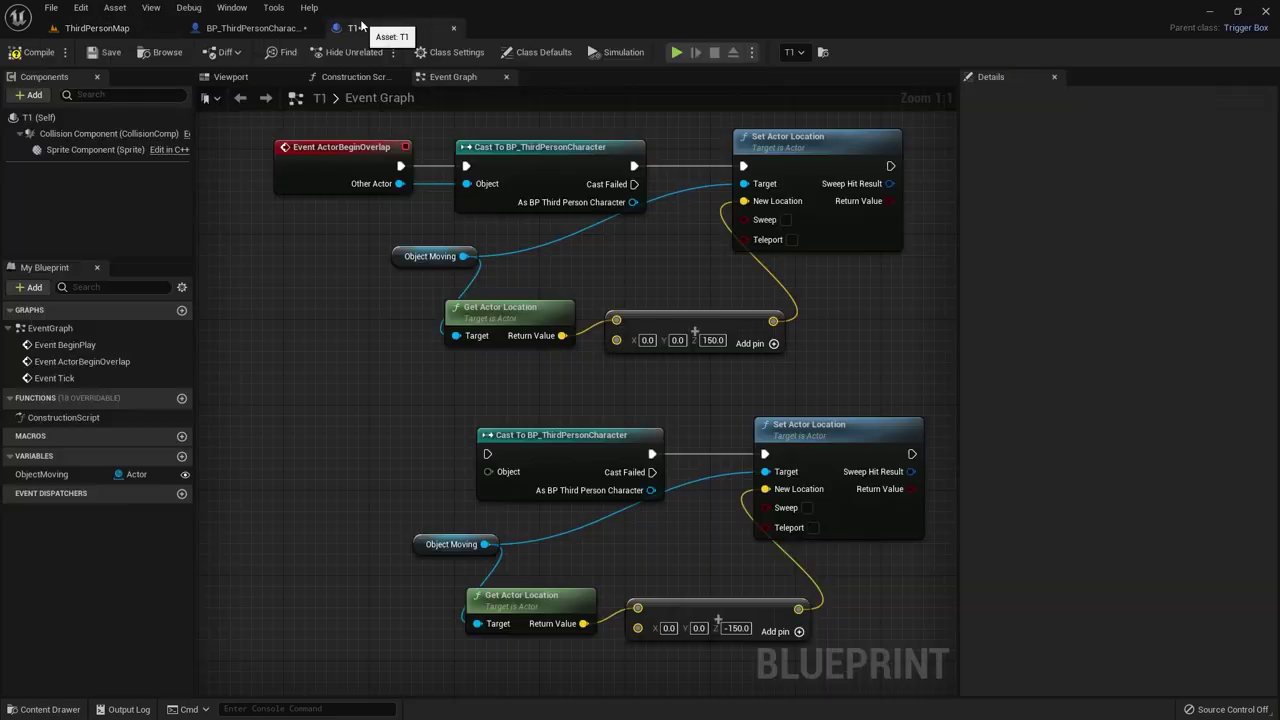
Step: Add an Event ActorEndOverlap node via the 'event actor' search and place it beside the lower chain
{"action": "right_click", "coordinate": [306, 437]}
{"action": "type", "text": "eb"}
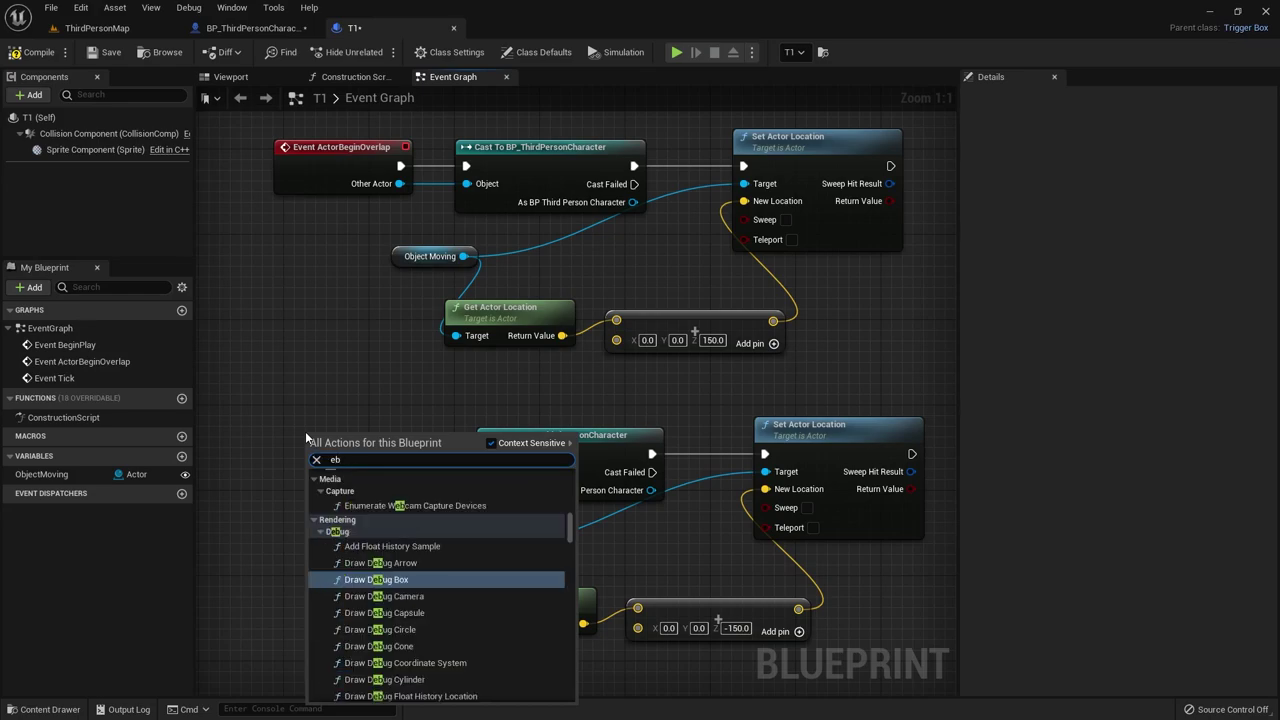
{"action": "key", "text": "BackSpace"}
{"action": "key", "text": "BackSpace"}
{"action": "type", "text": "event a"}
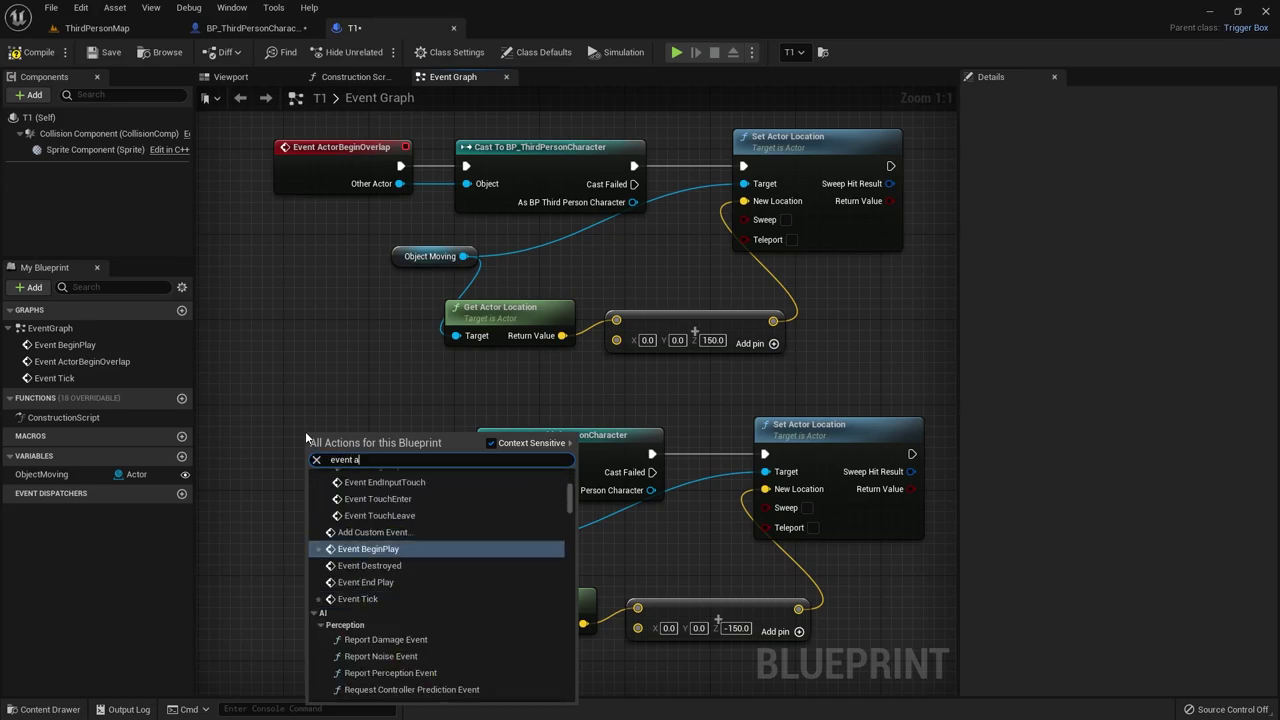
{"action": "type", "text": "ctor"}
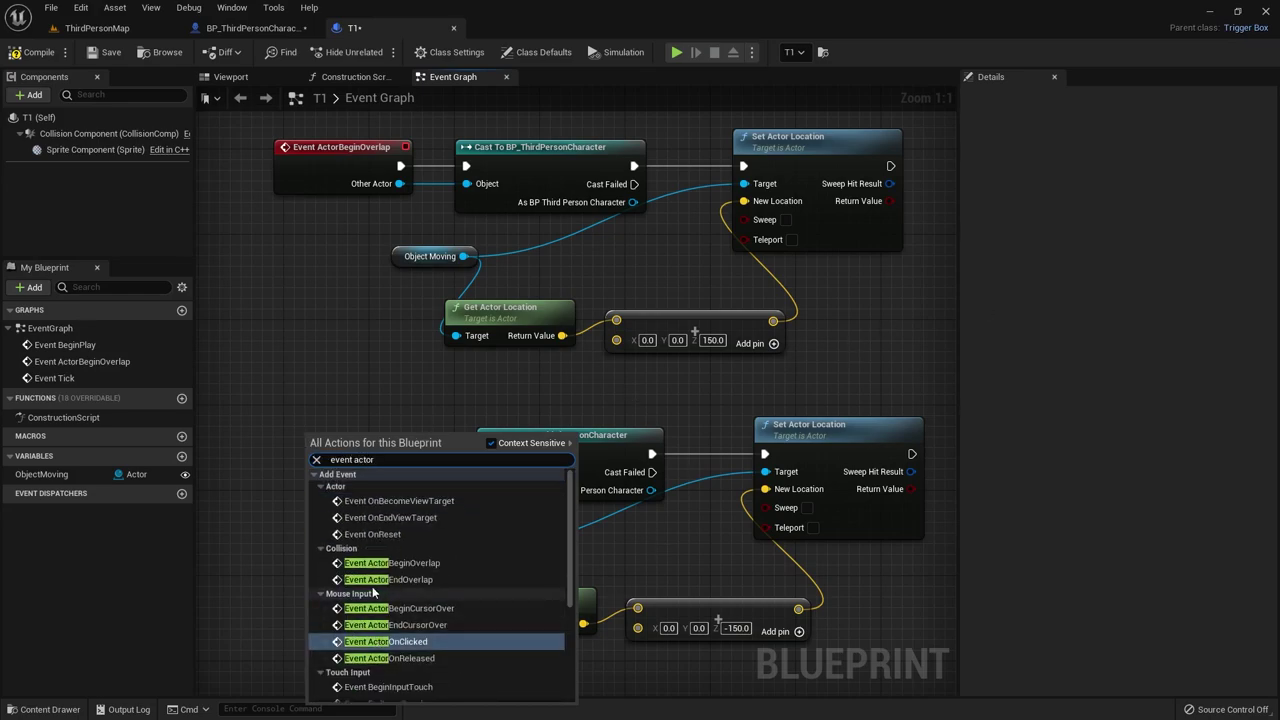
{"action": "left_click", "coordinate": [385, 580]}
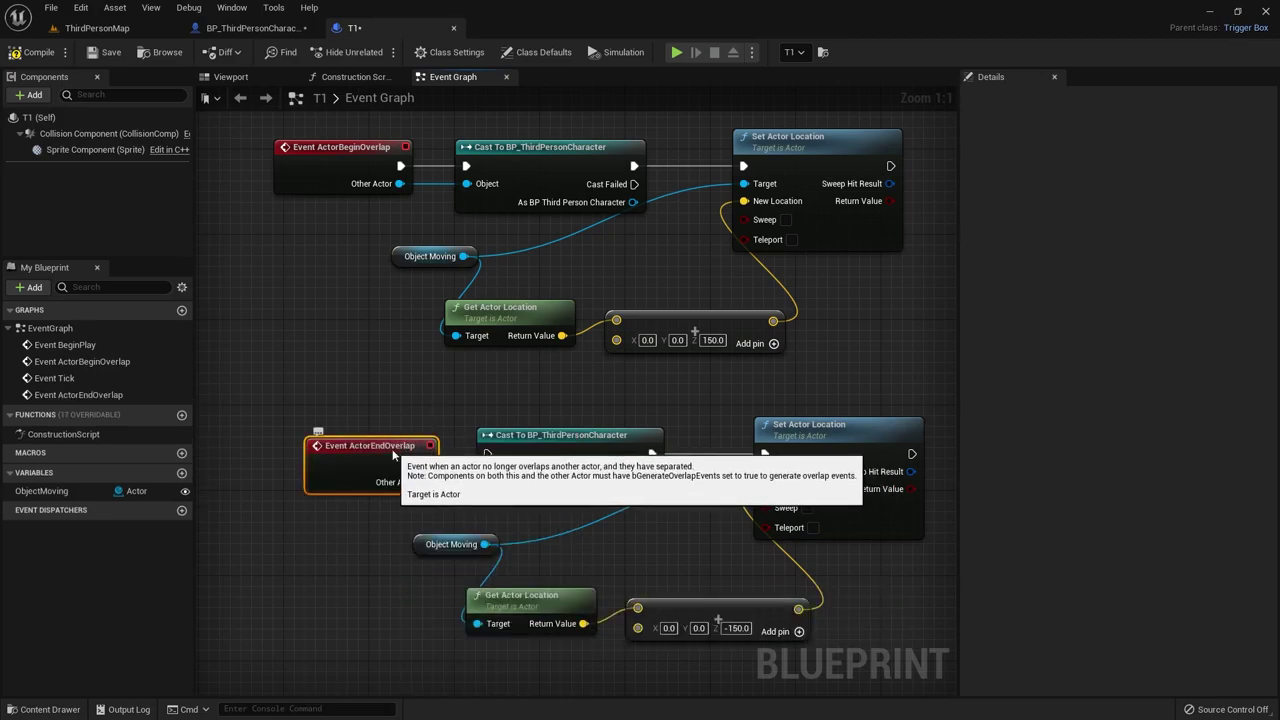
{"action": "mouse_move", "coordinate": [425, 465]}
{"action": "left_mouse_down"}
{"action": "mouse_move", "coordinate": [372, 455]}
{"action": "mouse_move", "coordinate": [516, 476]}
{"action": "mouse_move", "coordinate": [495, 472]}
{"action": "left_mouse_up"}
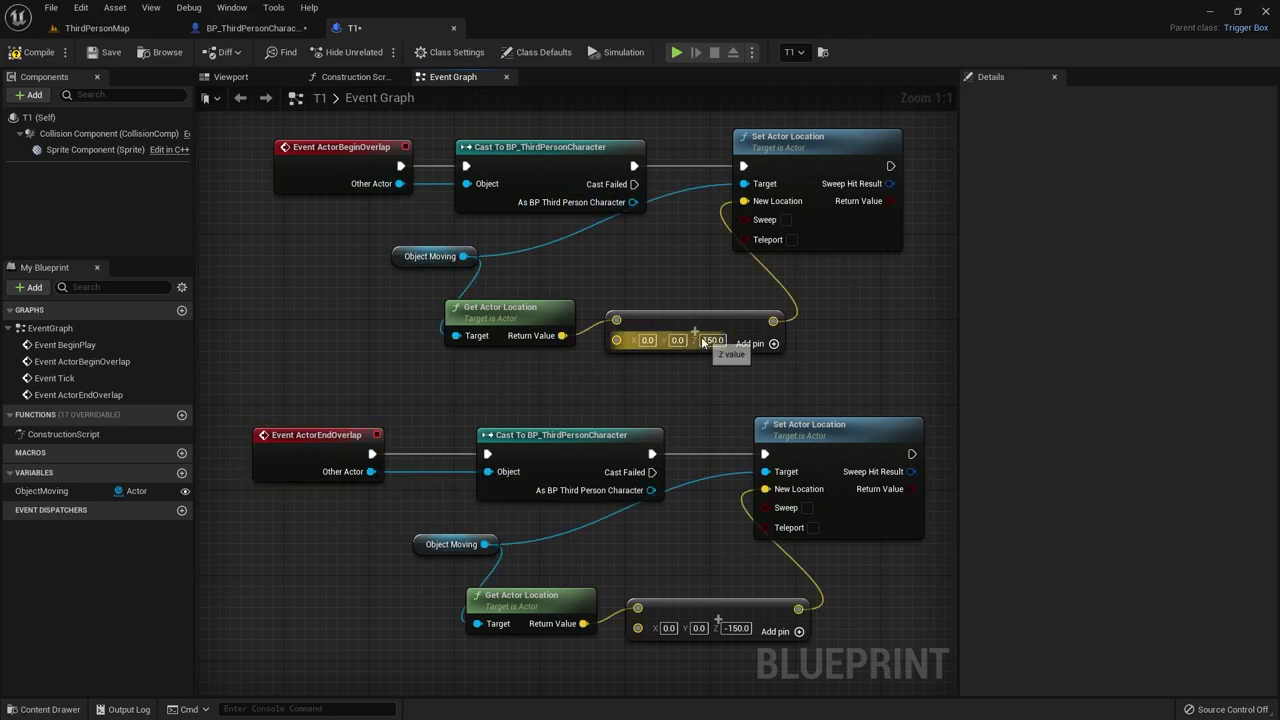
{"action": "key", "text": "Return"}
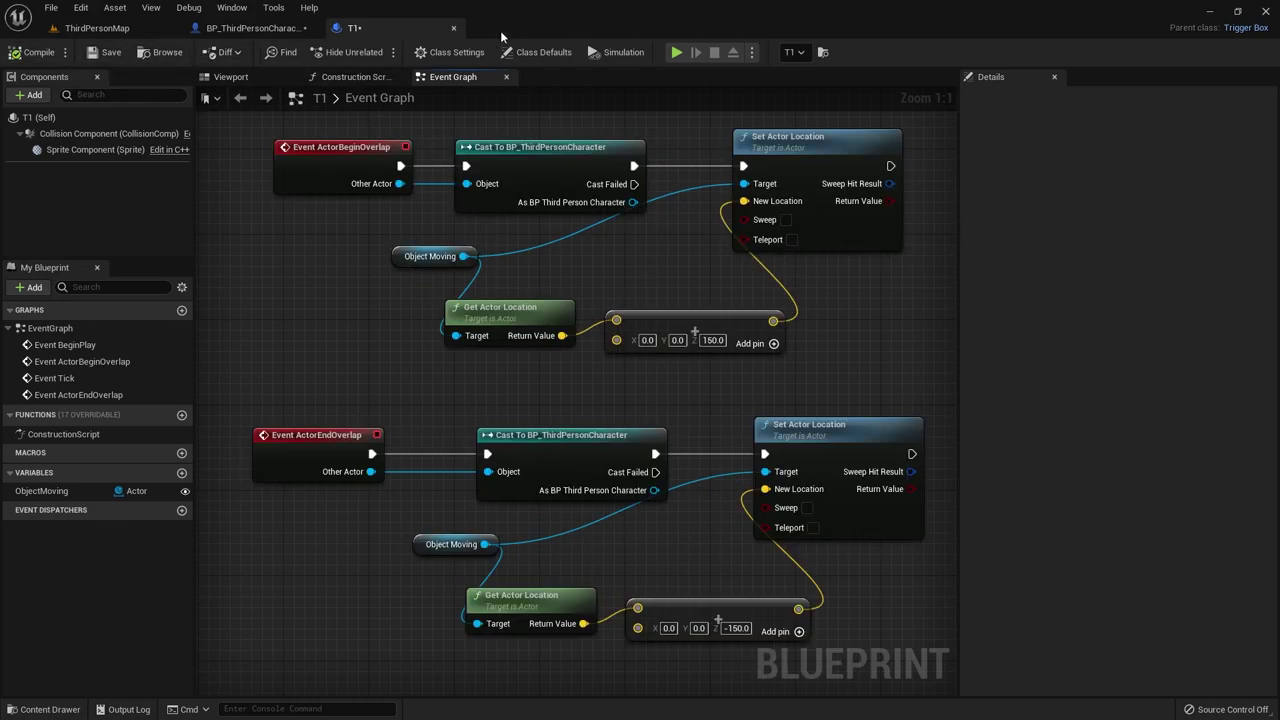
Step: After a brief preview play, set T1's Object Moving to VBP with the eyedropper
{"action": "left_click", "coordinate": [674, 56]}
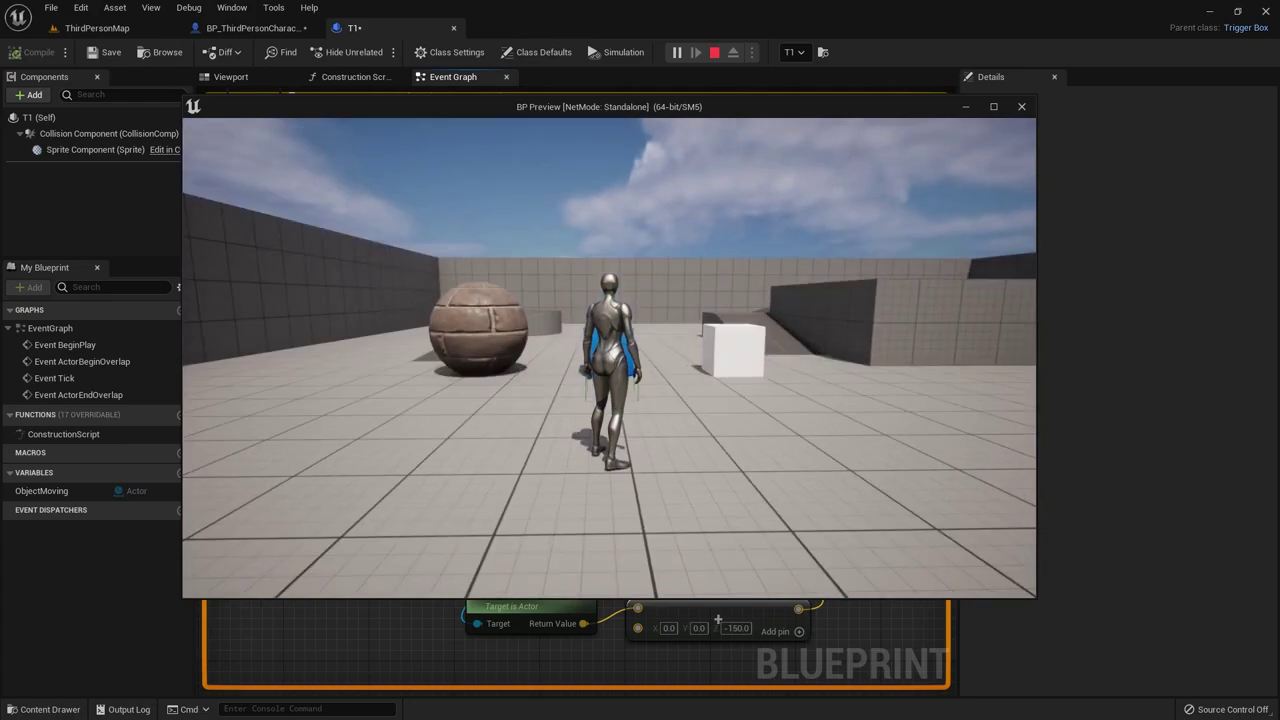
{"action": "key", "text": "Escape"}
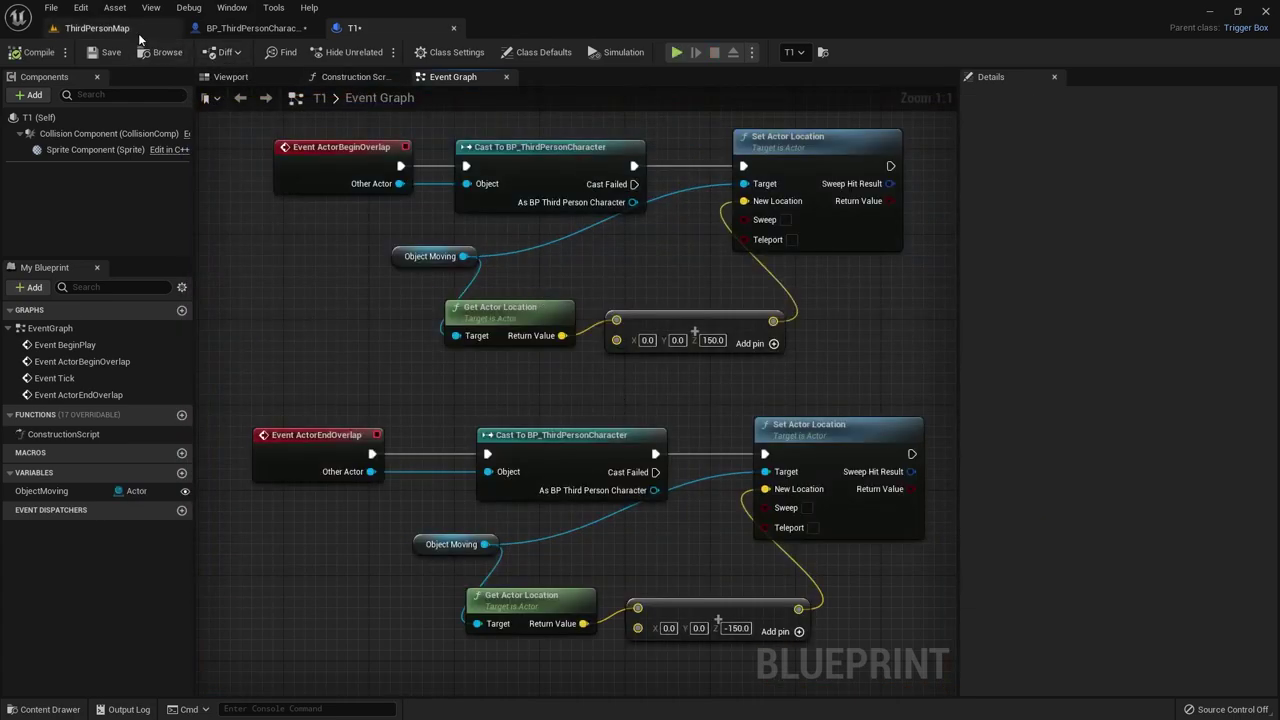
{"action": "left_click", "coordinate": [97, 28]}
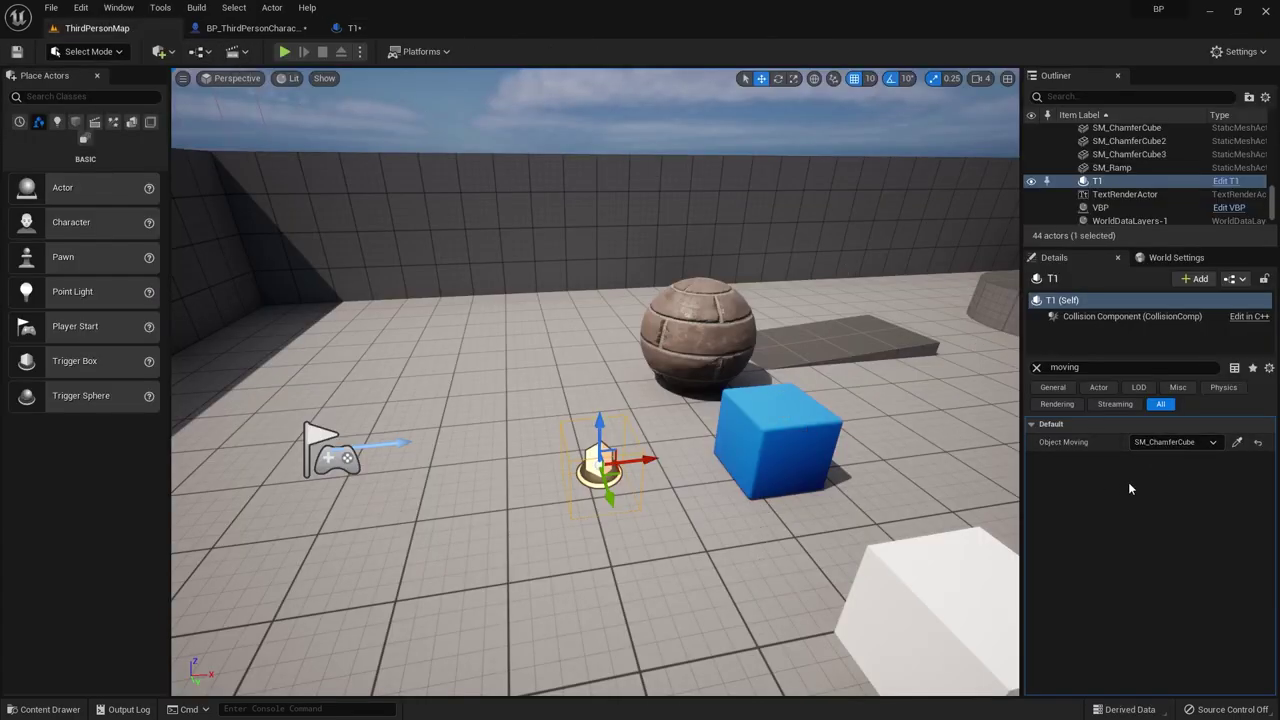
{"action": "left_click", "coordinate": [1237, 442]}
{"action": "left_click", "coordinate": [455, 208]}
Step: Play-test the level with VBP as the moving object, then stop and view T1
{"action": "left_click", "coordinate": [284, 51]}
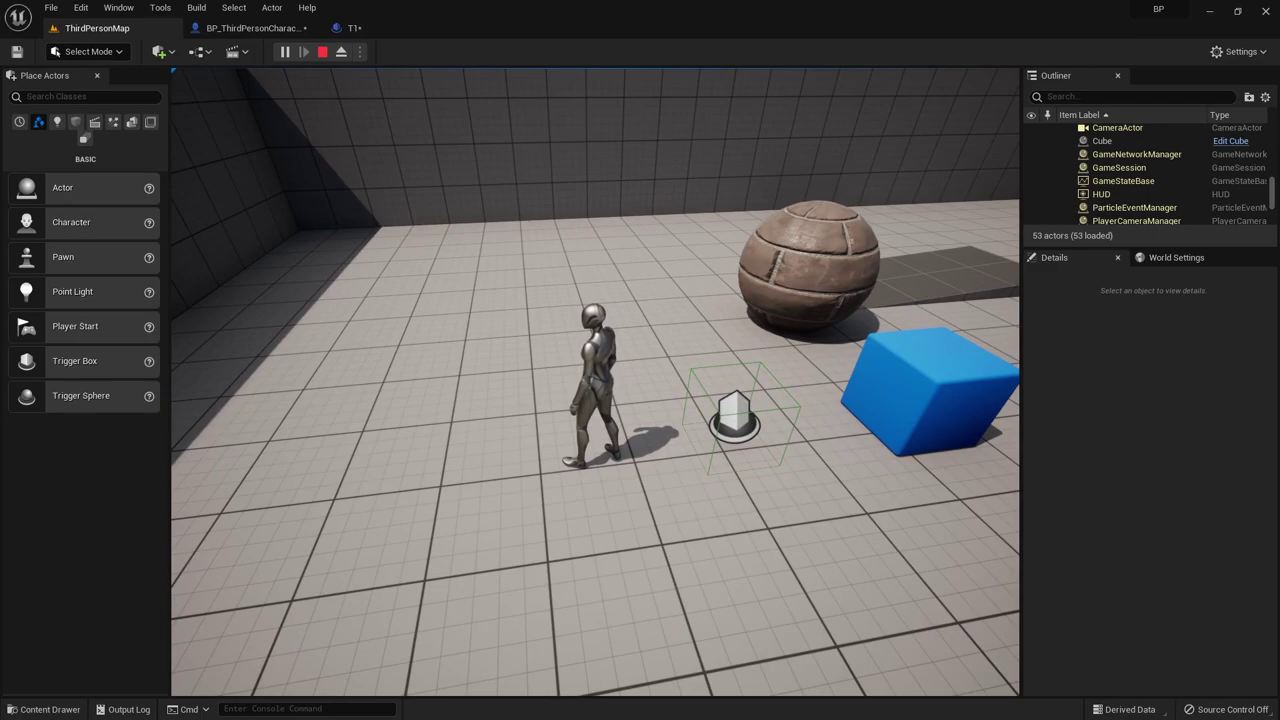
{"action": "key", "text": "Escape"}
{"action": "left_click_drag", "start_coordinate": [552, 270], "coordinate": [588, 272], "text": "alt"}
Step: Run another play test, look over the sphere and cubes, and reopen T1's event graph
{"action": "key", "text": "e"}
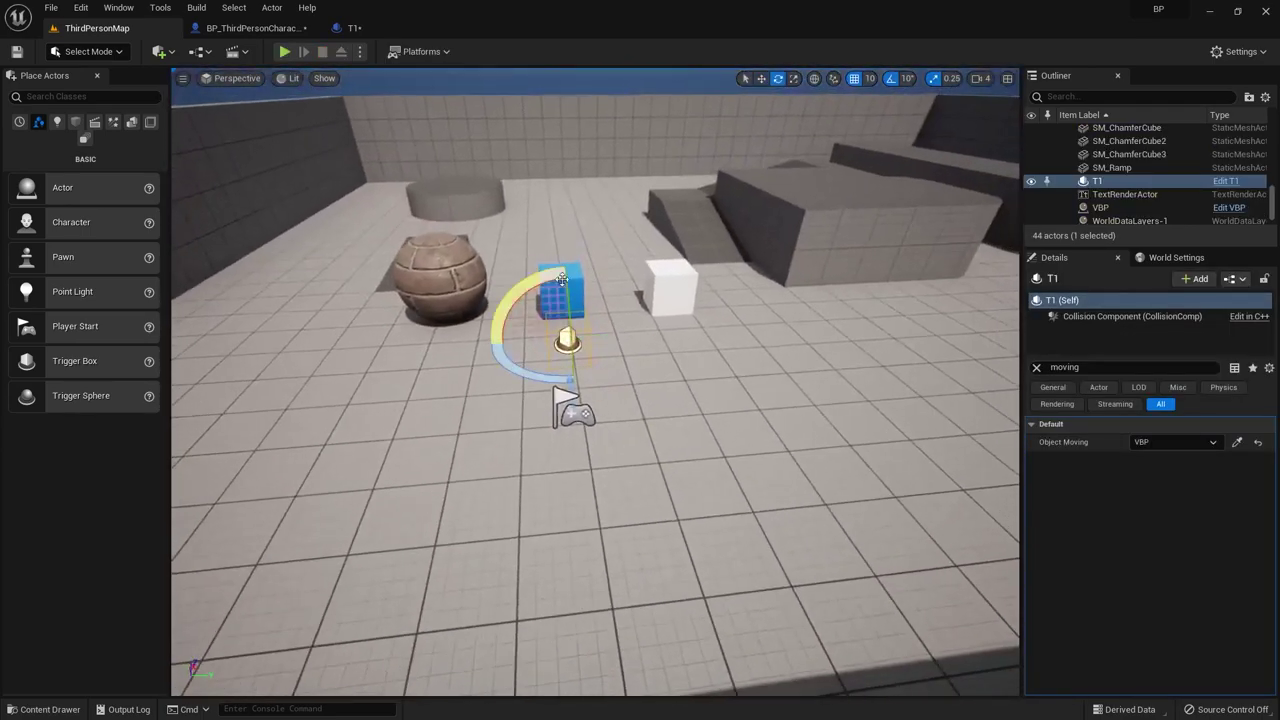
{"action": "left_click", "coordinate": [1237, 442]}
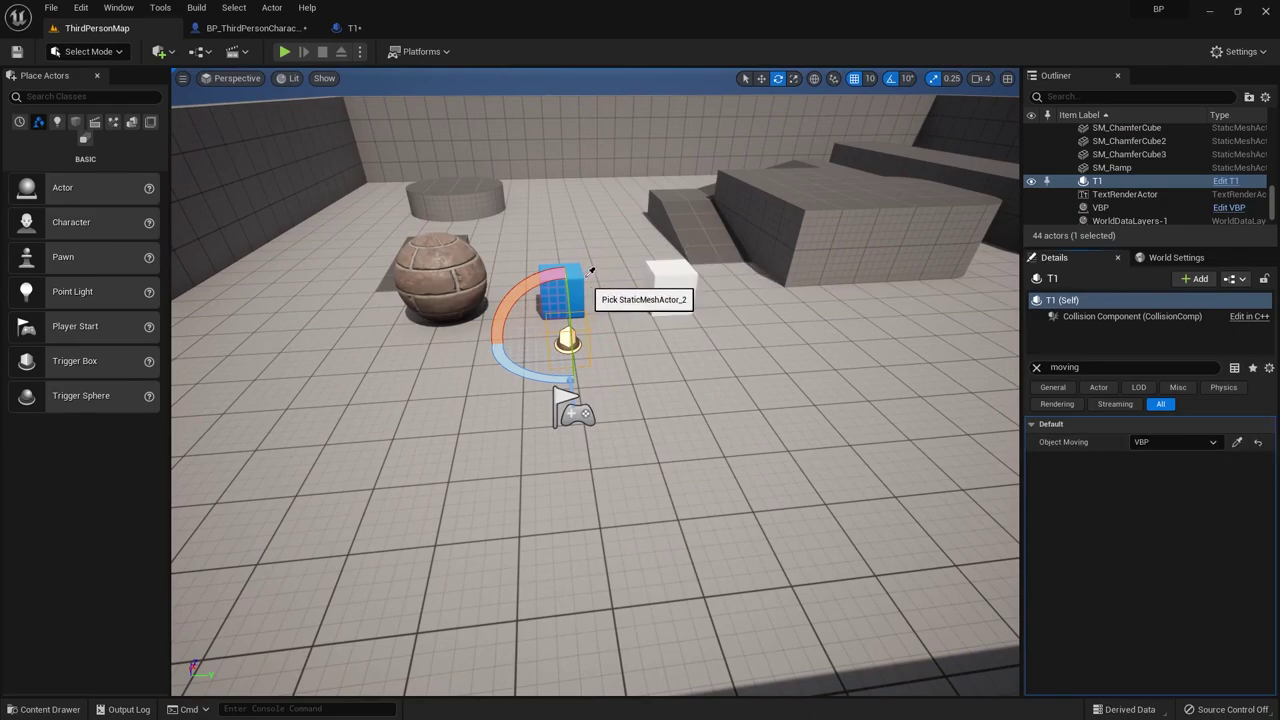
{"action": "left_click", "coordinate": [284, 51]}
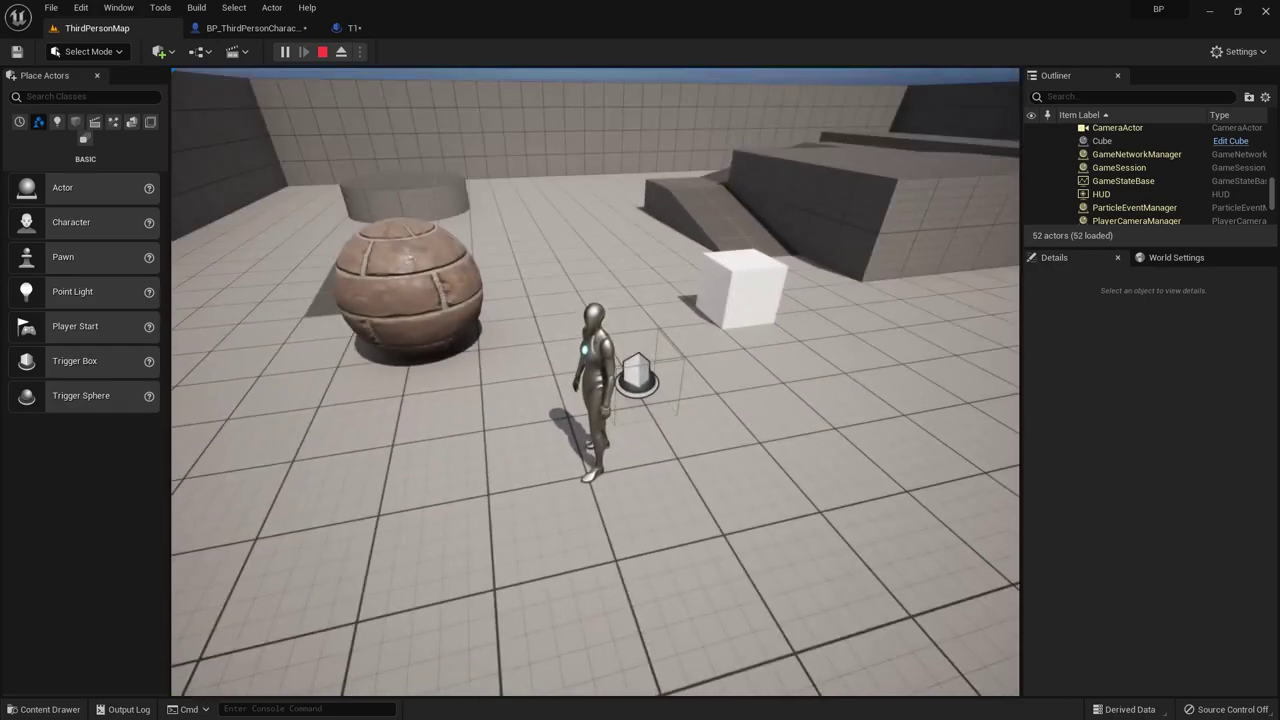
{"action": "key", "text": "Escape"}
{"action": "right_click_drag", "start_coordinate": [722, 343], "coordinate": [751, 204]}
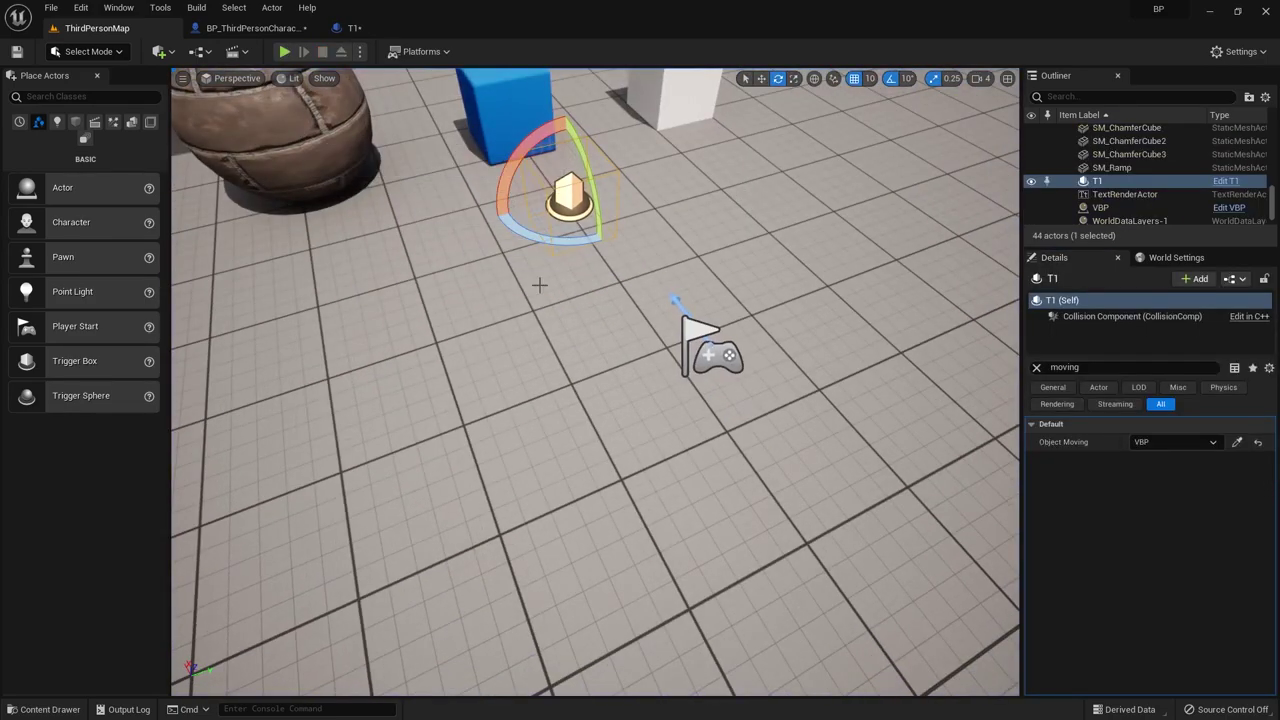
{"action": "right_click_drag", "start_coordinate": [537, 283], "coordinate": [530, 289]}
{"action": "key", "text": "Escape"}
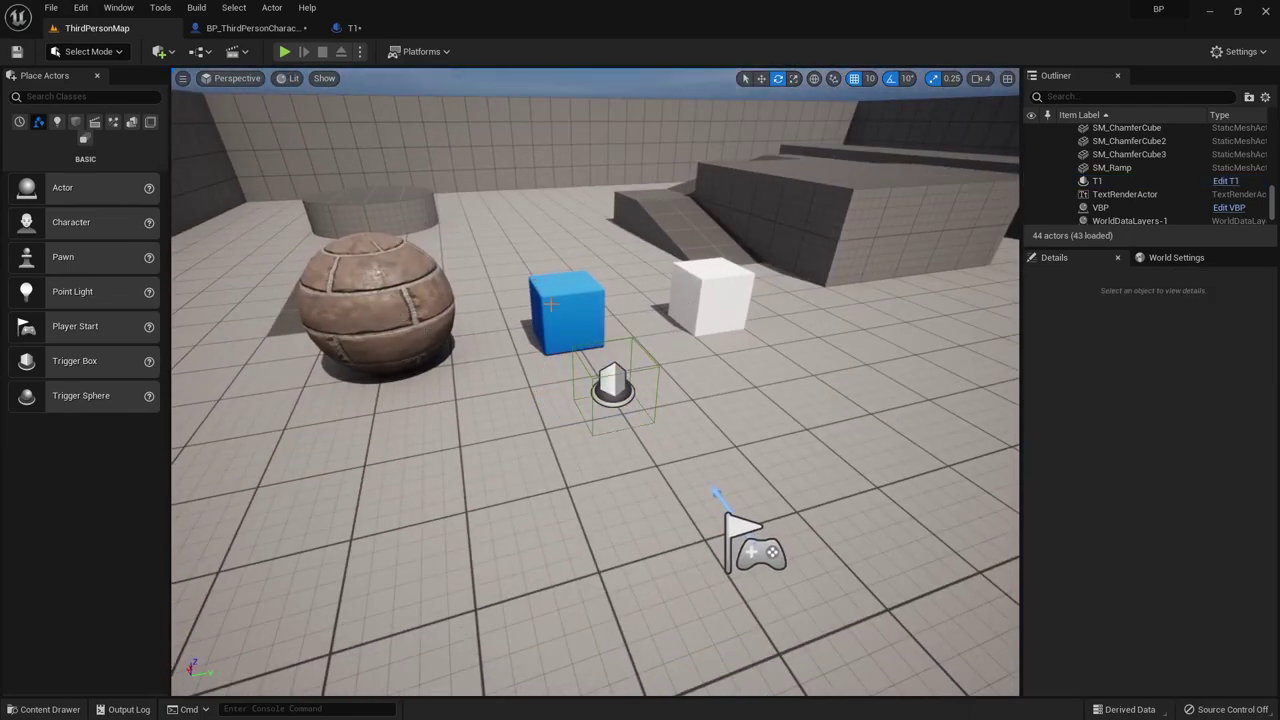
{"action": "left_click", "coordinate": [350, 28]}
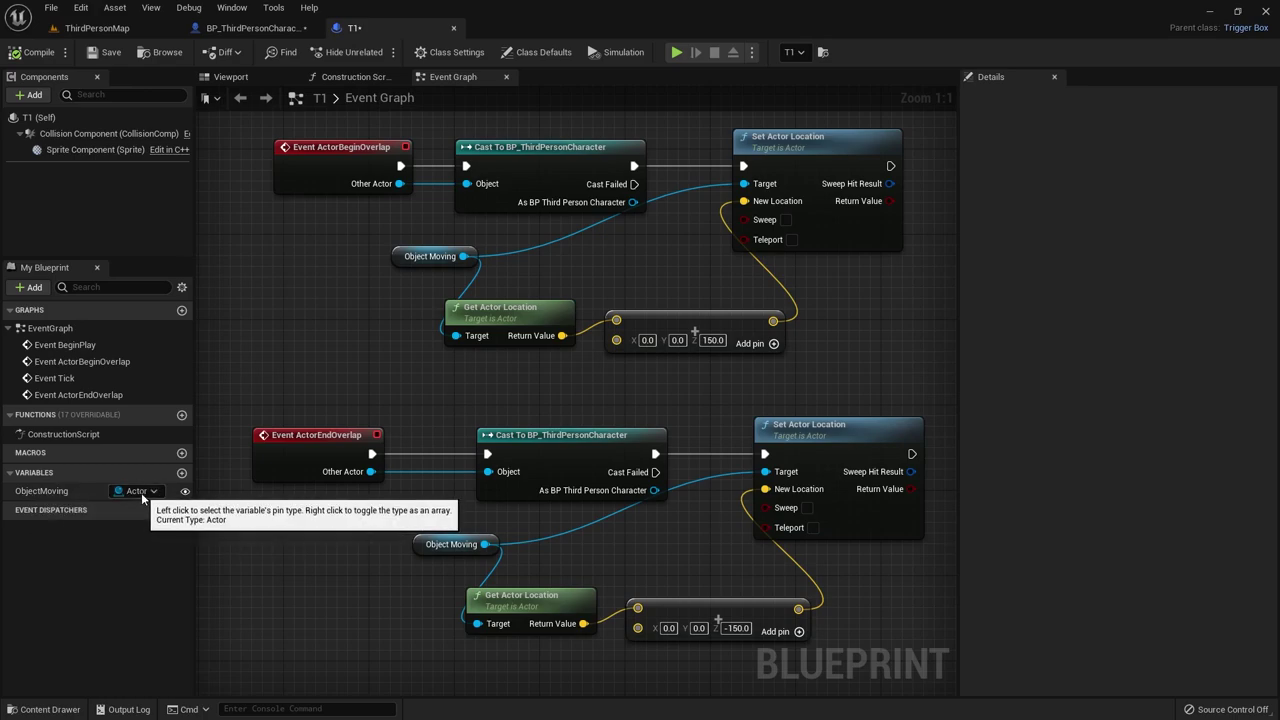
Step: Move the T1 trigger left onto the floor beside the sphere
{"action": "left_click", "coordinate": [87, 492]}
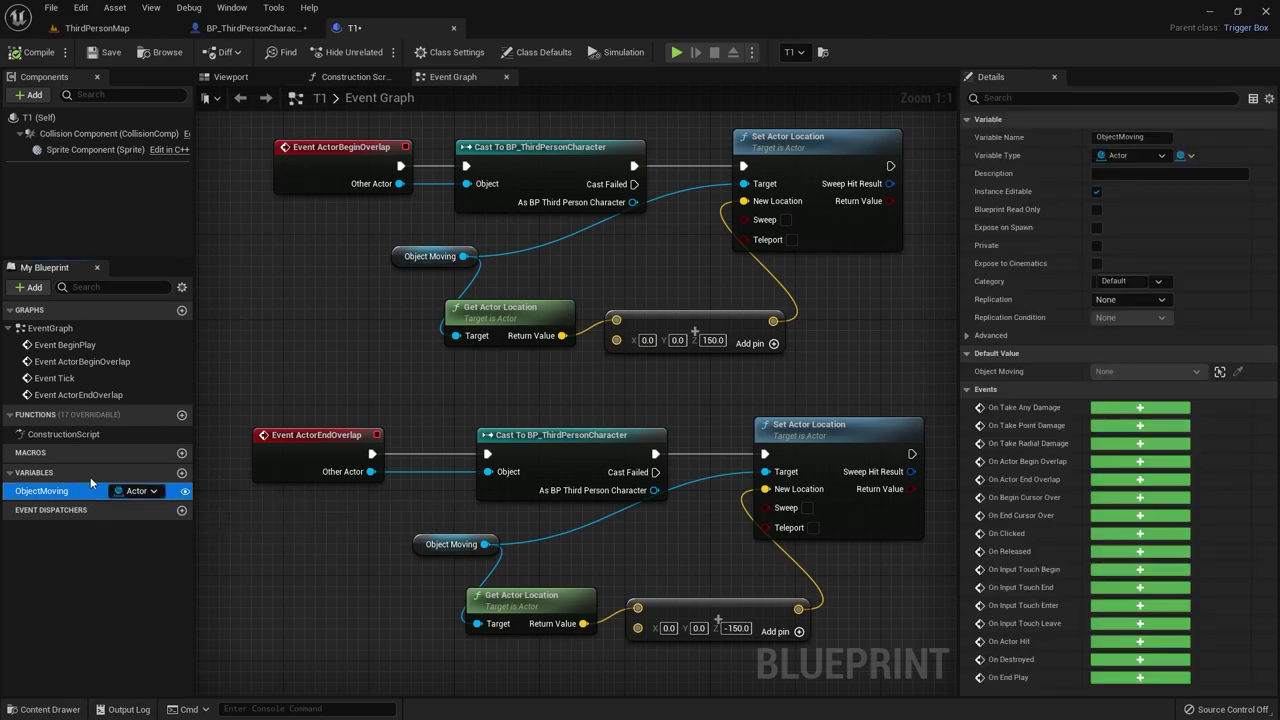
{"action": "left_click", "coordinate": [100, 29]}
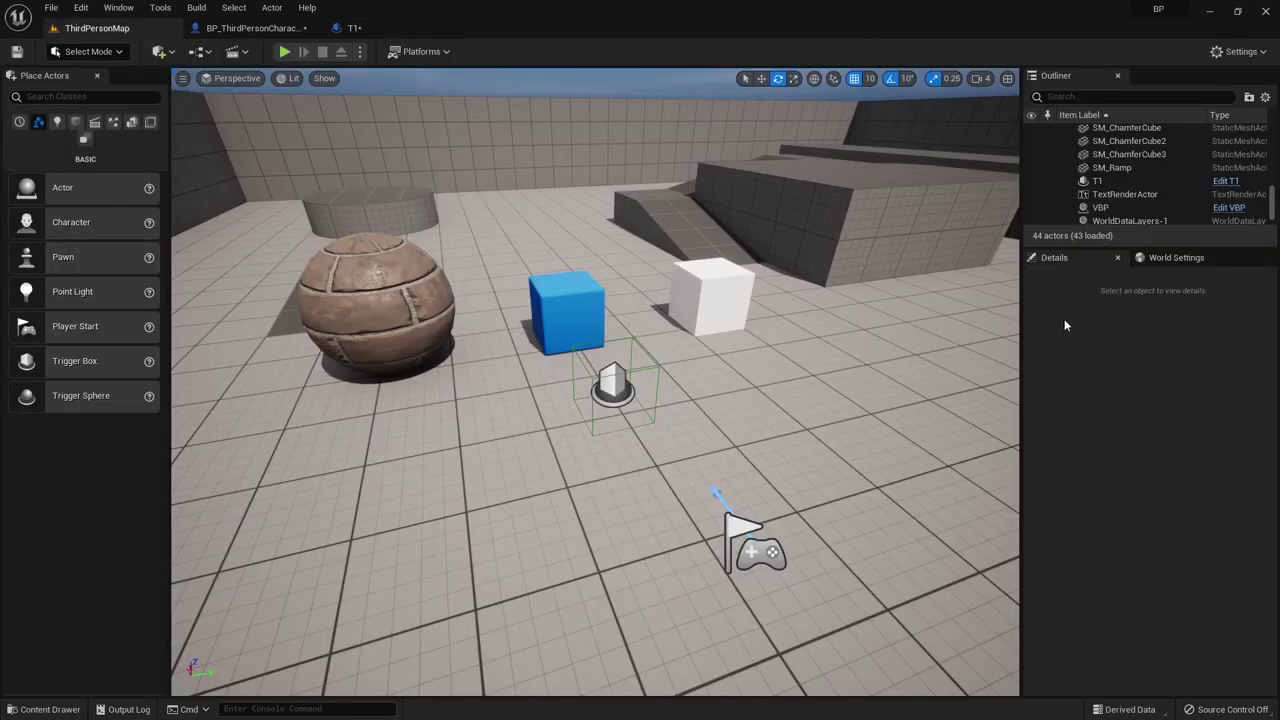
{"action": "left_click", "coordinate": [612, 385]}
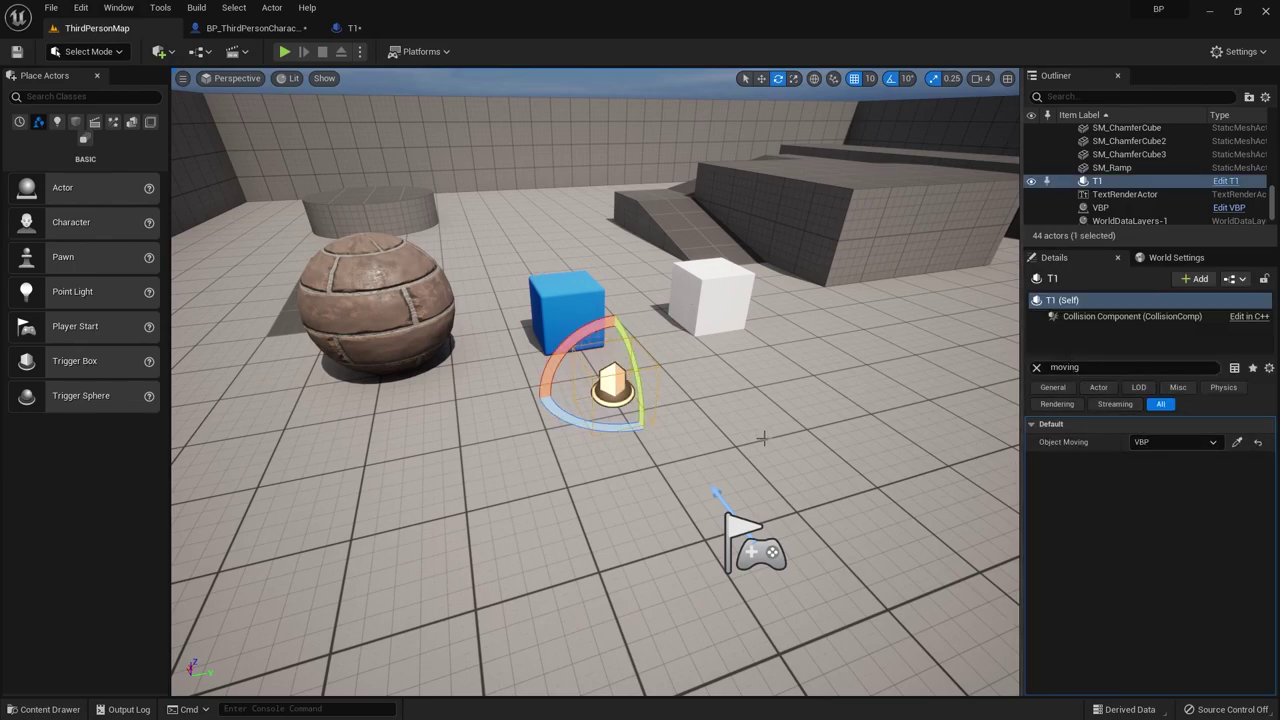
{"action": "key", "text": "w"}
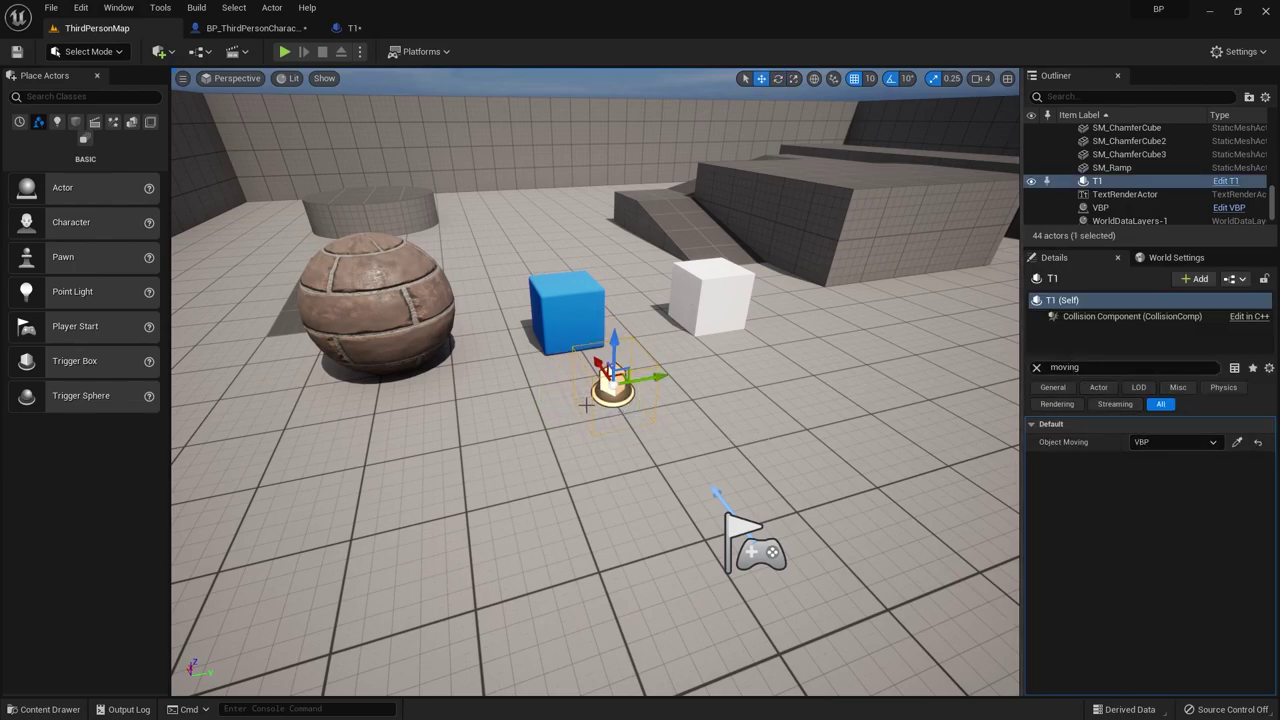
{"action": "left_click_drag", "start_coordinate": [653, 377], "coordinate": [413, 418]}
{"action": "left_click", "coordinate": [556, 448]}
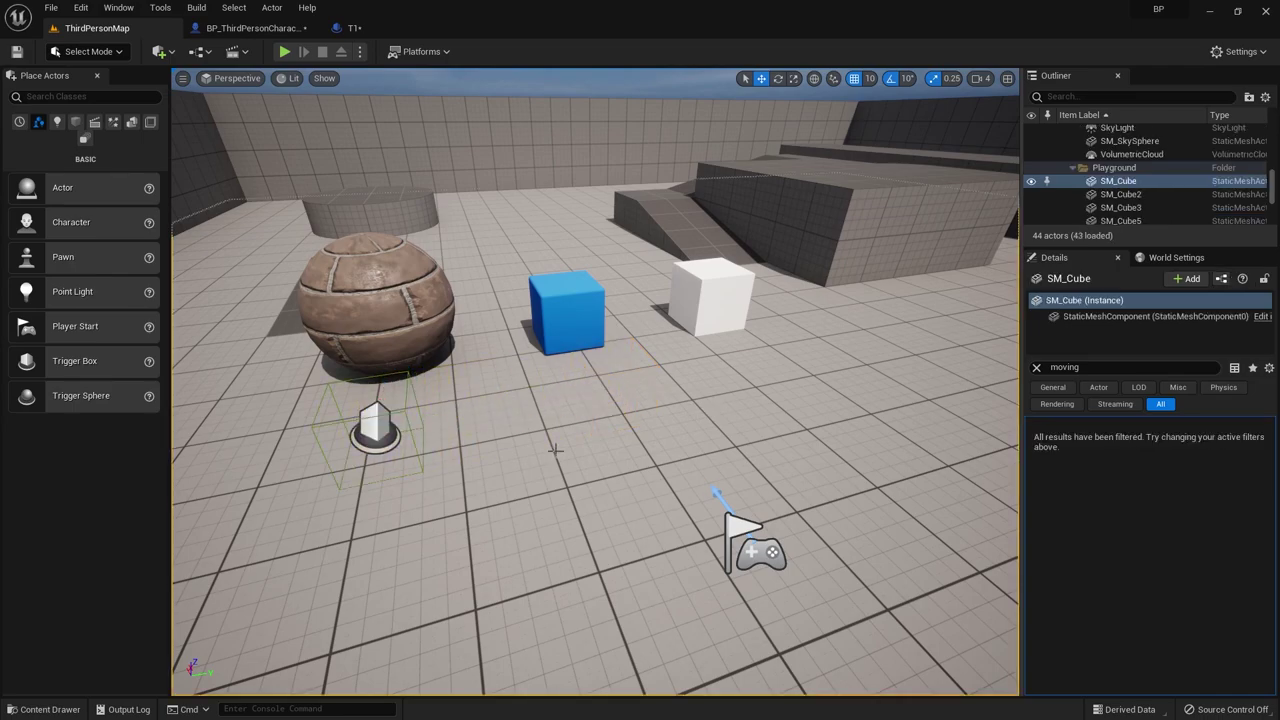
Step: Place a T2 trigger box near the blue cube with Actor Hidden In Game off
{"action": "key", "text": "ctrl+space"}
{"action": "mouse_move", "coordinate": [366, 535]}
{"action": "left_mouse_down"}
{"action": "mouse_move", "coordinate": [647, 390]}
{"action": "mouse_move", "coordinate": [659, 327]}
{"action": "left_mouse_up"}
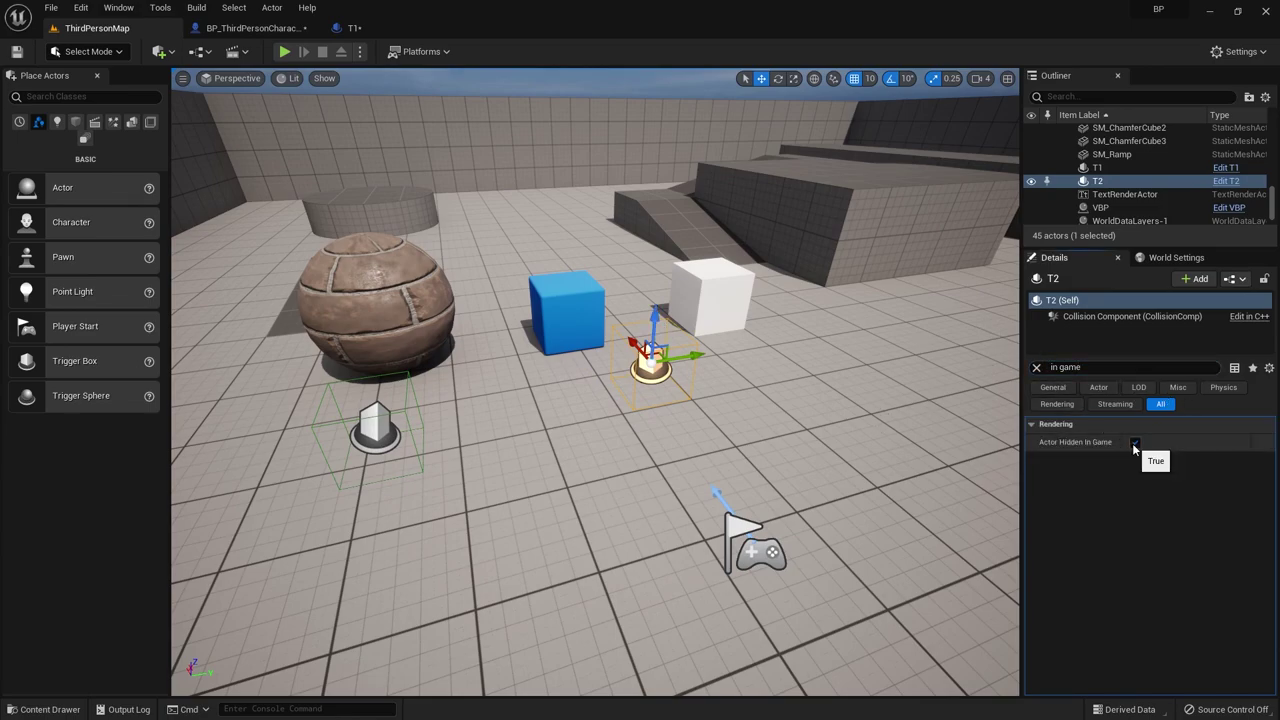
{"action": "left_click", "coordinate": [1135, 442]}
{"action": "right_click_drag", "start_coordinate": [640, 350], "coordinate": [455, 237]}
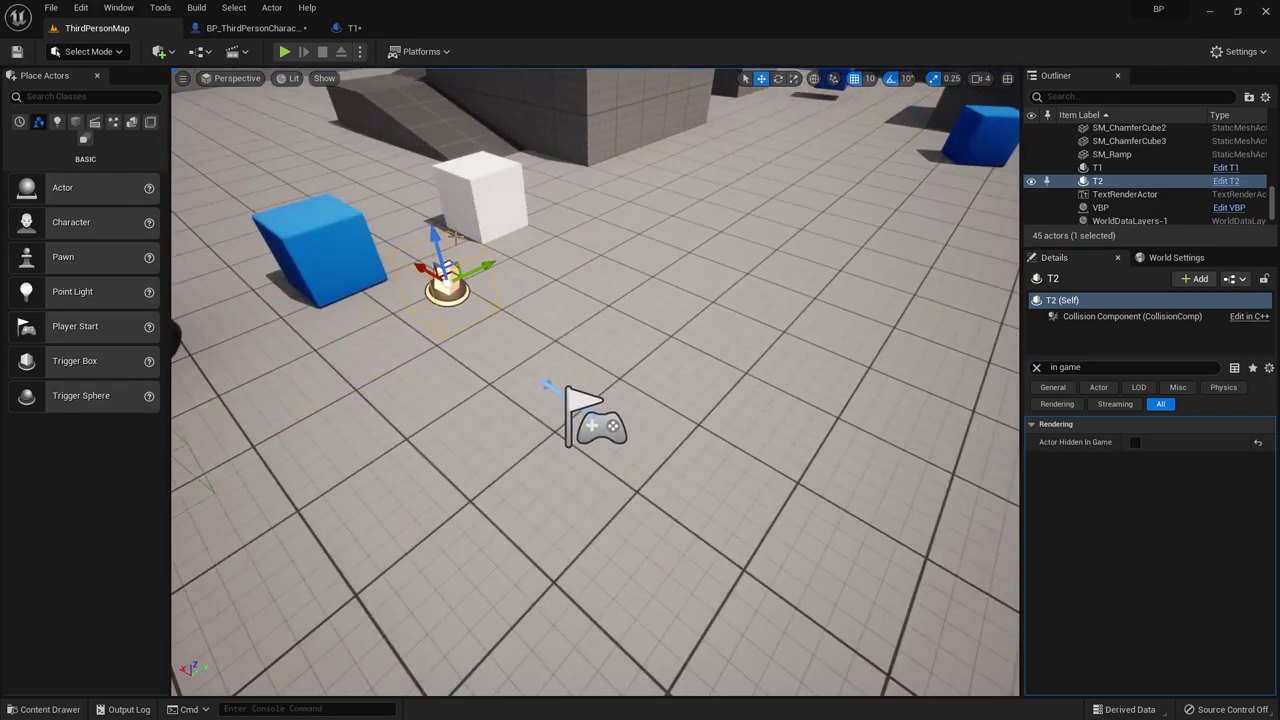
Step: Nudge T2 slightly along X and fly the camera up over the level
{"action": "left_click_drag", "start_coordinate": [434, 278], "coordinate": [437, 279]}
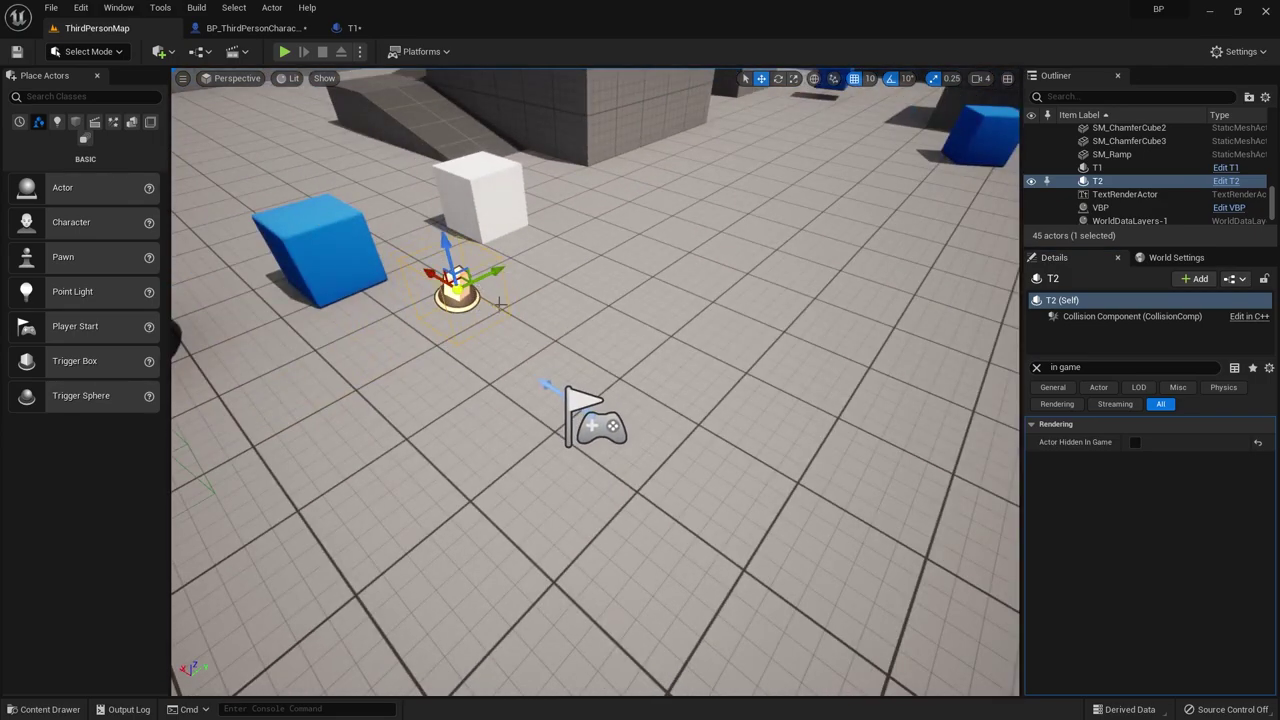
{"action": "left_click", "coordinate": [456, 282]}
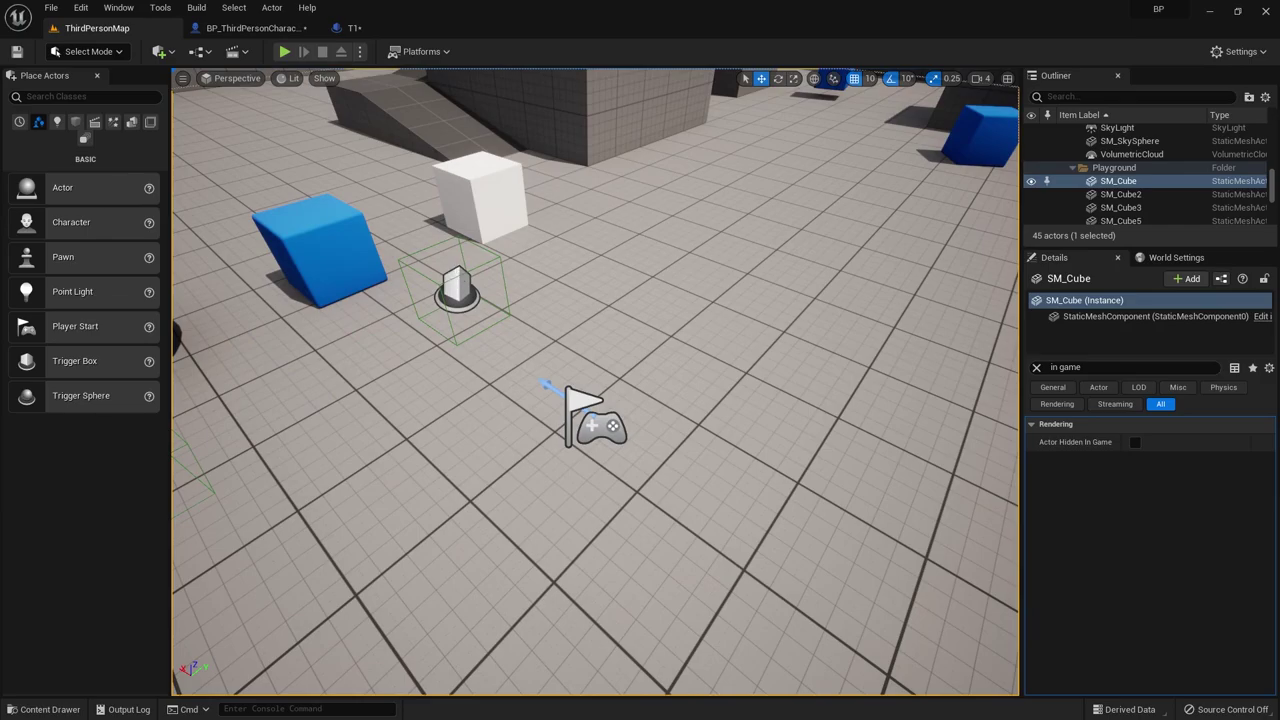
{"action": "left_click", "coordinate": [456, 285]}
{"action": "mouse_move", "coordinate": [456, 285]}
{"action": "right_mouse_down"}
{"action": "mouse_move", "coordinate": [456, 230]}
{"action": "mouse_move", "coordinate": [456, 260]}
{"action": "right_mouse_up"}
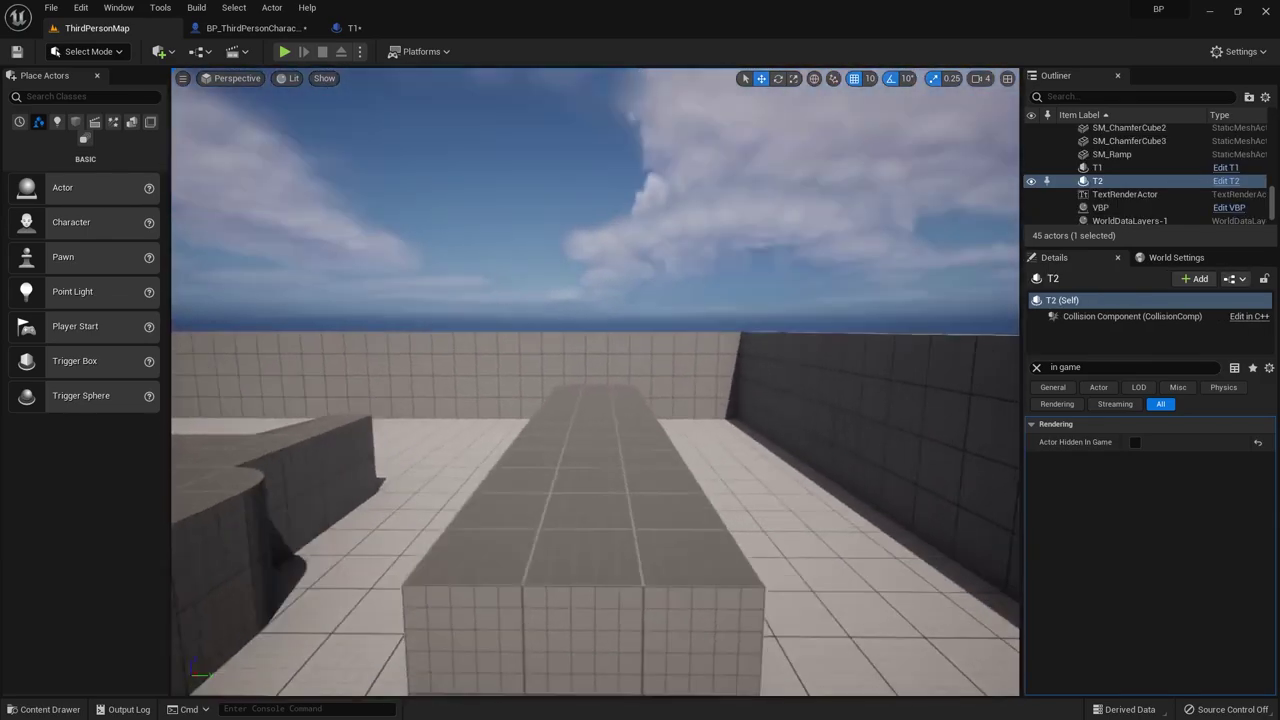
{"action": "right_click_drag", "start_coordinate": [591, 349], "coordinate": [591, 349]}
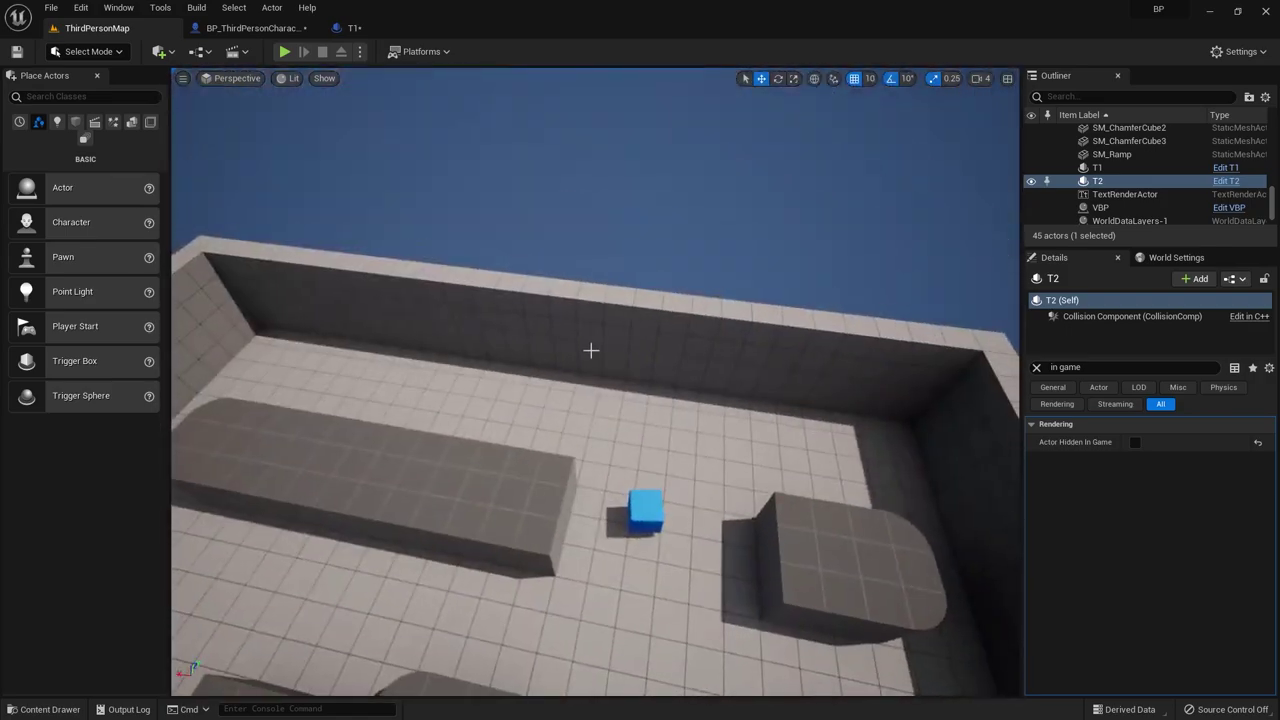
Step: Move the blue cube SM_ChamferCube2 onto the long raised block and position it there
{"action": "left_click", "coordinate": [645, 512]}
{"action": "right_click_drag", "start_coordinate": [645, 512], "coordinate": [677, 537]}
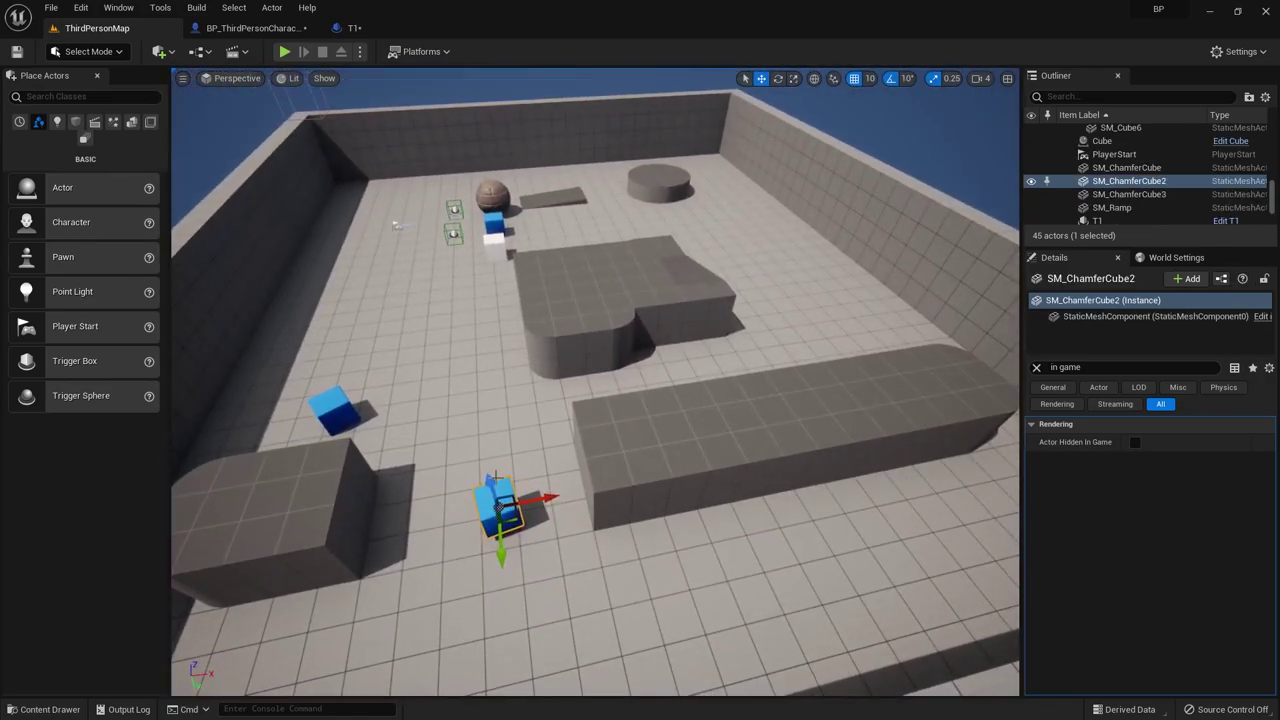
{"action": "left_click_drag", "start_coordinate": [500, 507], "coordinate": [509, 352]}
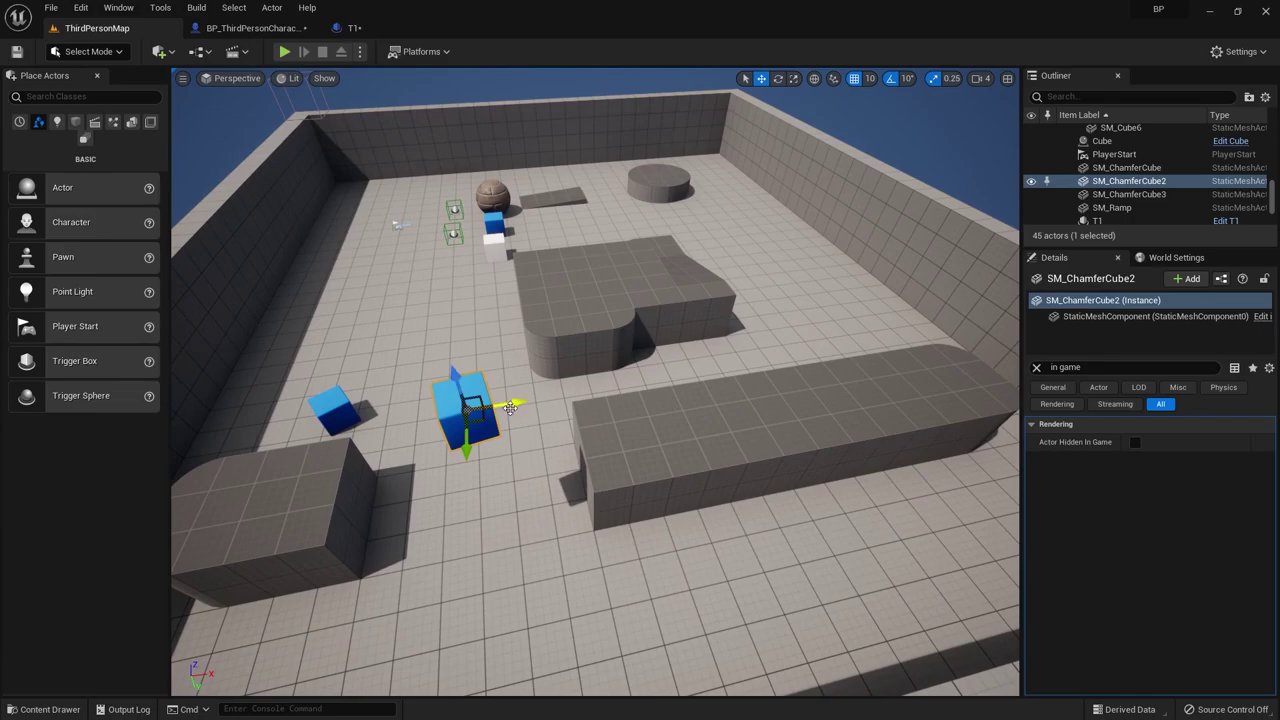
{"action": "left_click_drag", "start_coordinate": [510, 408], "coordinate": [975, 327]}
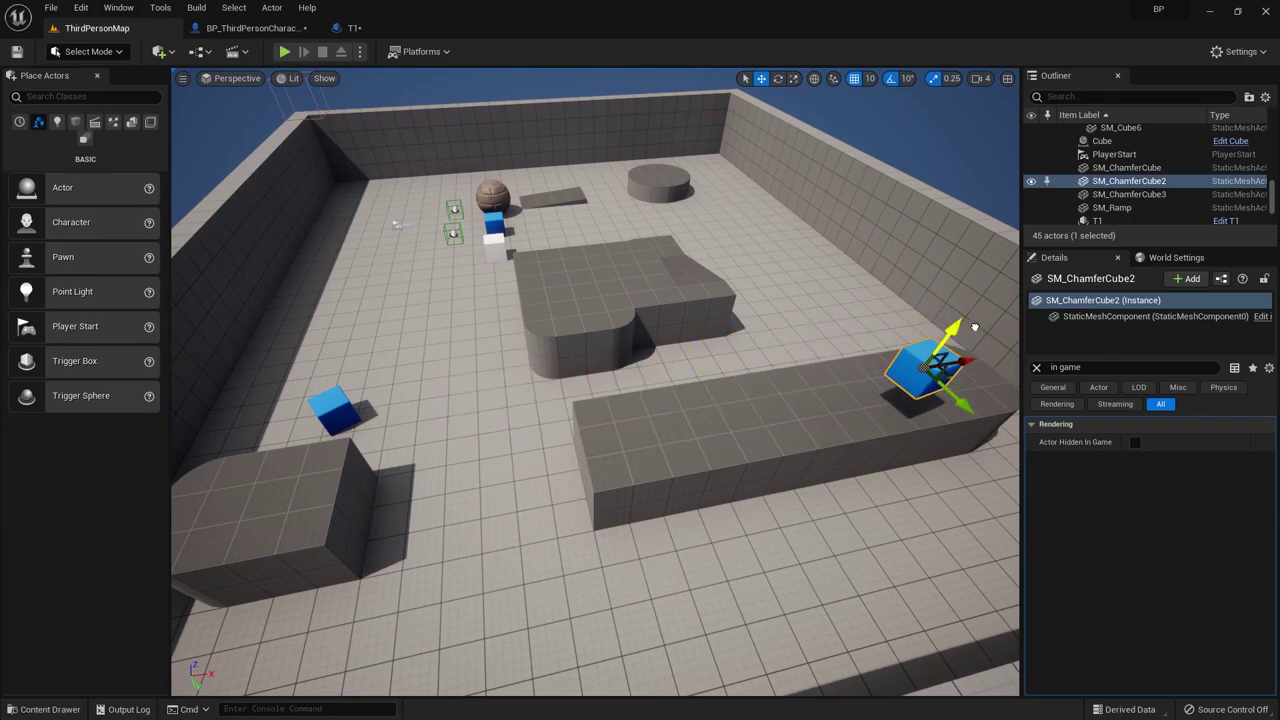
{"action": "key", "text": "f"}
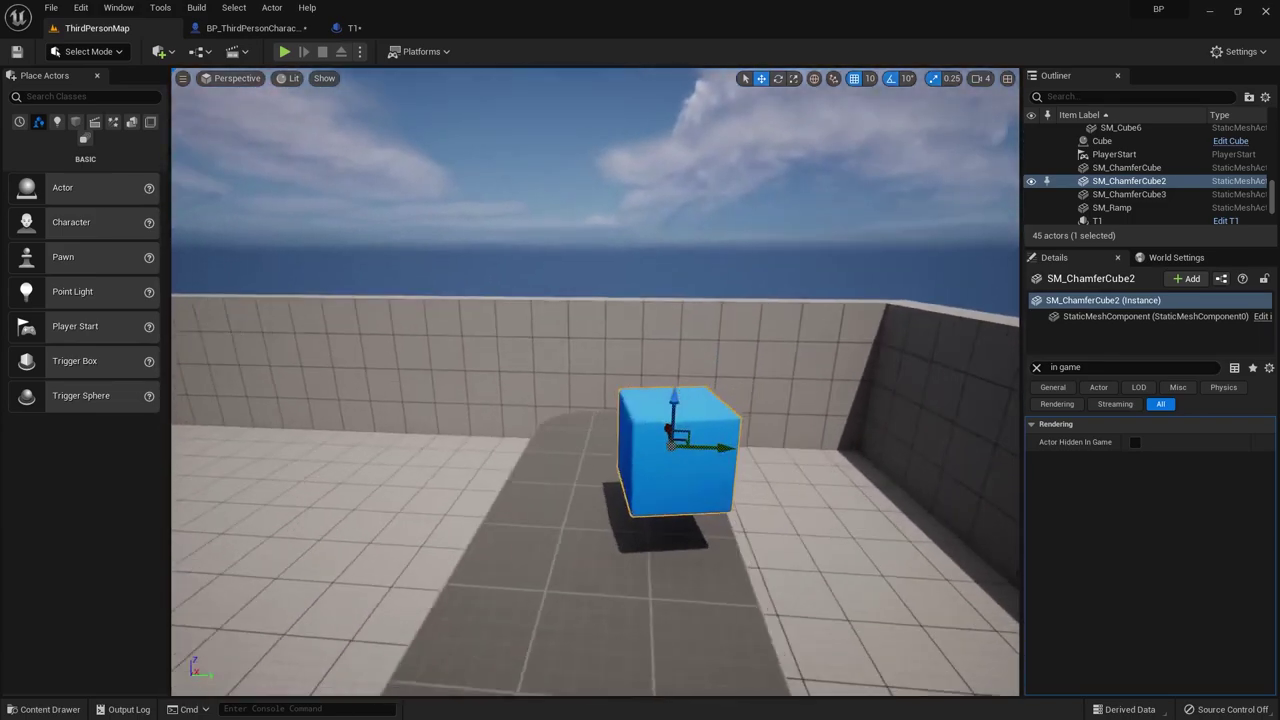
{"action": "left_click_drag", "start_coordinate": [678, 486], "coordinate": [614, 480]}
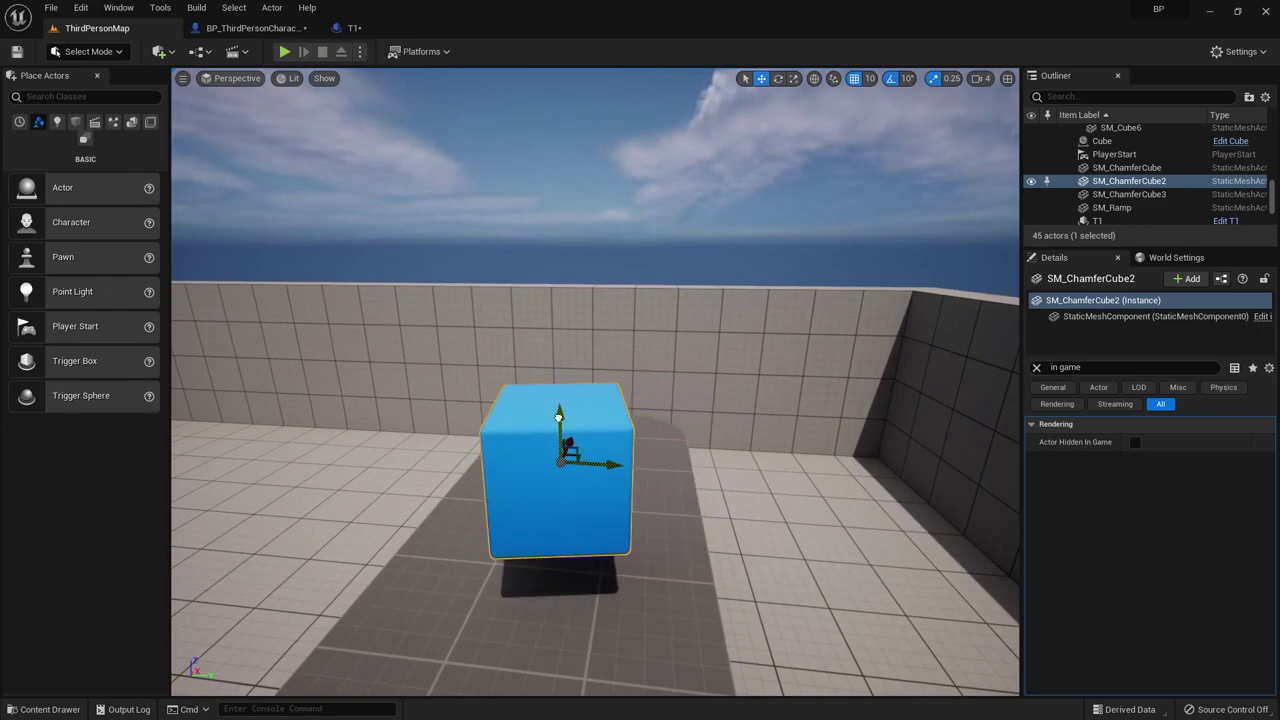
{"action": "left_click_drag", "start_coordinate": [559, 417], "coordinate": [564, 443]}
Step: Clear the Details filter and bring up the BP folder's Cube, T1 and T2 assets
{"action": "left_click", "coordinate": [1037, 368]}
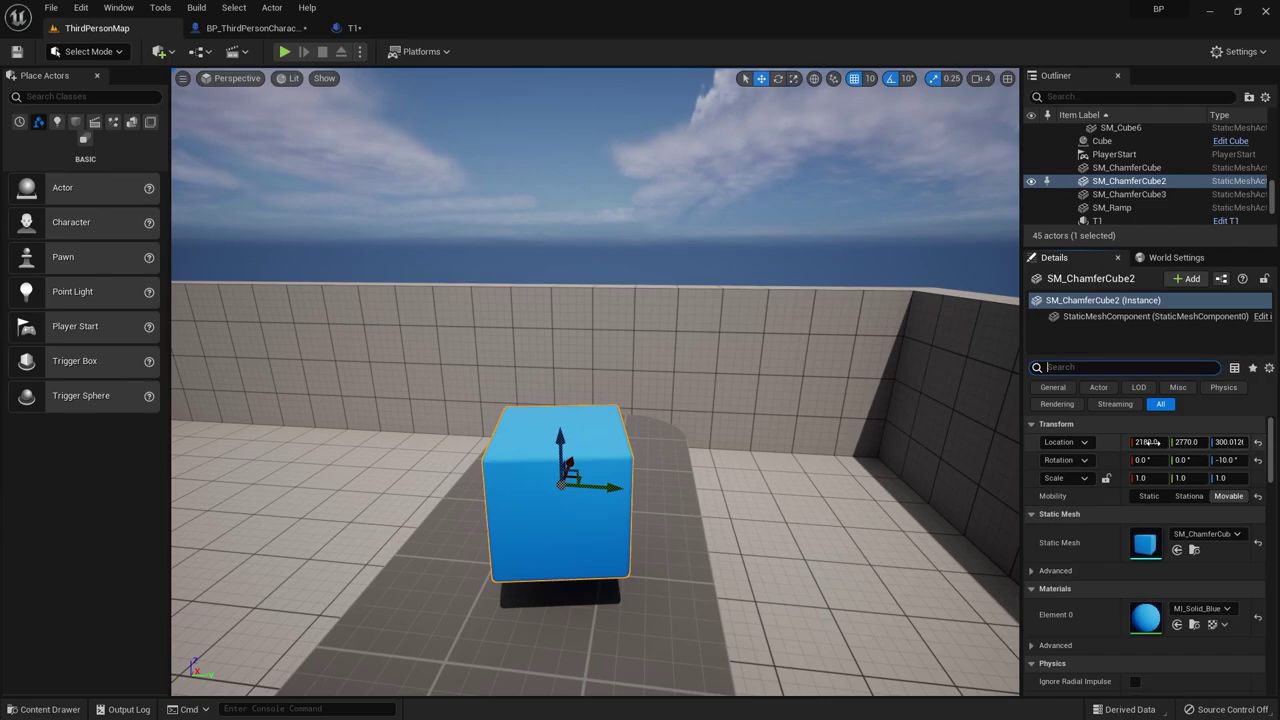
{"action": "left_click_drag", "start_coordinate": [529, 473], "coordinate": [567, 498], "text": "alt"}
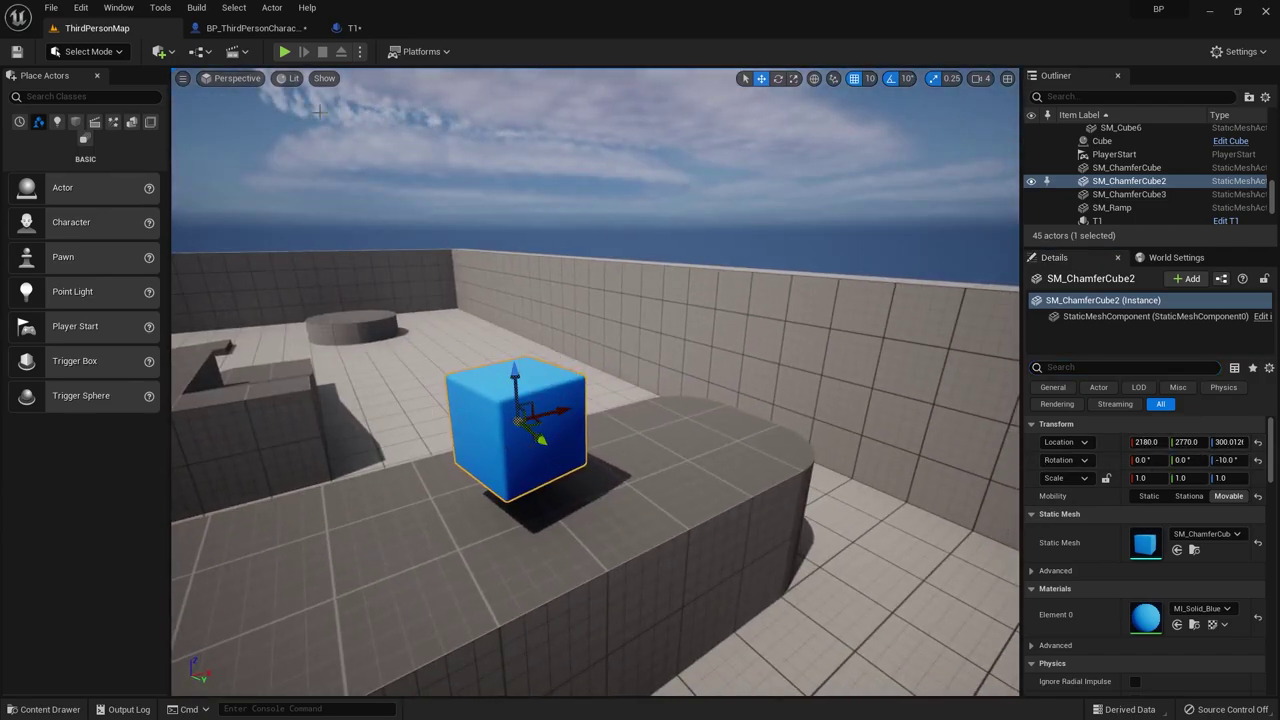
{"action": "key", "text": "ctrl+space"}
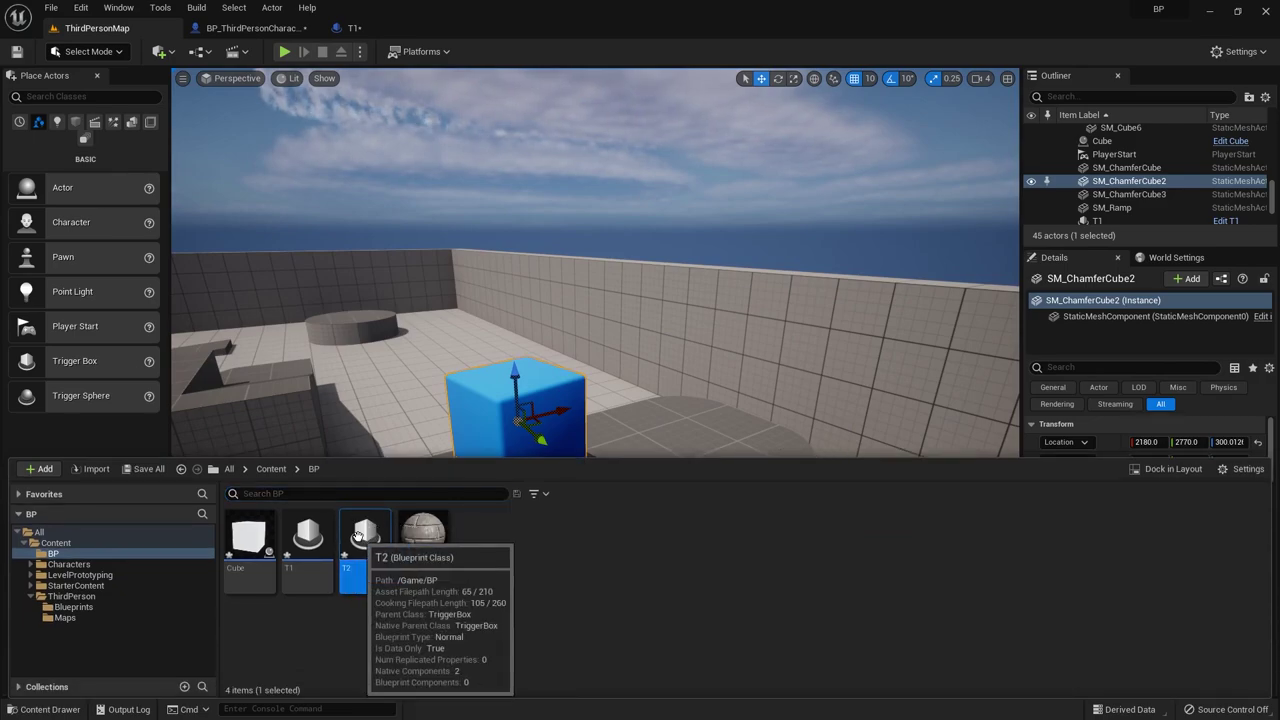
Step: In T2's graph, add a Cast To BP_ThirdPersonCharacter after begin-overlap, fed by Other Actor
{"action": "double_click", "coordinate": [365, 545]}
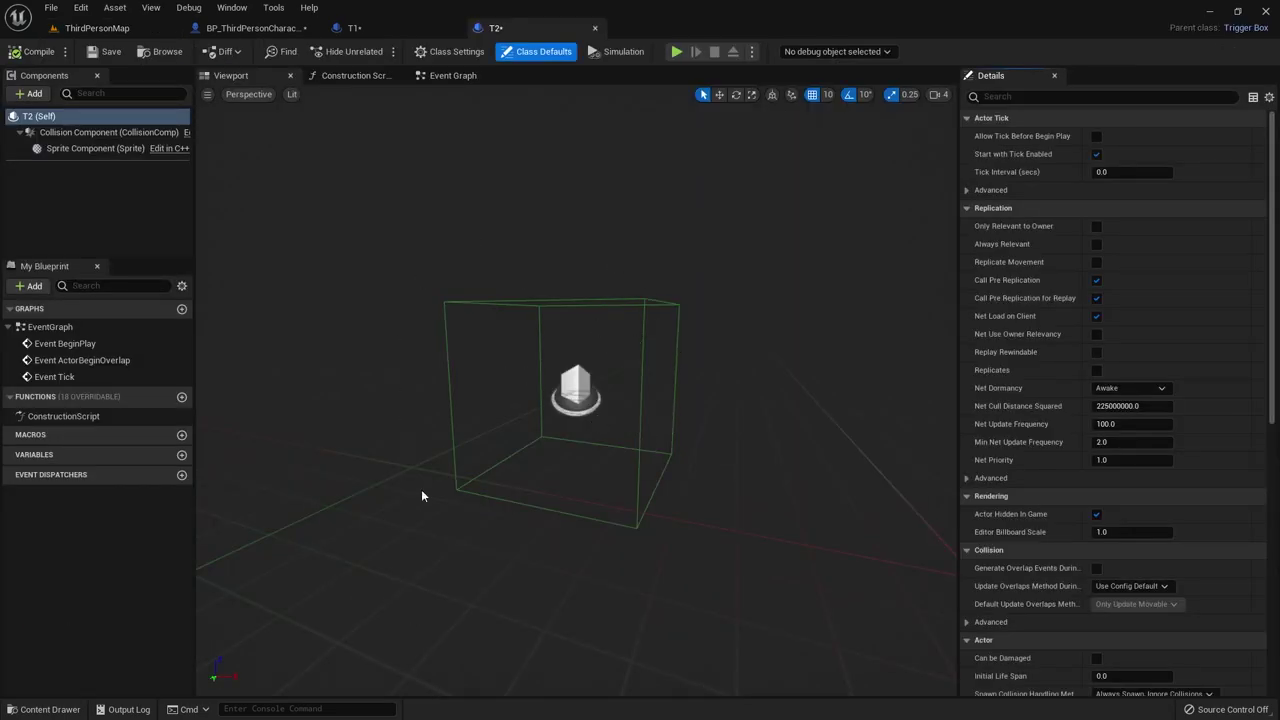
{"action": "left_click", "coordinate": [453, 75]}
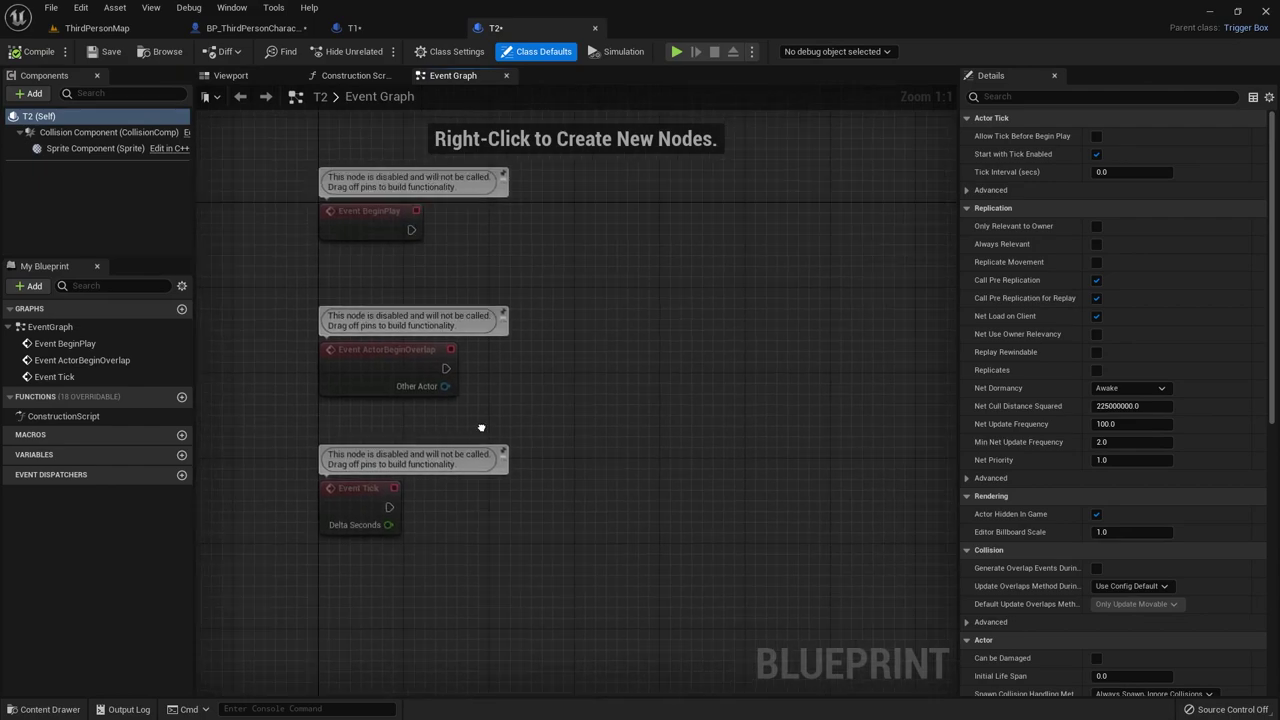
{"action": "left_click_drag", "start_coordinate": [413, 362], "coordinate": [587, 337]}
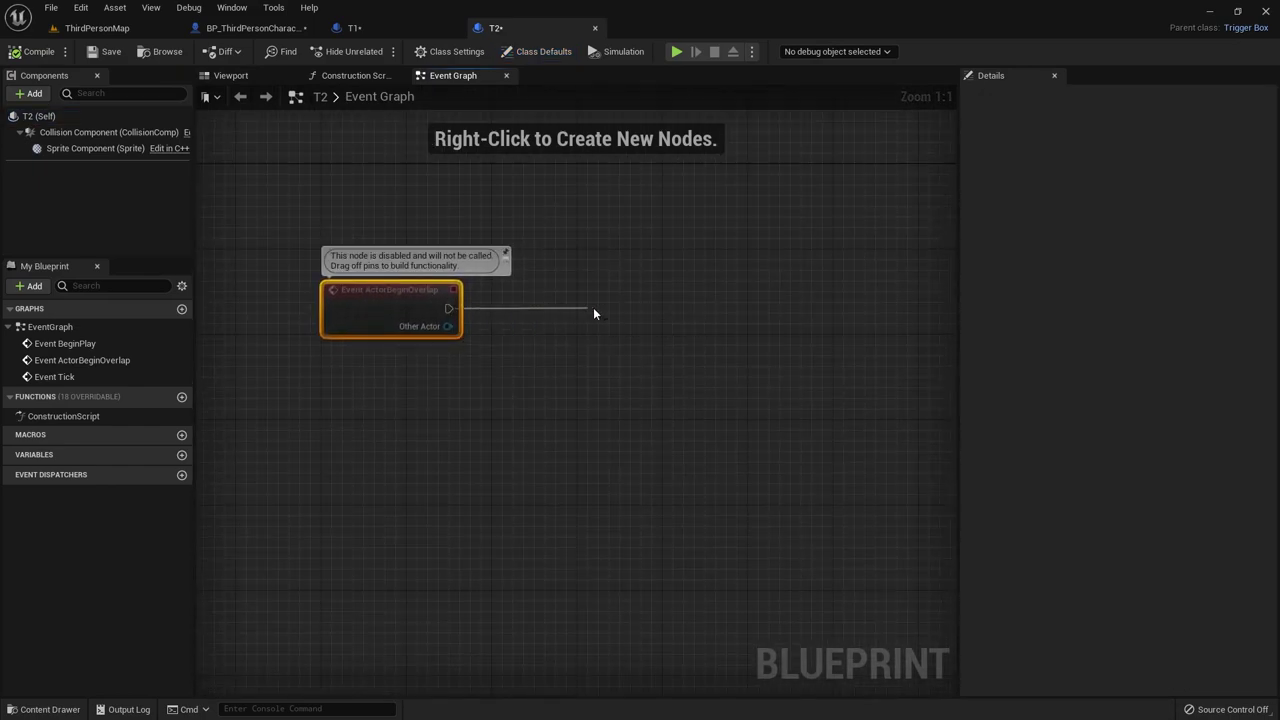
{"action": "left_click_drag", "start_coordinate": [493, 311], "coordinate": [593, 308]}
{"action": "type", "text": "cast tp"}
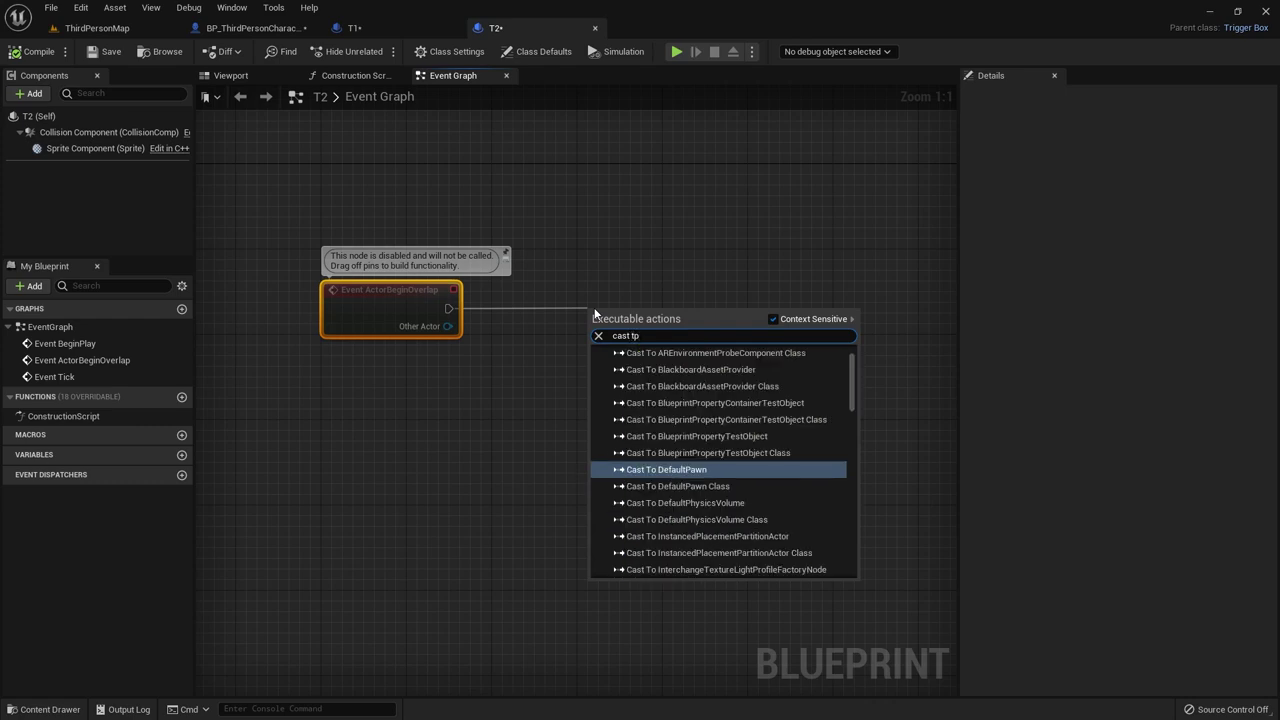
{"action": "key", "text": "BackSpace"}
{"action": "type", "text": "o bp"}
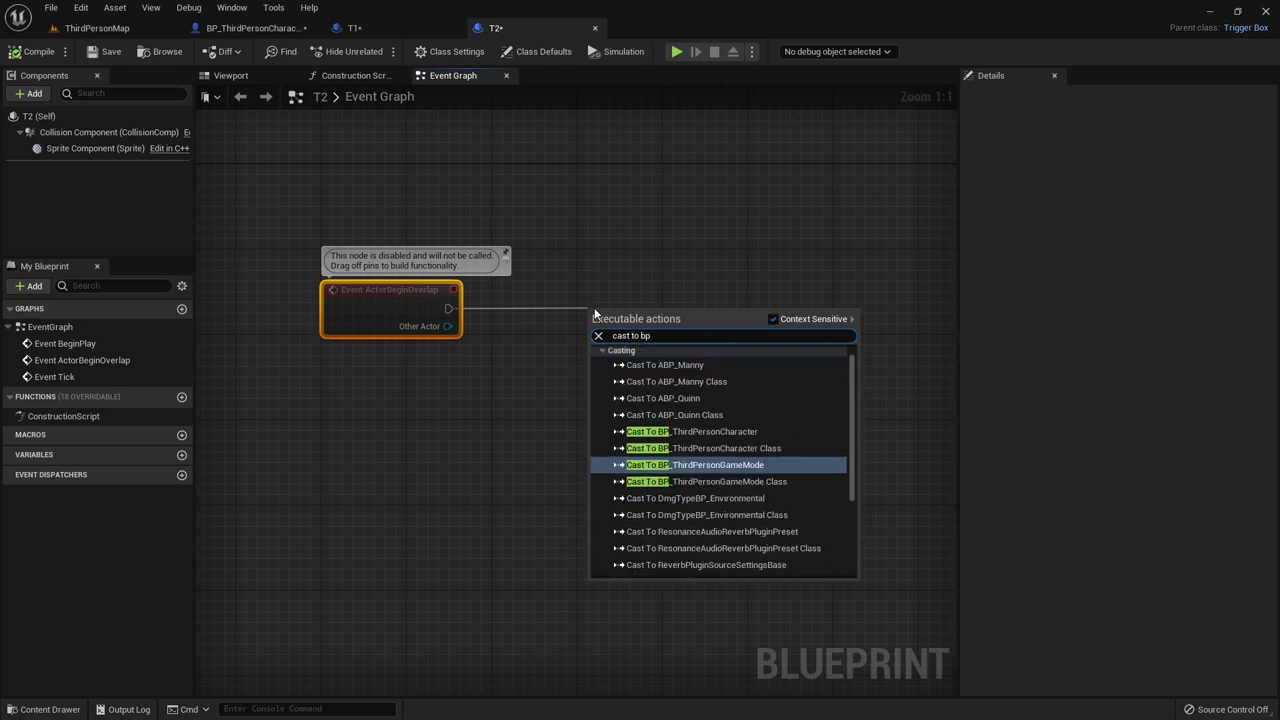
{"action": "left_click", "coordinate": [601, 430]}
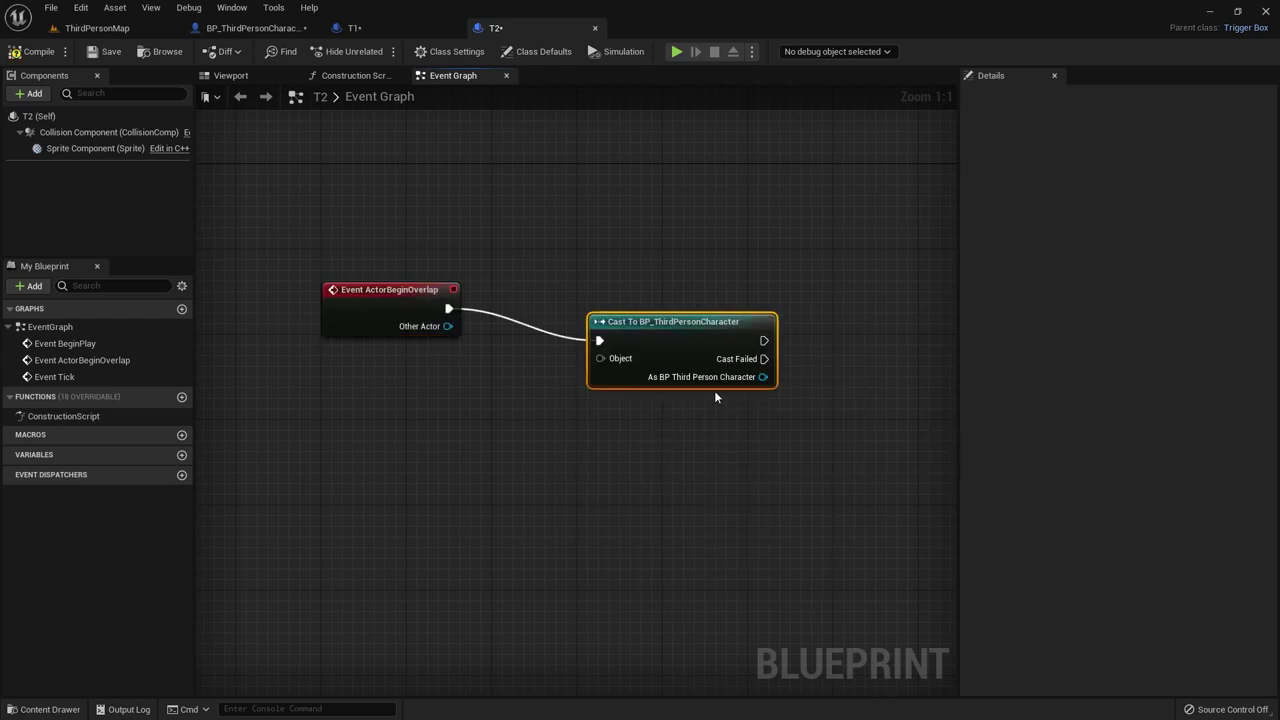
{"action": "left_click_drag", "start_coordinate": [448, 326], "coordinate": [544, 332]}
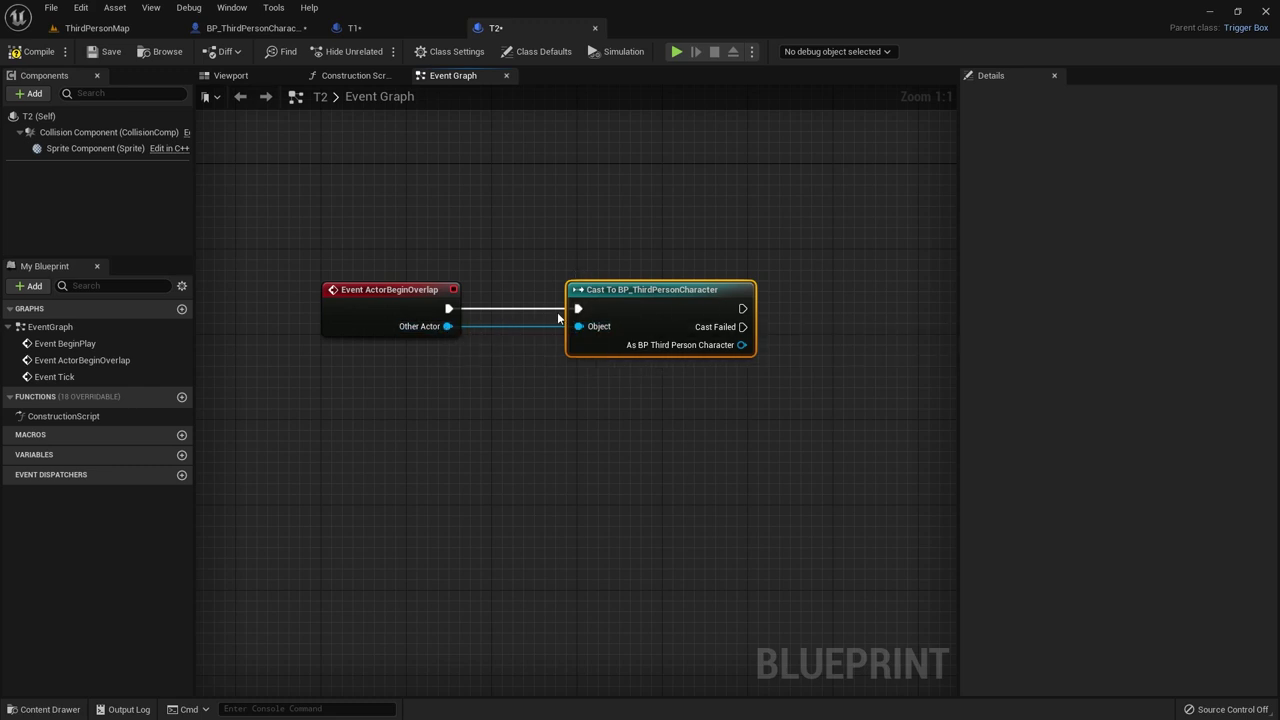
Step: Add a Set Actor Location after the cast, targeting the cast character
{"action": "right_click_drag", "start_coordinate": [587, 342], "coordinate": [520, 325]}
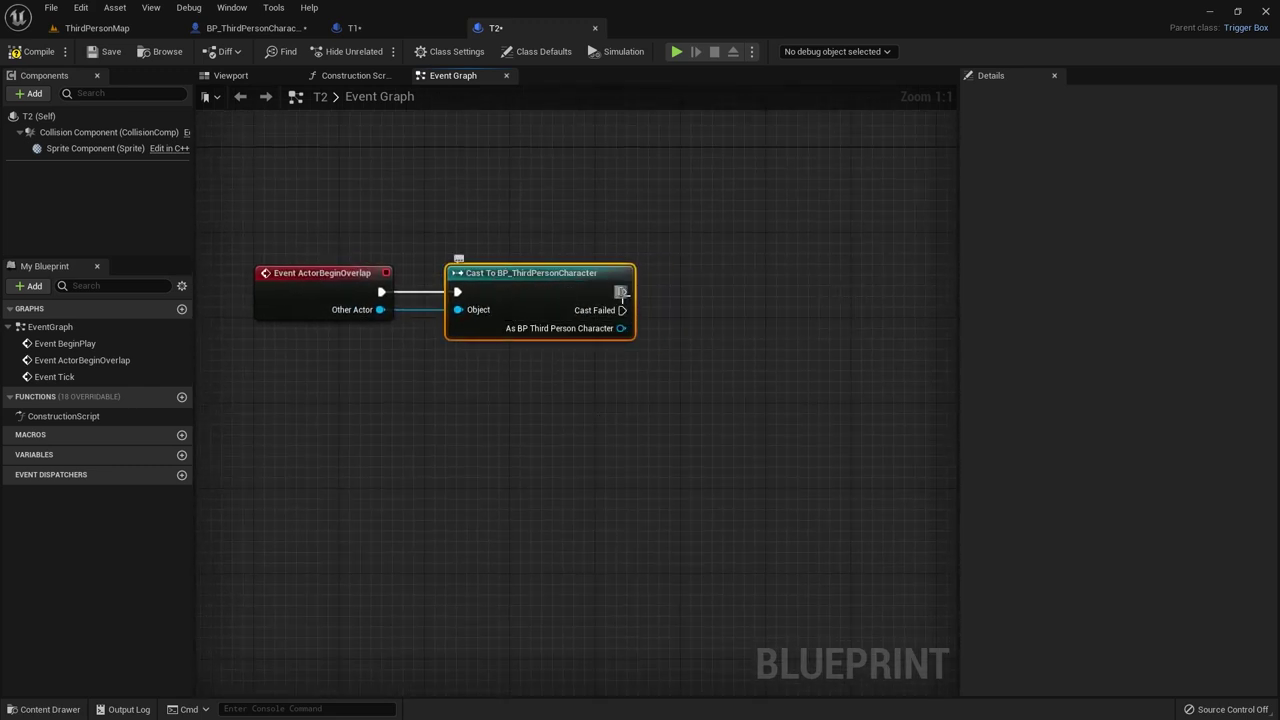
{"action": "left_click_drag", "start_coordinate": [622, 292], "coordinate": [707, 292]}
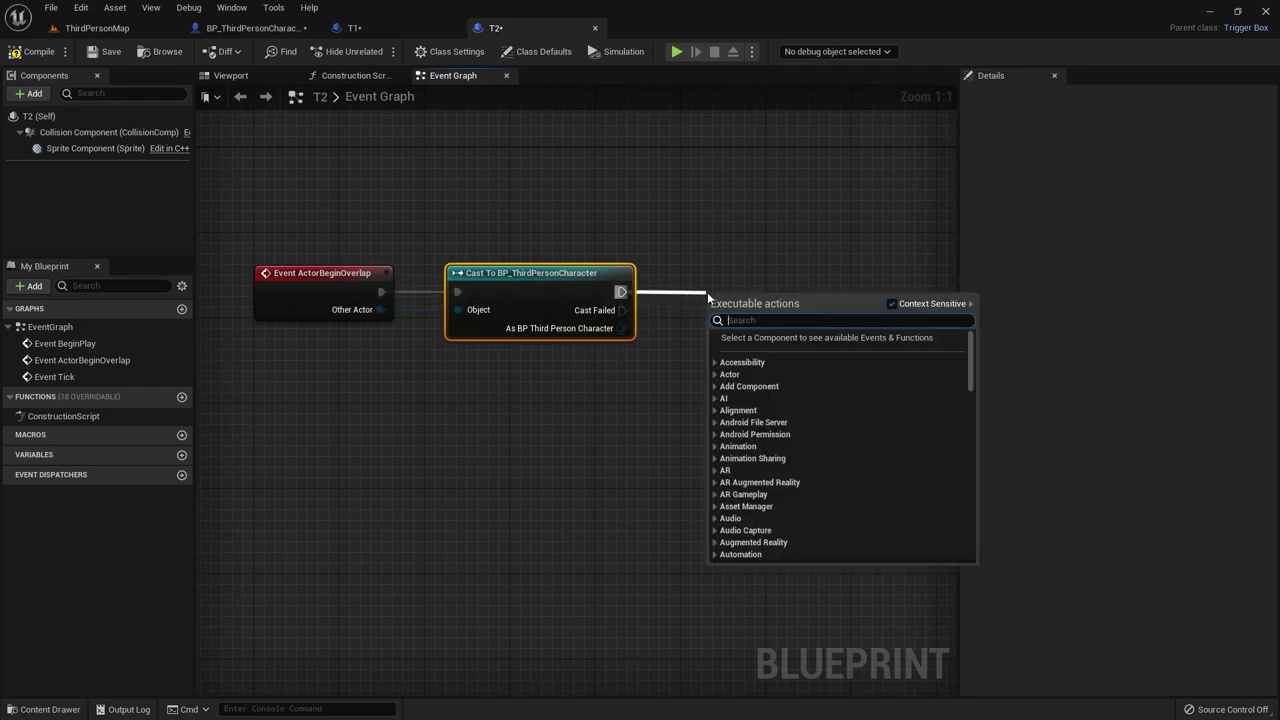
{"action": "type", "text": "set actor"}
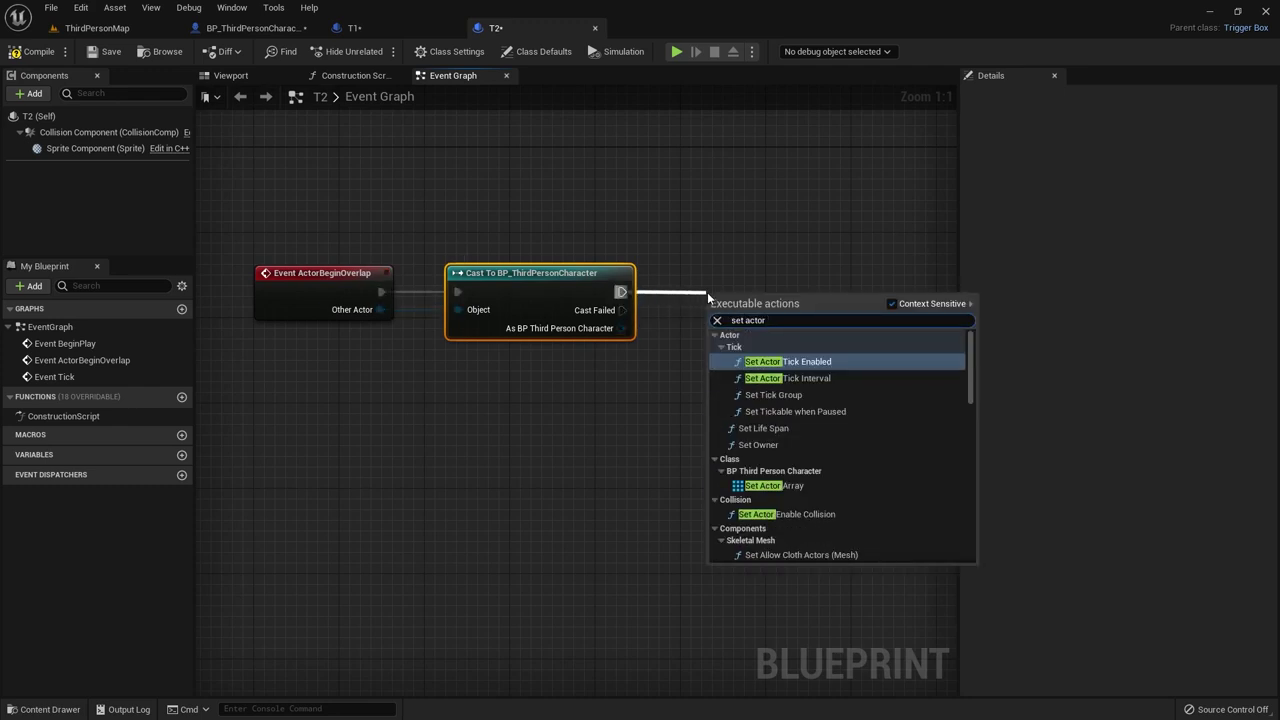
{"action": "type", "text": " loca"}
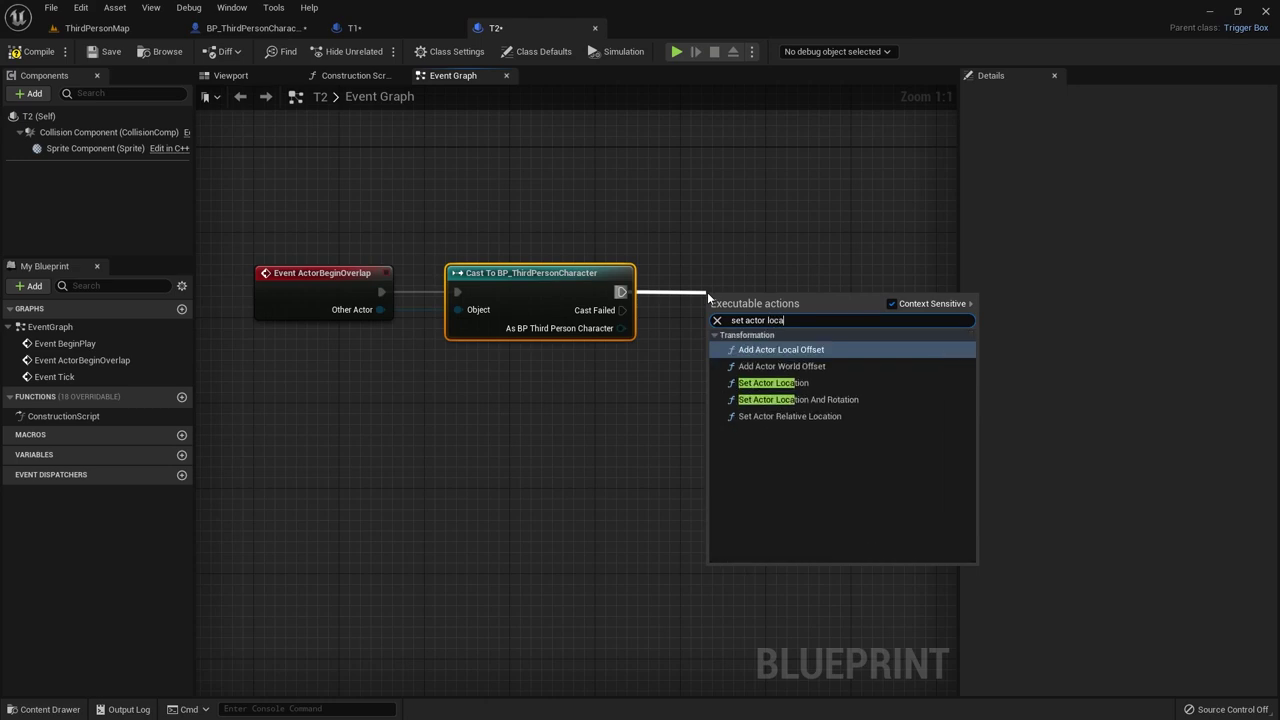
{"action": "left_click", "coordinate": [789, 391]}
{"action": "left_click_drag", "start_coordinate": [791, 318], "coordinate": [824, 281]}
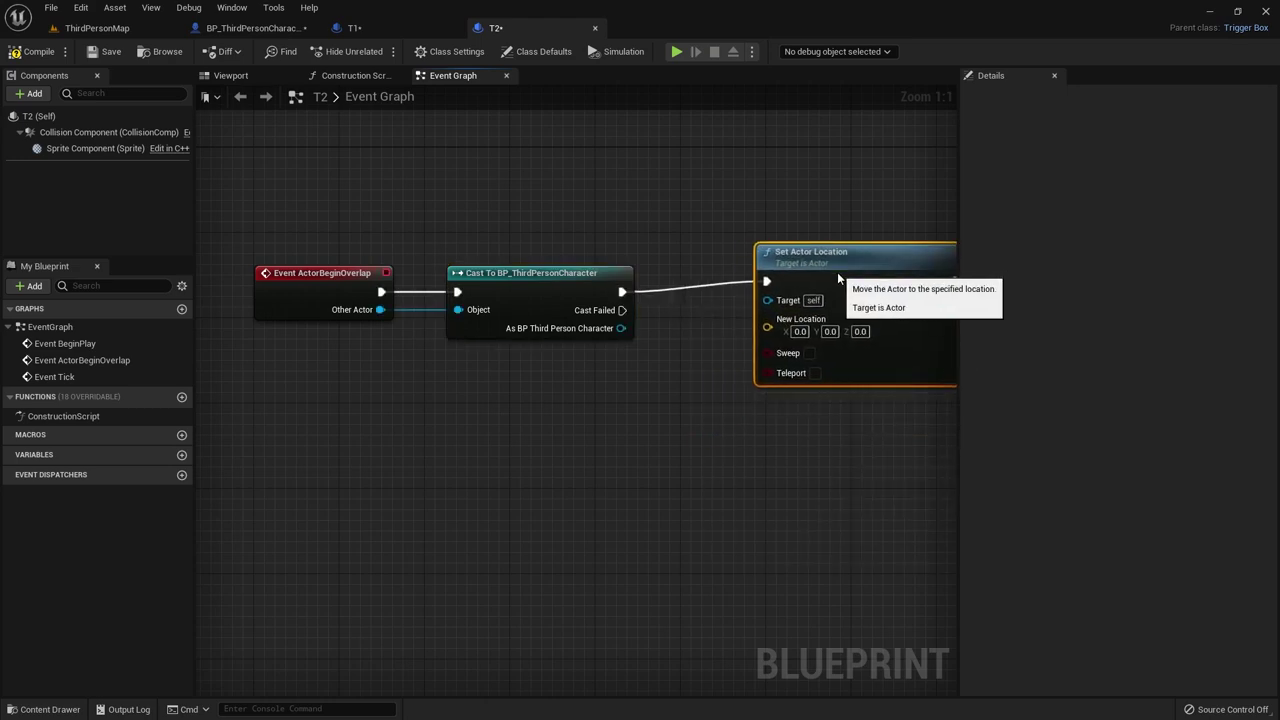
{"action": "left_click_drag", "start_coordinate": [621, 328], "coordinate": [747, 310]}
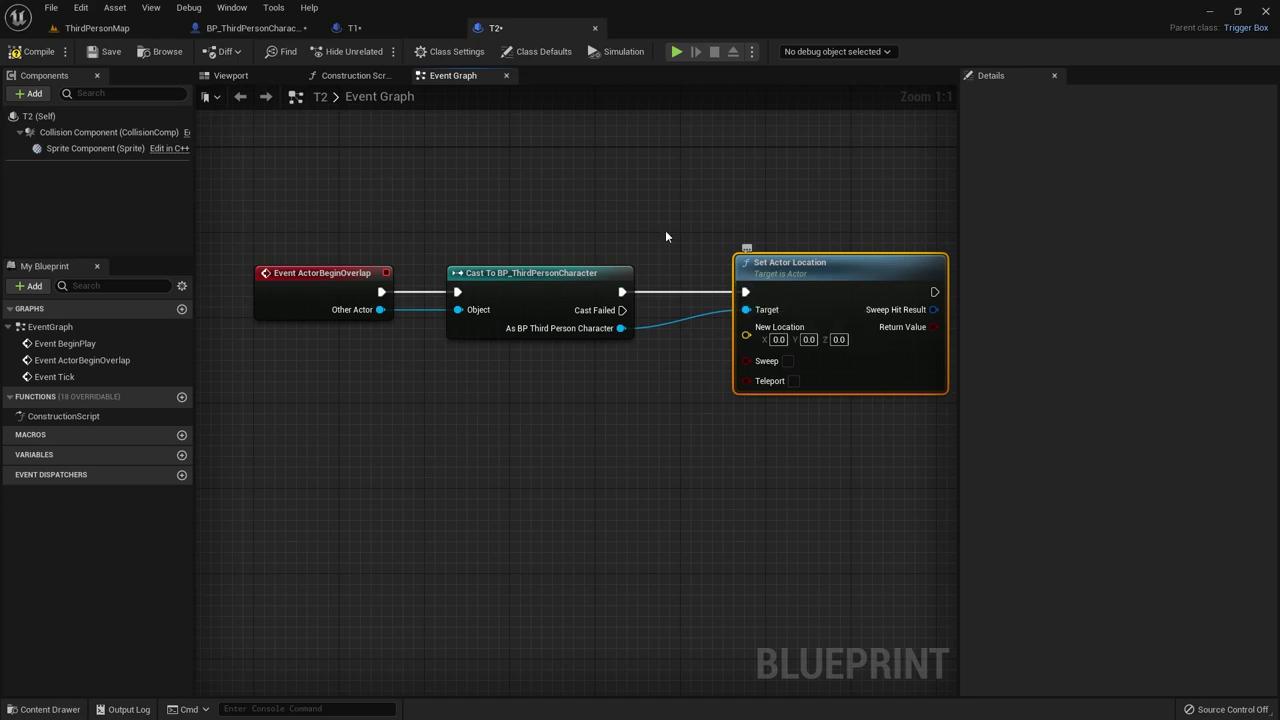
{"action": "left_click", "coordinate": [388, 27]}
Step: Check T1's ObjectMoving variable, then paste 2180 into T2's New Location X
{"action": "left_click", "coordinate": [402, 257]}
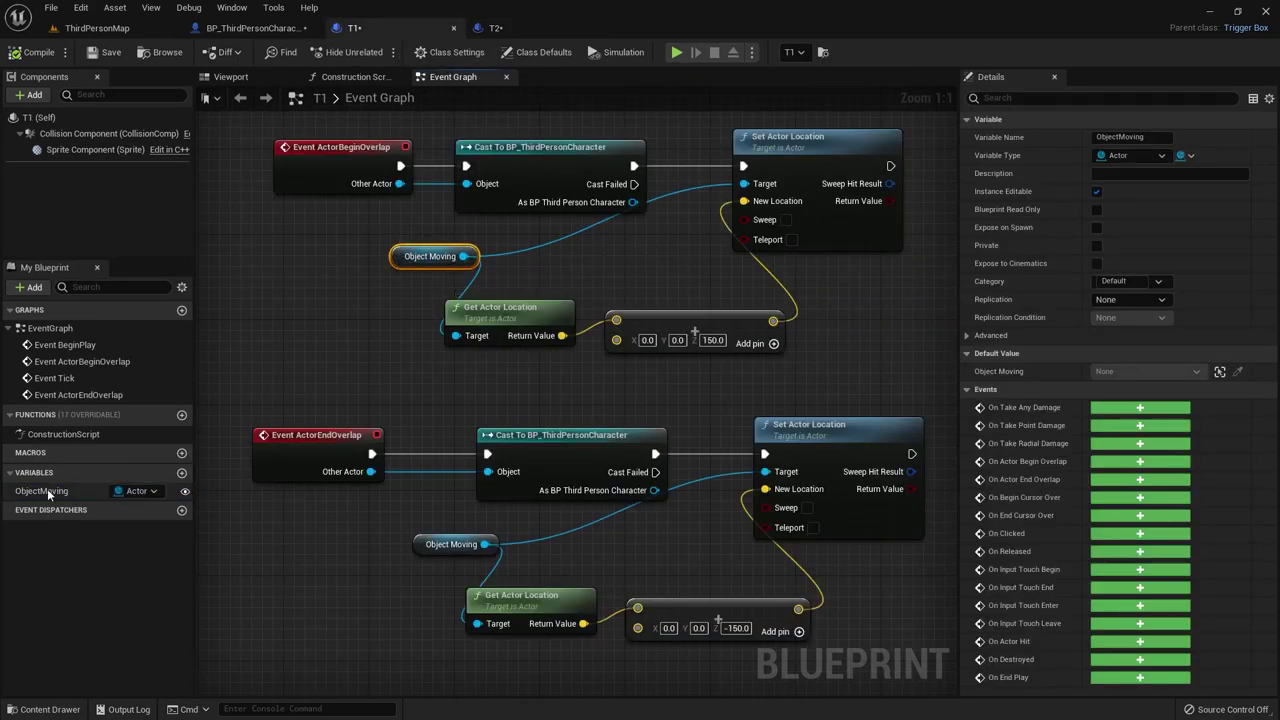
{"action": "left_click", "coordinate": [120, 491]}
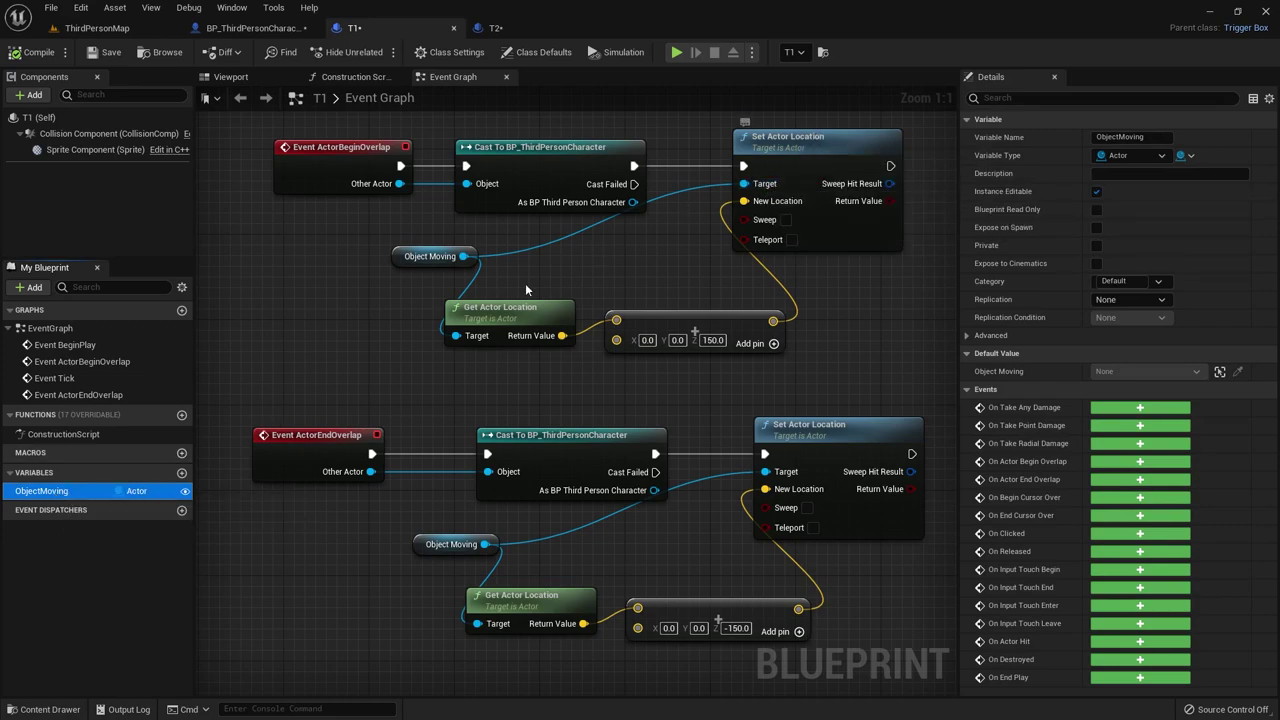
{"action": "left_click", "coordinate": [409, 262]}
{"action": "left_click", "coordinate": [497, 28]}
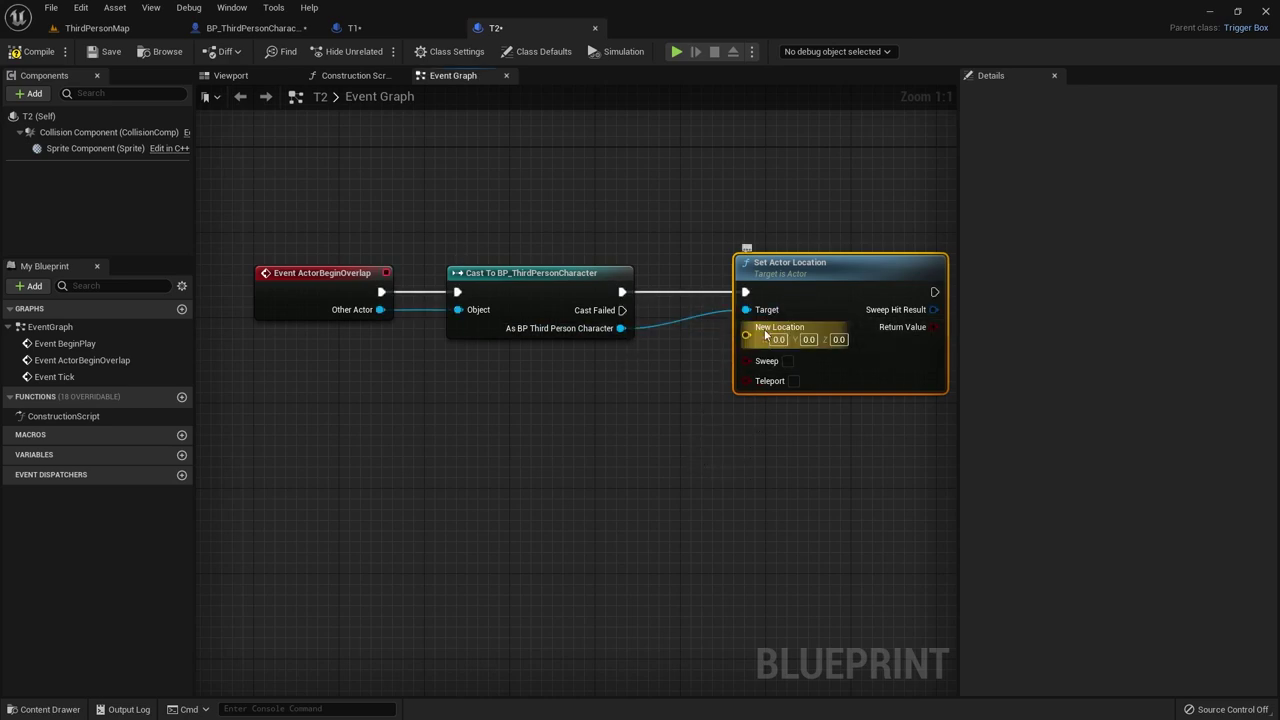
{"action": "left_click", "coordinate": [140, 27]}
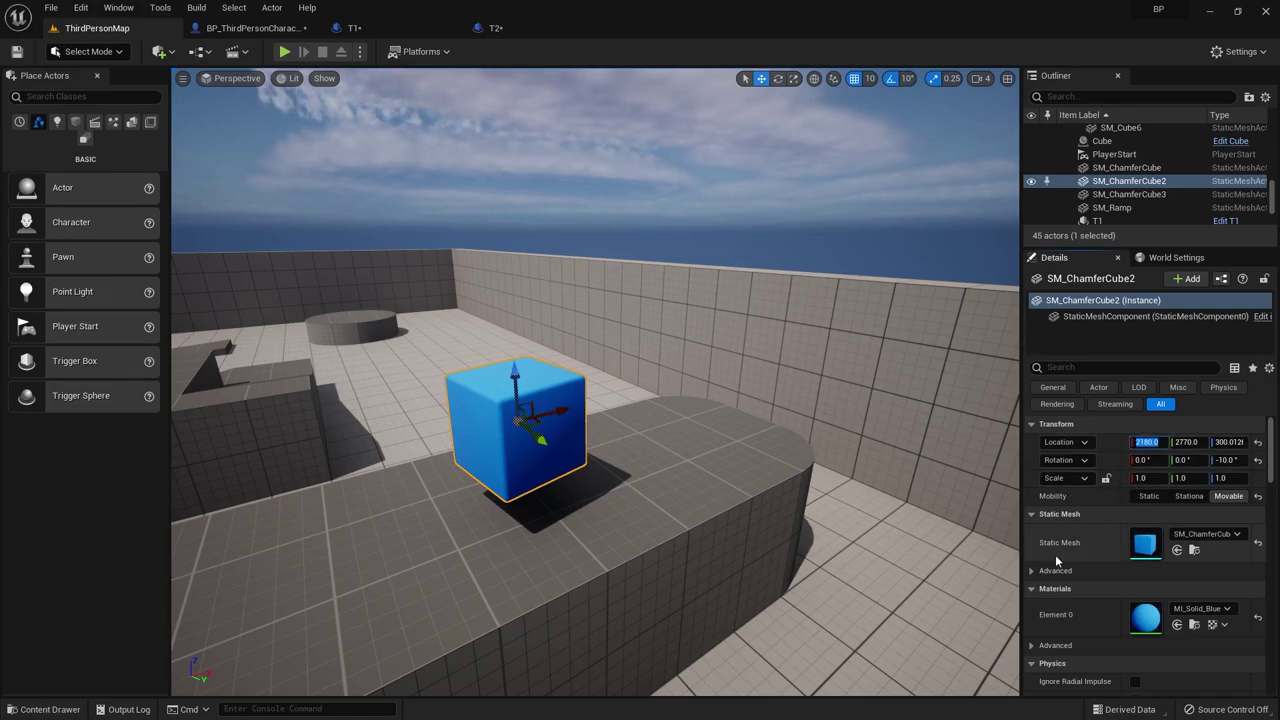
{"action": "left_click", "coordinate": [493, 28]}
{"action": "left_click", "coordinate": [779, 339]}
{"action": "key", "text": "ctrl+v"}
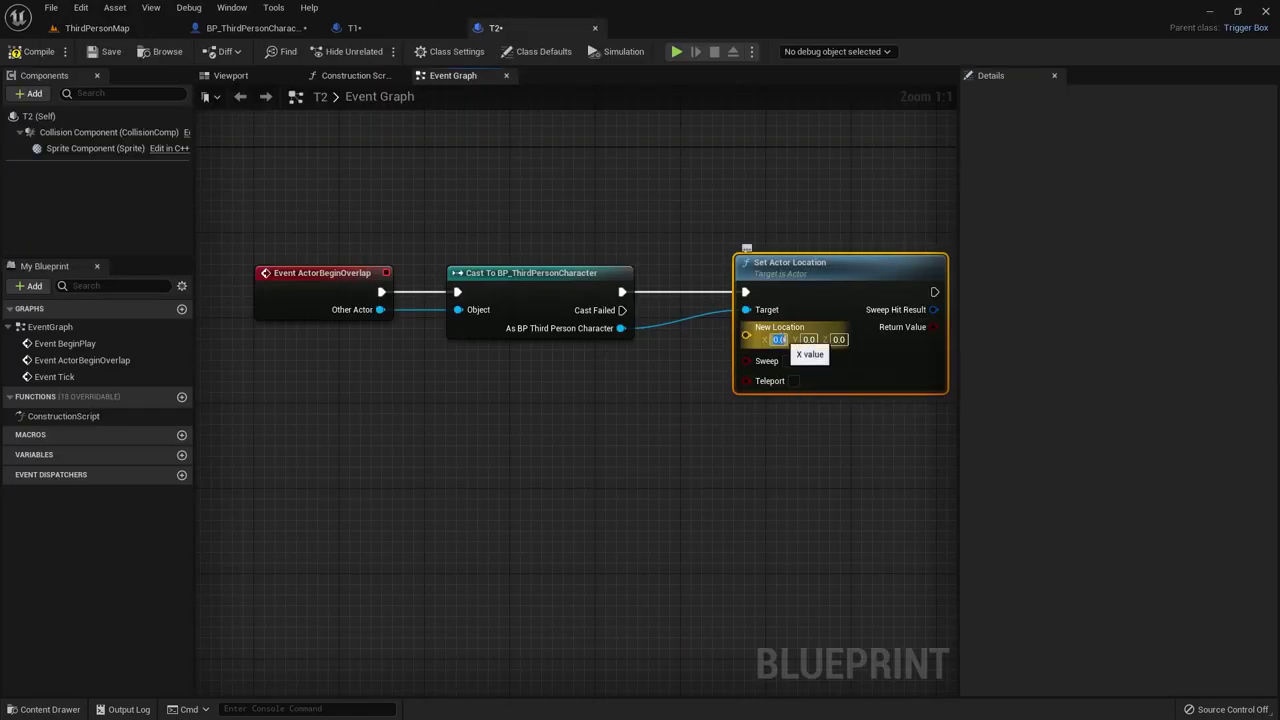
Step: Copy the cube's remaining coordinates from the level, pasting Z 300.012604 into New Location
{"action": "left_click", "coordinate": [100, 28]}
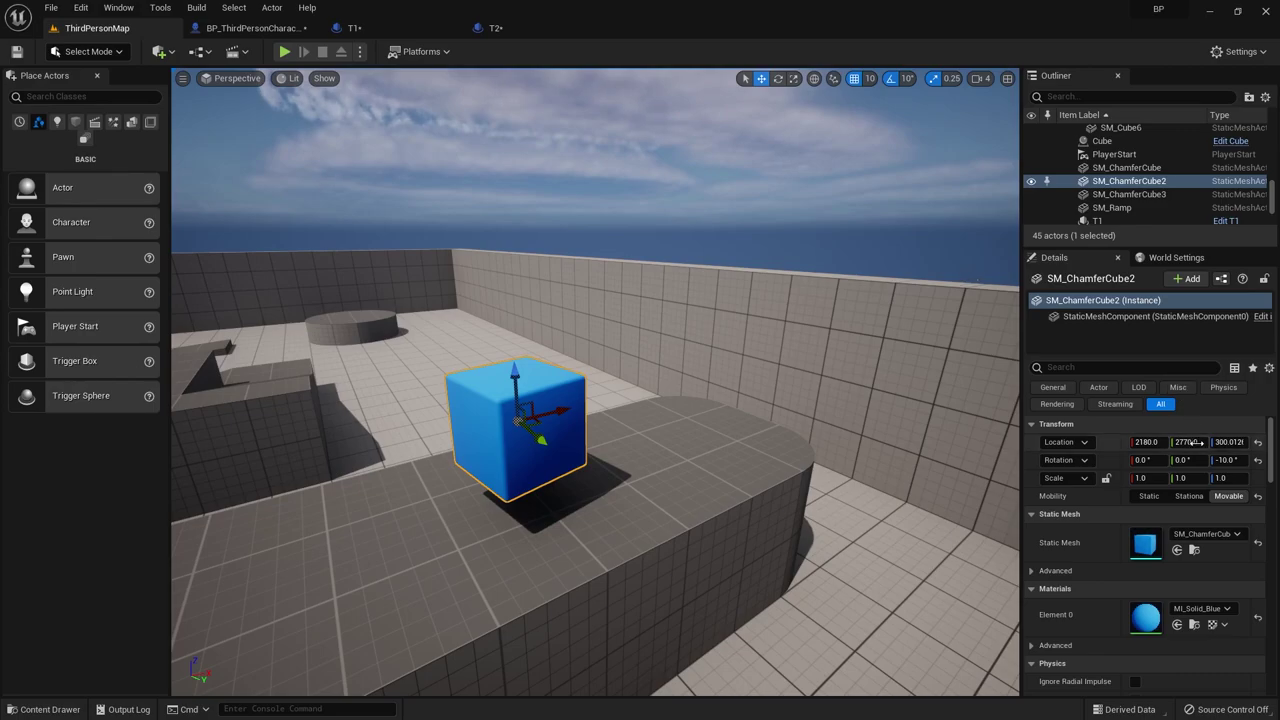
{"action": "left_click", "coordinate": [493, 28]}
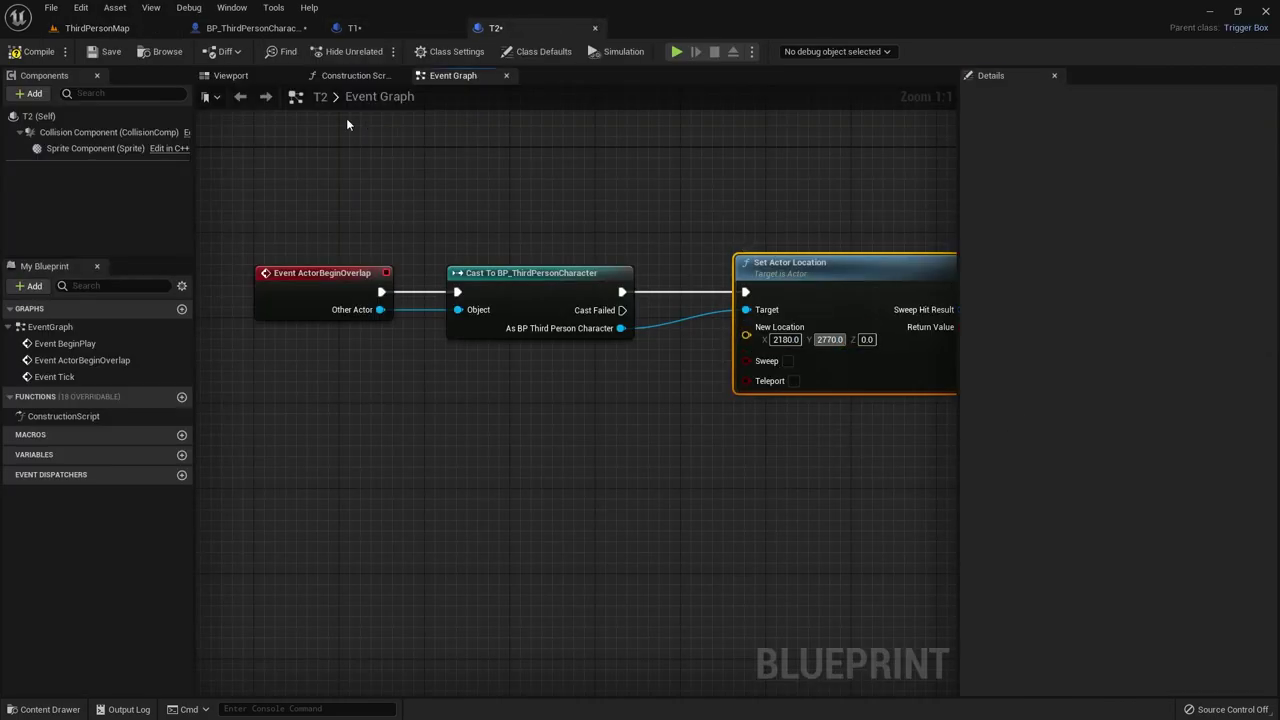
{"action": "left_click", "coordinate": [87, 27]}
{"action": "left_click", "coordinate": [1230, 442]}
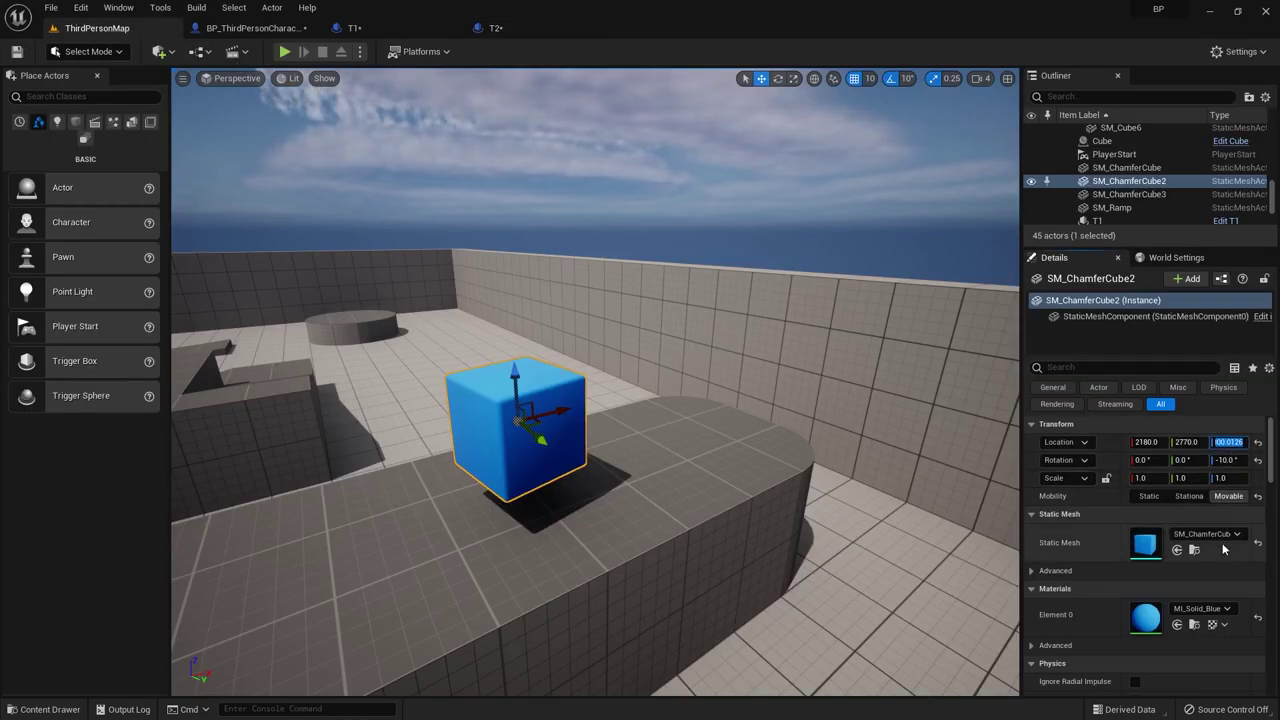
{"action": "left_click", "coordinate": [493, 28]}
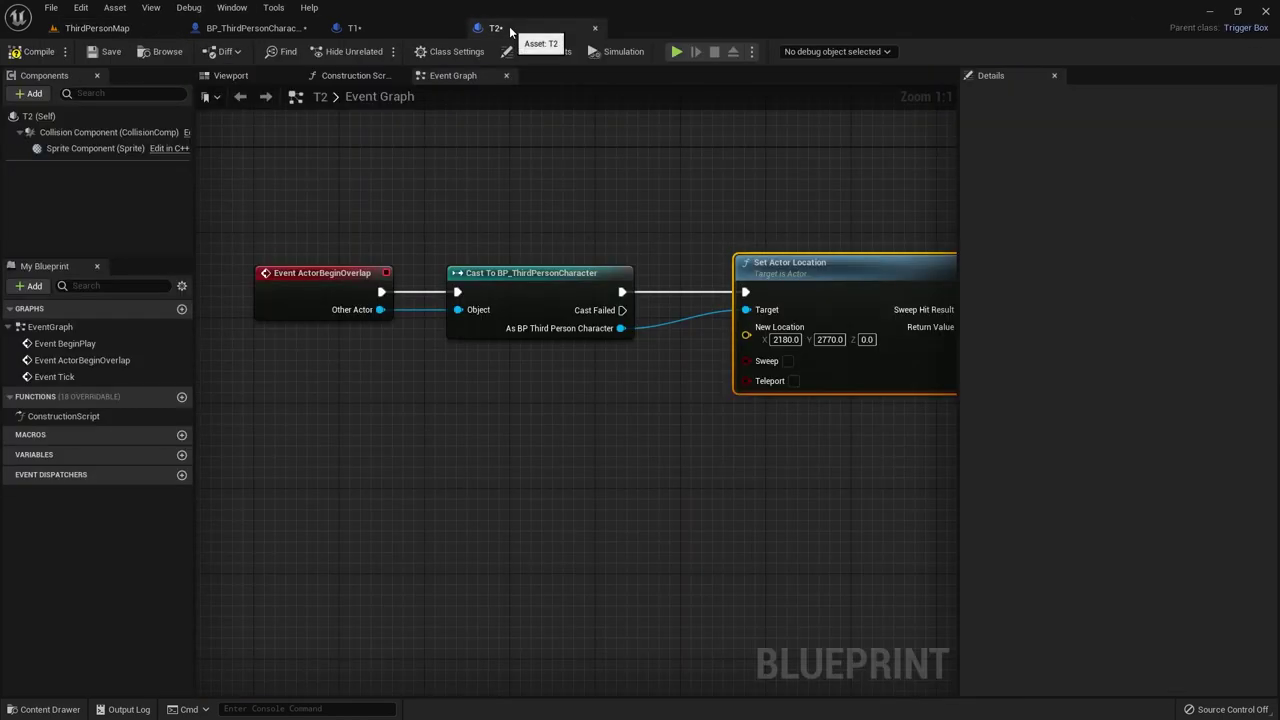
{"action": "right_click", "coordinate": [880, 343]}
{"action": "left_click", "coordinate": [895, 355]}
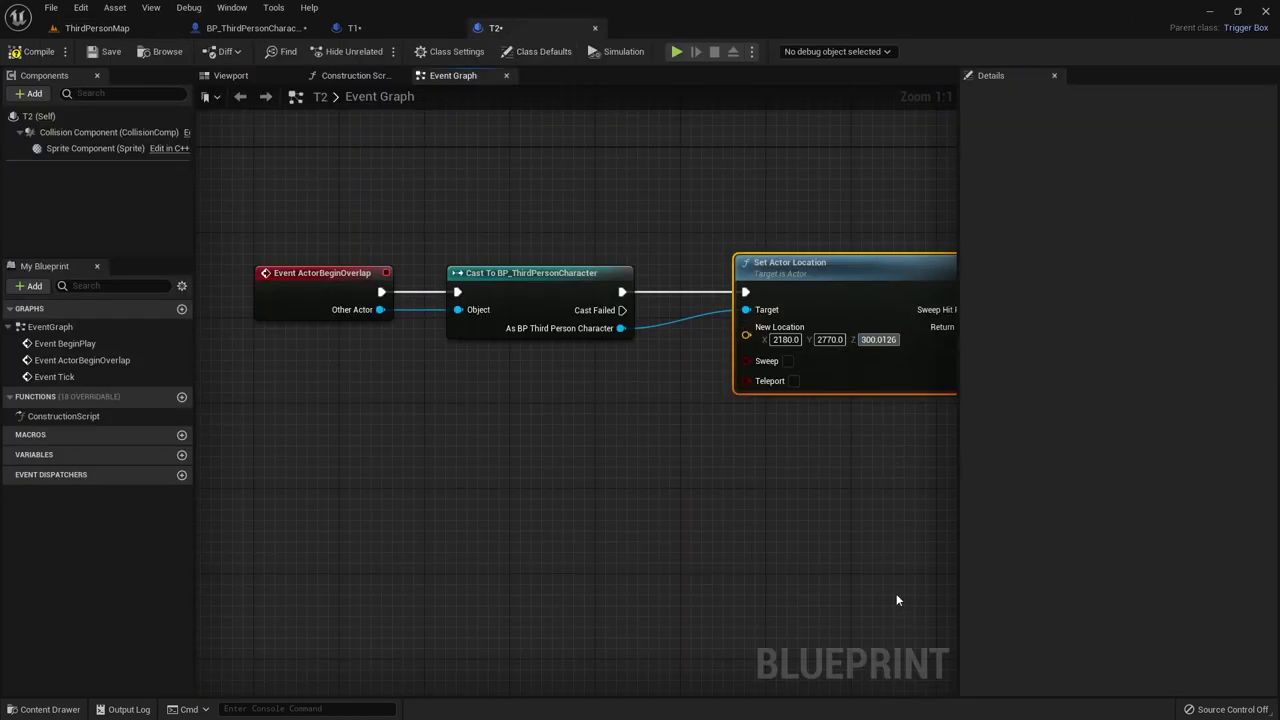
{"action": "left_click", "coordinate": [810, 446]}
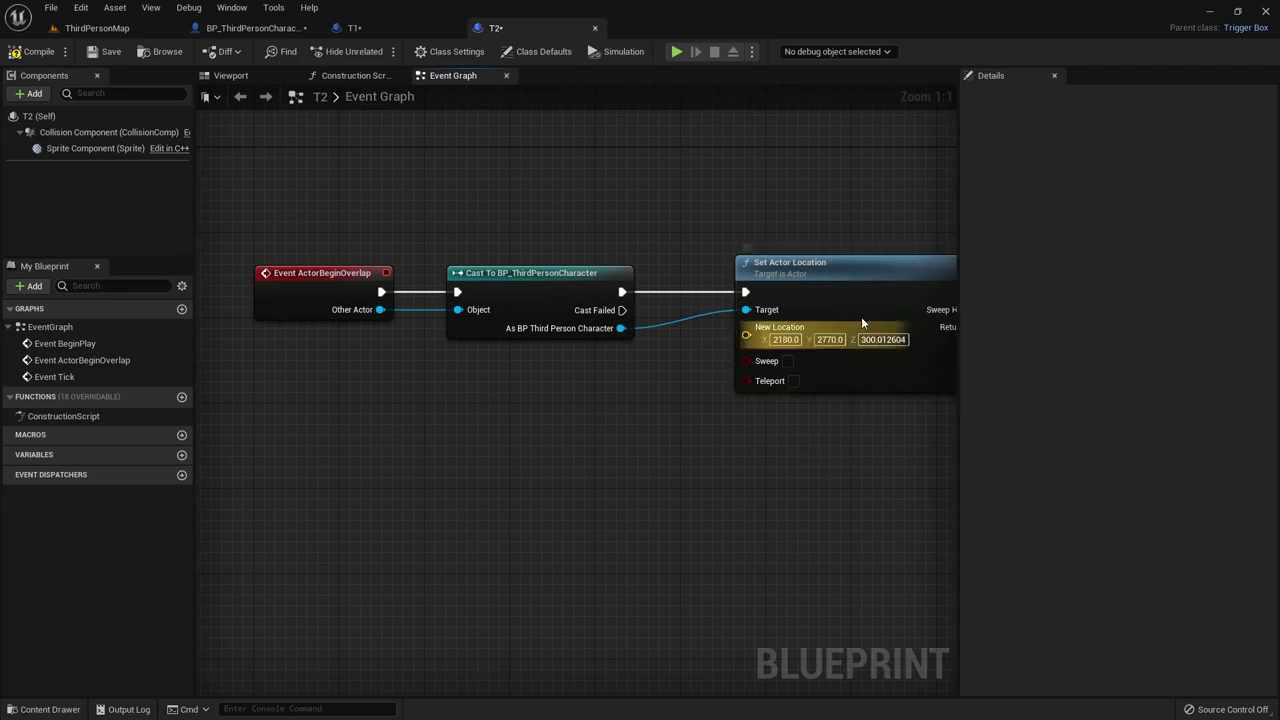
{"action": "left_click", "coordinate": [97, 28]}
Step: Move the blue cube to Y 2240, Z 110 and start a play test
{"action": "left_click_drag", "start_coordinate": [538, 440], "coordinate": [420, 393]}
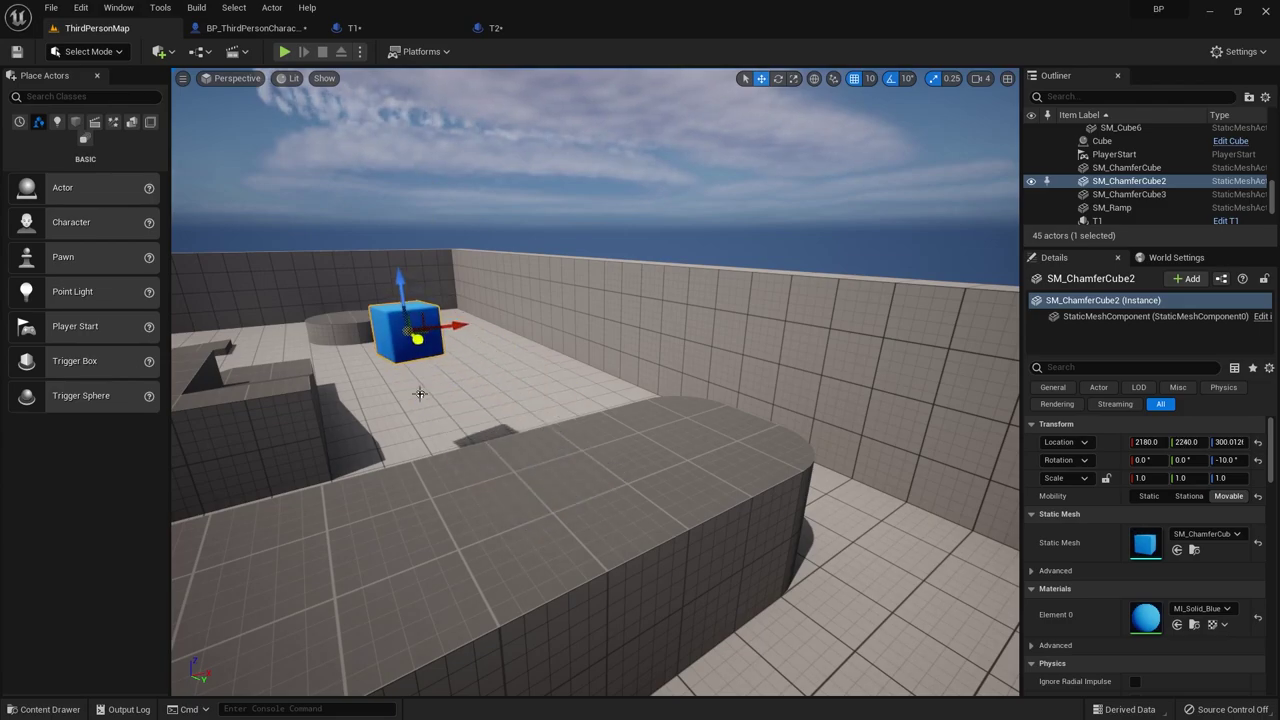
{"action": "left_click_drag", "start_coordinate": [402, 300], "coordinate": [426, 383]}
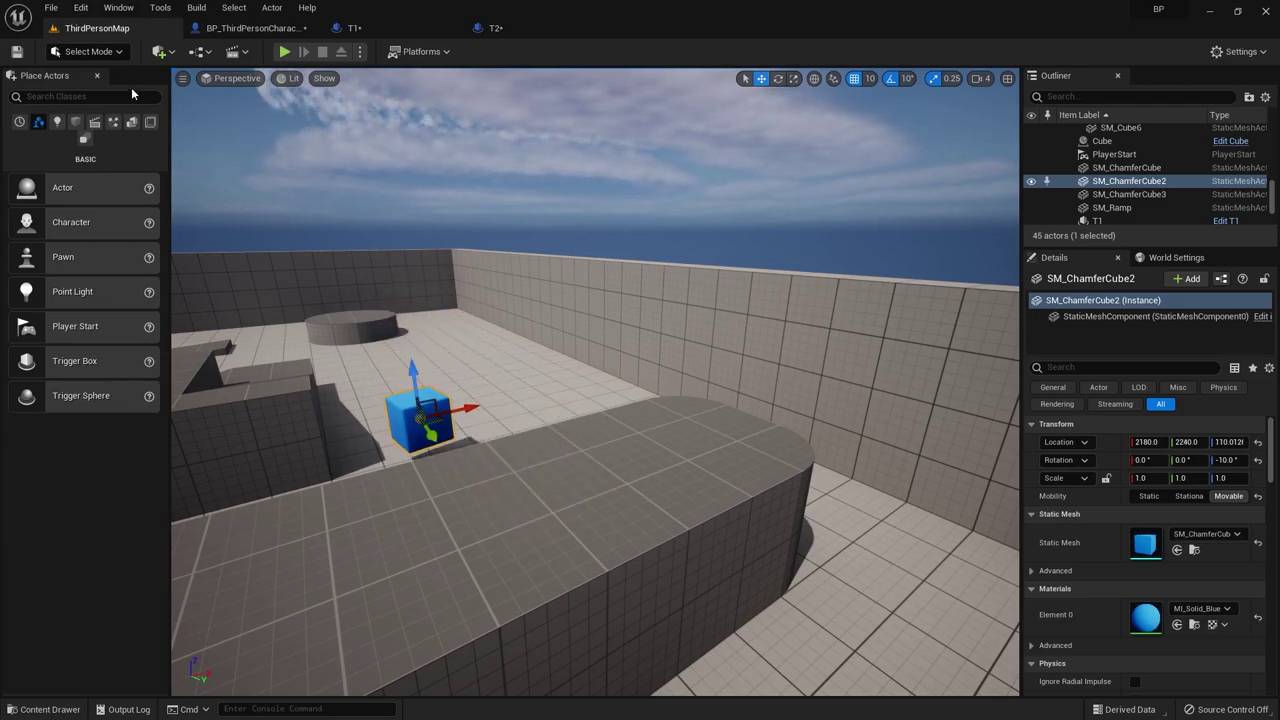
{"action": "left_click", "coordinate": [284, 51]}
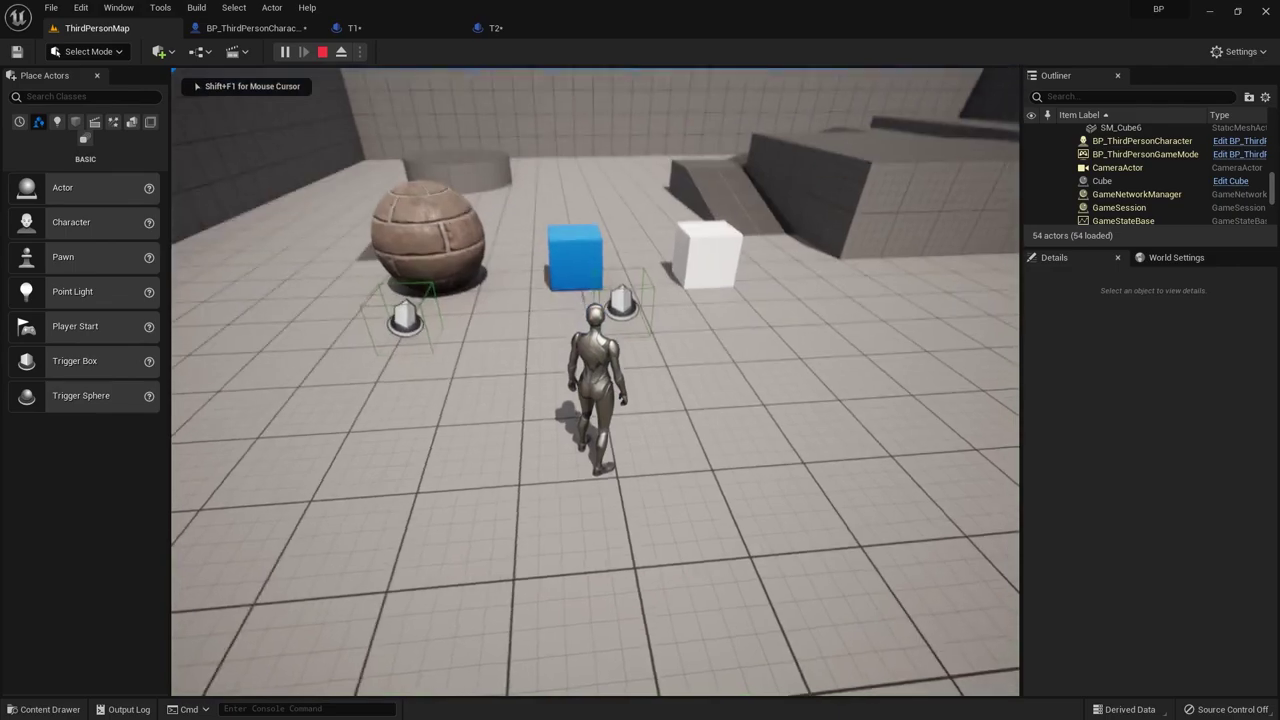
Step: Run the character along the platforms and through the triggers, jumping once, then stop play
{"action": "key", "text": "w"}
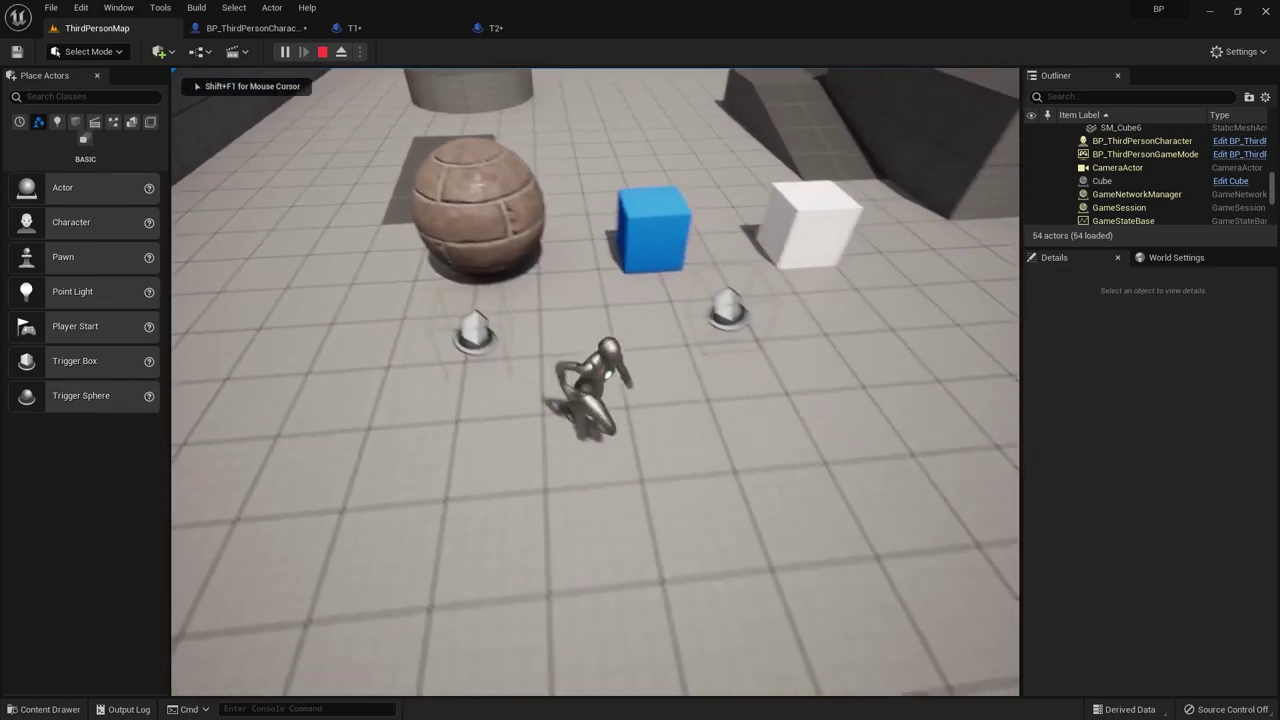
{"action": "key", "text": "w"}
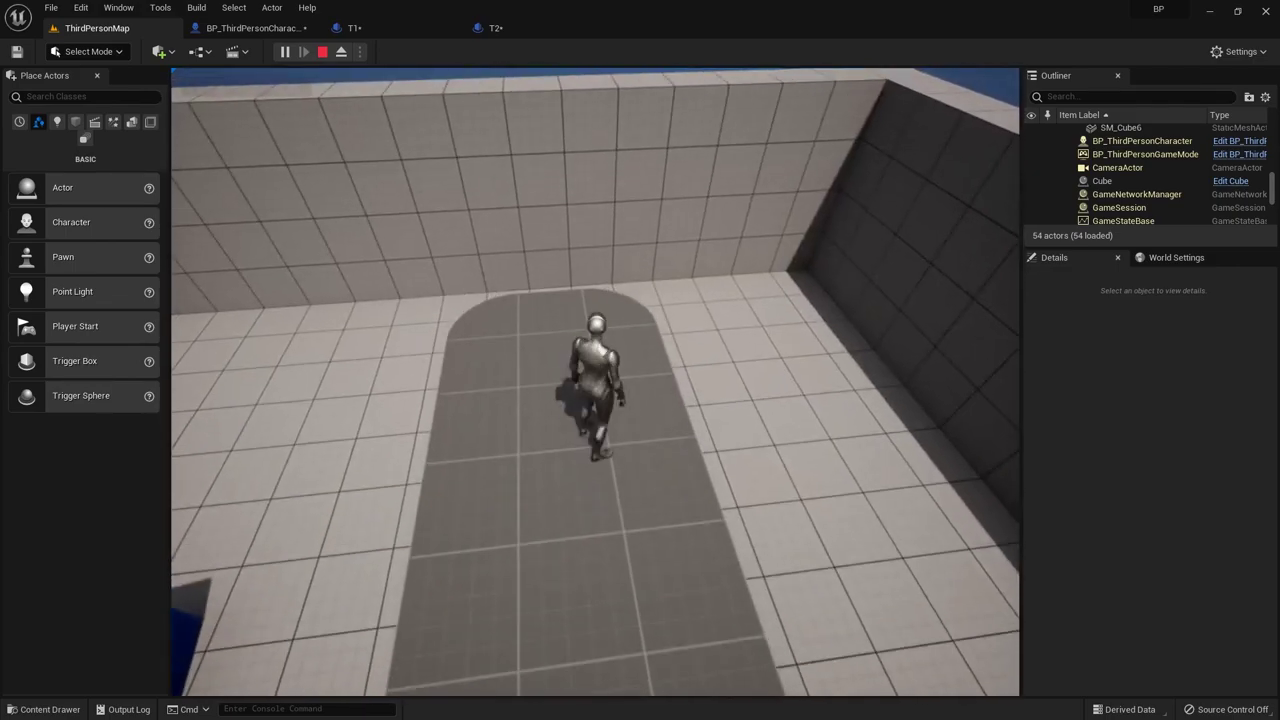
{"action": "key", "text": "w"}
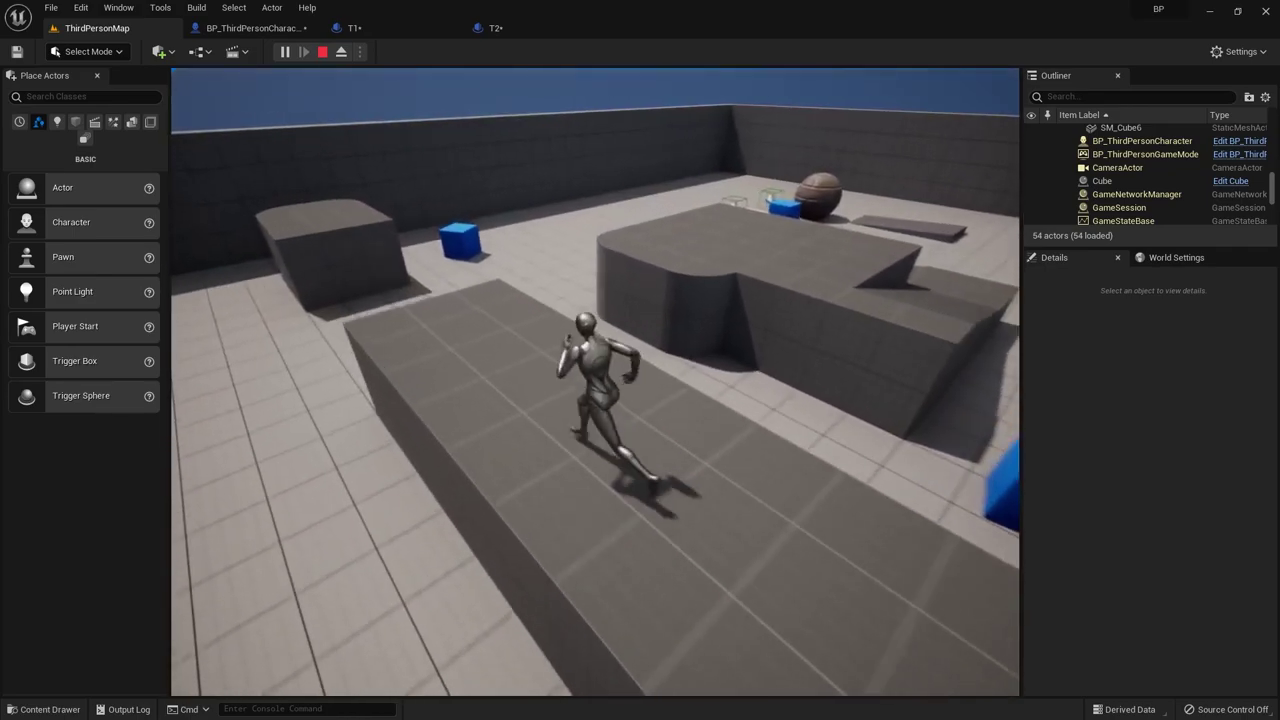
{"action": "key", "text": "w"}
{"action": "key", "text": "space"}
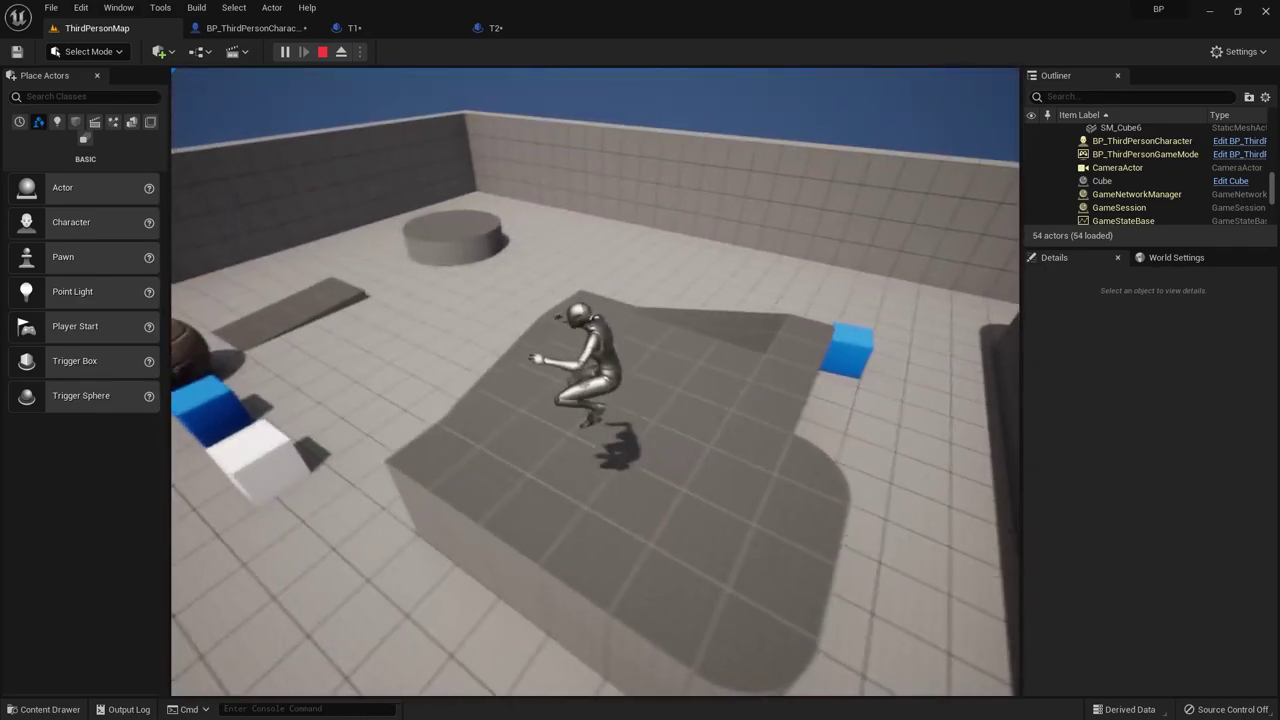
{"action": "key", "text": "w"}
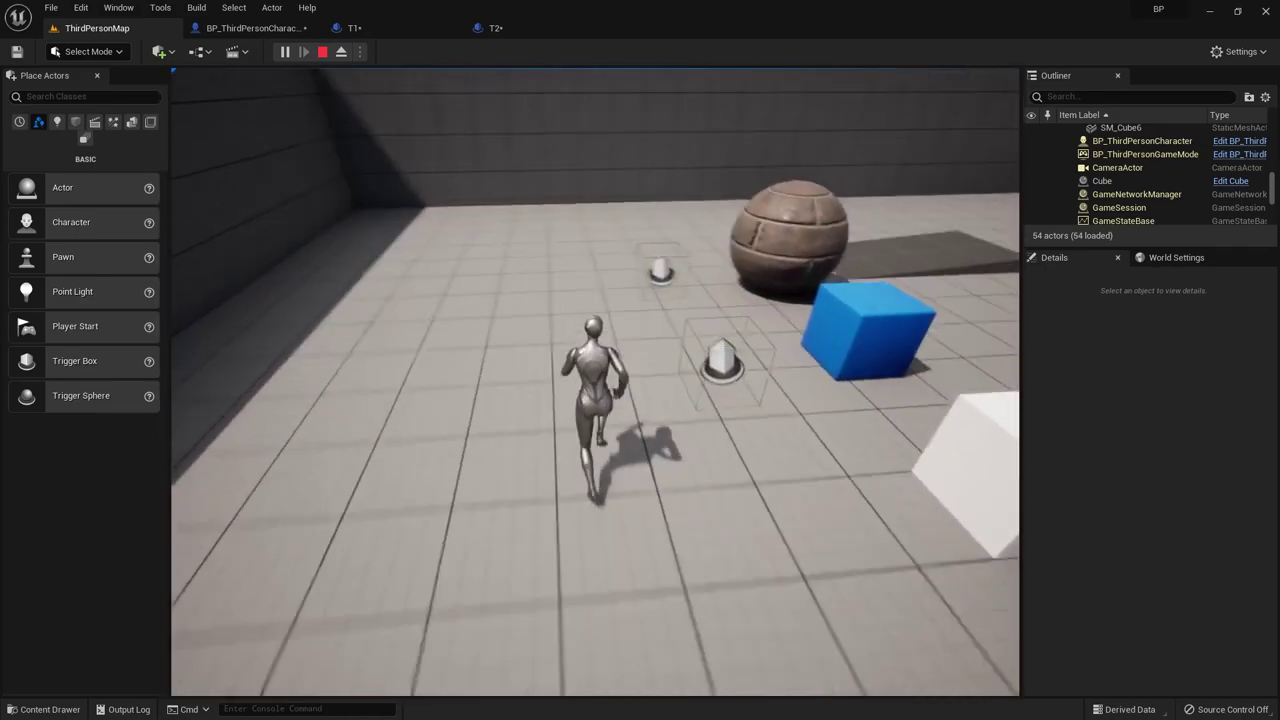
{"action": "key", "text": "w"}
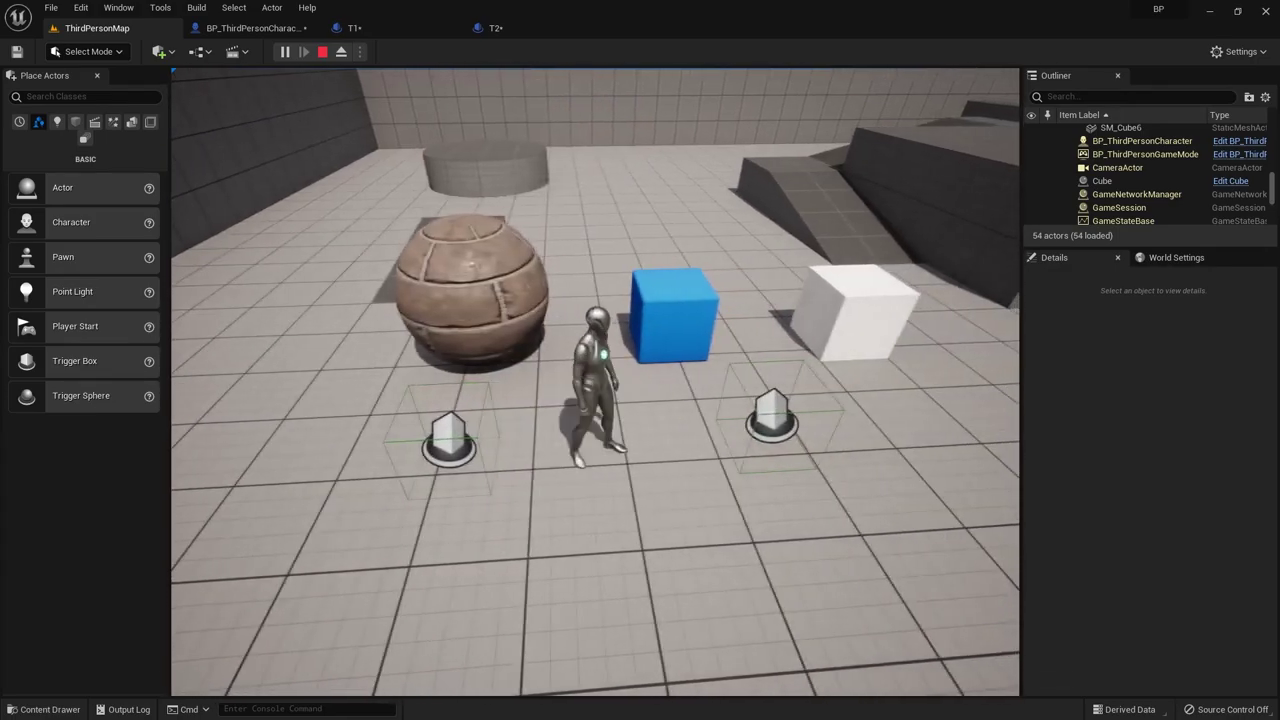
{"action": "key", "text": "w"}
{"action": "key", "text": "Escape"}
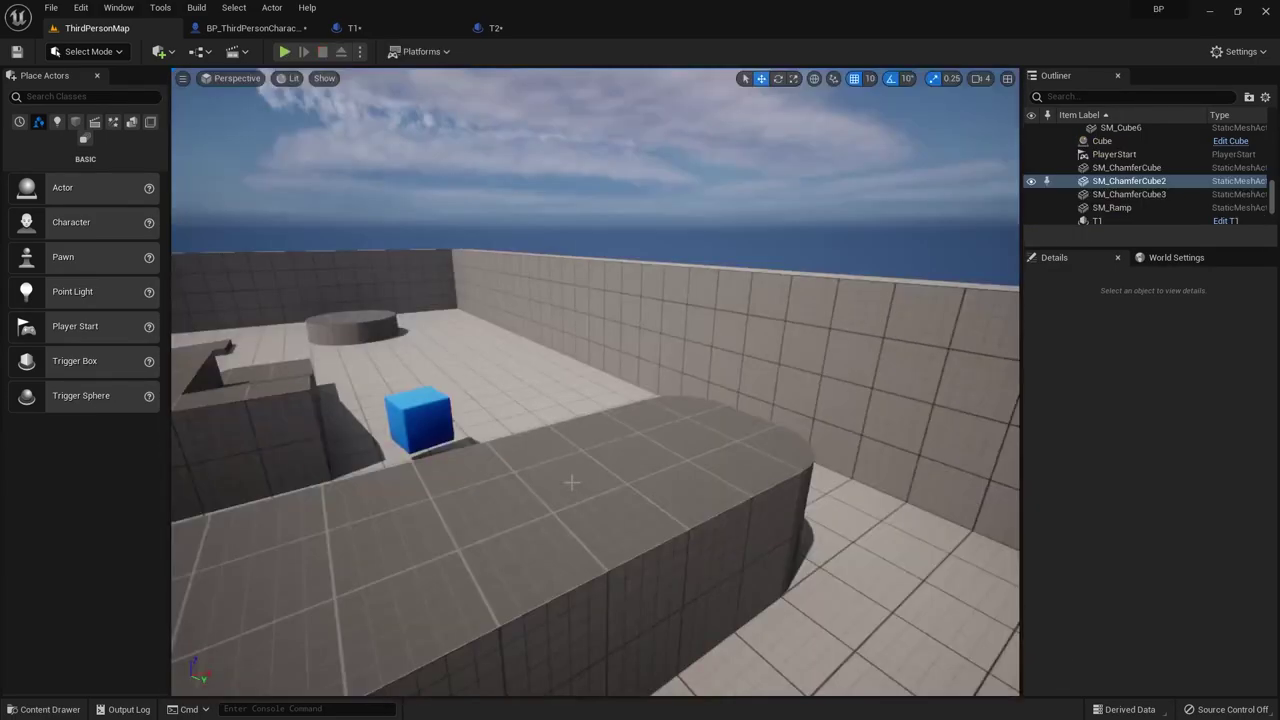
Step: Add a SET Object Moving node above T1's begin-overlap event and attempt wiring Other Actor
{"action": "left_click", "coordinate": [360, 28]}
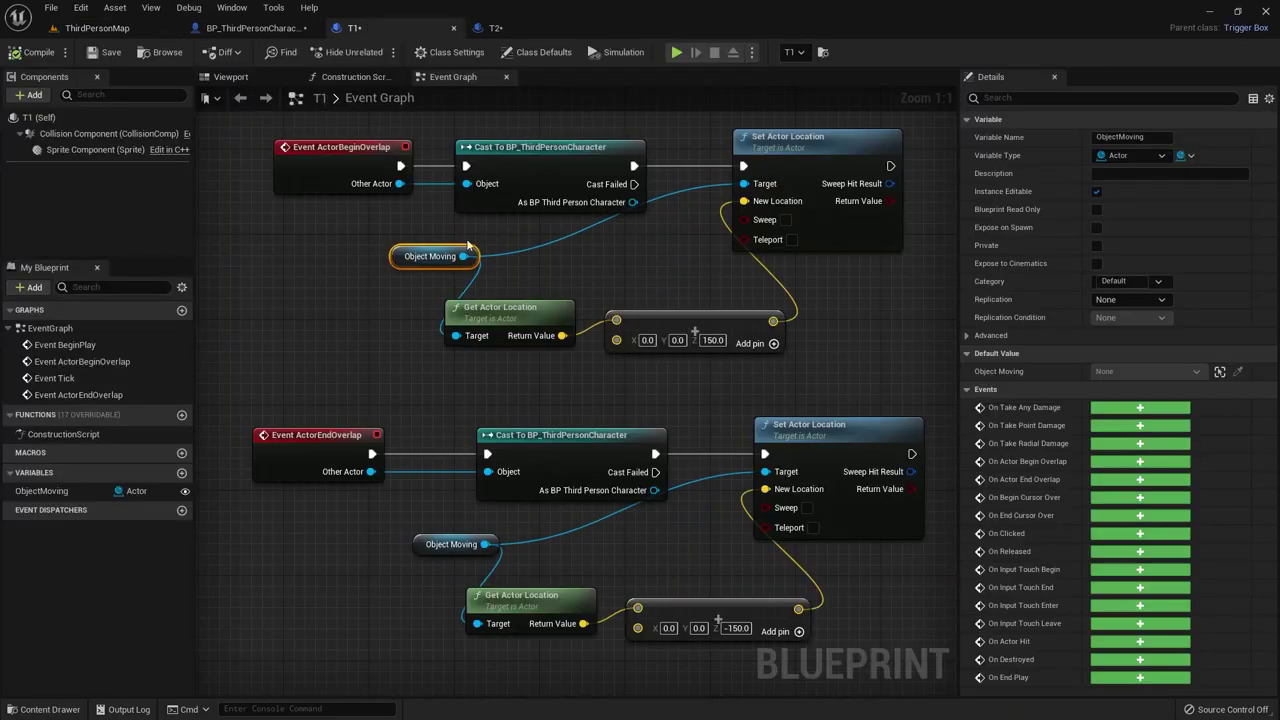
{"action": "right_click_drag", "start_coordinate": [421, 360], "coordinate": [410, 489]}
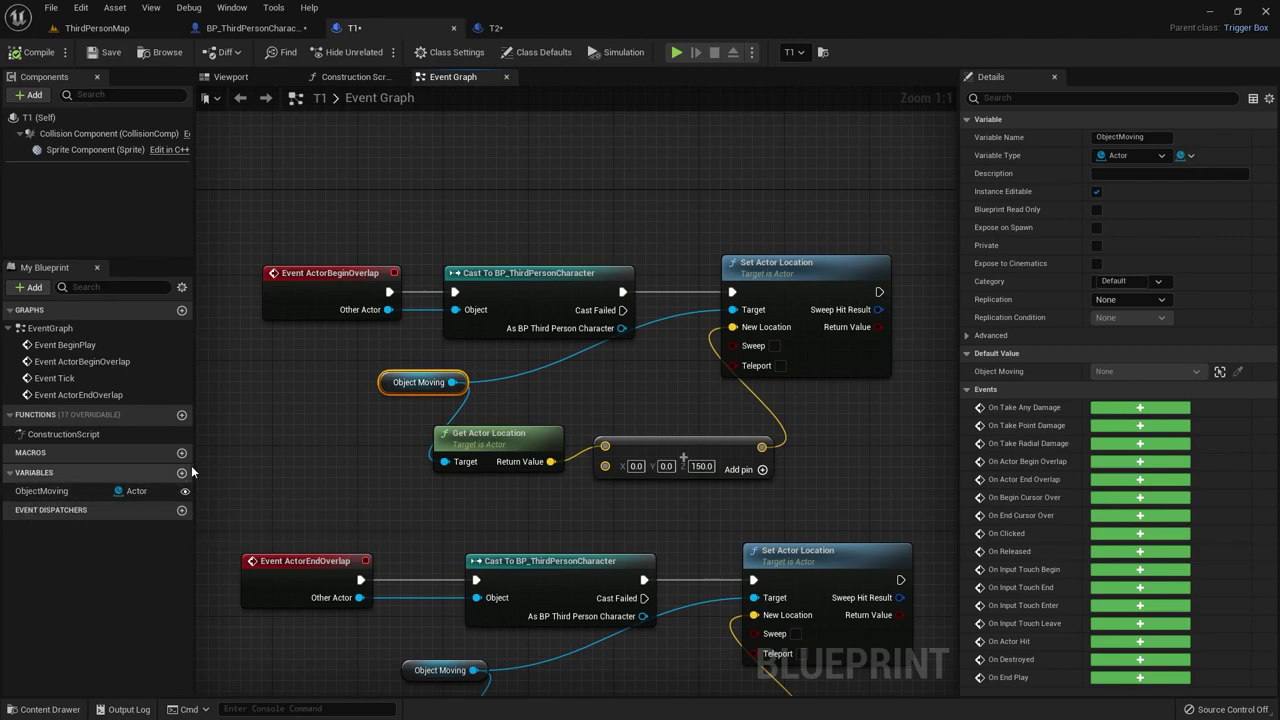
{"action": "left_click_drag", "start_coordinate": [94, 493], "coordinate": [478, 143]}
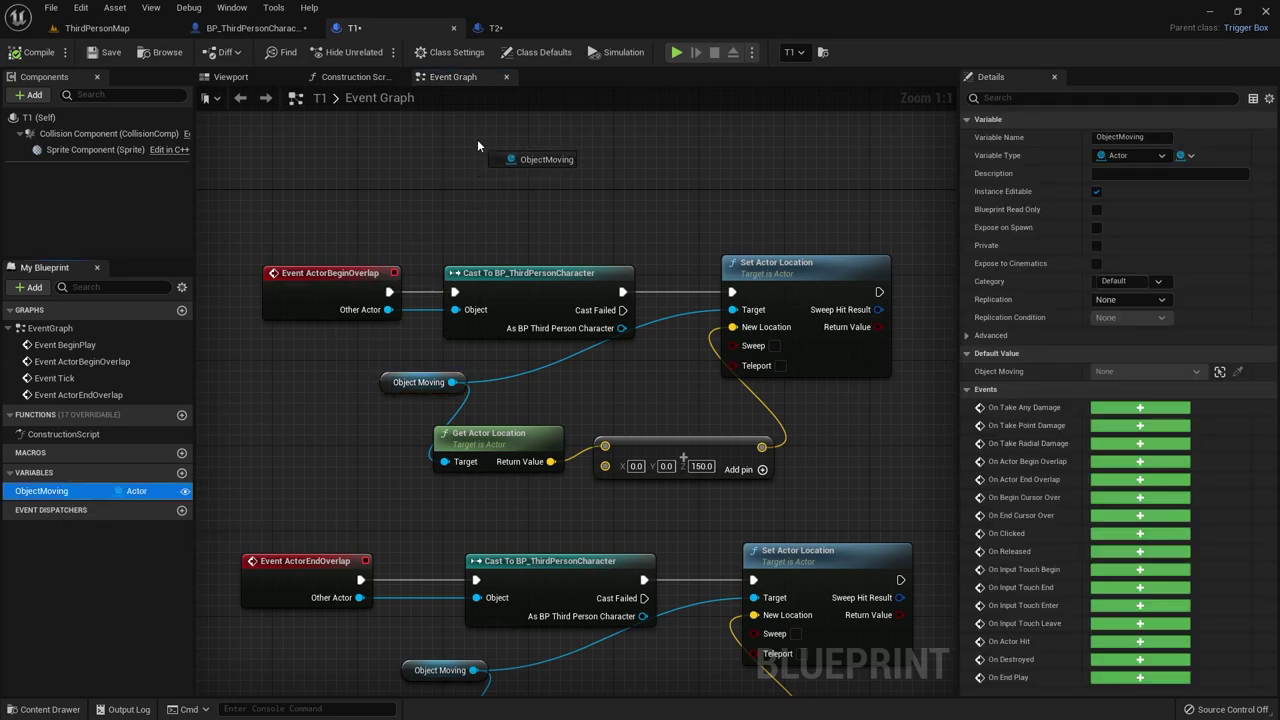
{"action": "left_click", "coordinate": [510, 182]}
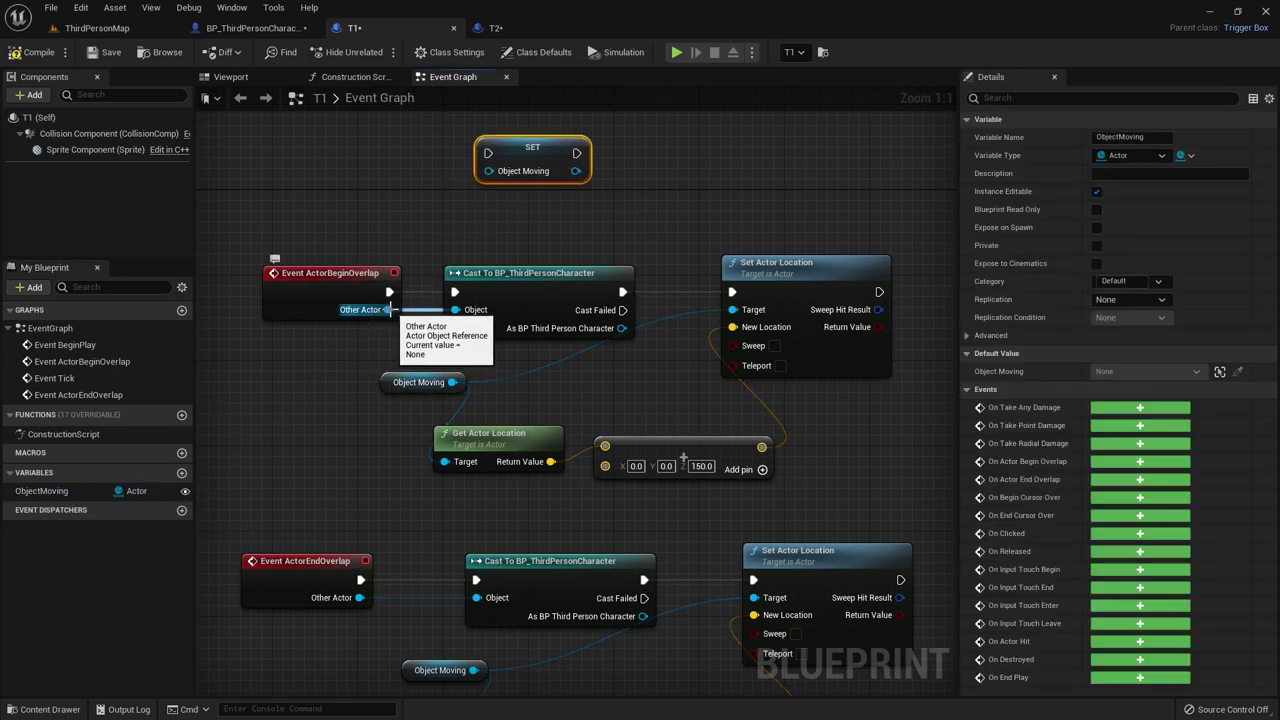
{"action": "mouse_move", "coordinate": [388, 309]}
{"action": "left_mouse_down"}
{"action": "mouse_move", "coordinate": [493, 225]}
{"action": "mouse_move", "coordinate": [496, 177]}
{"action": "left_mouse_up"}
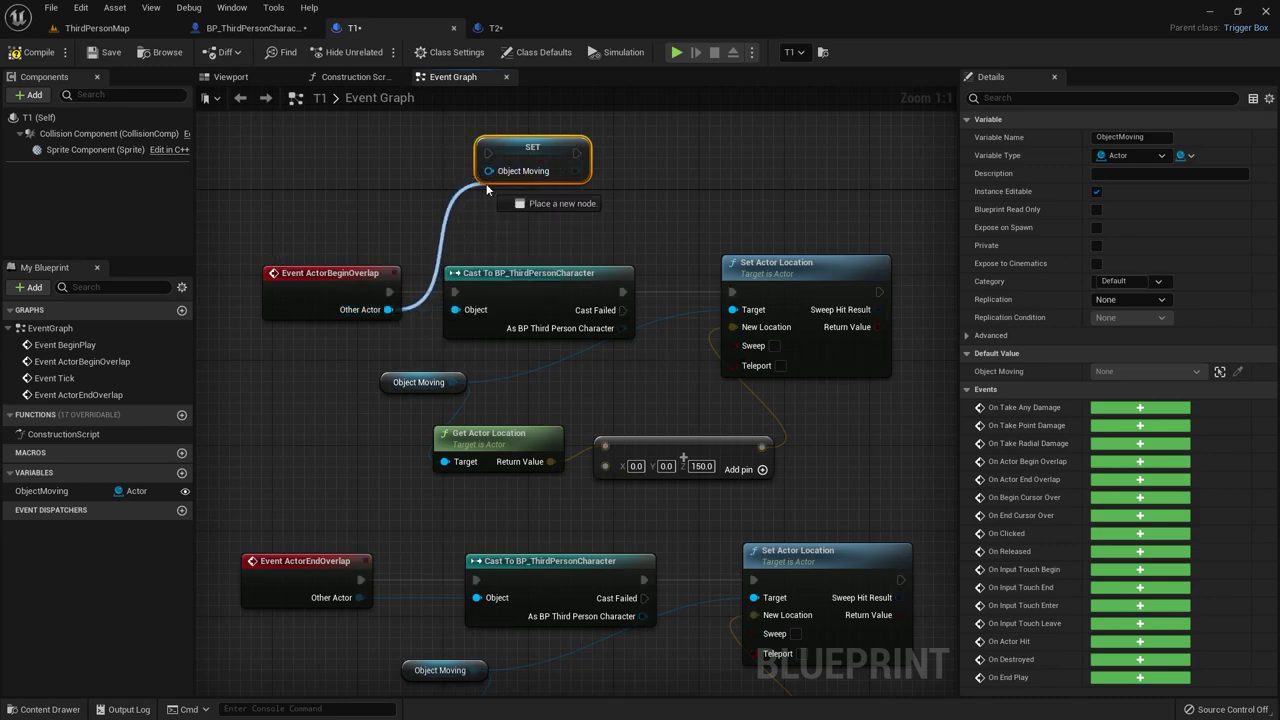
{"action": "left_click_drag", "start_coordinate": [479, 190], "coordinate": [479, 190]}
{"action": "left_click", "coordinate": [232, 394]}
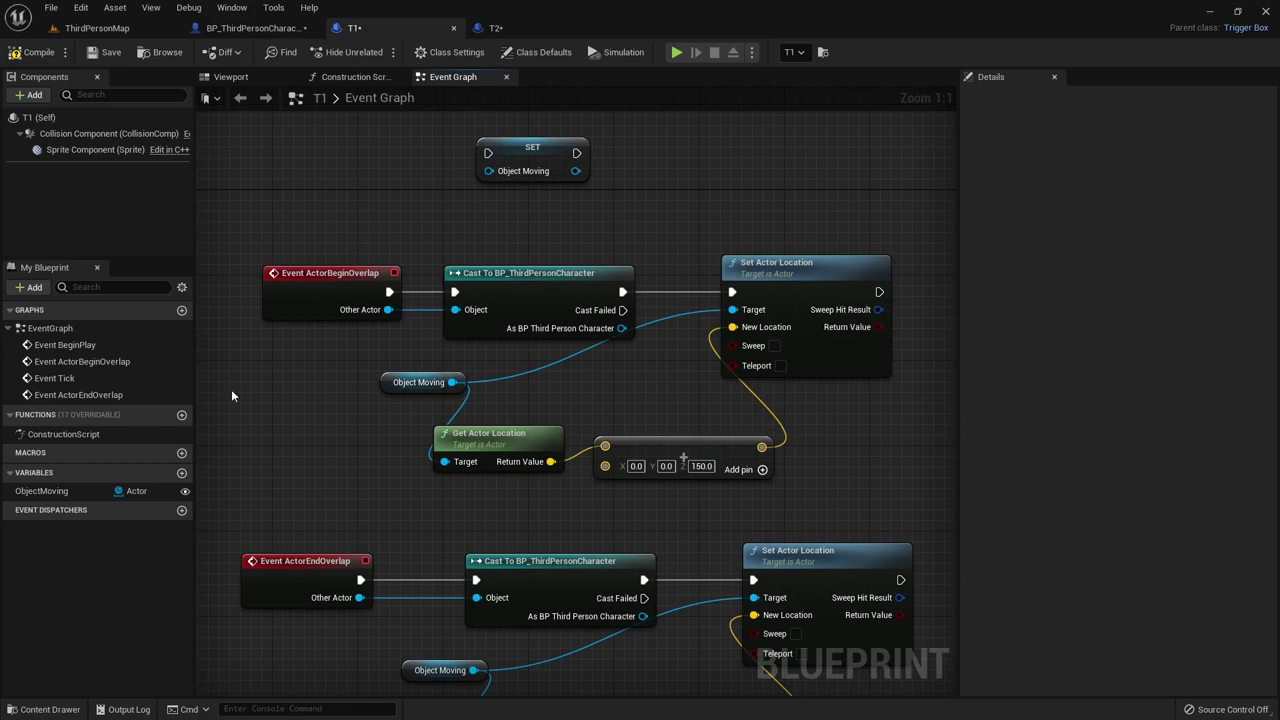
Step: Add a new variable named 1 and make it a Cube Object Reference
{"action": "left_click", "coordinate": [181, 472]}
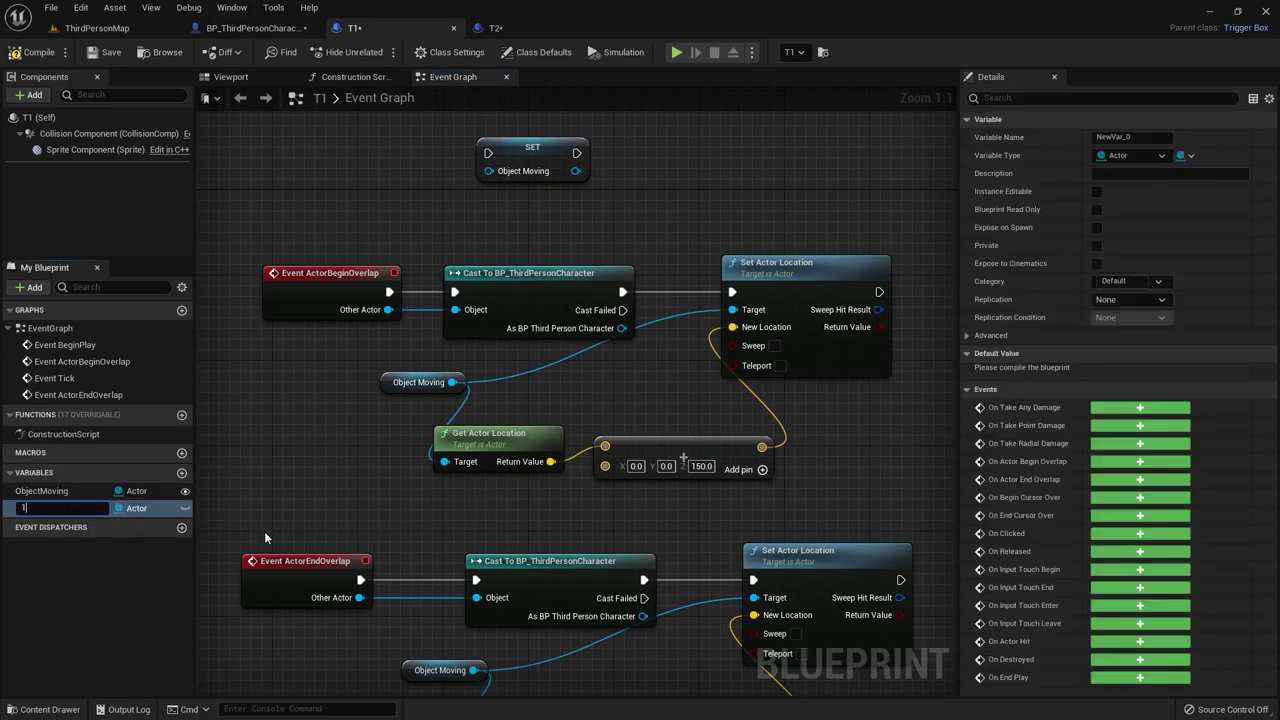
{"action": "key", "text": "Return"}
{"action": "left_click", "coordinate": [155, 507]}
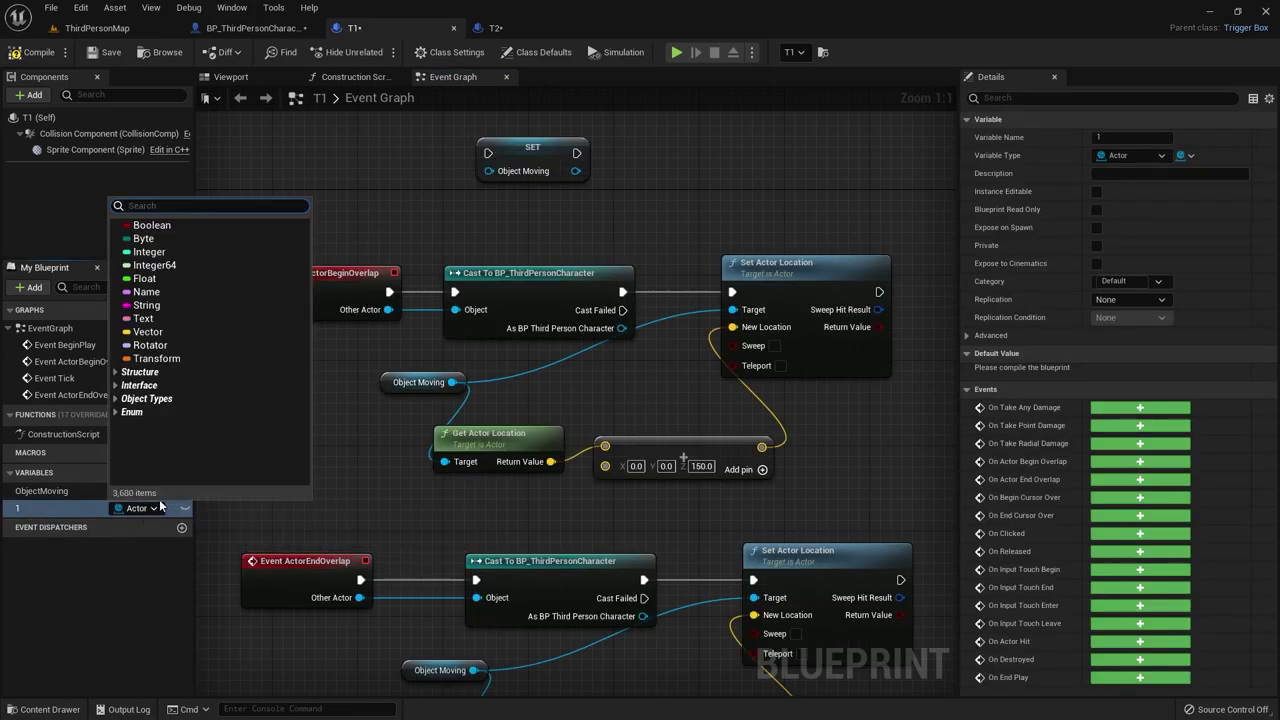
{"action": "type", "text": "cube"}
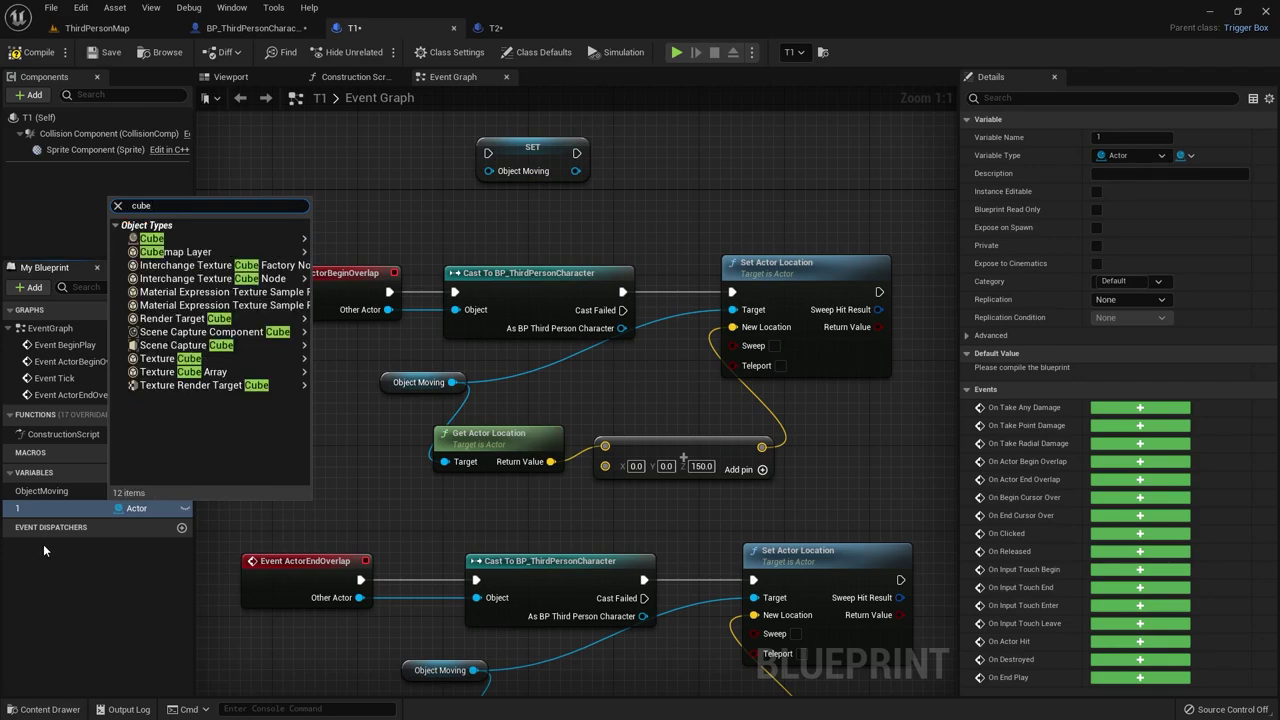
{"action": "mouse_move", "coordinate": [200, 240]}
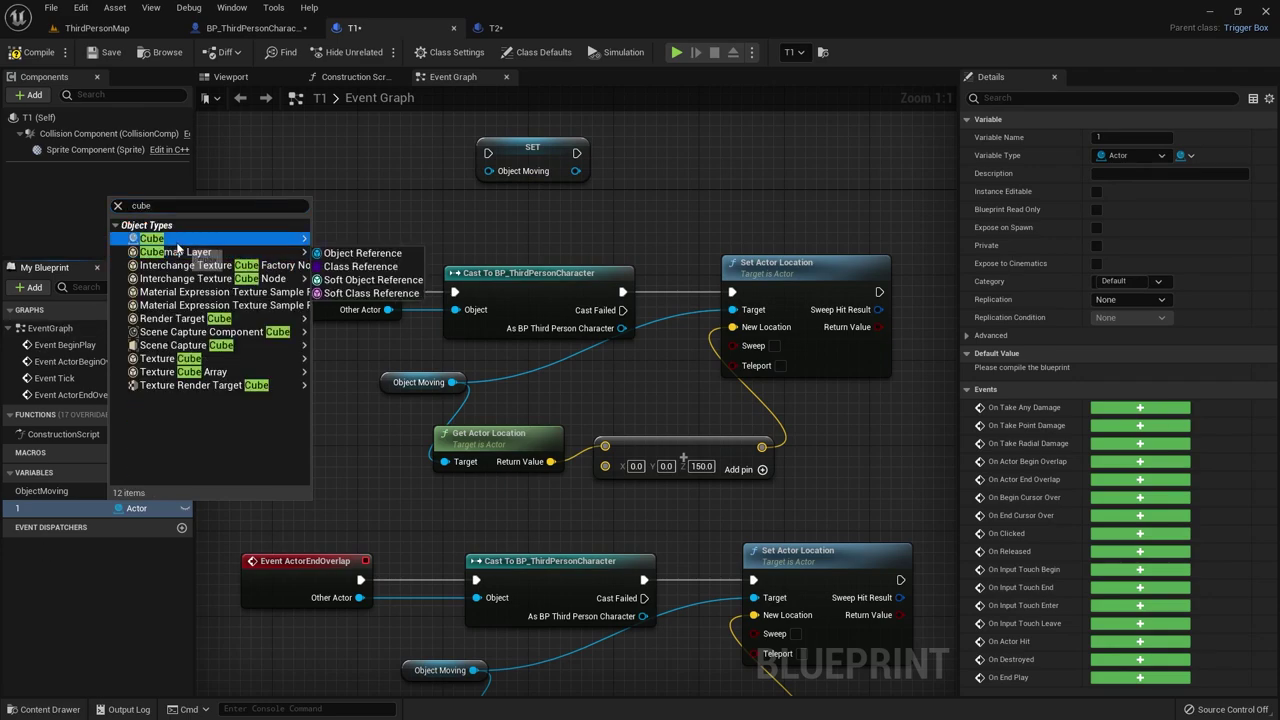
{"action": "left_click", "coordinate": [335, 245]}
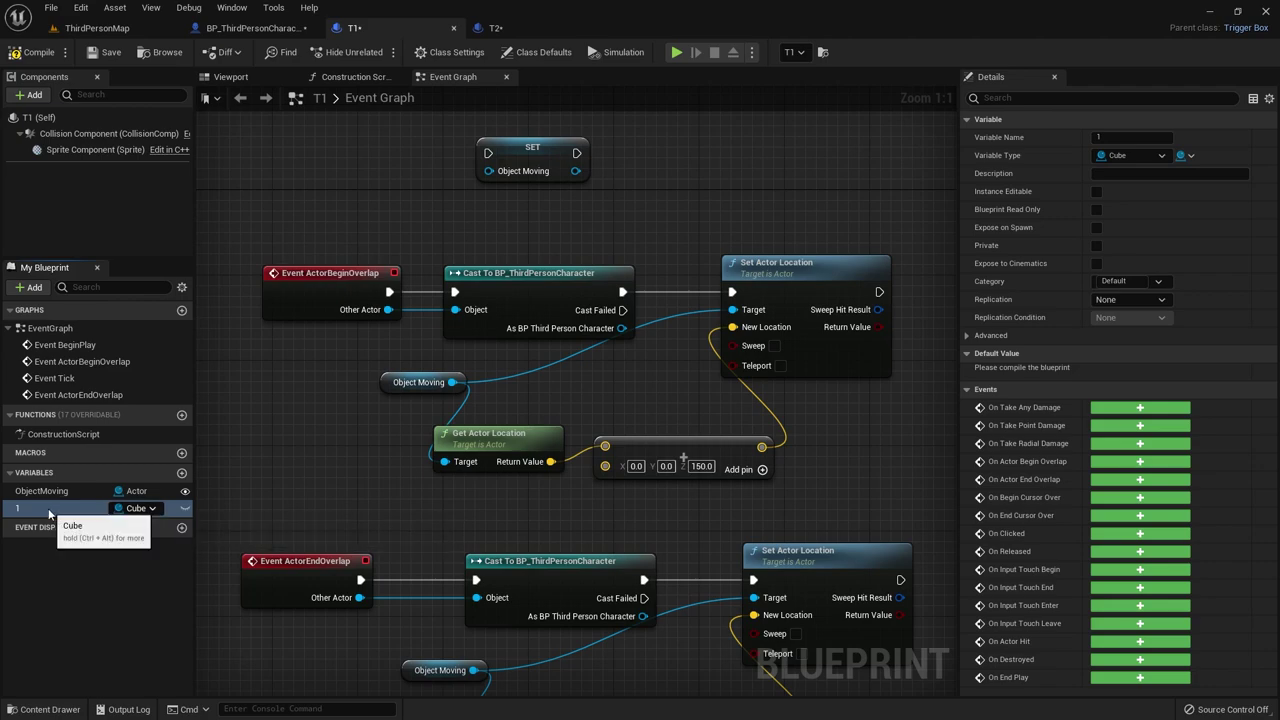
Step: Place a SET 1 node in the Event Graph just below the SET Object Moving node
{"action": "left_click_drag", "start_coordinate": [40, 508], "coordinate": [405, 184]}
{"action": "left_click_drag", "start_coordinate": [480, 195], "coordinate": [410, 168]}
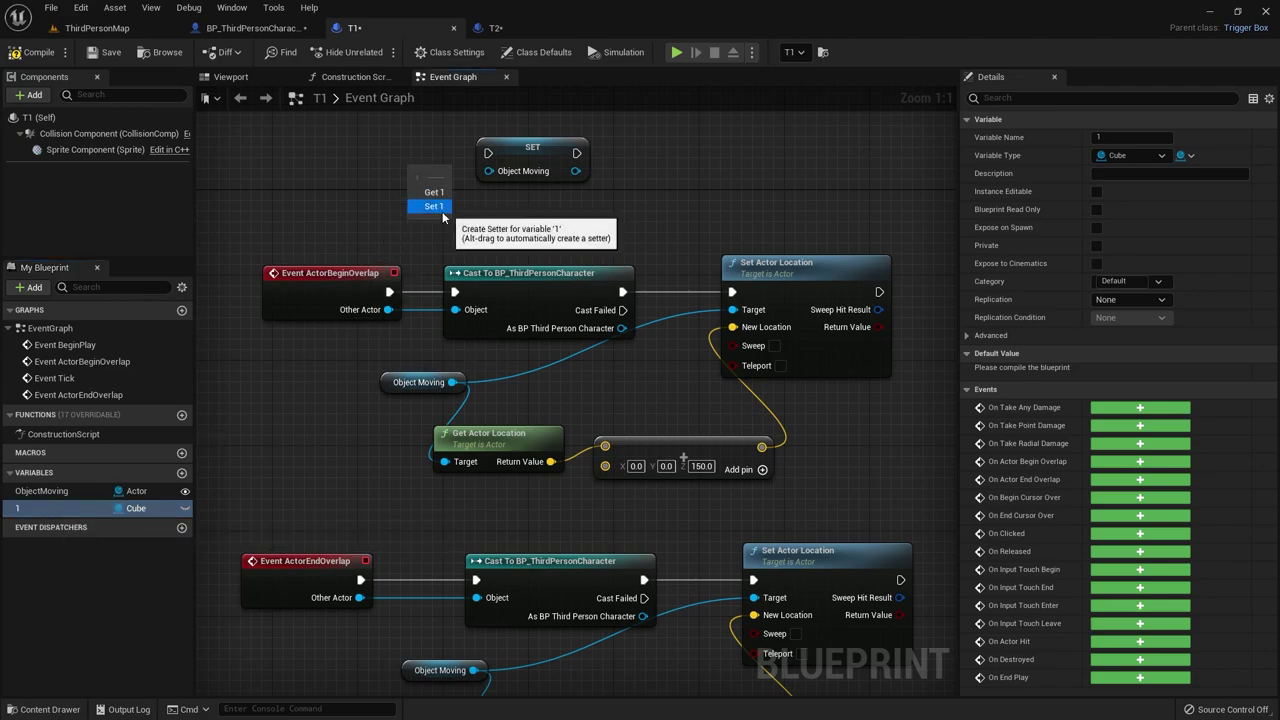
{"action": "left_click", "coordinate": [430, 191]}
{"action": "mouse_move", "coordinate": [389, 309]}
{"action": "left_mouse_down"}
{"action": "mouse_move", "coordinate": [425, 210]}
{"action": "mouse_move", "coordinate": [485, 237]}
{"action": "mouse_move", "coordinate": [526, 225]}
{"action": "left_mouse_up"}
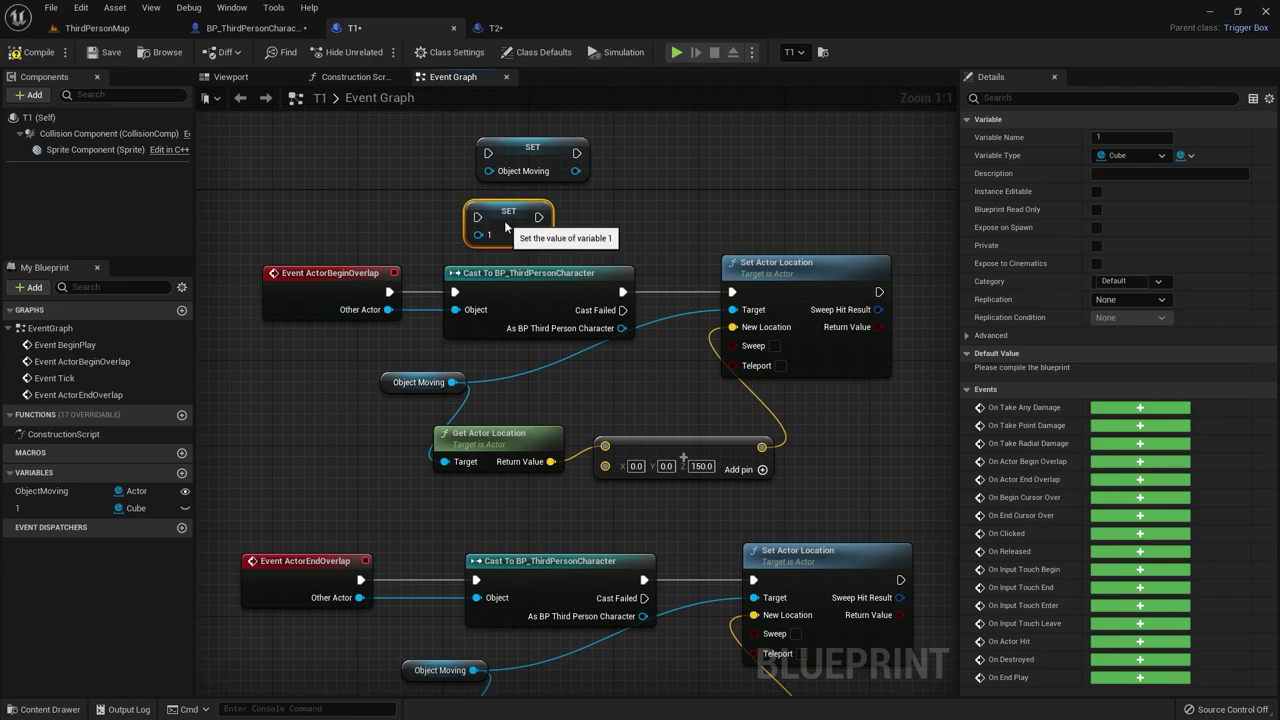
{"action": "left_click_drag", "start_coordinate": [522, 221], "coordinate": [514, 214]}
{"action": "left_click", "coordinate": [527, 163]}
{"action": "left_click_drag", "start_coordinate": [527, 163], "coordinate": [527, 152]}
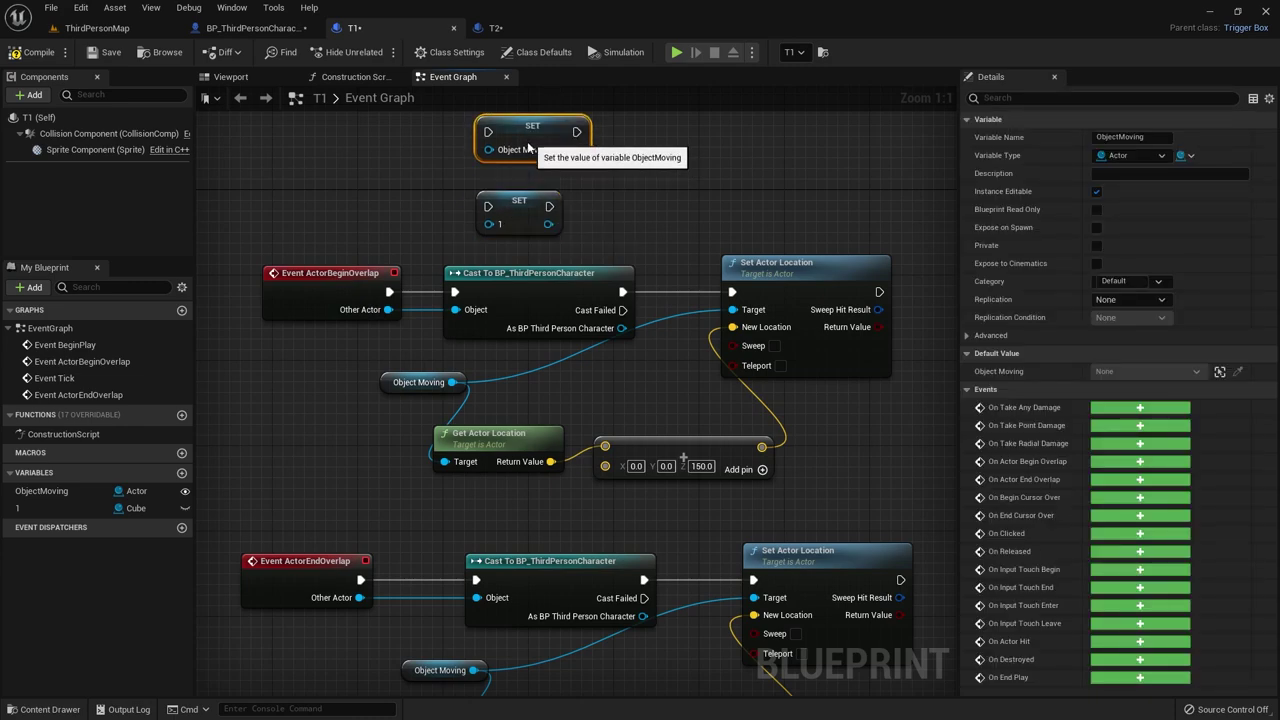
{"action": "mouse_move", "coordinate": [388, 309]}
{"action": "left_mouse_down"}
{"action": "mouse_move", "coordinate": [490, 167]}
{"action": "mouse_move", "coordinate": [445, 224]}
{"action": "left_mouse_up"}
{"action": "left_click", "coordinate": [421, 167]}
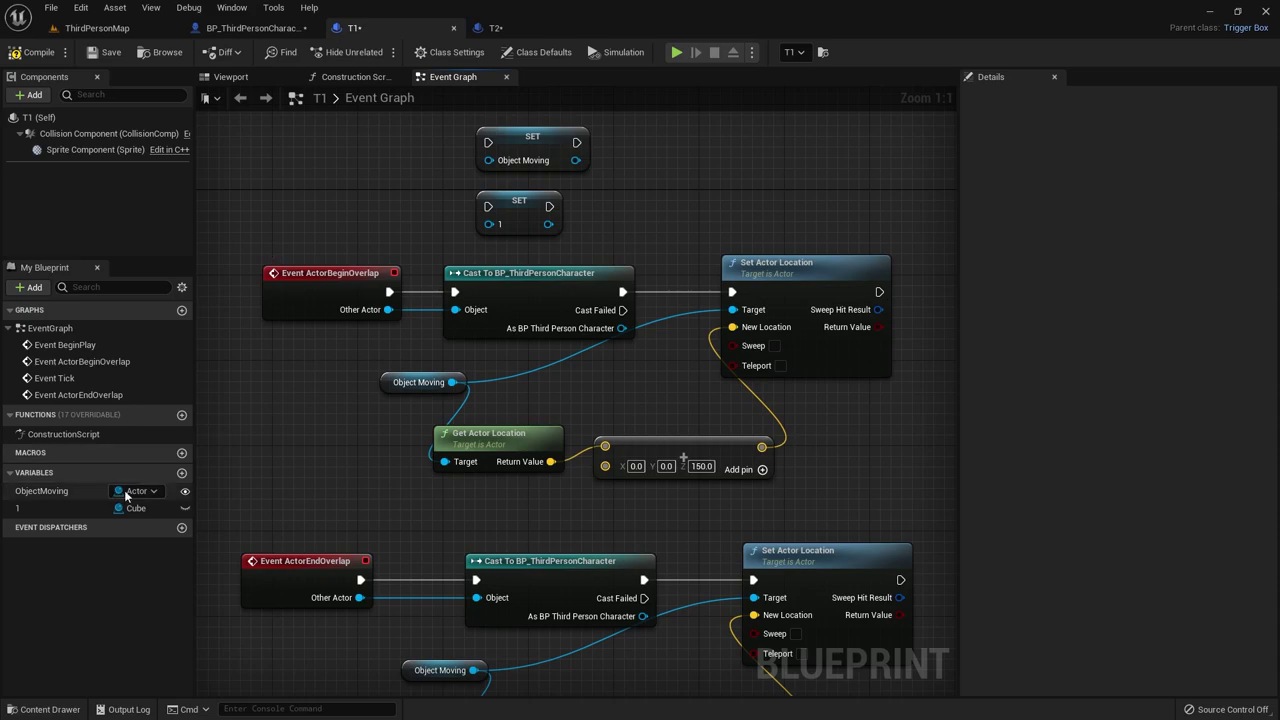
Step: Add another variable and make it a Character Object Reference
{"action": "left_click", "coordinate": [181, 472]}
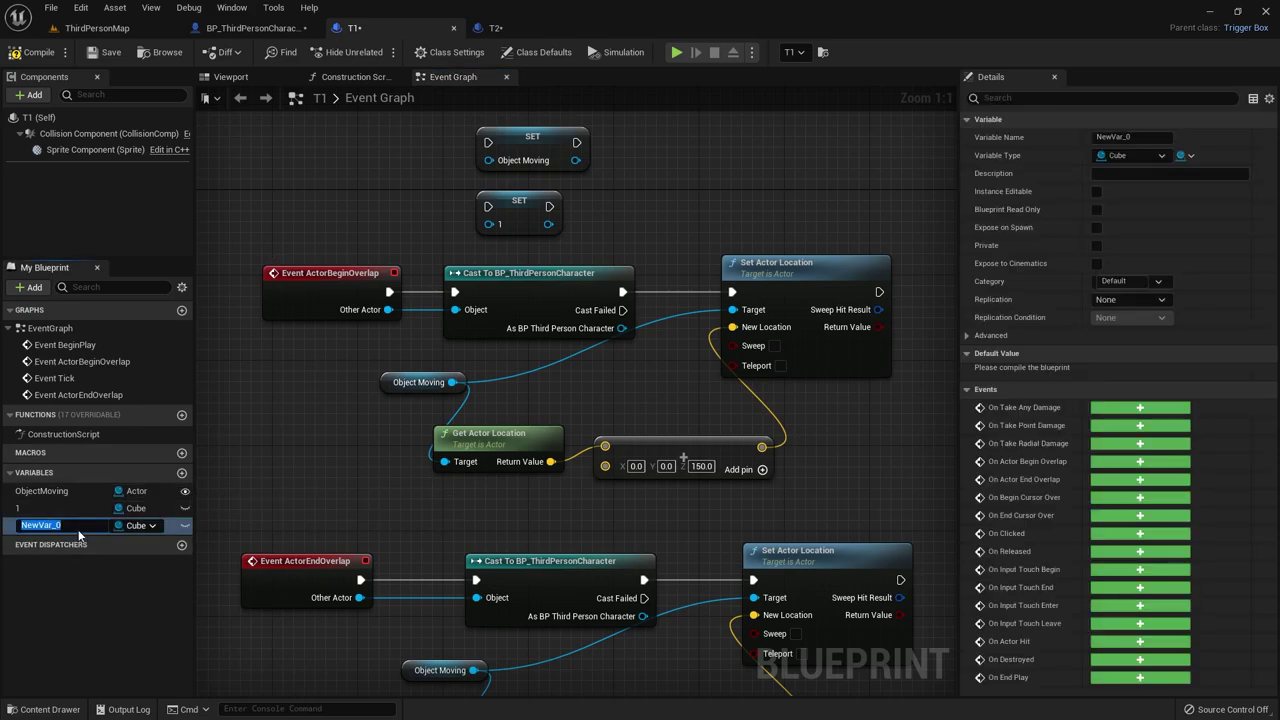
{"action": "type", "text": "2"}
{"action": "left_click", "coordinate": [136, 508]}
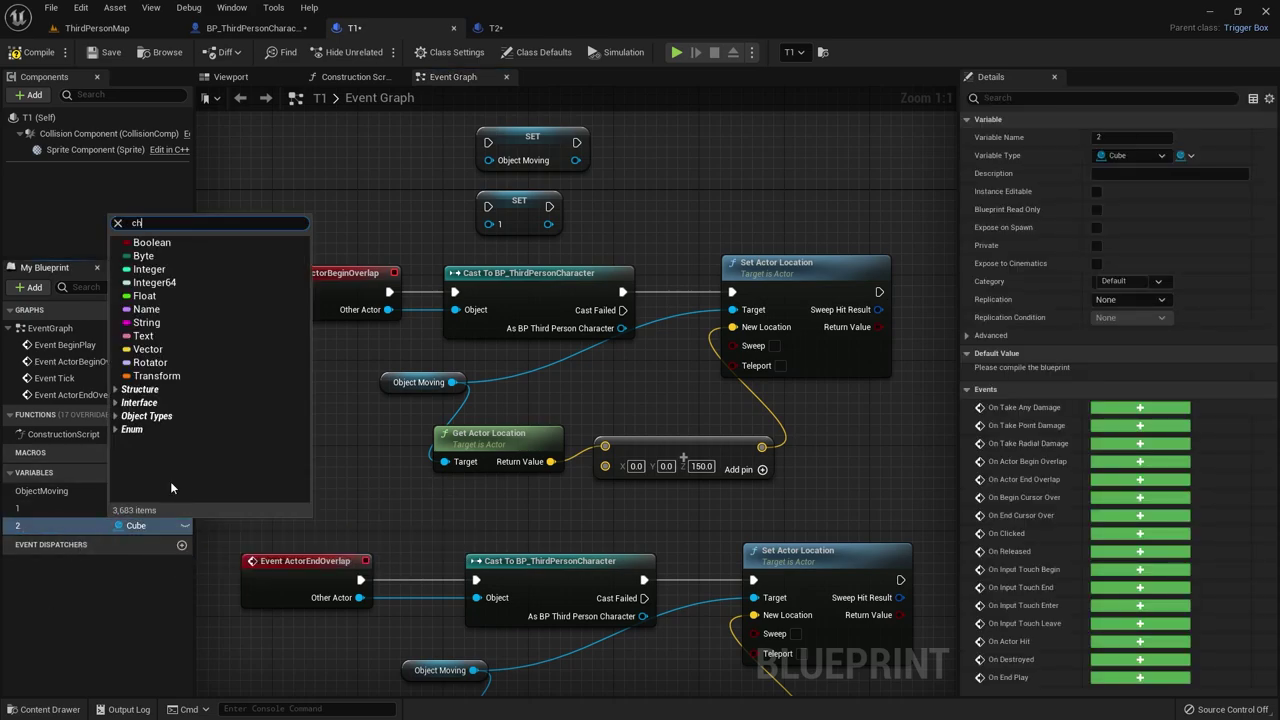
{"action": "type", "text": "ar"}
{"action": "mouse_move", "coordinate": [235, 336]}
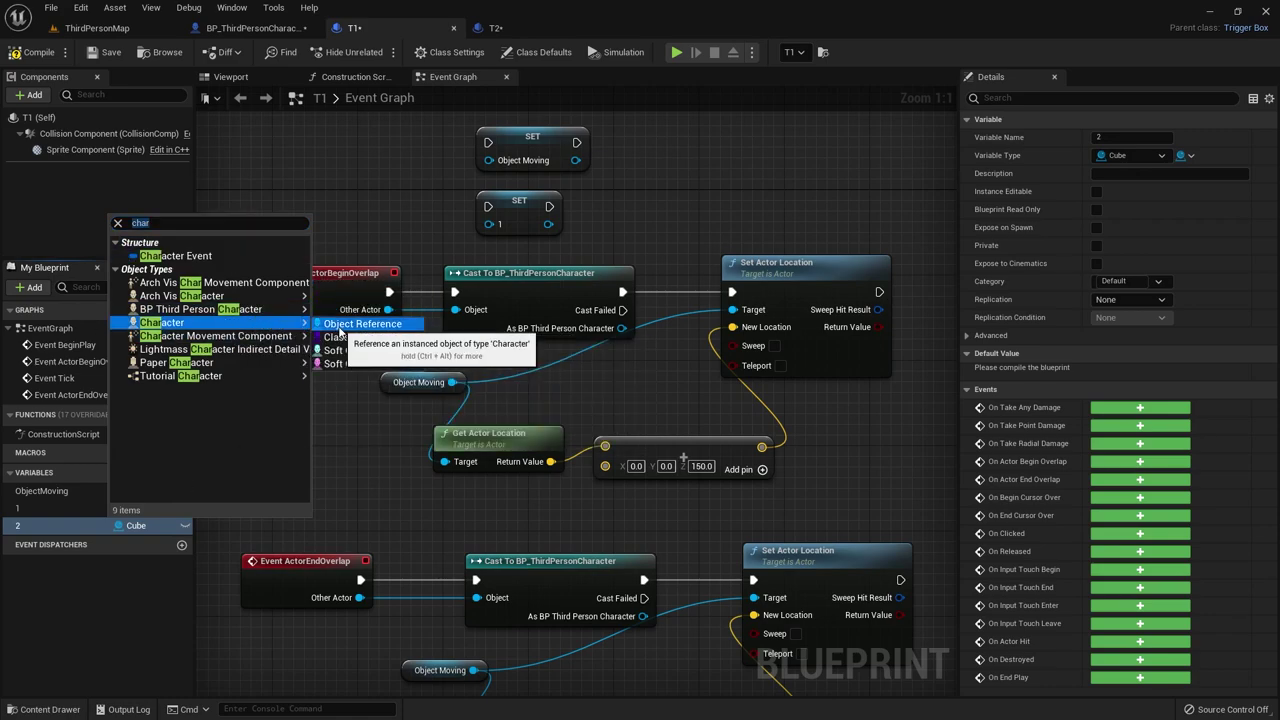
{"action": "left_click", "coordinate": [340, 326]}
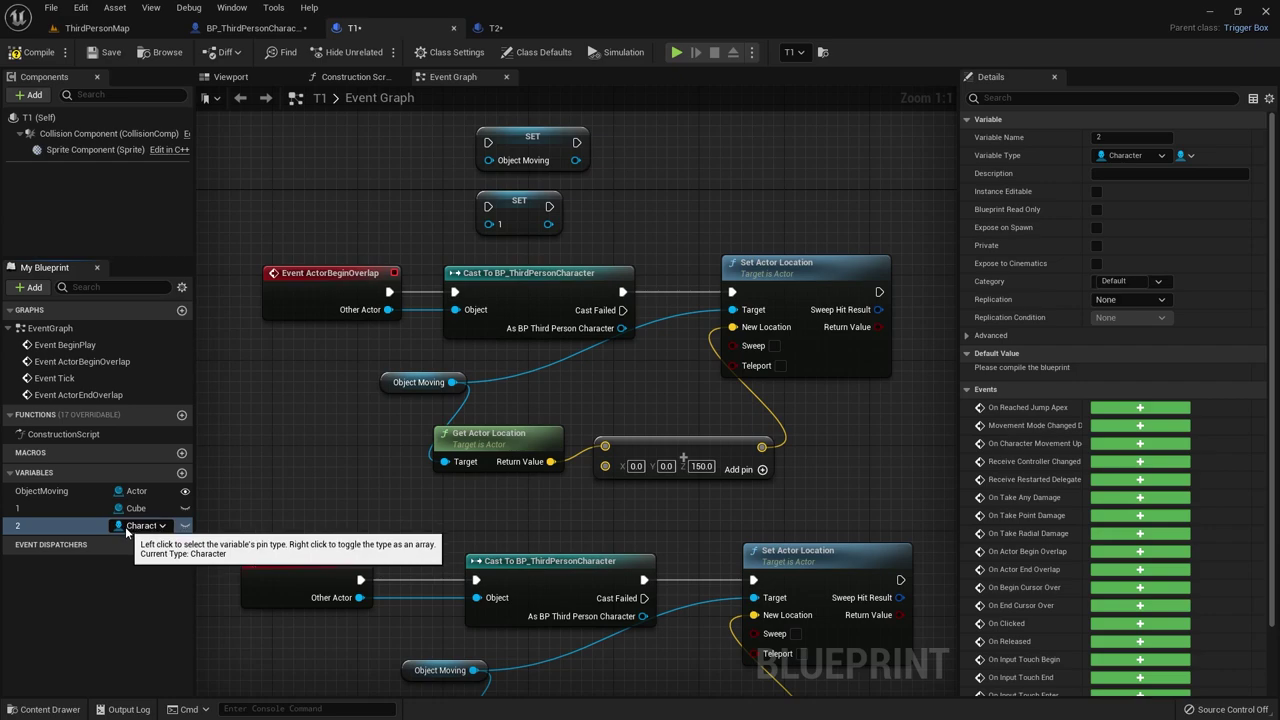
Step: Place a SET node for the new variable above the other SET nodes, leaving it unwired
{"action": "left_click_drag", "start_coordinate": [40, 525], "coordinate": [656, 178]}
{"action": "left_click", "coordinate": [676, 220]}
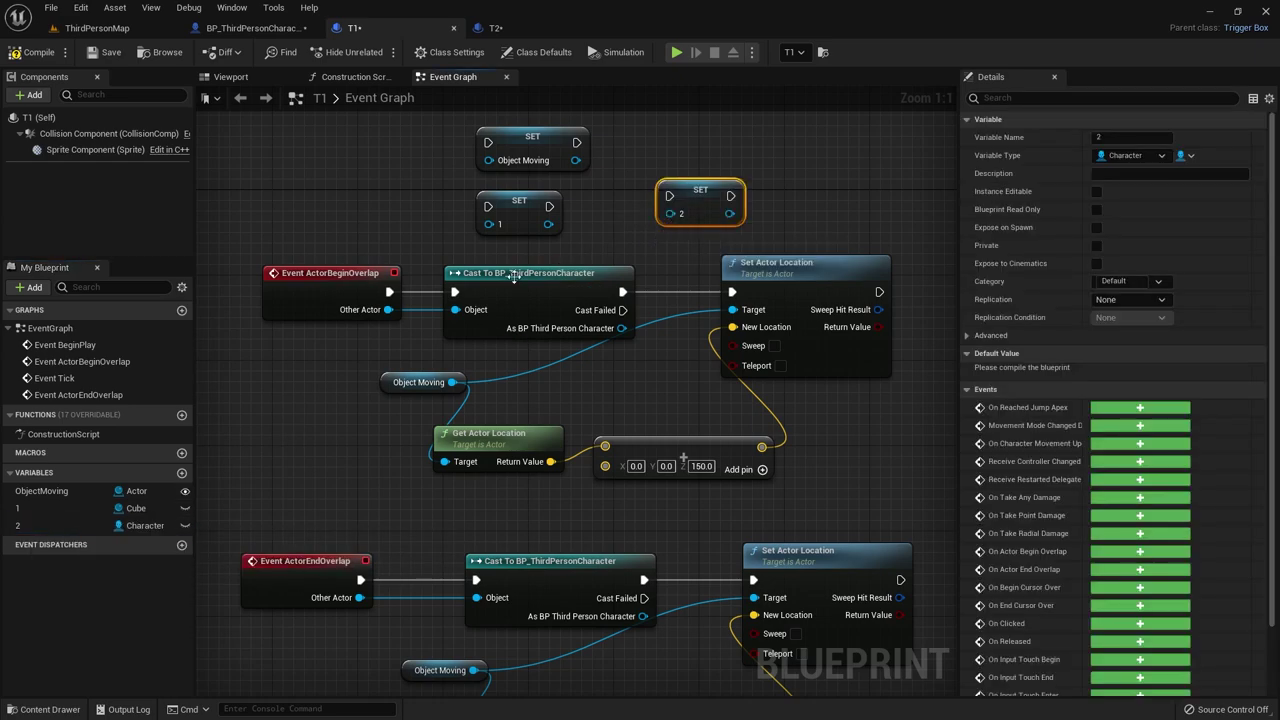
{"action": "mouse_move", "coordinate": [388, 309]}
{"action": "left_mouse_down"}
{"action": "mouse_move", "coordinate": [678, 220]}
{"action": "mouse_move", "coordinate": [489, 229]}
{"action": "mouse_move", "coordinate": [496, 167]}
{"action": "left_mouse_up"}
{"action": "left_click_drag", "start_coordinate": [496, 167], "coordinate": [489, 161]}
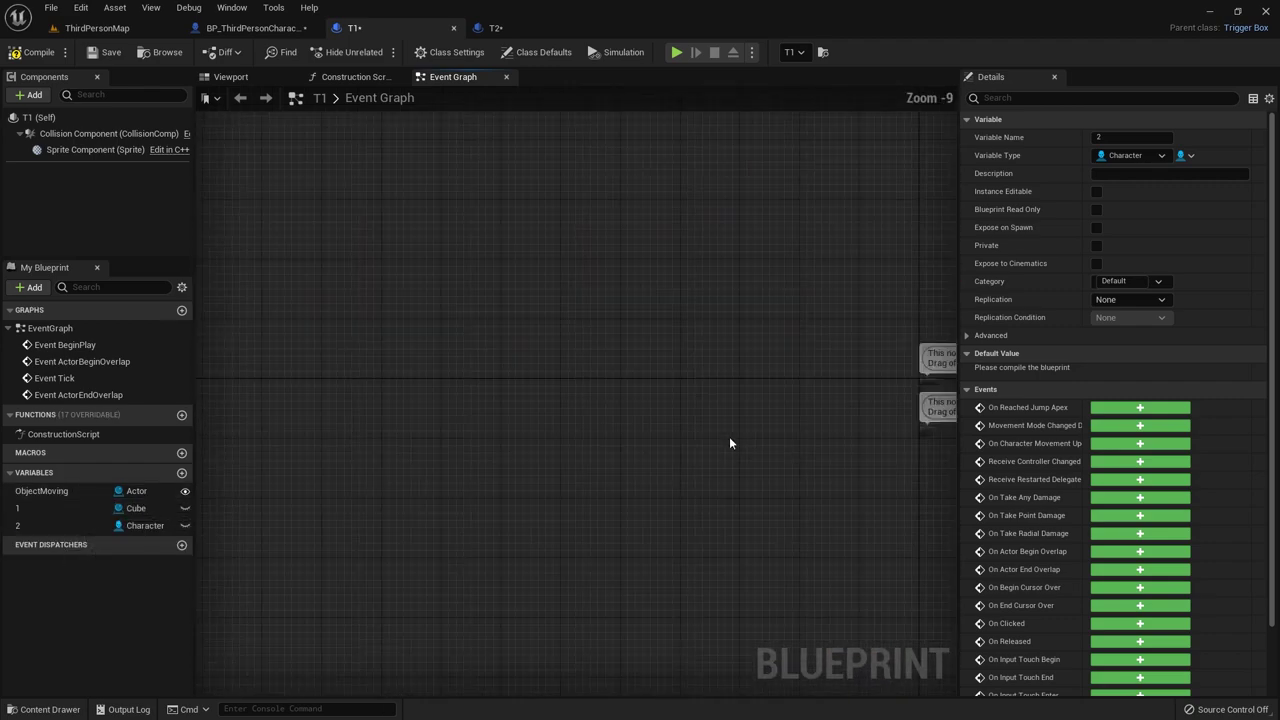
{"action": "right_click_drag", "start_coordinate": [734, 443], "coordinate": [294, 420]}
{"action": "scroll", "coordinate": [518, 398], "scroll_direction": "up", "scroll_amount": 5}
{"action": "right_click_drag", "start_coordinate": [443, 377], "coordinate": [583, 452]}
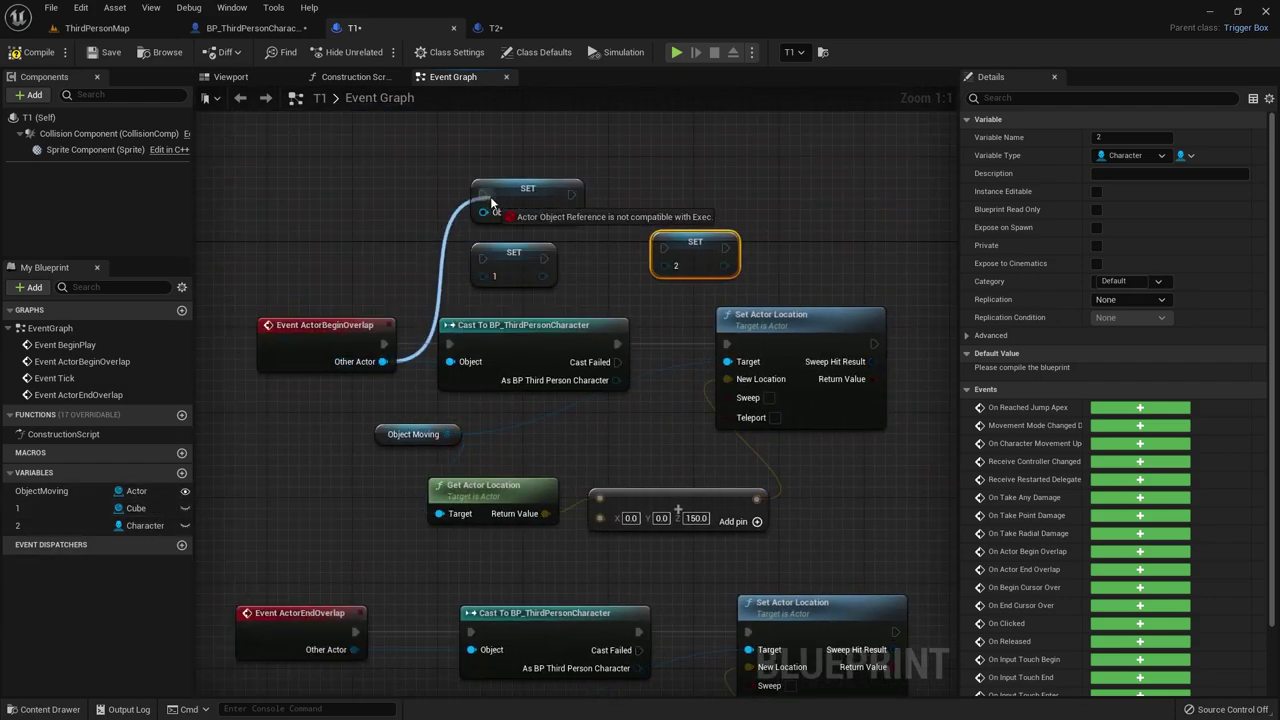
{"action": "left_click_drag", "start_coordinate": [380, 362], "coordinate": [480, 272]}
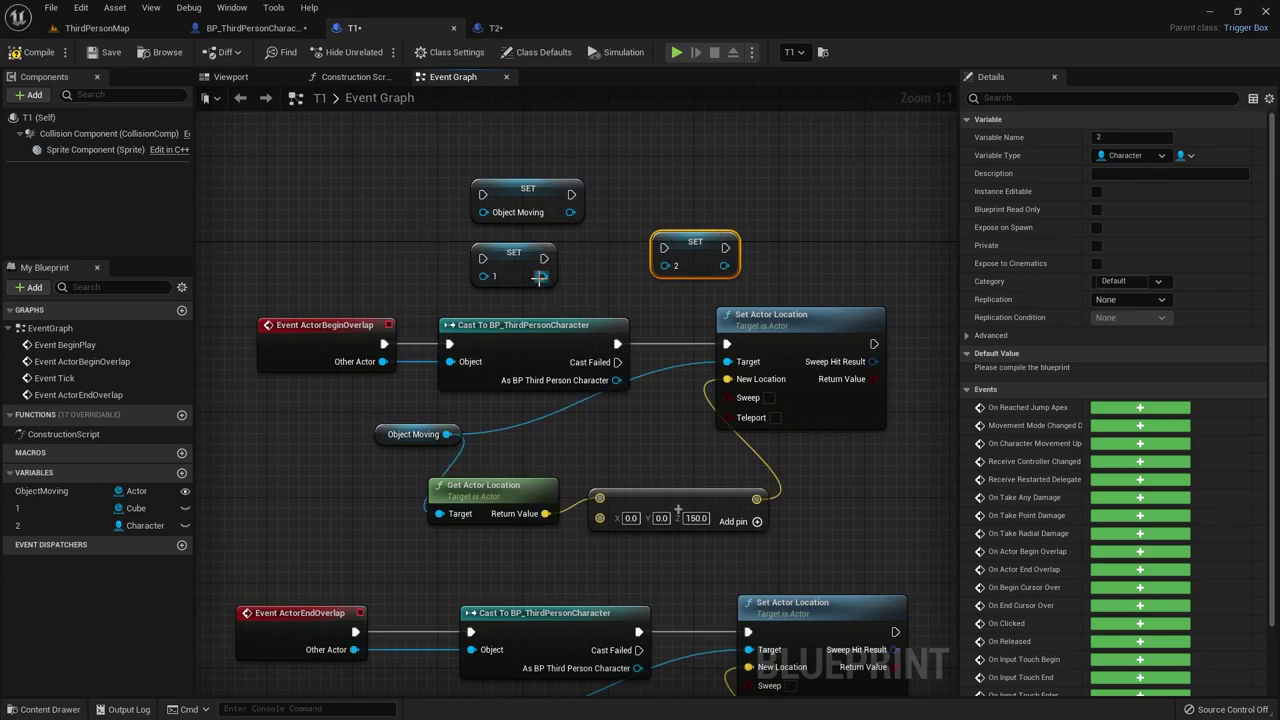
{"action": "mouse_move", "coordinate": [697, 238]}
{"action": "left_mouse_down"}
{"action": "mouse_move", "coordinate": [697, 121]}
{"action": "mouse_move", "coordinate": [676, 166]}
{"action": "left_mouse_up"}
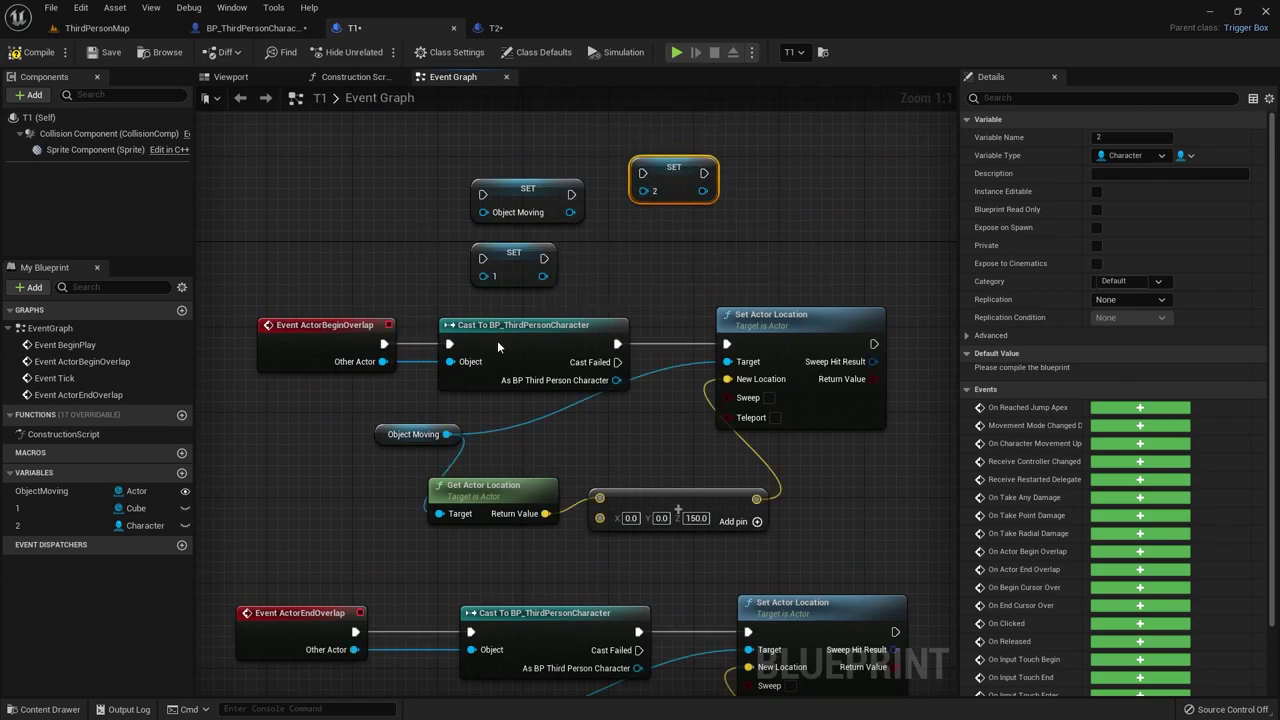
Step: Rename the new variable to Character
{"action": "left_click", "coordinate": [35, 530]}
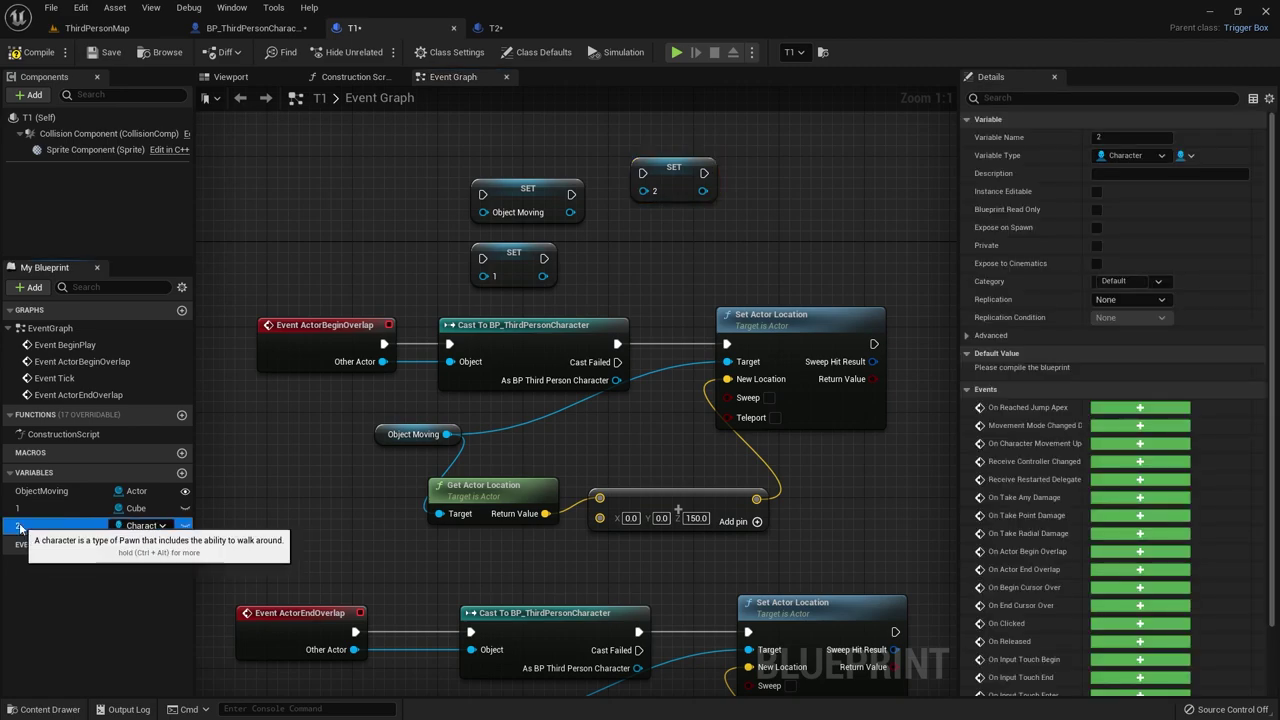
{"action": "double_click", "coordinate": [35, 530]}
{"action": "type", "text": "Char"}
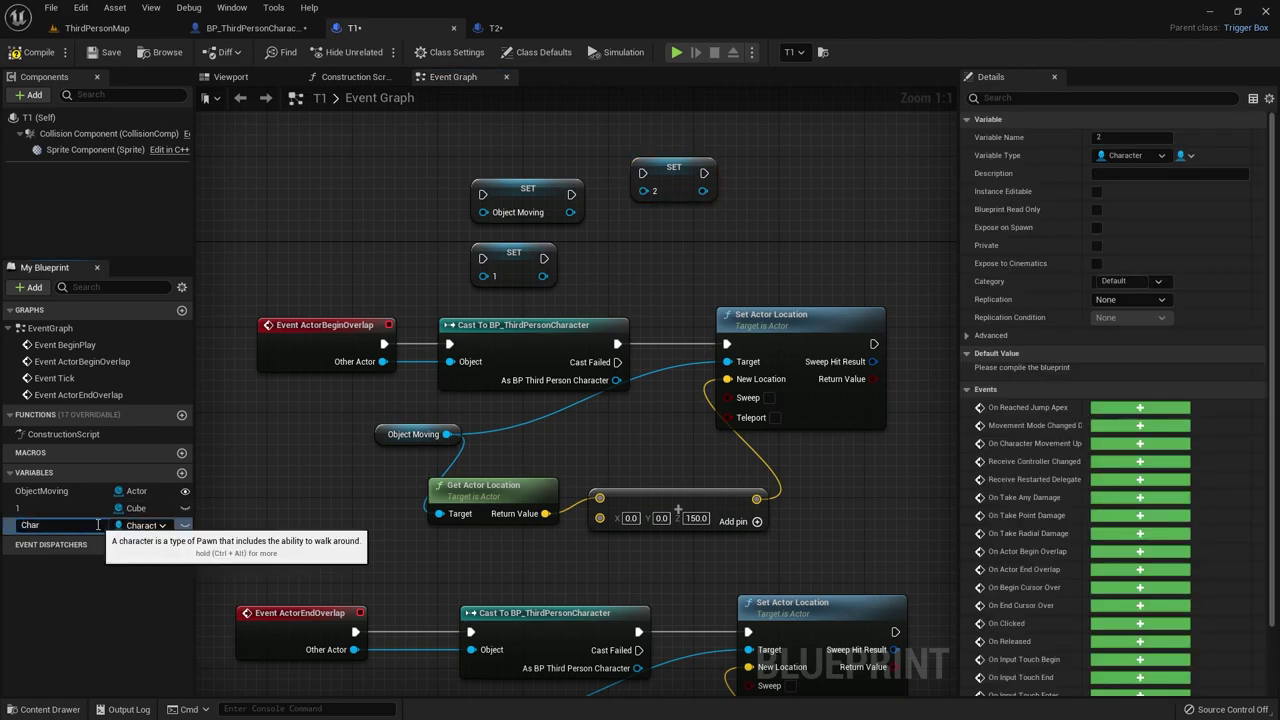
{"action": "type", "text": "acter"}
{"action": "key", "text": "Return"}
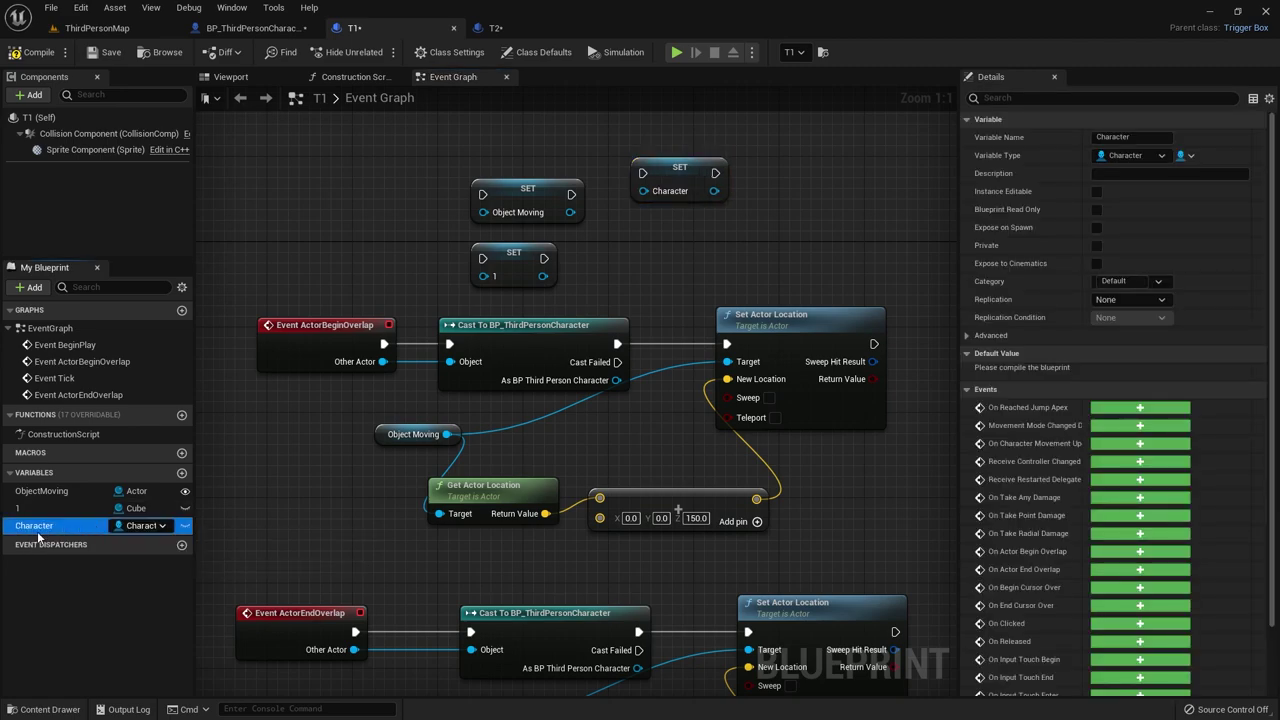
Step: Try connecting Other Actor and the cast result to the SET nodes, keeping Object Moving on Get Actor Location
{"action": "left_click_drag", "start_coordinate": [384, 362], "coordinate": [646, 198]}
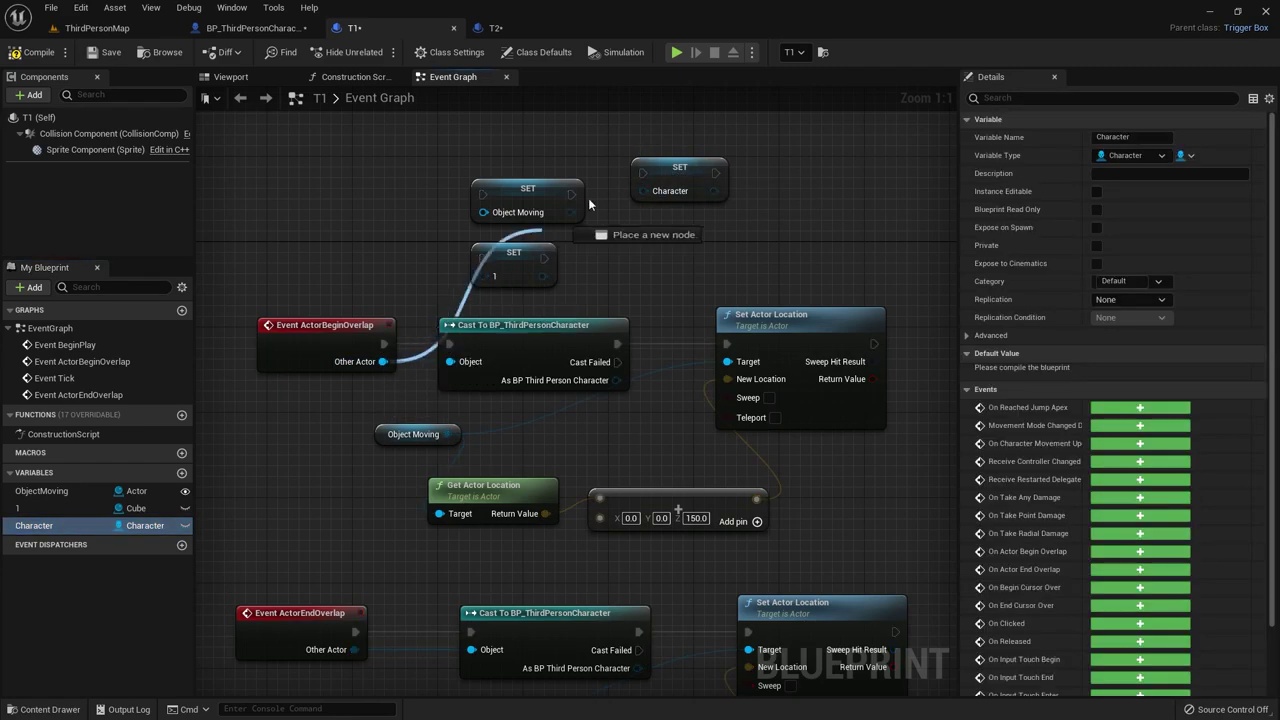
{"action": "left_click", "coordinate": [539, 358]}
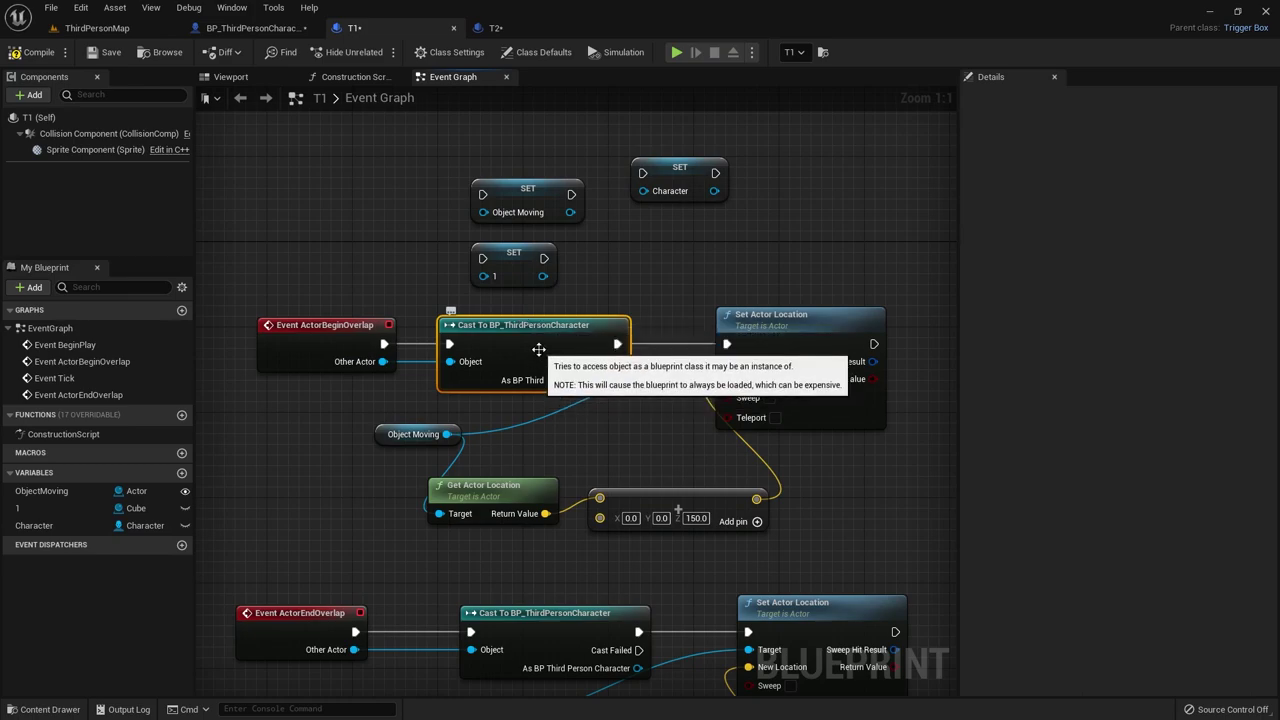
{"action": "mouse_move", "coordinate": [616, 380]}
{"action": "left_mouse_down"}
{"action": "mouse_move", "coordinate": [651, 194]}
{"action": "mouse_move", "coordinate": [491, 287]}
{"action": "left_mouse_up"}
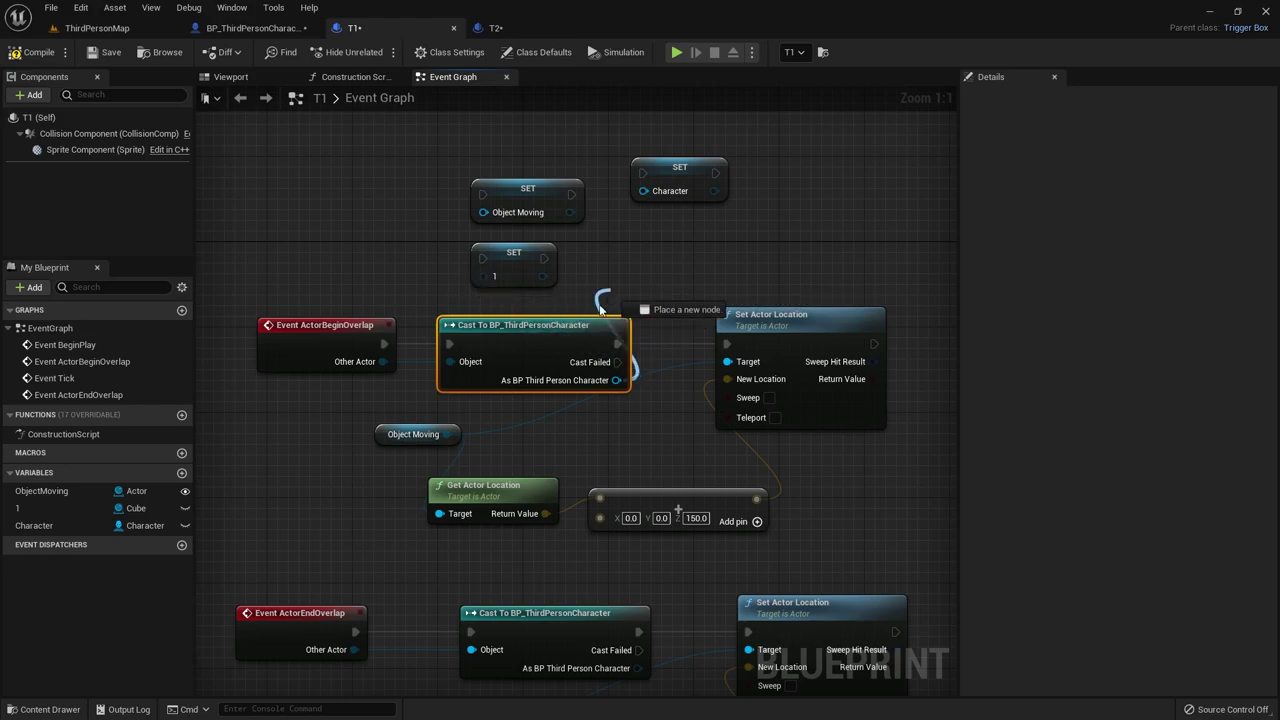
{"action": "left_click_drag", "start_coordinate": [491, 287], "coordinate": [537, 306]}
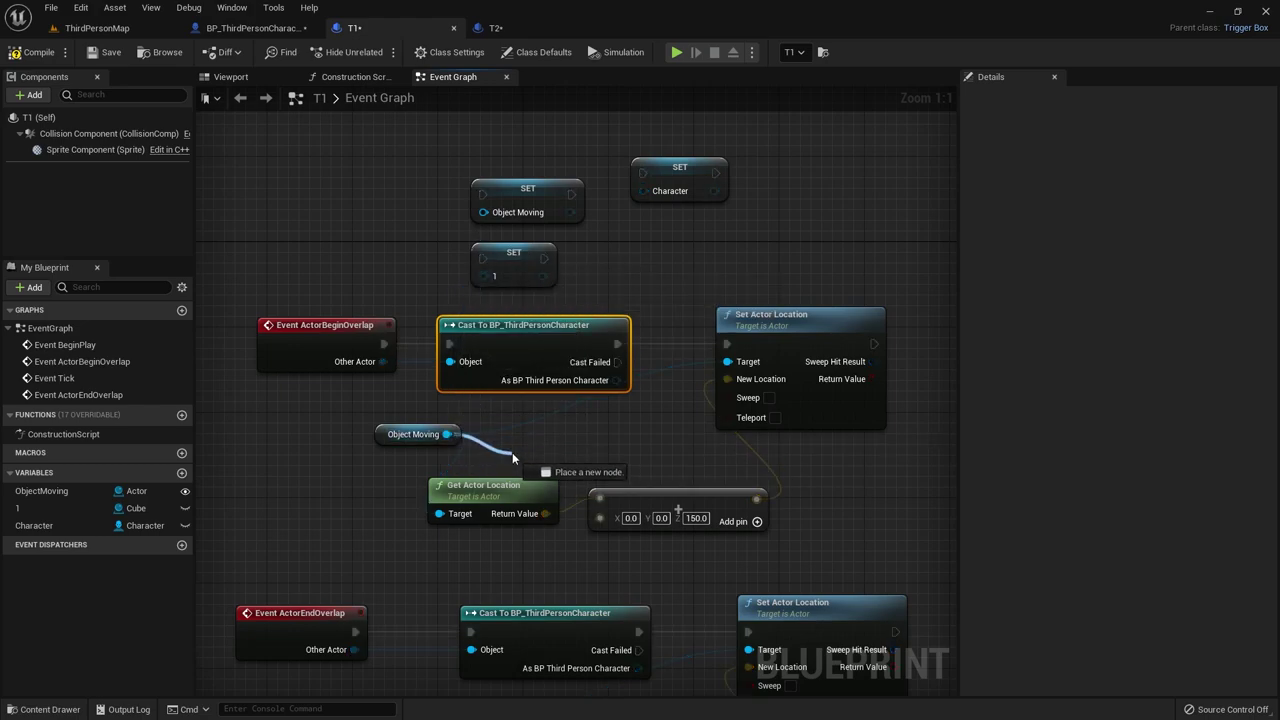
{"action": "mouse_move", "coordinate": [452, 438]}
{"action": "left_mouse_down"}
{"action": "mouse_move", "coordinate": [516, 451]}
{"action": "mouse_move", "coordinate": [439, 513]}
{"action": "left_mouse_up"}
{"action": "left_click", "coordinate": [328, 461]}
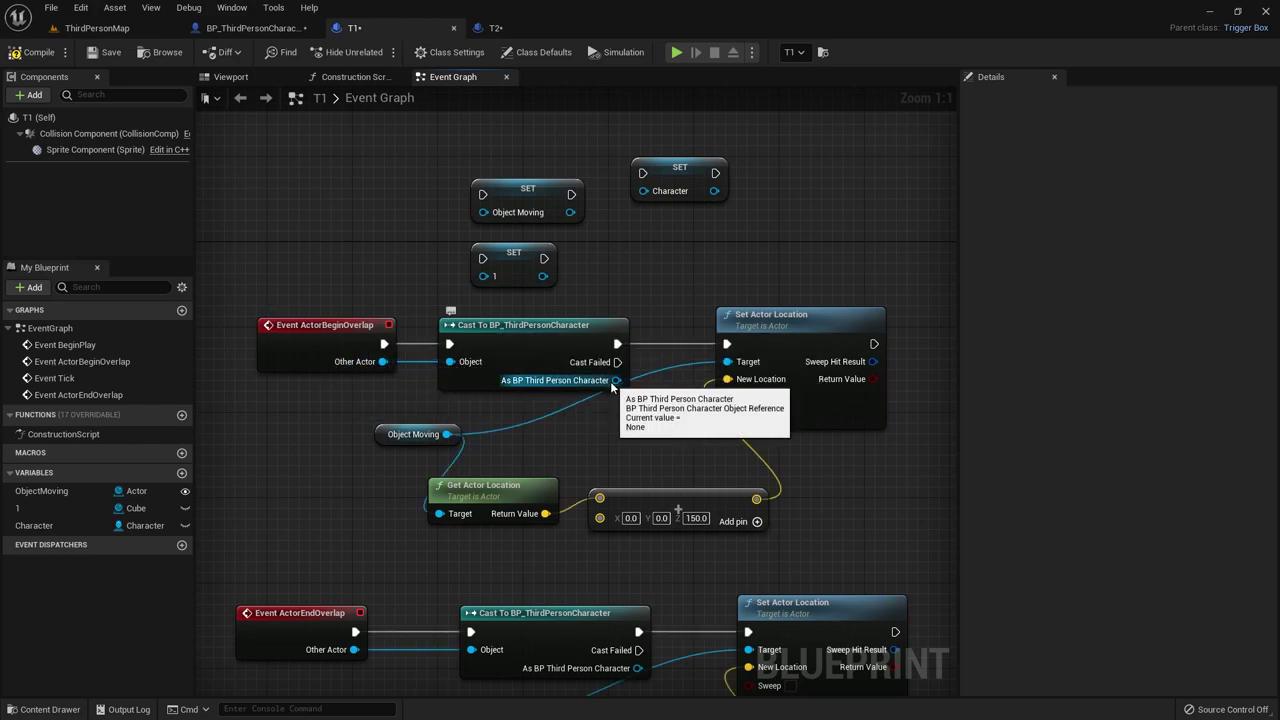
{"action": "mouse_move", "coordinate": [616, 380]}
{"action": "left_mouse_down"}
{"action": "mouse_move", "coordinate": [488, 287]}
{"action": "mouse_move", "coordinate": [648, 189]}
{"action": "mouse_move", "coordinate": [665, 288]}
{"action": "left_mouse_up"}
{"action": "left_click_drag", "start_coordinate": [383, 361], "coordinate": [650, 196]}
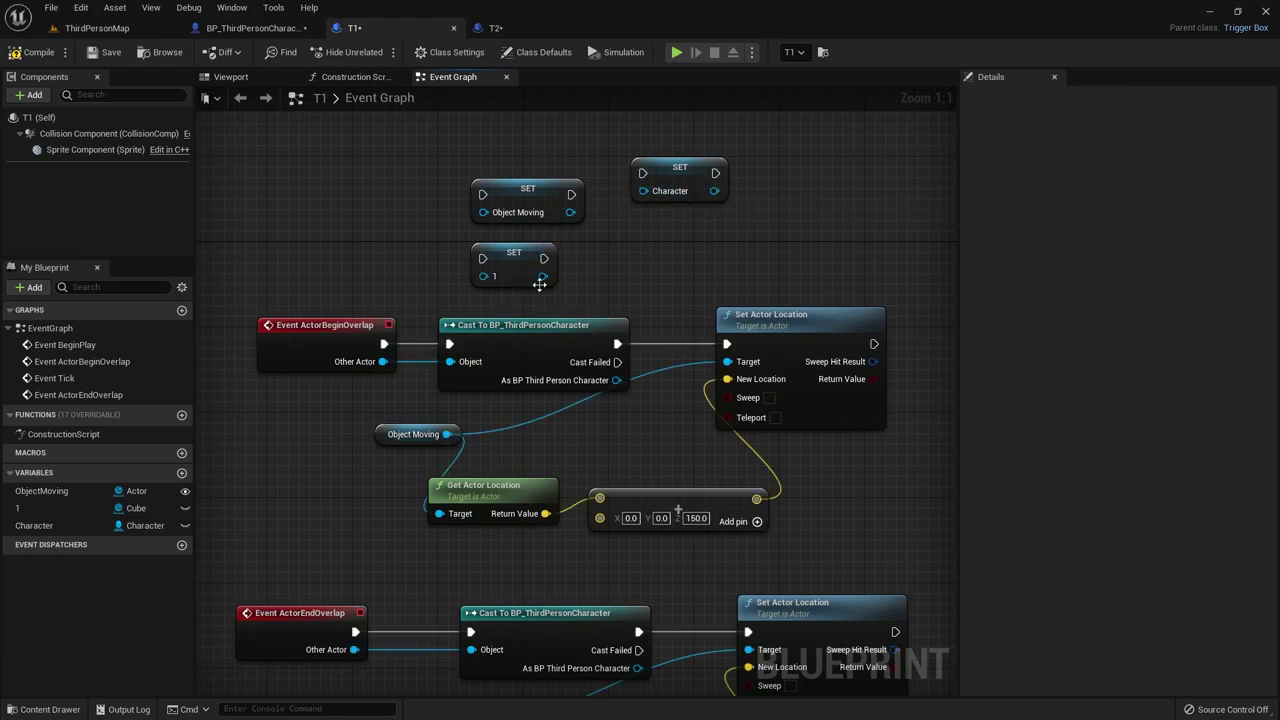
Step: Move SET Character beside SET Object Moving and pan down to the end-overlap chain
{"action": "right_click_drag", "start_coordinate": [637, 291], "coordinate": [621, 260]}
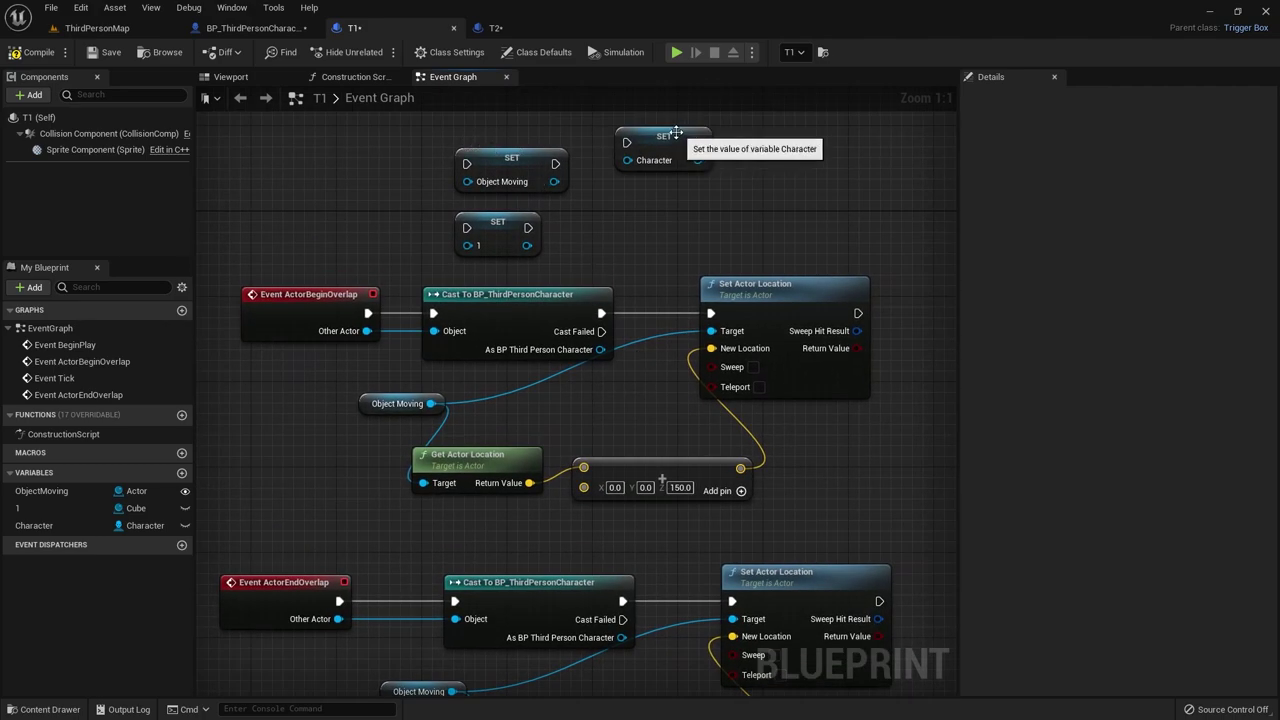
{"action": "left_click_drag", "start_coordinate": [677, 139], "coordinate": [665, 159]}
{"action": "left_click", "coordinate": [605, 228]}
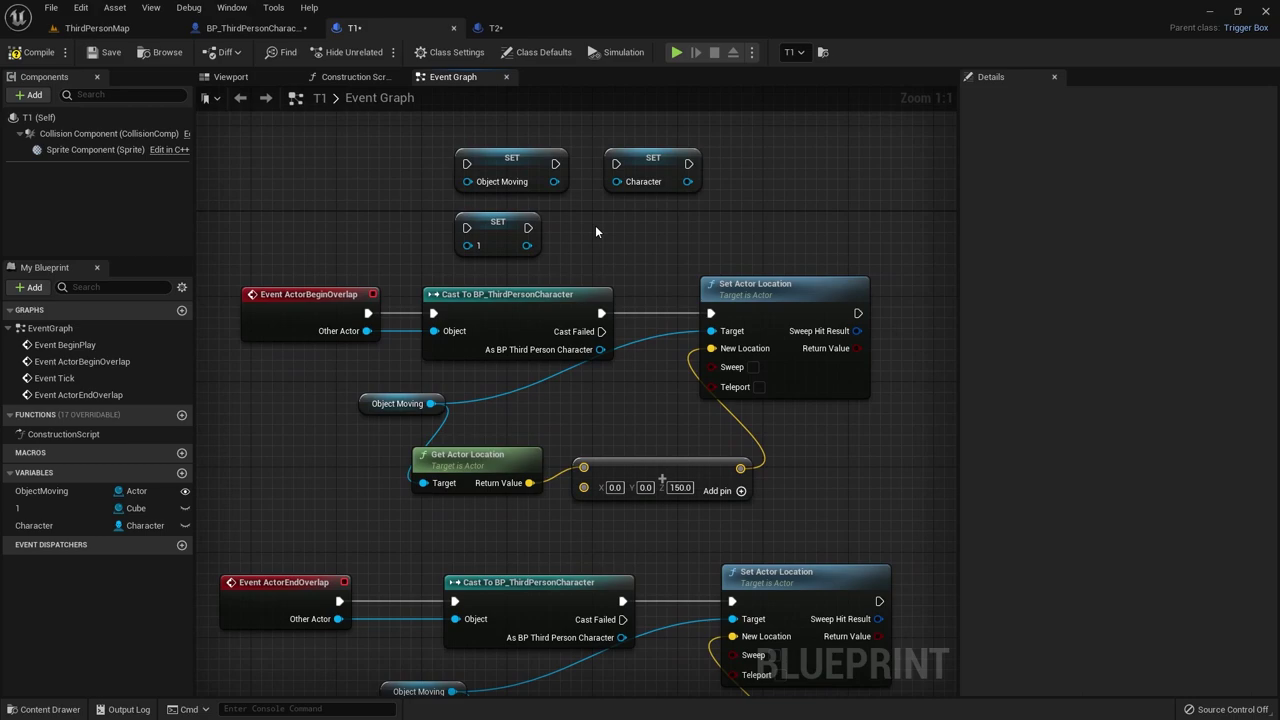
{"action": "mouse_move", "coordinate": [637, 437]}
{"action": "right_mouse_down"}
{"action": "mouse_move", "coordinate": [637, 284]}
{"action": "mouse_move", "coordinate": [645, 292]}
{"action": "right_mouse_up"}
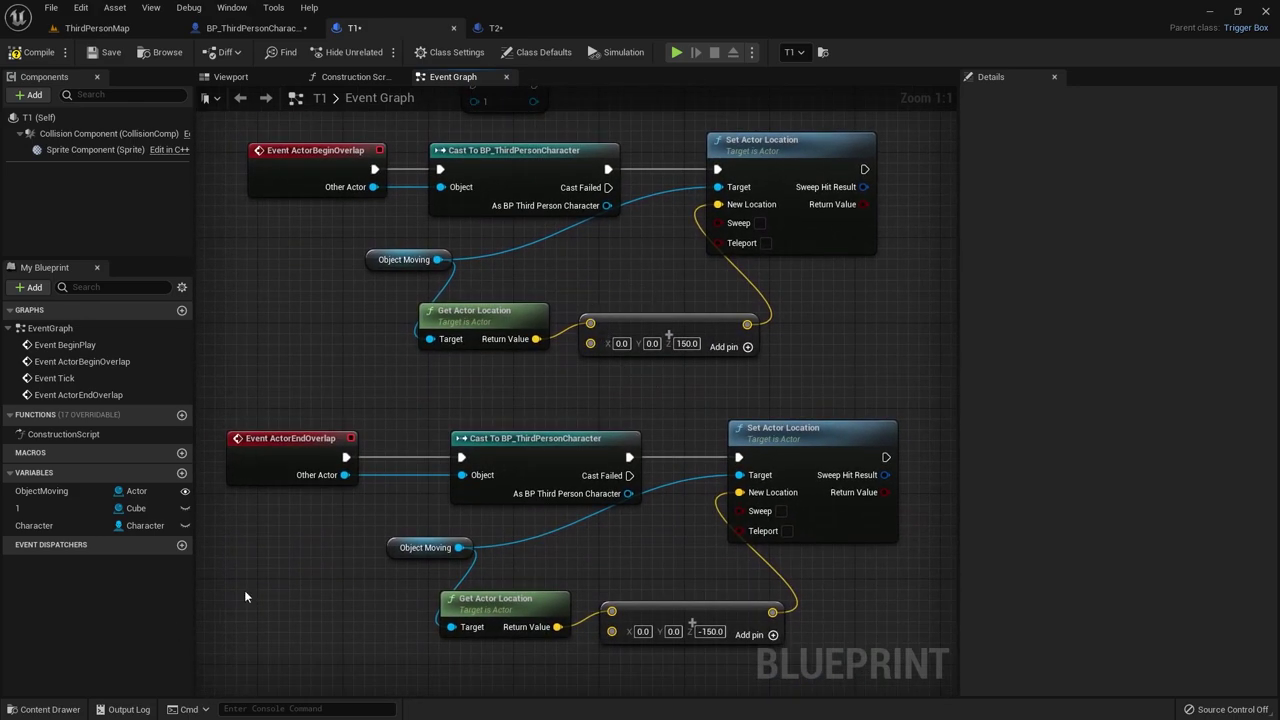
Step: Return to the ThirdPersonMap level and fly the camera around the sphere, cubes, trigger boxes and ramp
{"action": "left_click", "coordinate": [97, 28]}
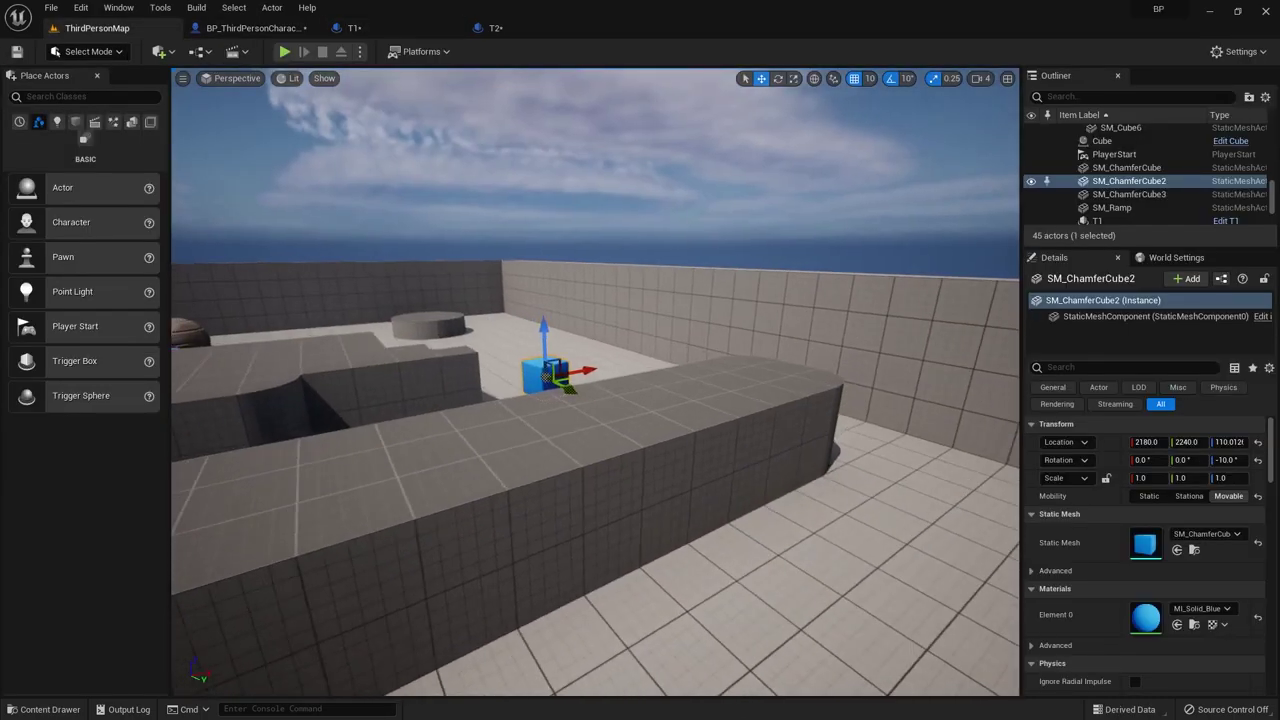
{"action": "right_click_drag", "start_coordinate": [872, 635], "coordinate": [872, 635]}
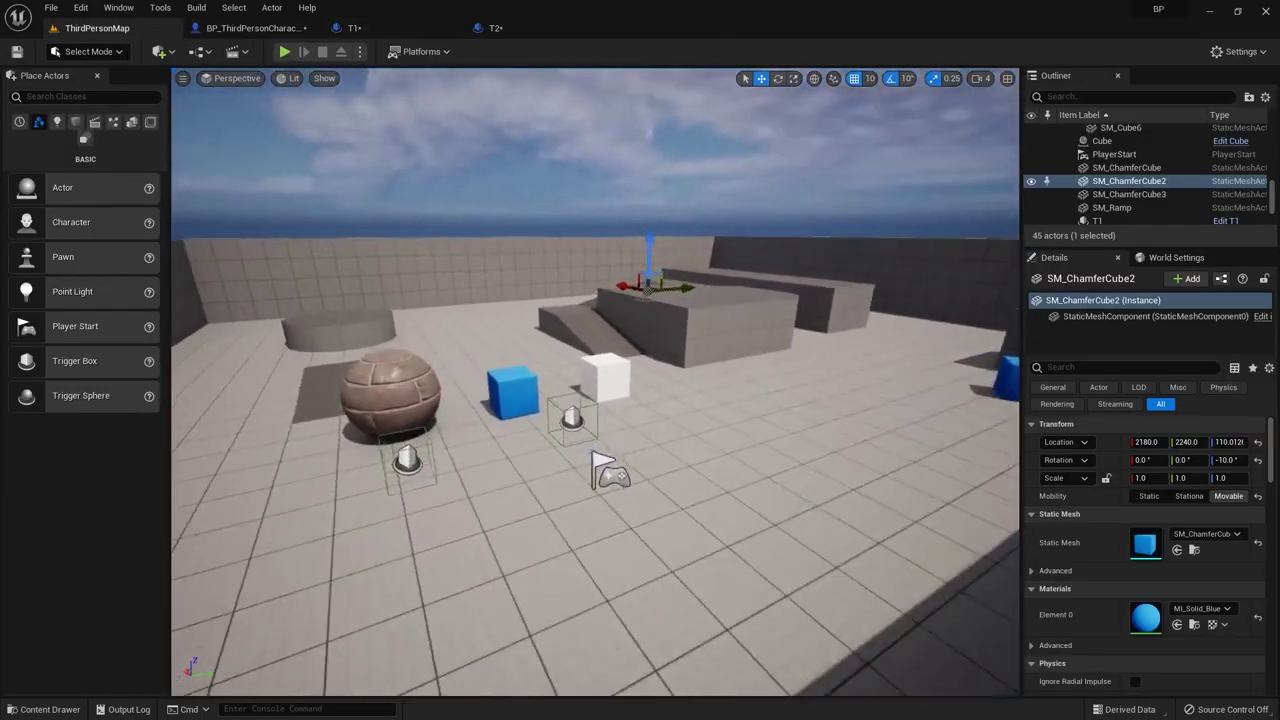